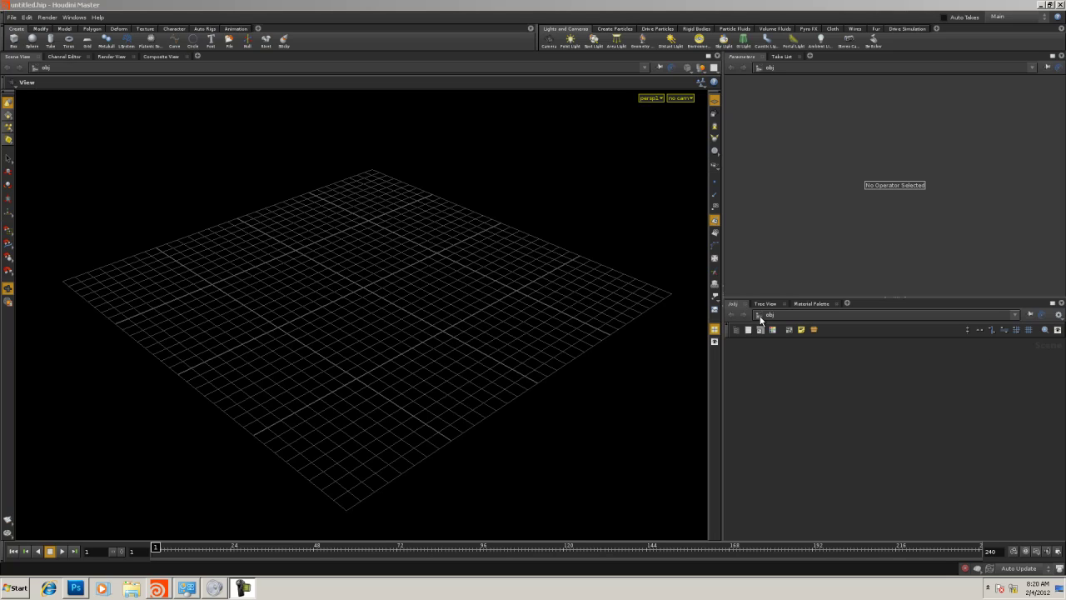
# Create a Geometry object in the object-level network
pyautogui.click(795, 398)
pyautogui.press('Tab')
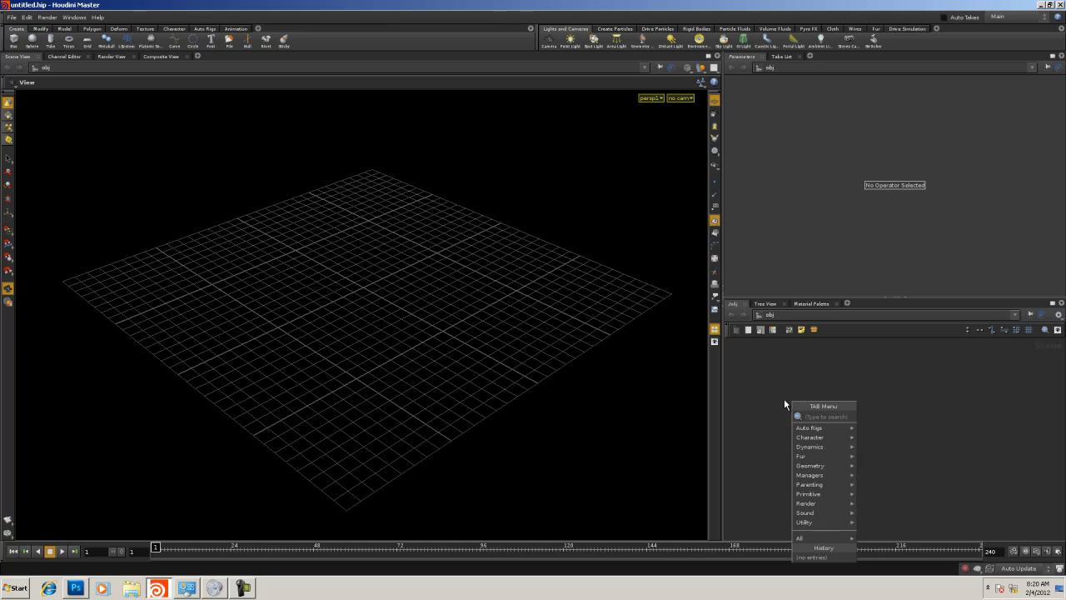
pyautogui.write('g')
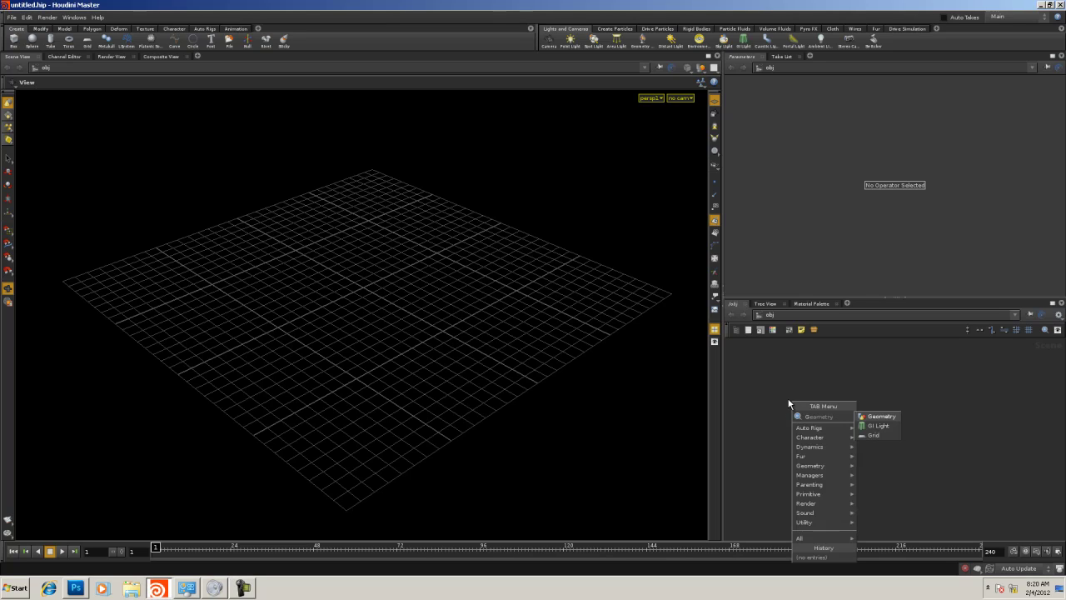
pyautogui.click(873, 417)
pyautogui.click(847, 381)
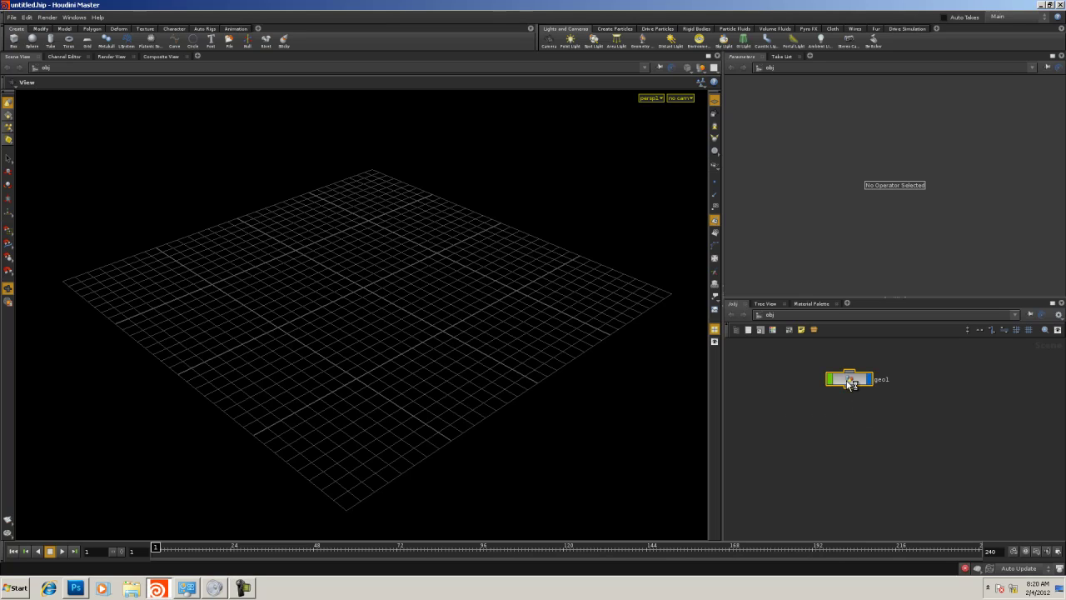
pyautogui.click(718, 207)
pyautogui.click(814, 373)
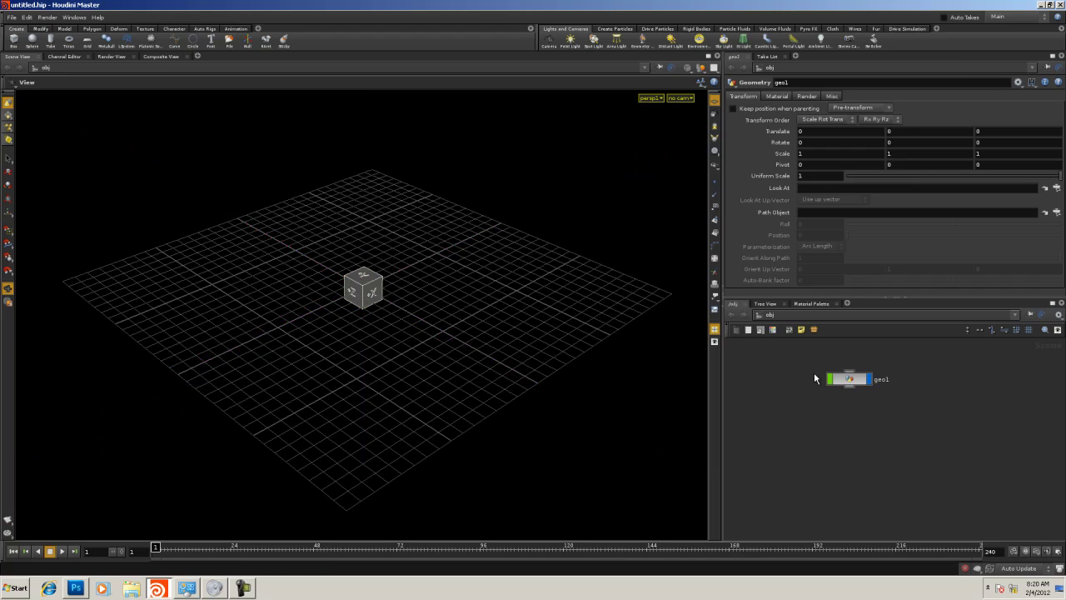
pyautogui.moveTo(912, 449); pyautogui.dragTo(911, 449)
# Delete the default File node inside the Geometry object and hide the viewport's reference grid
pyautogui.doubleClick(850, 379)
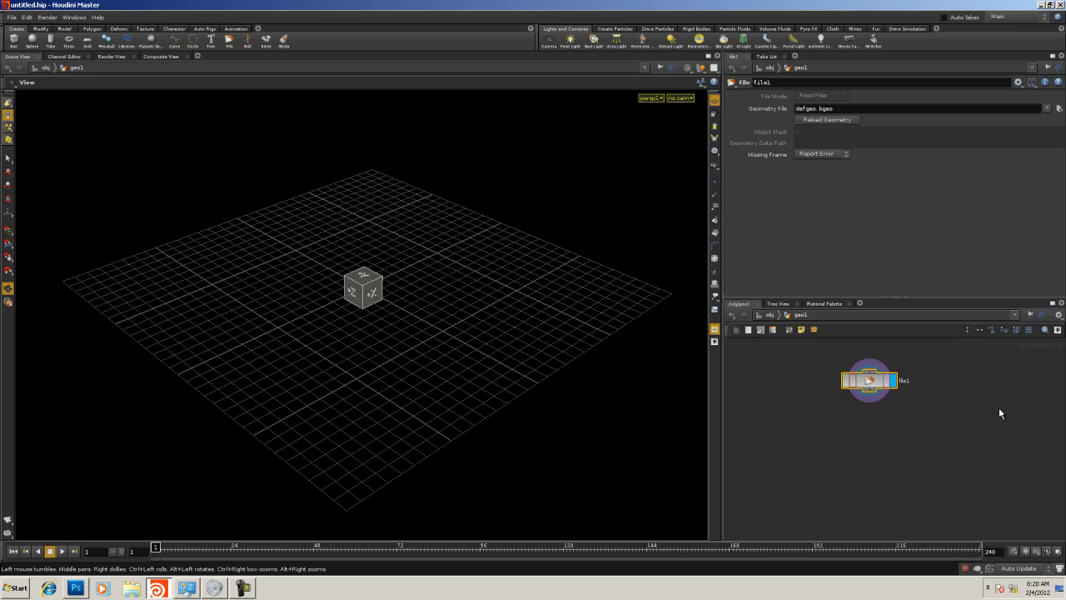
pyautogui.press('Delete')
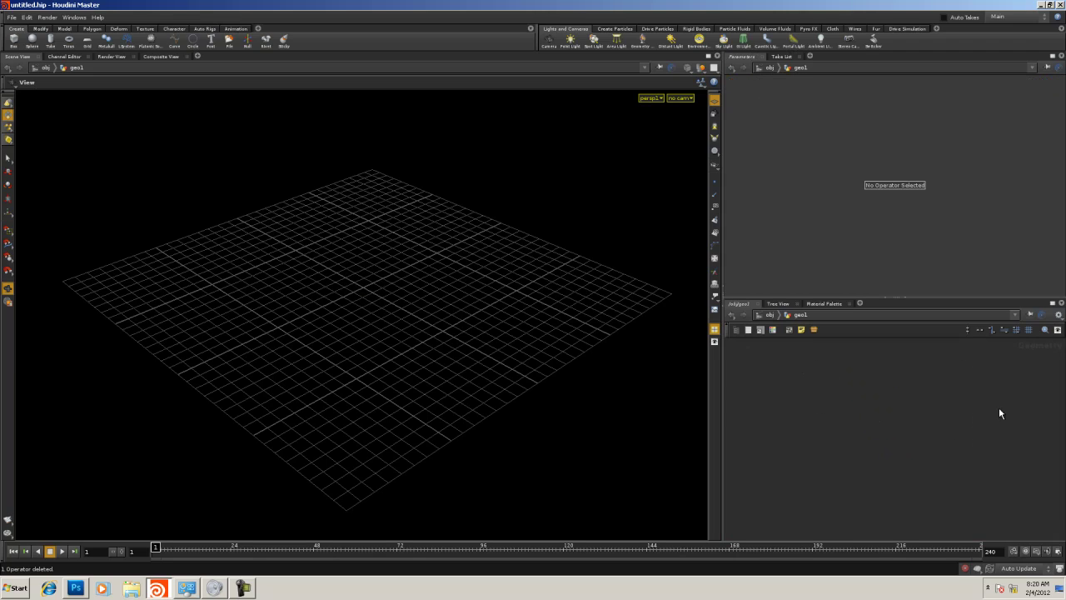
pyautogui.click(715, 101)
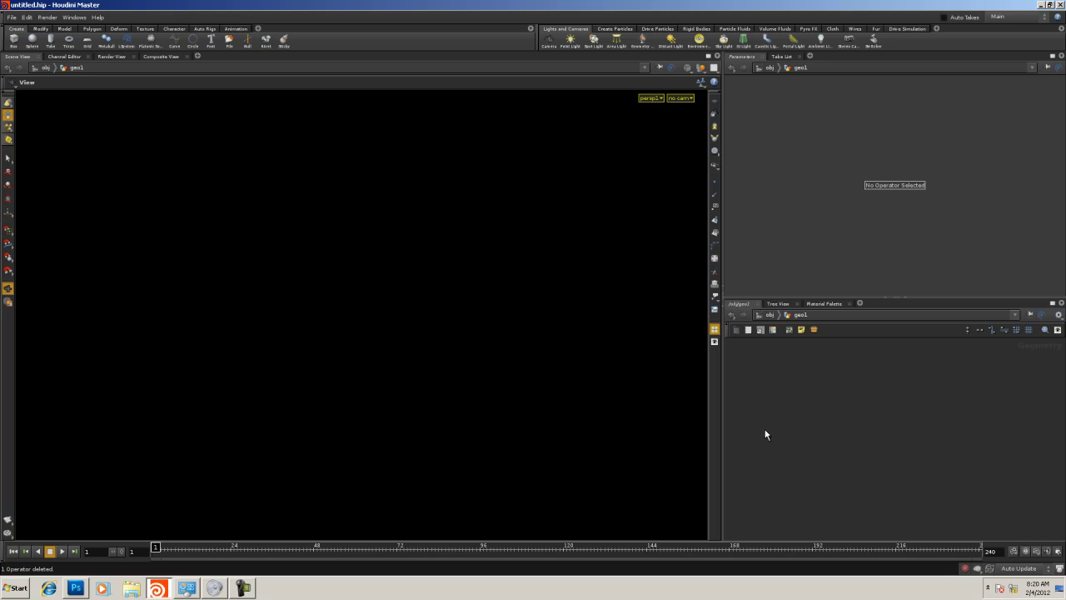
# Add a Grid node to the empty geometry network
pyautogui.press('Tab')
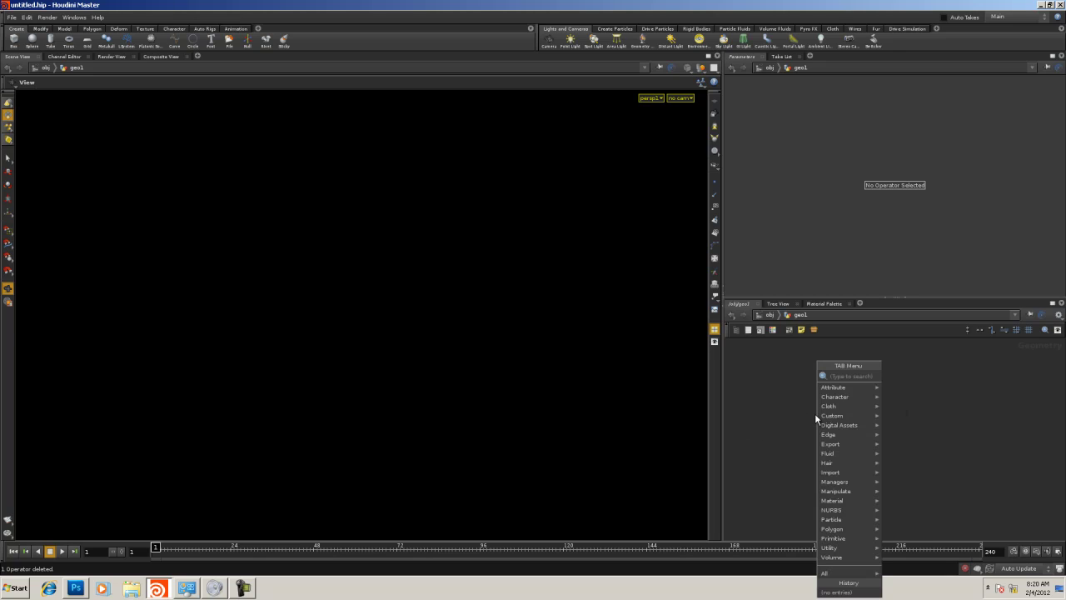
pyautogui.write('Grid')
pyautogui.press('Return')
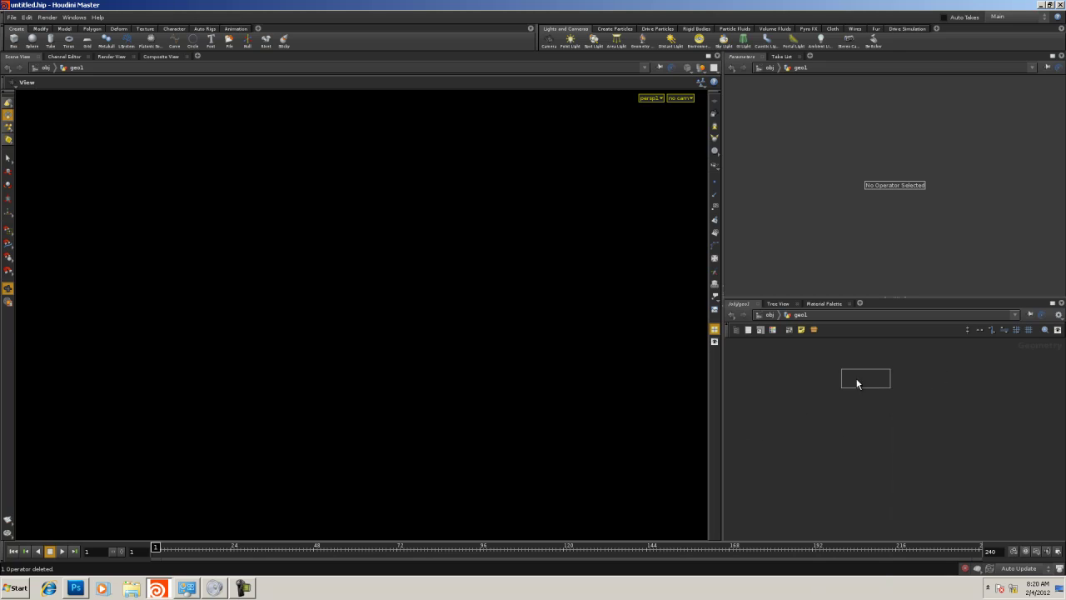
pyautogui.click(858, 380)
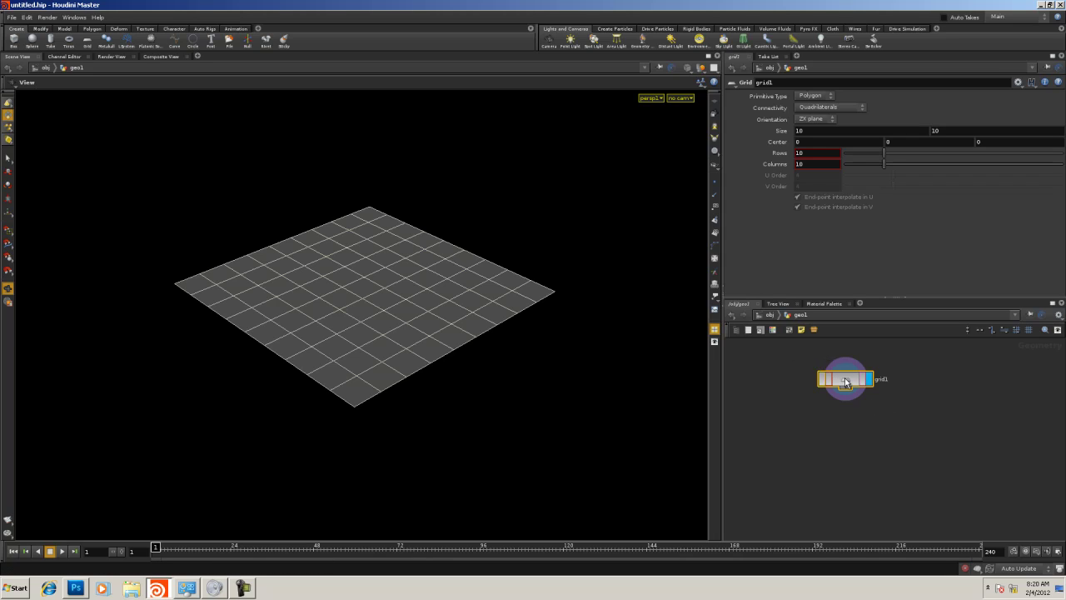
# Set the Grid node's size to 100 by 100 and frame the whole grid in the viewport
pyautogui.moveTo(825, 382); pyautogui.dragTo(777, 381)
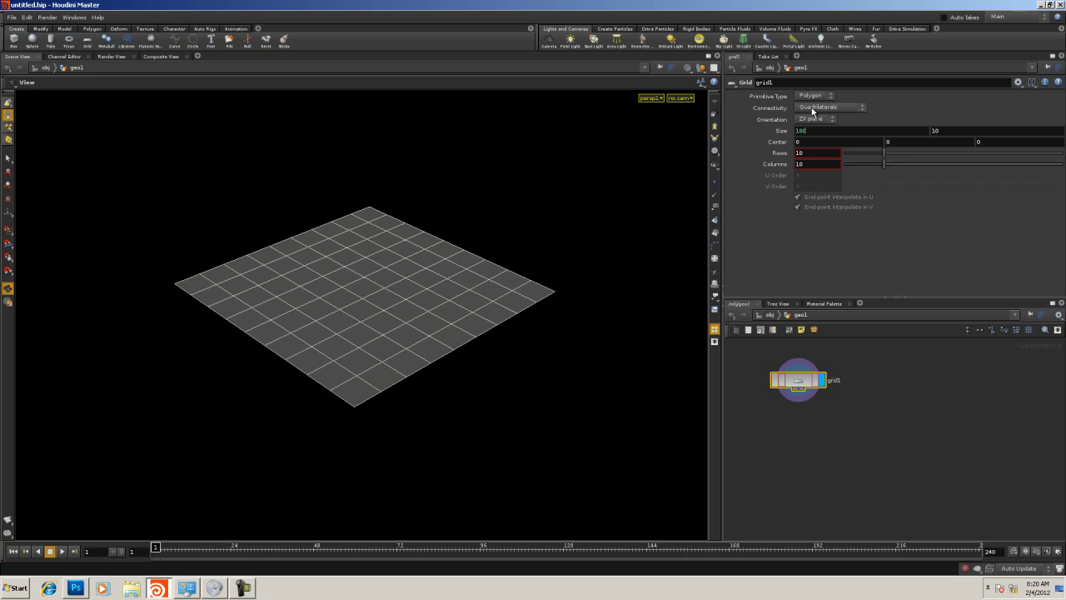
pyautogui.press('Tab')
pyautogui.press('Return')
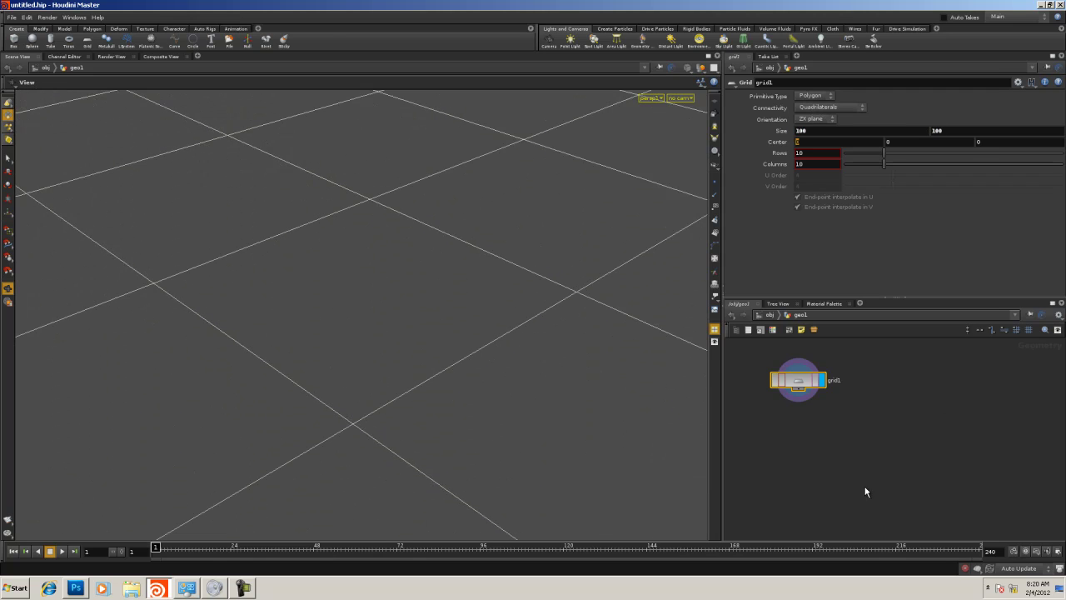
pyautogui.moveTo(216, 277); pyautogui.dragTo(278, 270, button='right')
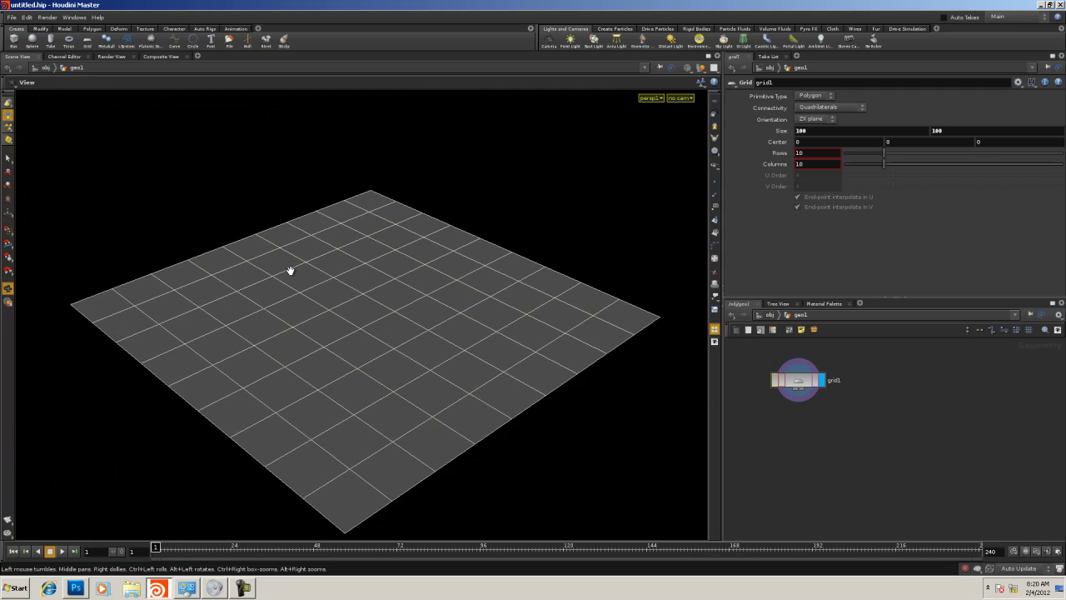
pyautogui.press('h')
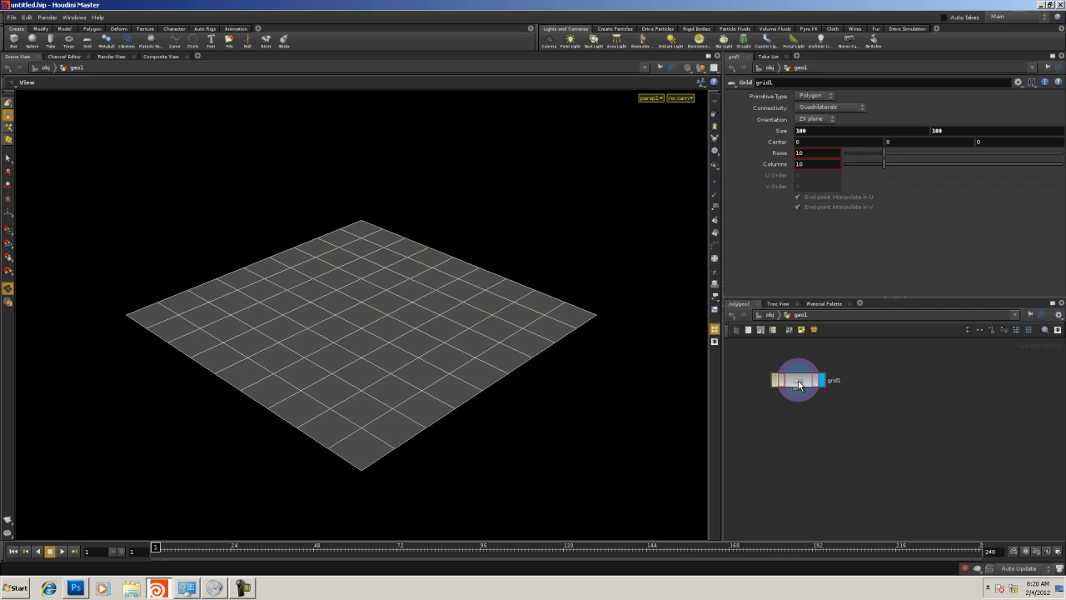
# Link the grid's Columns to its Rows by pasting a copied relative reference, ch("rows")
pyautogui.moveTo(798, 381); pyautogui.dragTo(798, 379)
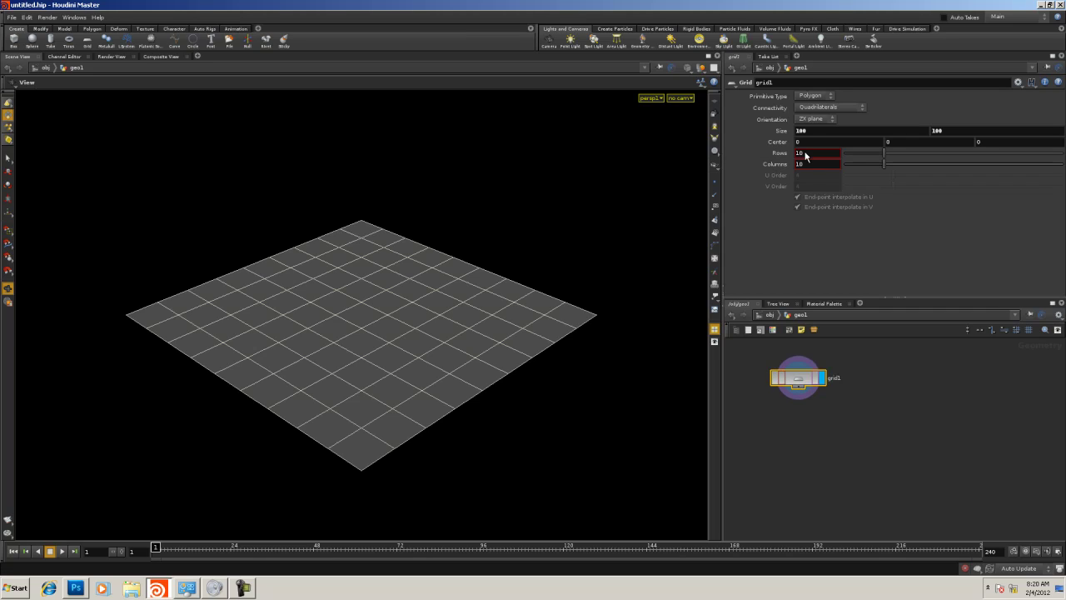
pyautogui.rightClick(807, 155)
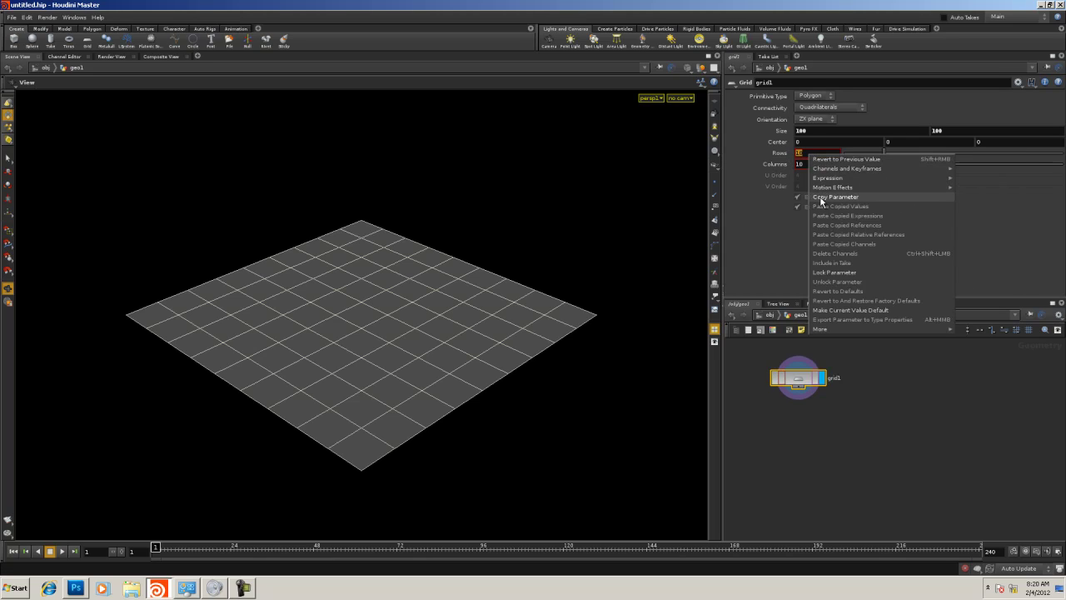
pyautogui.click(821, 197)
pyautogui.click(809, 166)
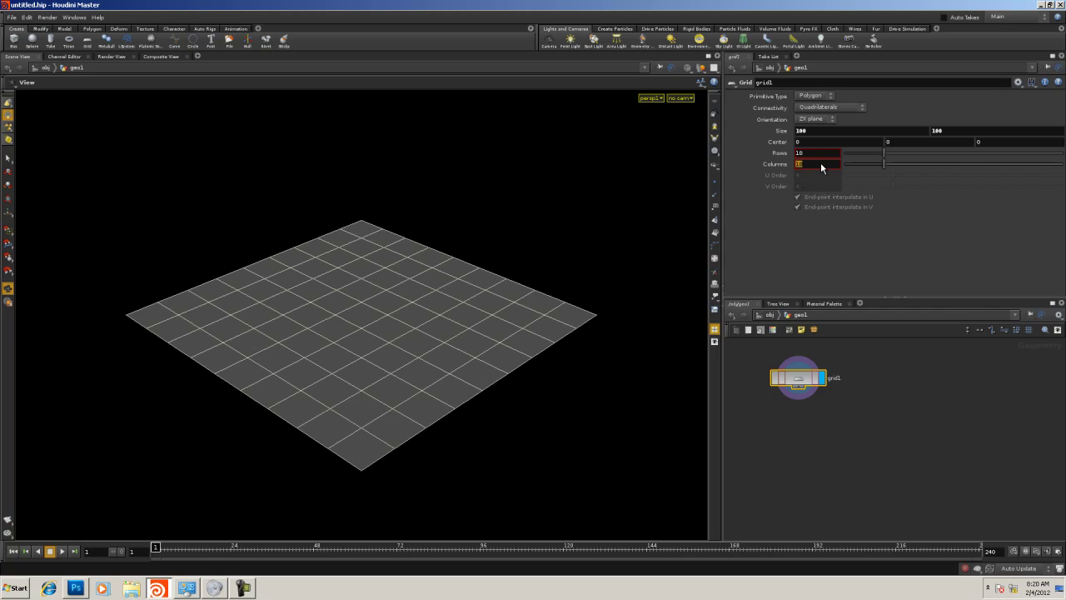
pyautogui.rightClick(821, 162)
pyautogui.click(842, 244)
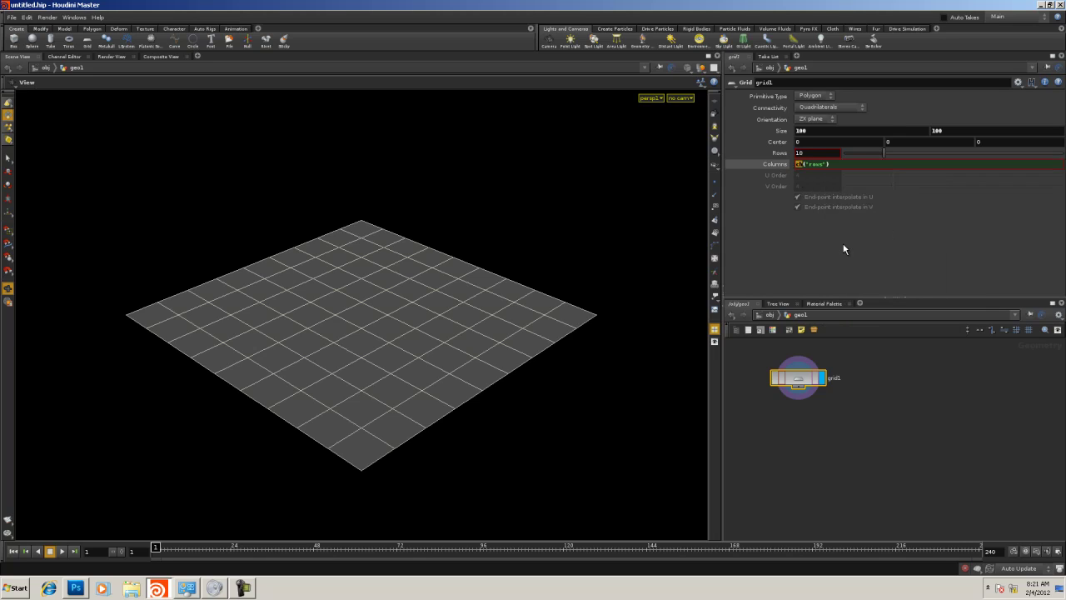
# Set the grid's Rows to 100
pyautogui.moveTo(884, 152); pyautogui.dragTo(969, 156)
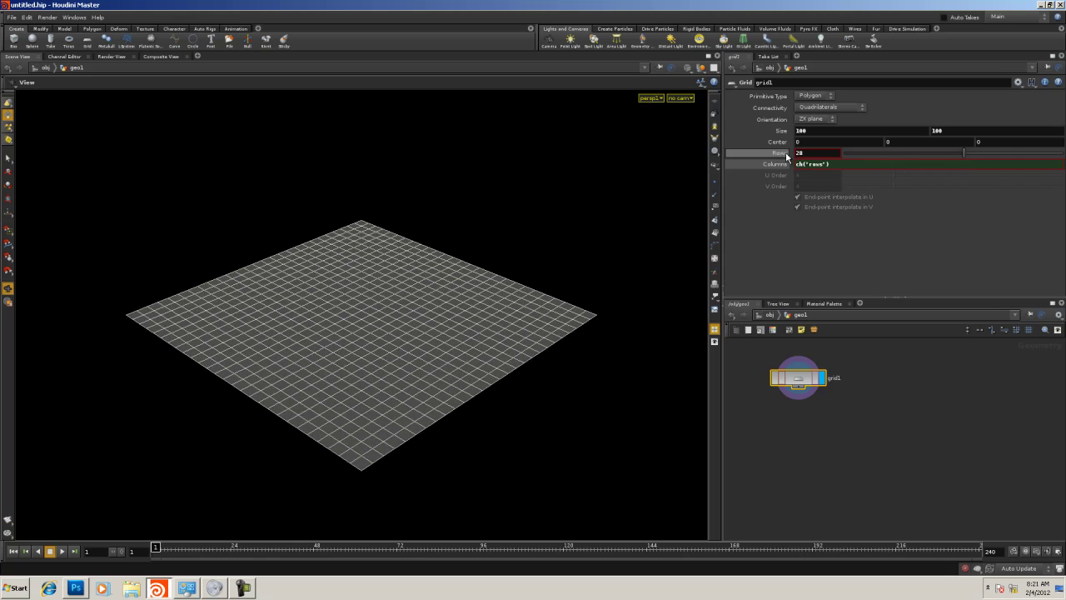
pyautogui.write('0')
pyautogui.press('Tab')
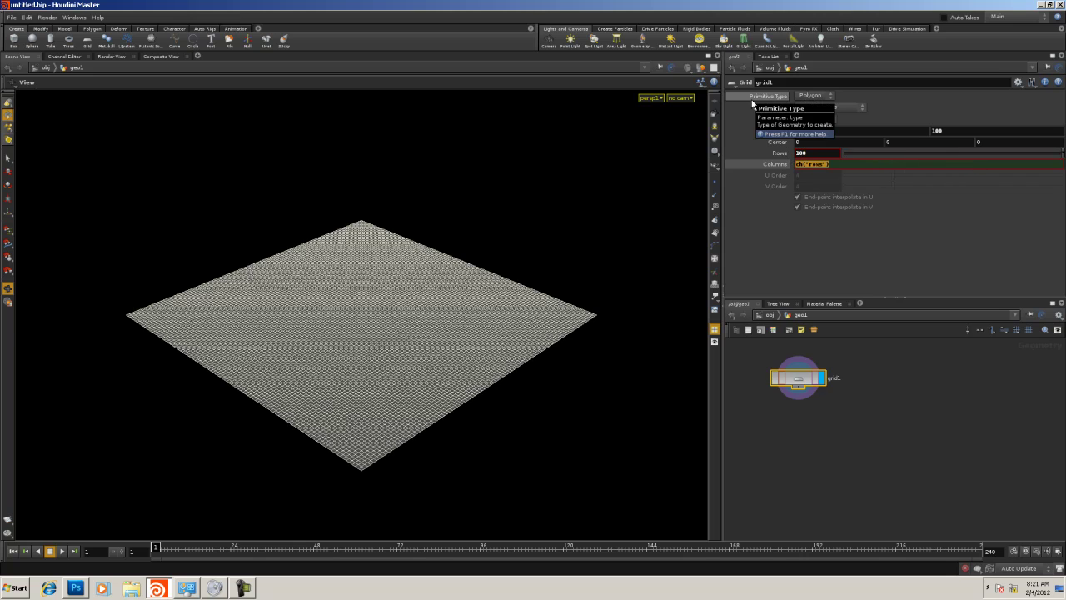
# Add a Mountain node below the Grid node, wire the grid's output into it and display its result
pyautogui.click(888, 447)
pyautogui.moveTo(788, 438); pyautogui.dragTo(854, 448, button='right')
pyautogui.moveTo(854, 448); pyautogui.dragTo(791, 483, button='middle')
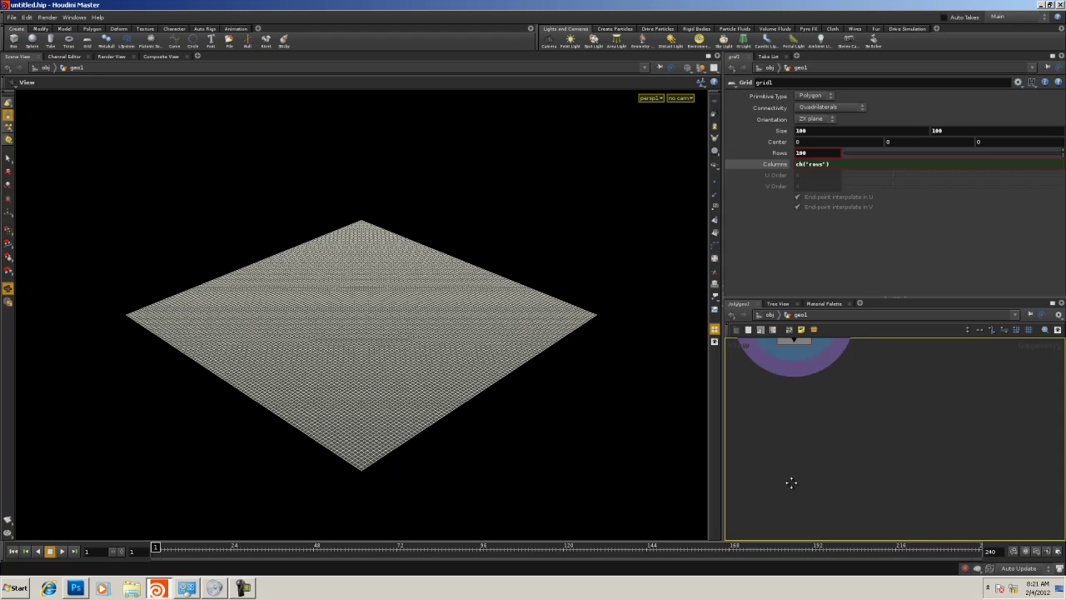
pyautogui.moveTo(791, 483); pyautogui.dragTo(790, 471, button='right')
pyautogui.moveTo(793, 454); pyautogui.dragTo(781, 490, button='middle')
pyautogui.moveTo(781, 490); pyautogui.dragTo(805, 475, button='right')
pyautogui.moveTo(805, 475); pyautogui.dragTo(825, 457, button='middle')
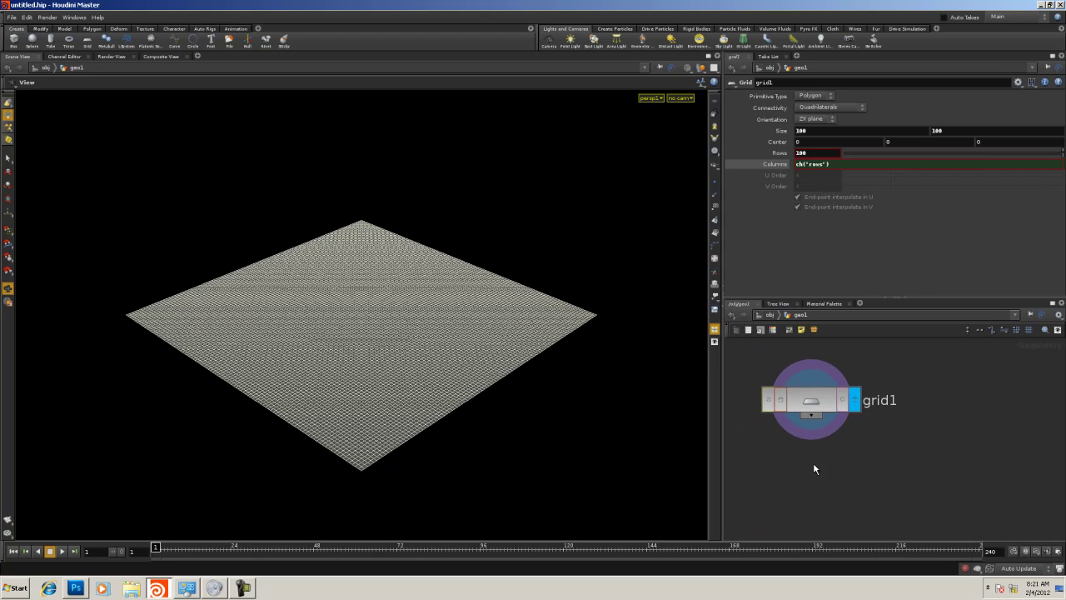
pyautogui.press('Tab')
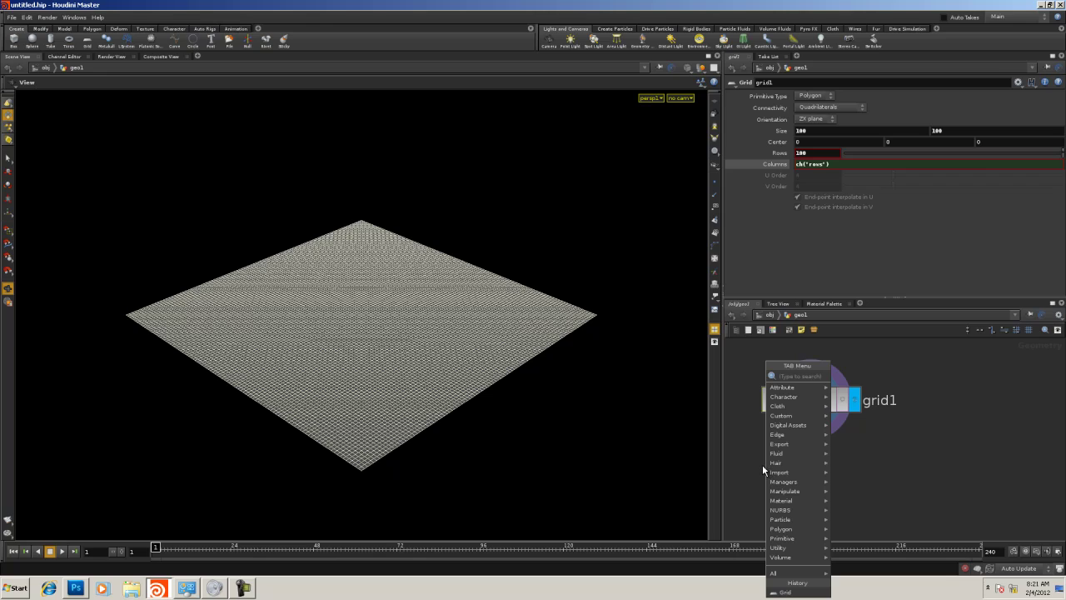
pyautogui.write('m')
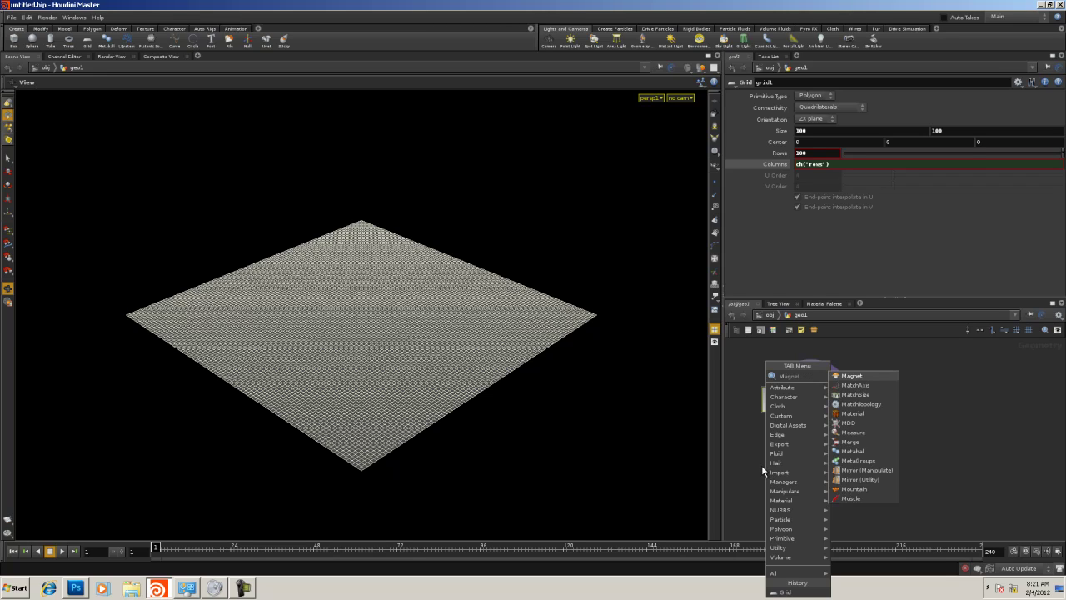
pyautogui.click(854, 489)
pyautogui.click(809, 469)
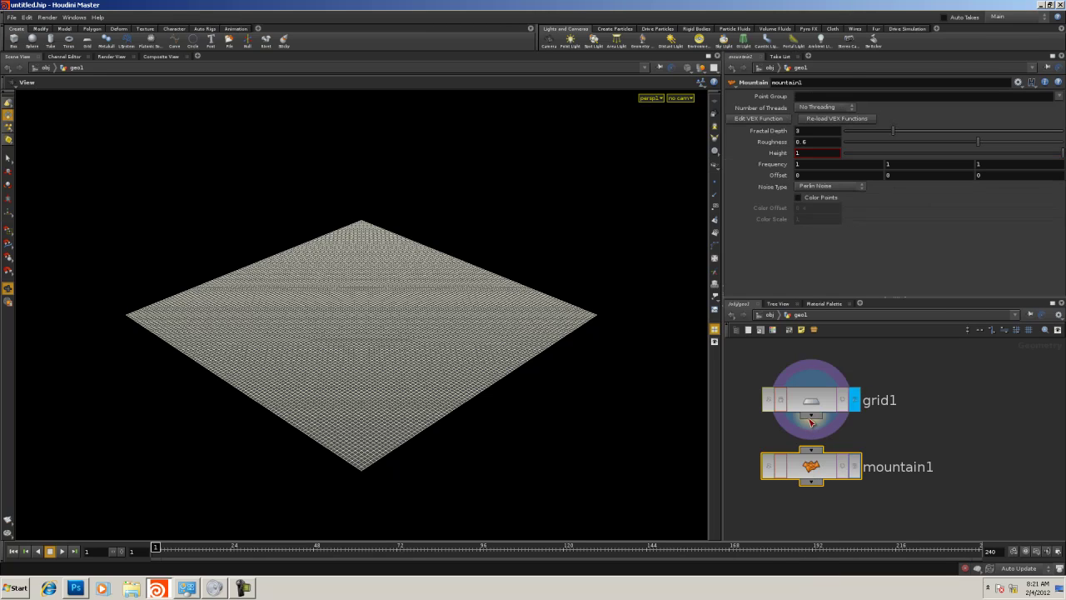
pyautogui.click(855, 466)
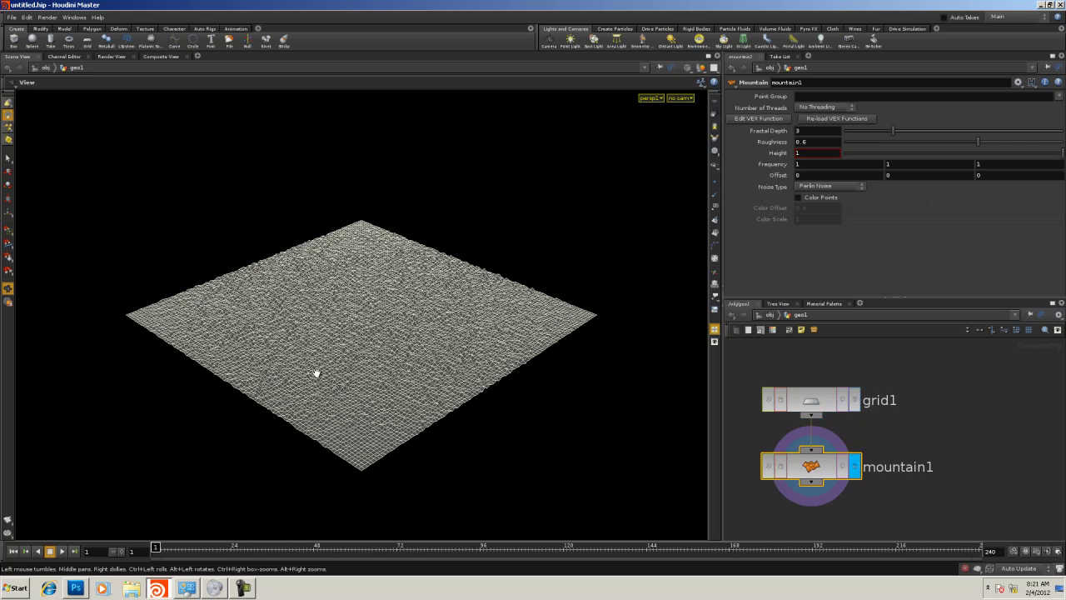
# Change the Mountain node's noise type to Alligator Noise
pyautogui.moveTo(244, 382); pyautogui.dragTo(524, 391, button='right')
pyautogui.moveTo(400, 392); pyautogui.dragTo(399, 351)
pyautogui.moveTo(399, 351); pyautogui.dragTo(471, 351, button='right')
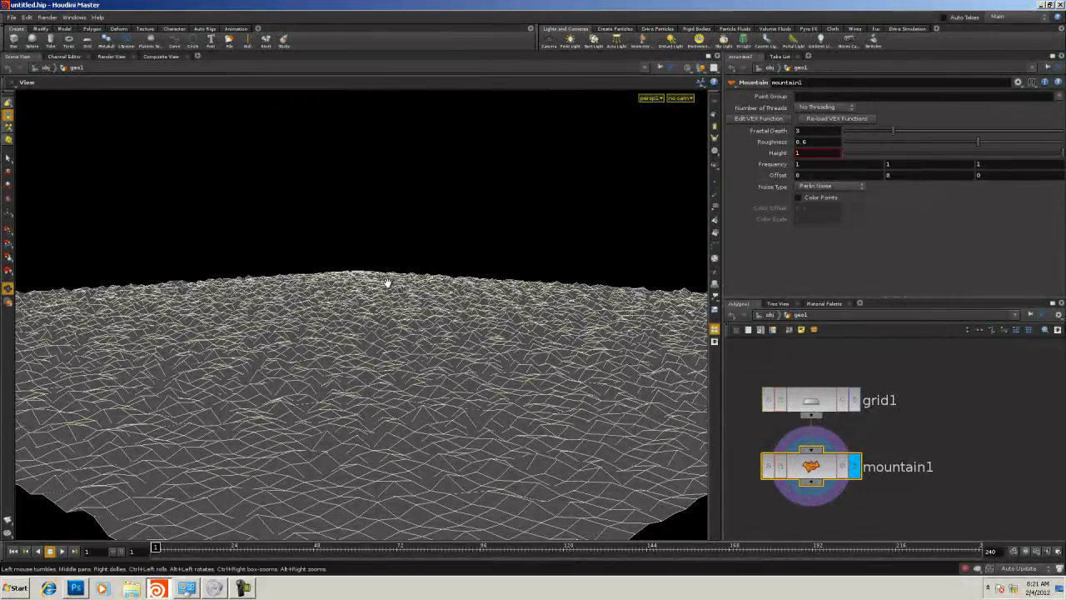
pyautogui.moveTo(477, 403); pyautogui.dragTo(398, 343)
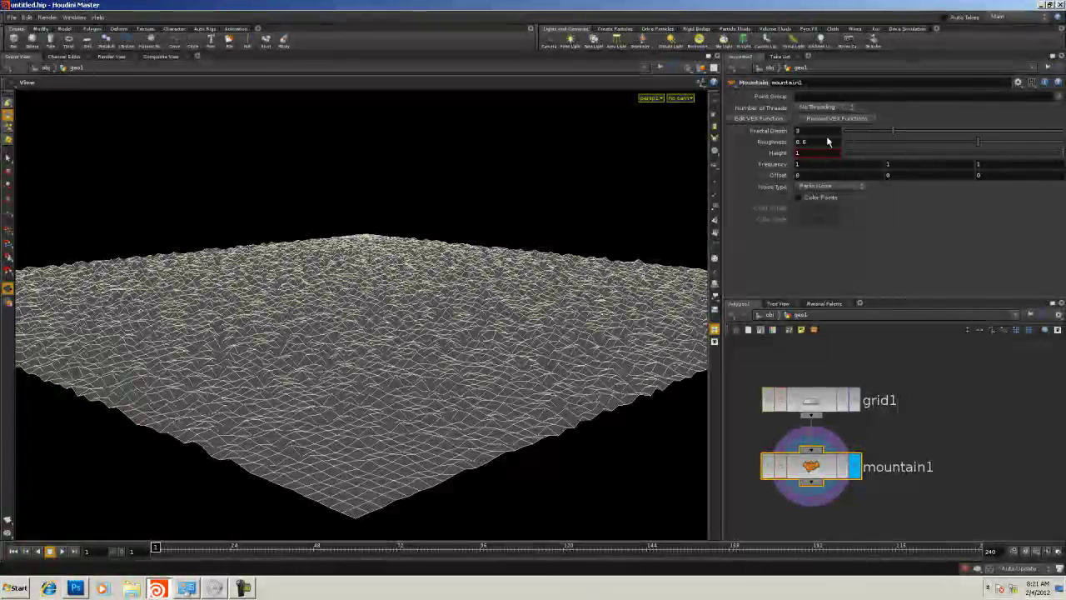
pyautogui.click(829, 186)
pyautogui.click(822, 214)
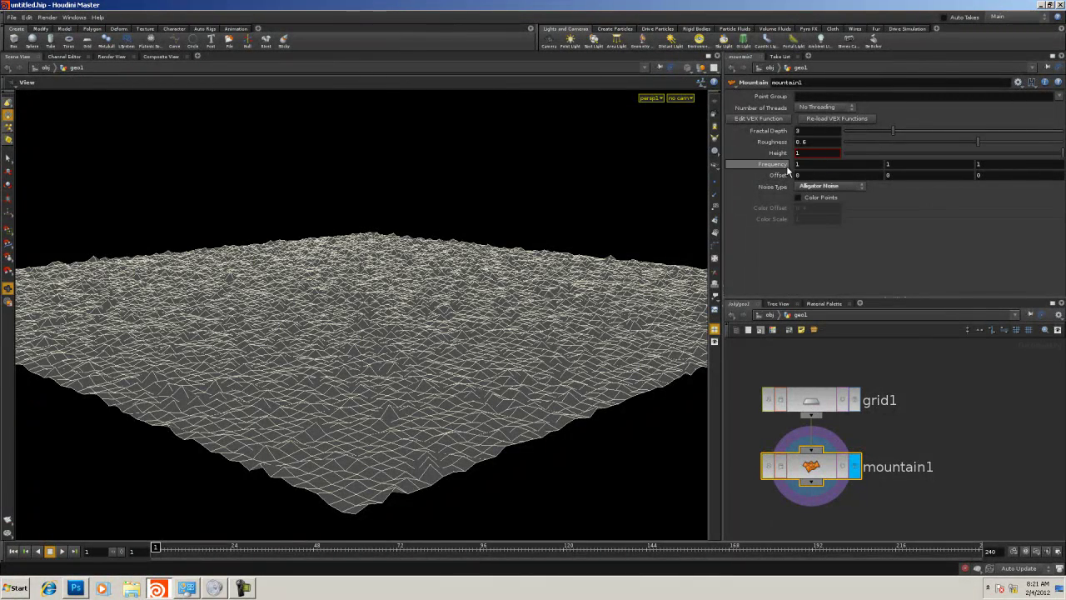
# Set the Mountain node's frequency to 0.2 on all three axes and its height to 2.8
pyautogui.moveTo(780, 166); pyautogui.dragTo(741, 203, button='middle')
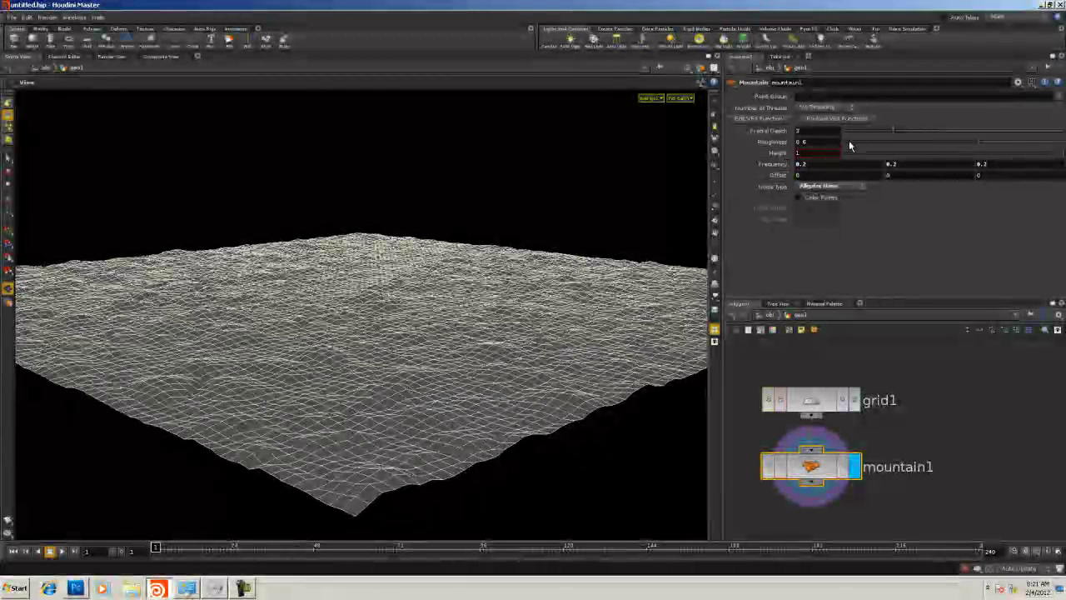
pyautogui.moveTo(839, 152); pyautogui.dragTo(814, 147, button='middle')
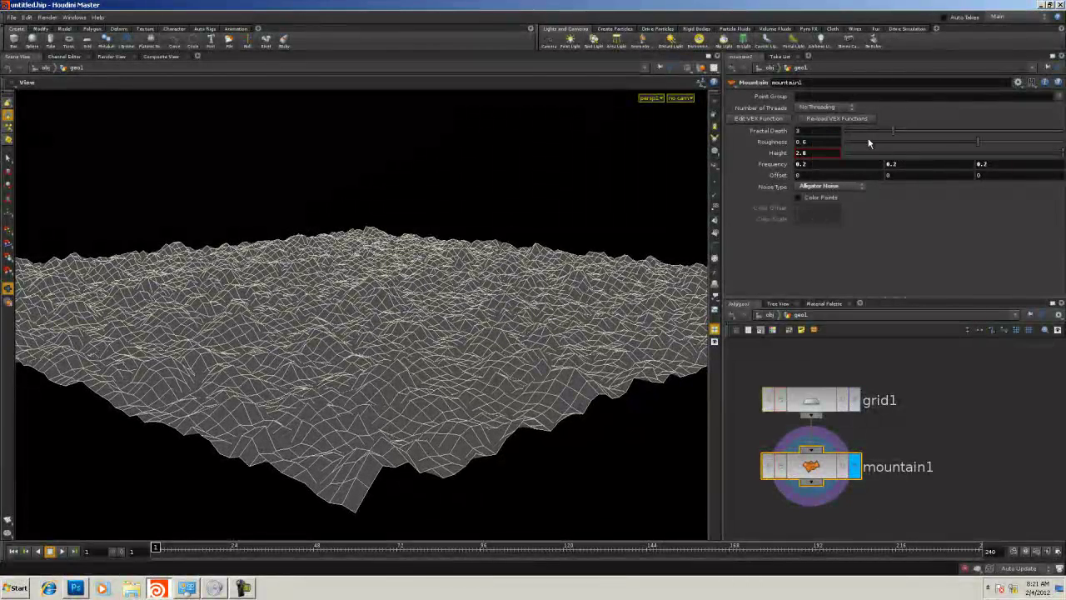
# Refine the grid by setting its Rows to 200, and select the Mountain node again
pyautogui.click(820, 405)
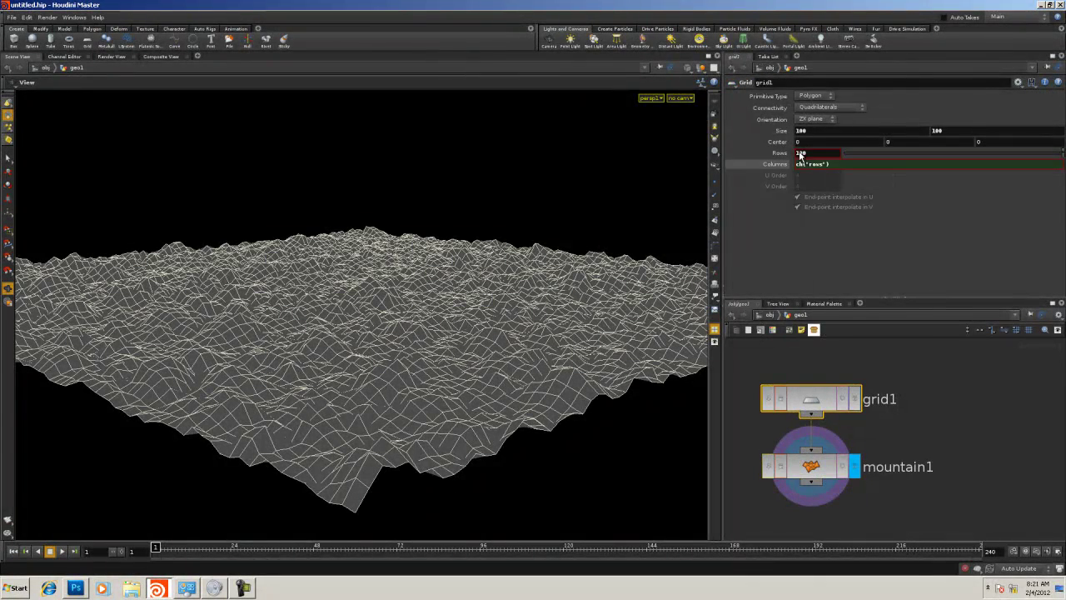
pyautogui.press('Tab')
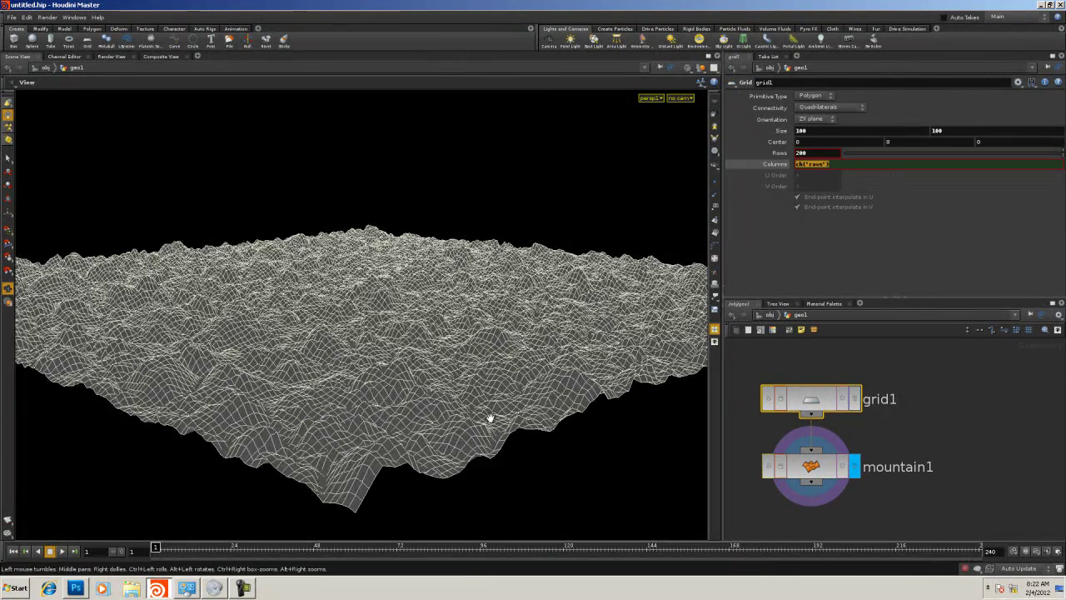
pyautogui.moveTo(366, 323); pyautogui.dragTo(381, 359)
pyautogui.moveTo(381, 360); pyautogui.dragTo(561, 367, button='right')
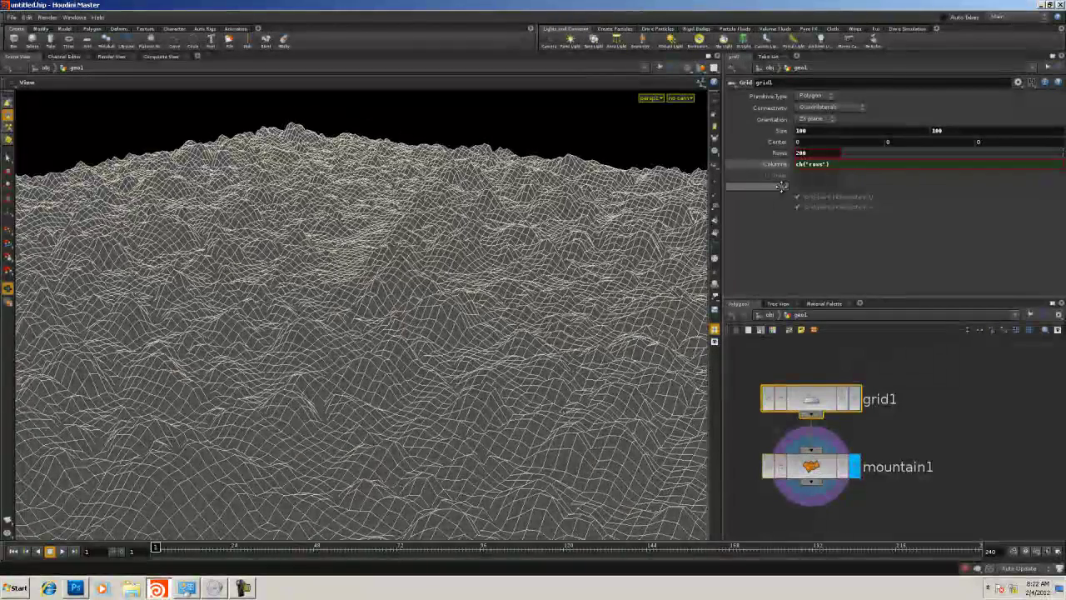
pyautogui.click(811, 469)
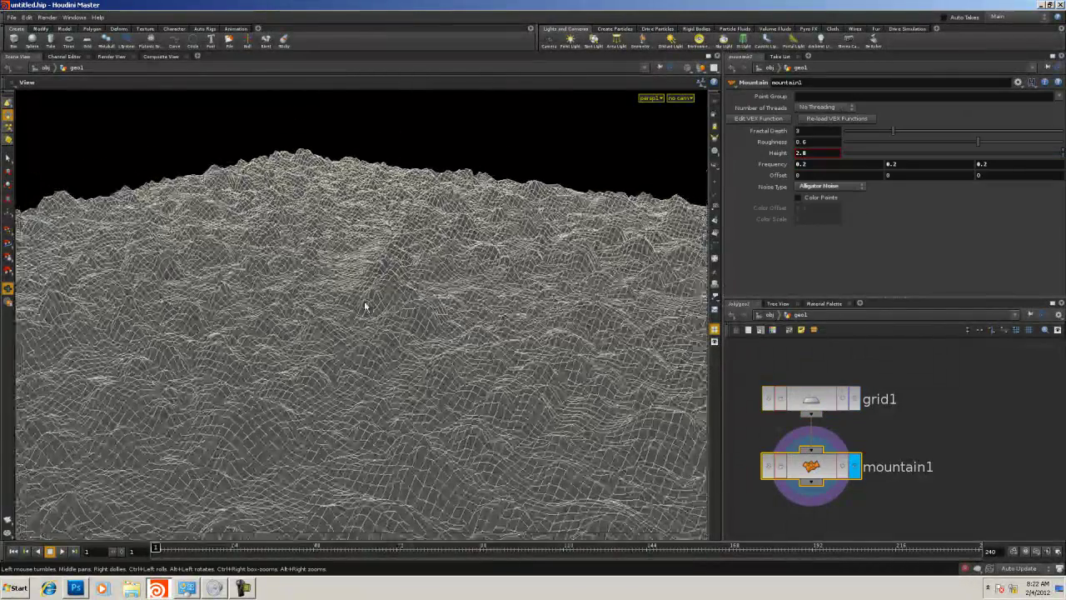
# Try Perlin Noise and Sparse Convolution as the Mountain node's noise type, inspecting the terrain with each
pyautogui.moveTo(364, 302); pyautogui.dragTo(375, 342)
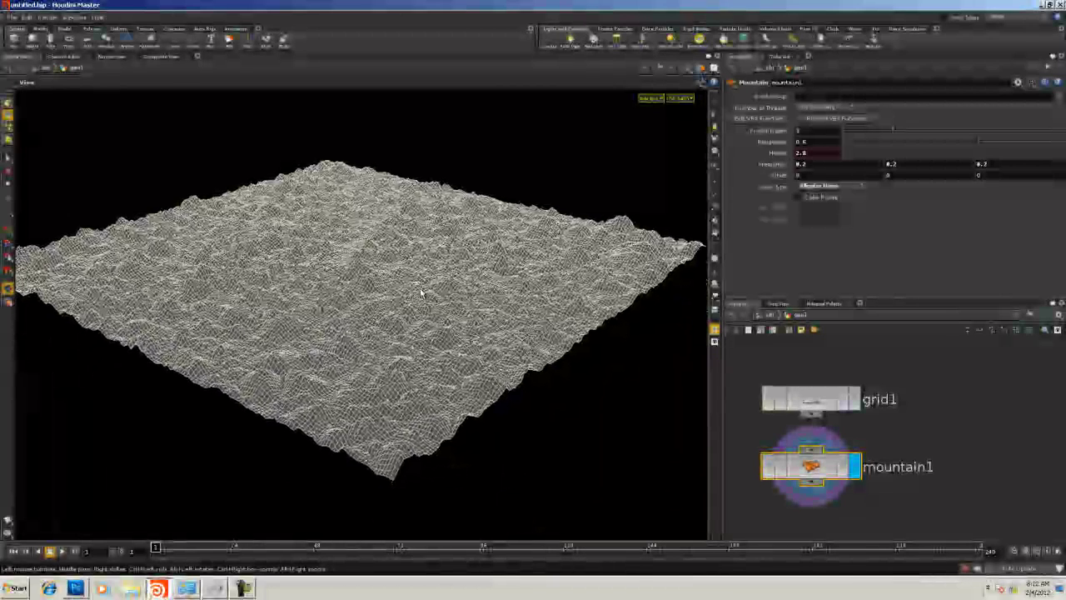
pyautogui.click(832, 186)
pyautogui.click(833, 197)
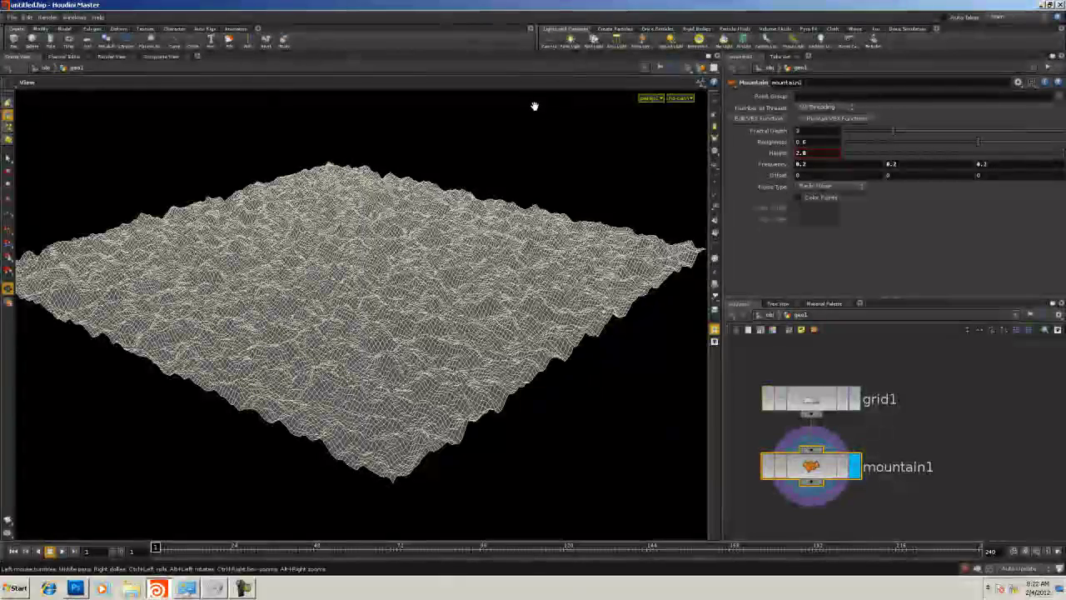
pyautogui.moveTo(231, 370); pyautogui.dragTo(450, 310, button='right')
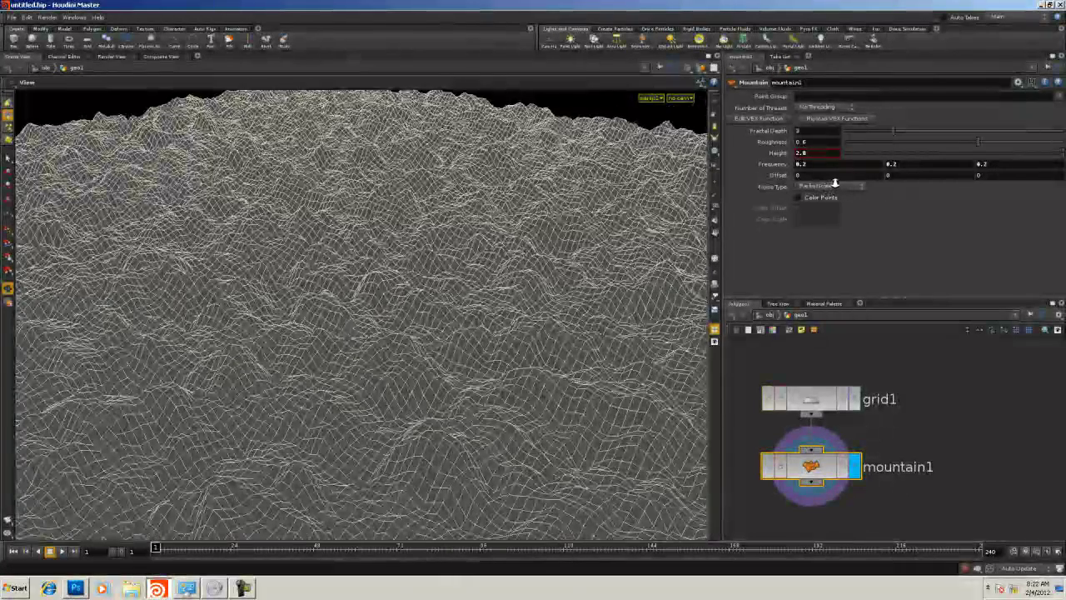
pyautogui.click(827, 186)
pyautogui.click(825, 205)
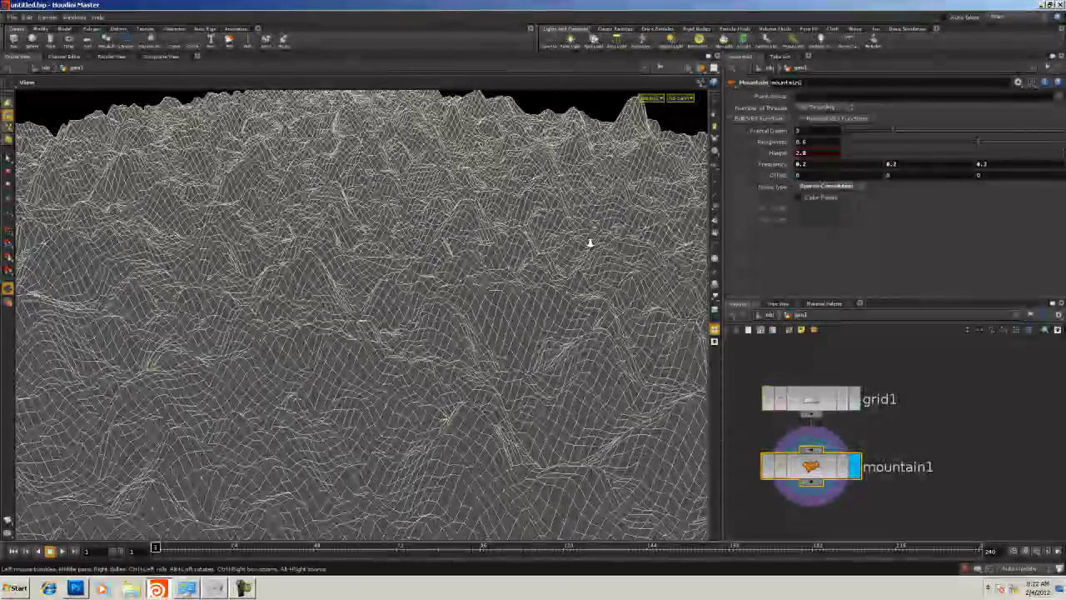
# Lower the Mountain node's roughness to 0.145
pyautogui.moveTo(533, 286); pyautogui.dragTo(350, 284, button='right')
pyautogui.moveTo(349, 282)
pyautogui.mouseDown()
pyautogui.moveTo(330, 270)
pyautogui.moveTo(368, 283)
pyautogui.mouseUp()
pyautogui.moveTo(892, 129)
pyautogui.mouseDown()
pyautogui.moveTo(857, 130)
pyautogui.moveTo(887, 130)
pyautogui.mouseUp()
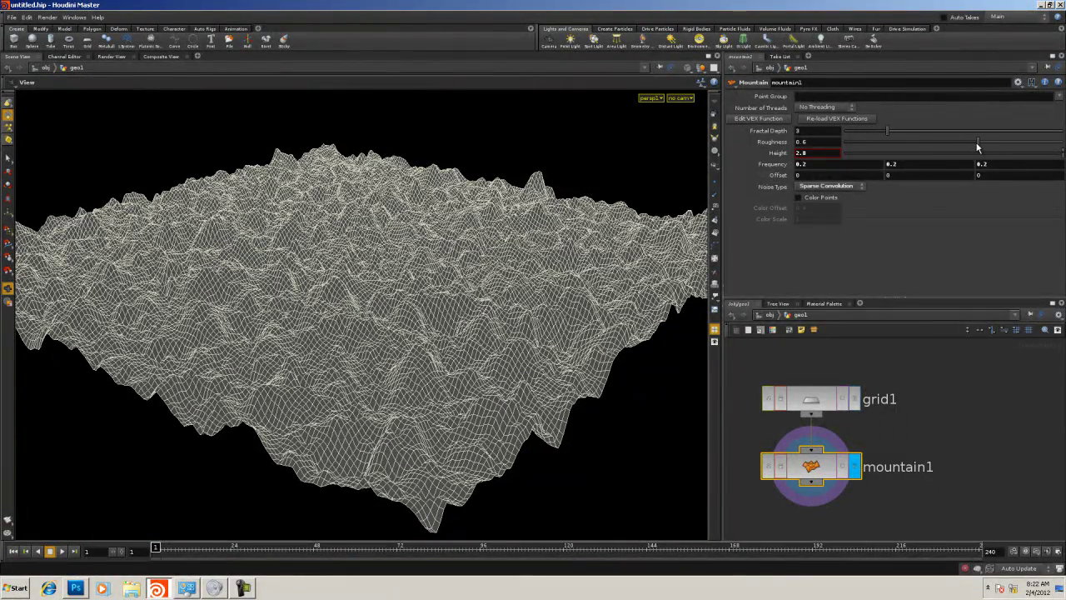
pyautogui.moveTo(979, 143); pyautogui.dragTo(851, 158)
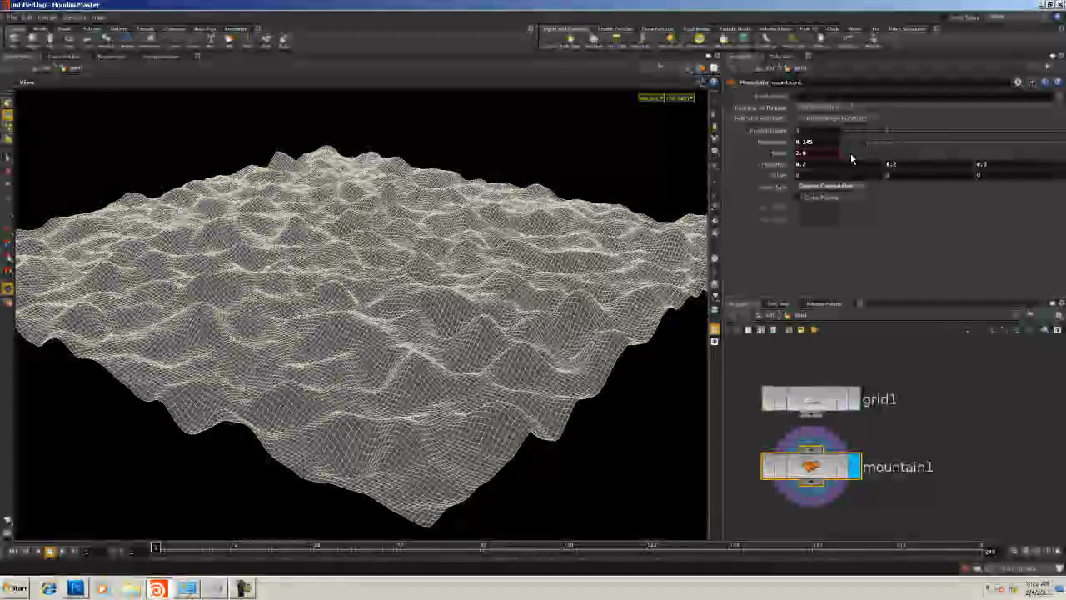
# Compare Perlin Noise and Sparse Convolution on the smoother terrain, and set the noise type back to Alligator Noise
pyautogui.click(825, 187)
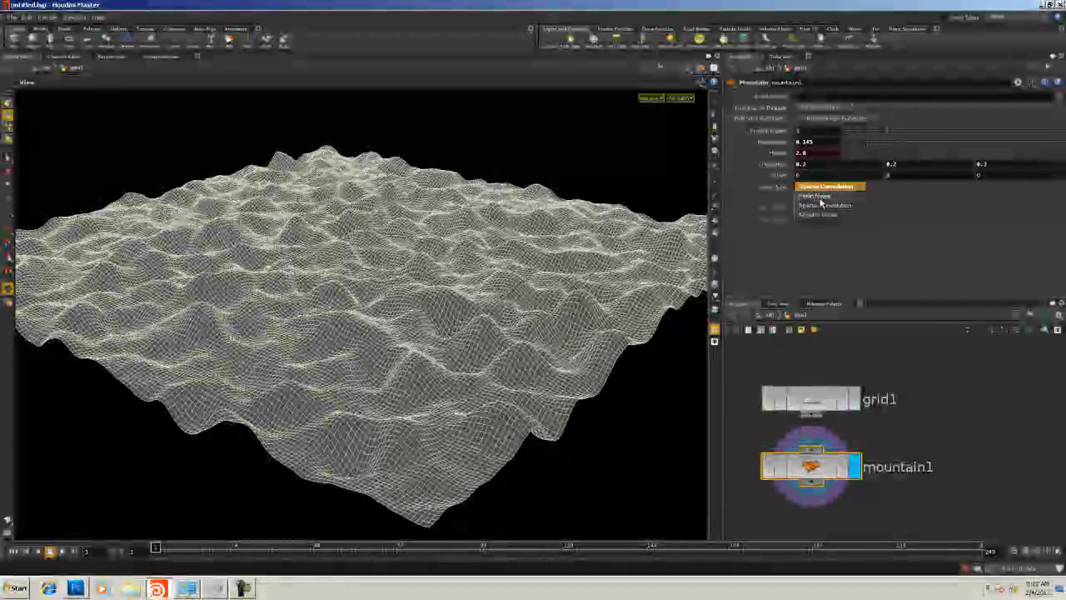
pyautogui.click(815, 195)
pyautogui.click(822, 185)
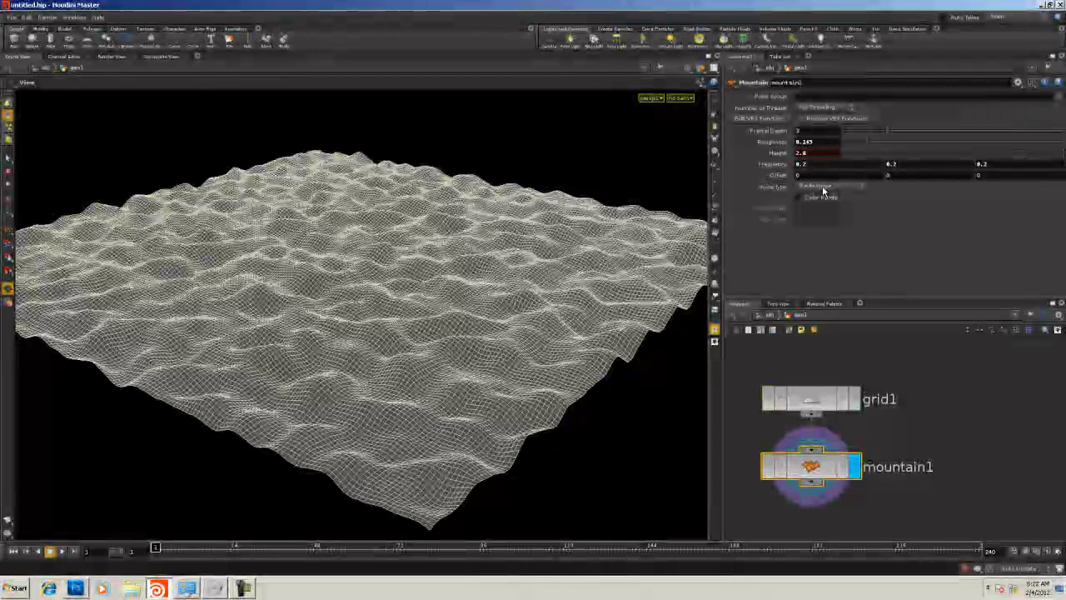
pyautogui.click(821, 205)
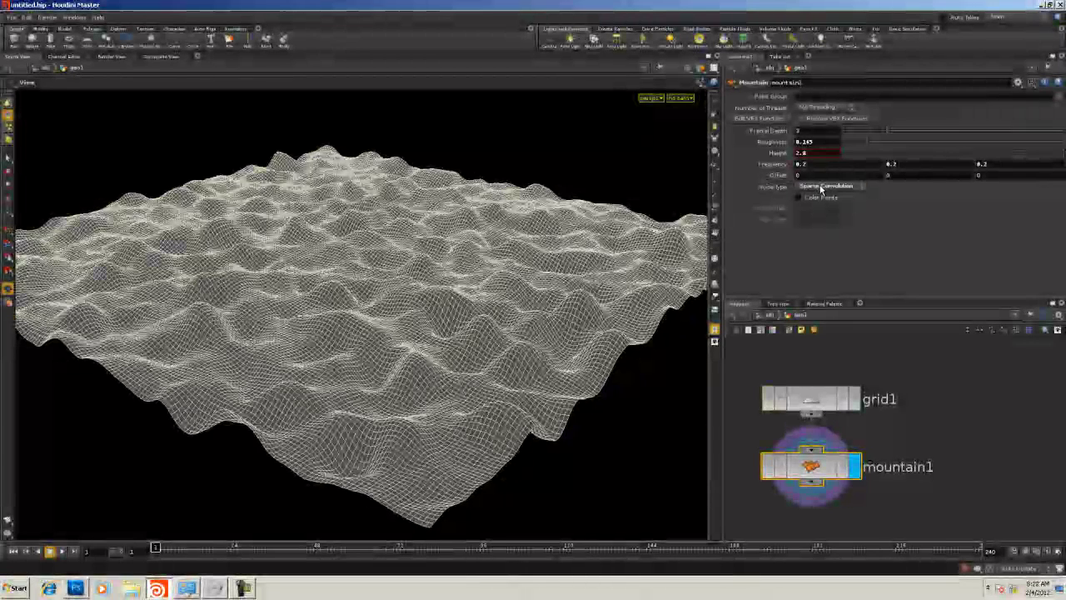
pyautogui.click(822, 187)
pyautogui.click(814, 215)
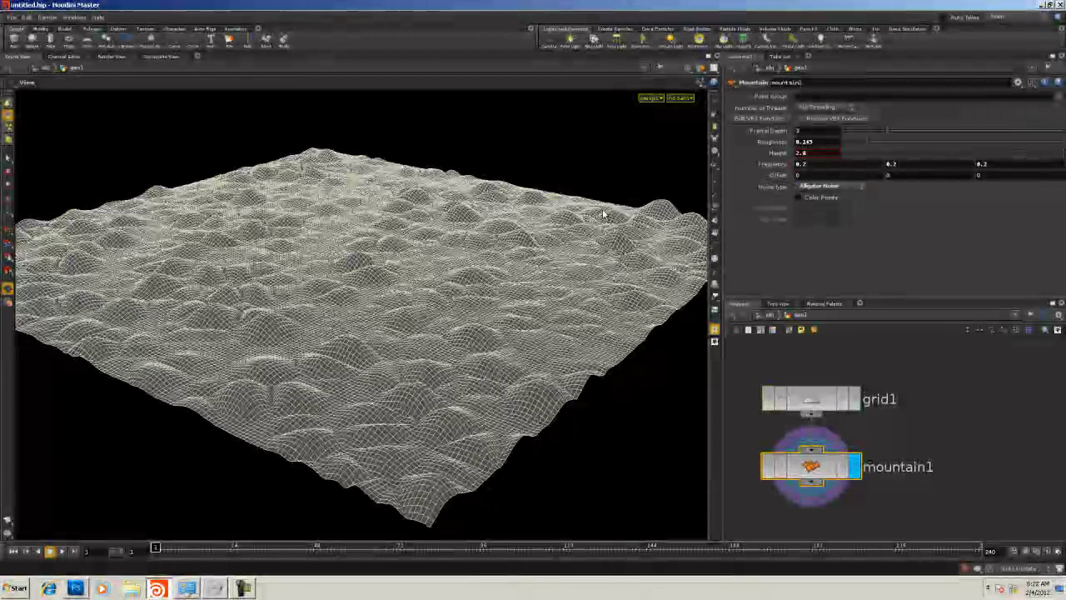
# Set the Mountain node's fractal depth to 4 and its roughness to 0.317
pyautogui.keyDown('alt'); pyautogui.moveTo(386, 297); pyautogui.dragTo(333, 274); pyautogui.keyUp('alt')
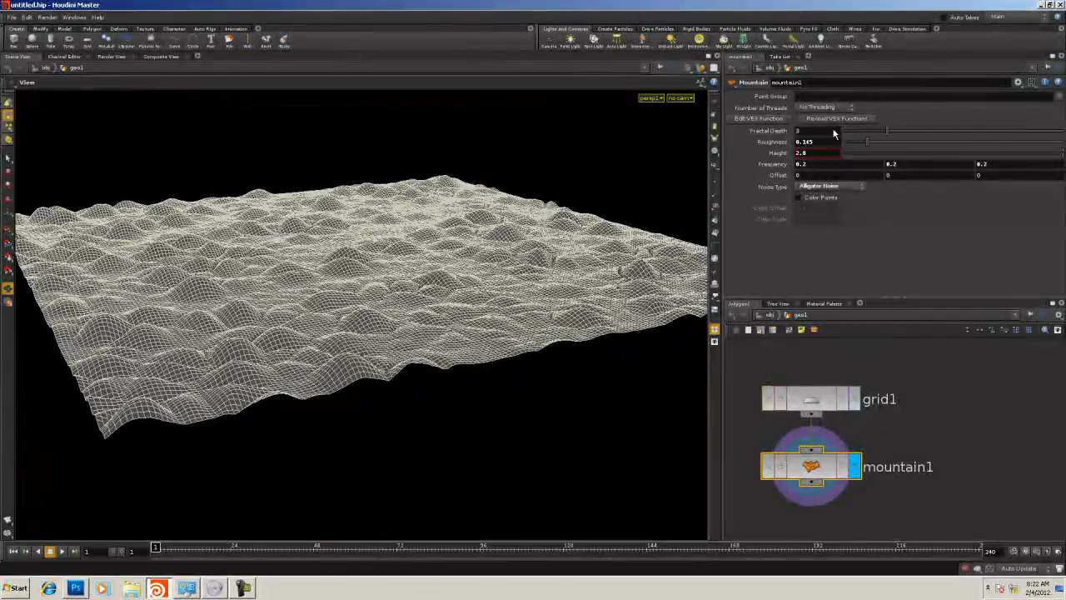
pyautogui.moveTo(890, 132); pyautogui.dragTo(921, 133)
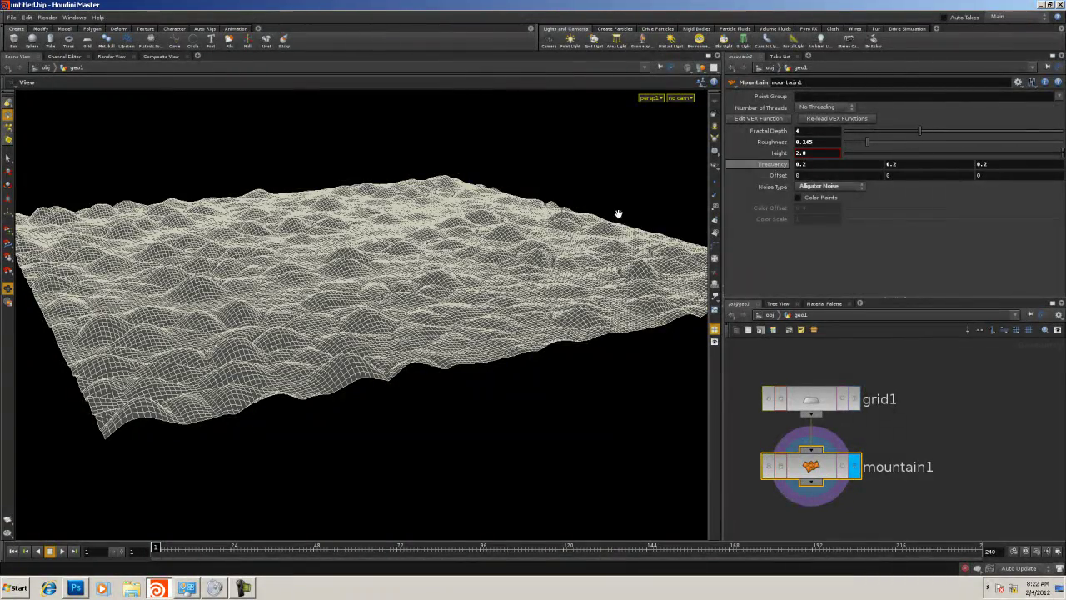
pyautogui.moveTo(617, 214); pyautogui.dragTo(691, 225)
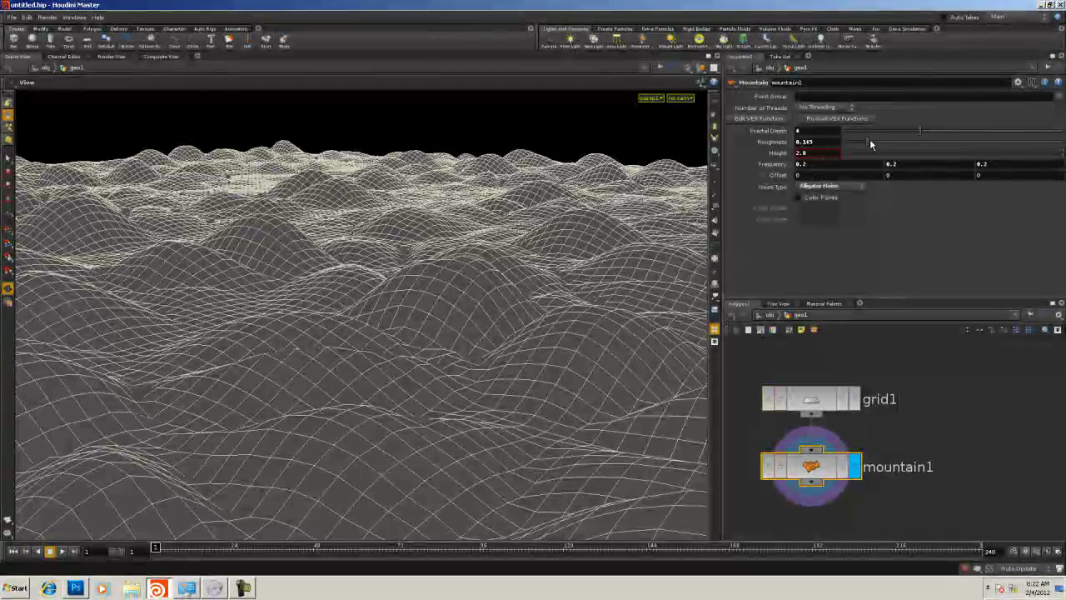
pyautogui.moveTo(872, 142); pyautogui.dragTo(960, 152)
pyautogui.moveTo(936, 147); pyautogui.dragTo(909, 142)
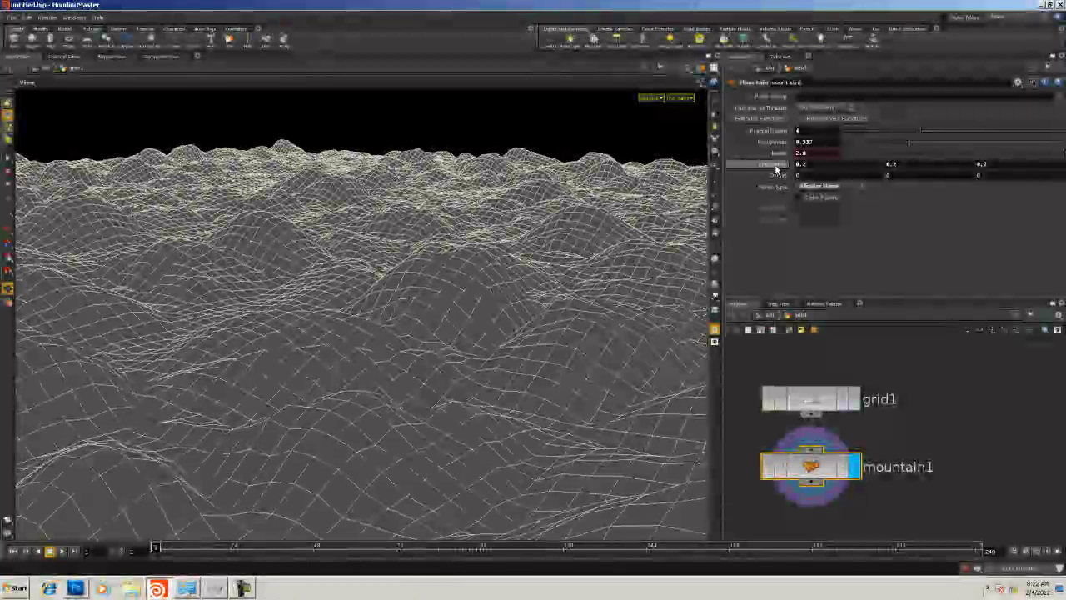
# Set the Mountain node's frequency to 0.1 on all three axes and raise its height to 4.8
pyautogui.moveTo(775, 164)
pyautogui.mouseDown(button='middle')
pyautogui.moveTo(775, 177)
pyautogui.moveTo(754, 164)
pyautogui.mouseUp(button='middle')
pyautogui.moveTo(484, 248); pyautogui.dragTo(309, 312)
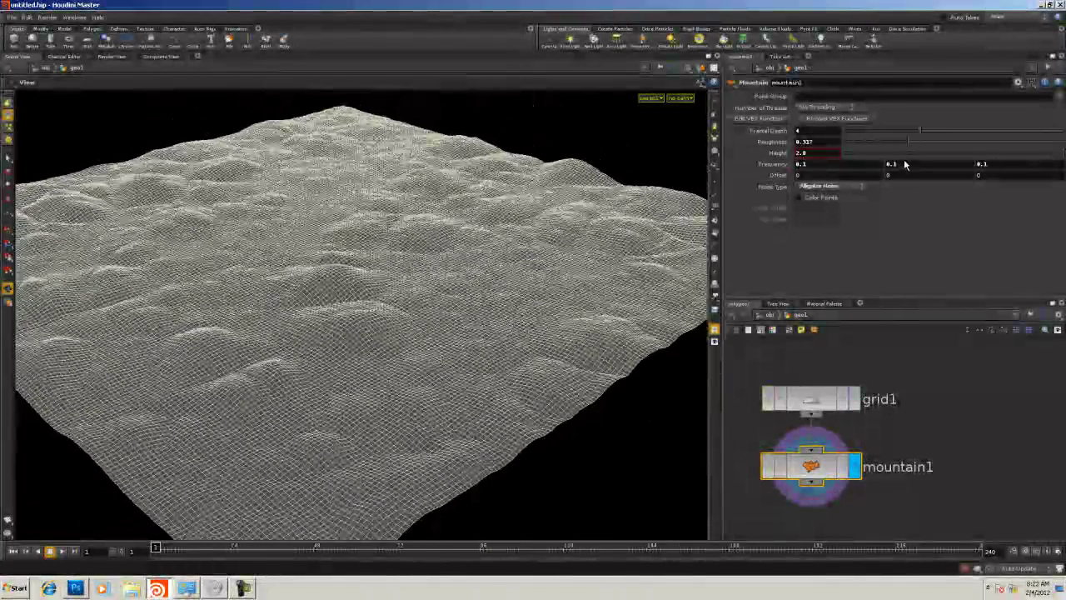
pyautogui.moveTo(813, 153); pyautogui.dragTo(835, 135, button='middle')
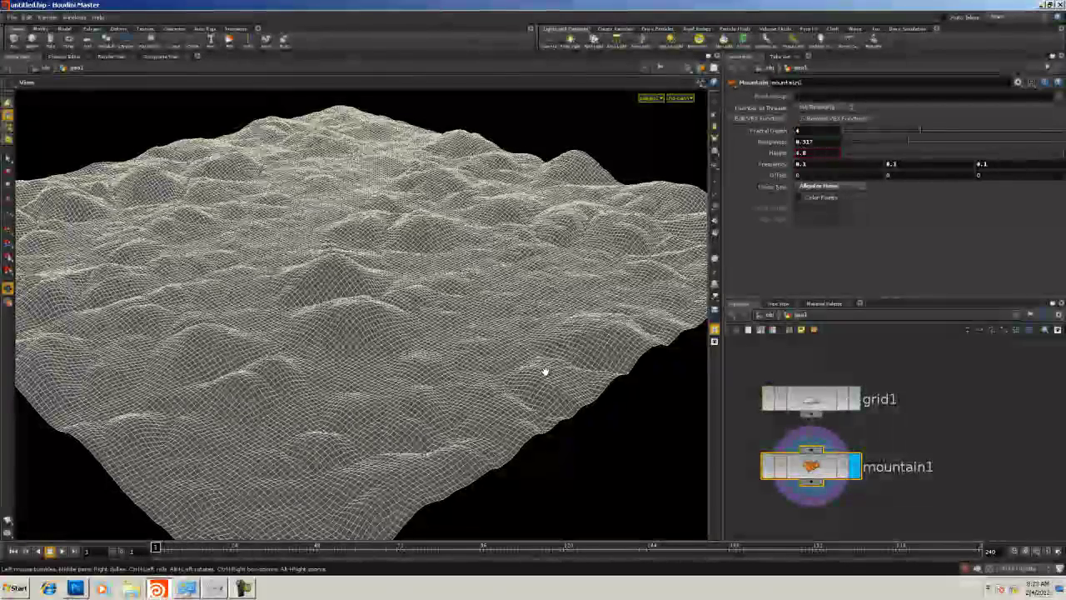
pyautogui.moveTo(584, 450); pyautogui.dragTo(397, 347)
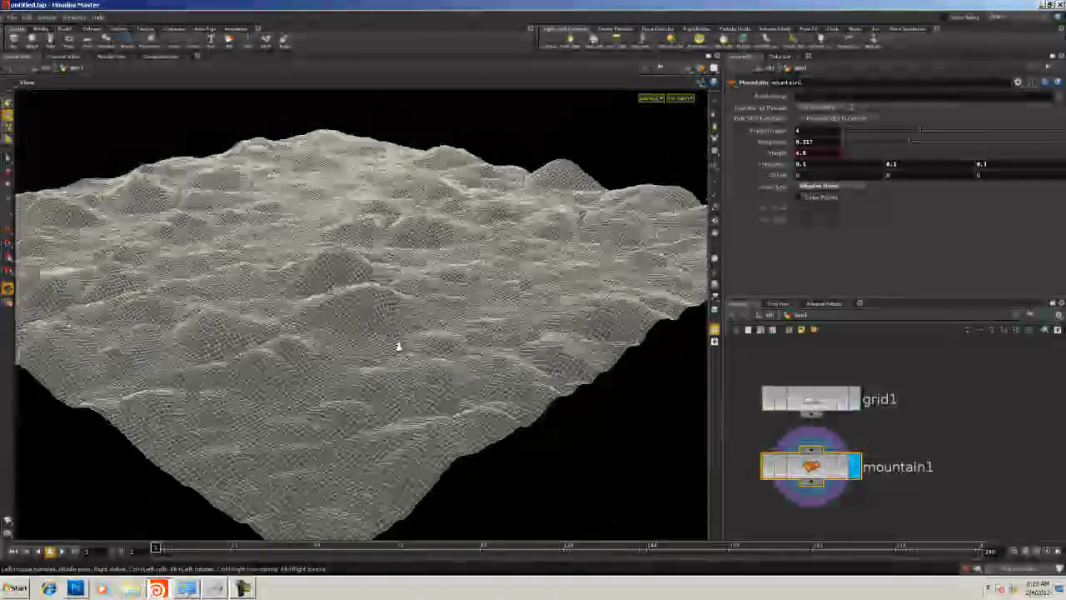
pyautogui.moveTo(215, 304); pyautogui.dragTo(386, 331)
# Move the Grid node away from the Mountain node in the network, and add a Circle node above the Mountain node
pyautogui.scroll(-3, 890, 423)
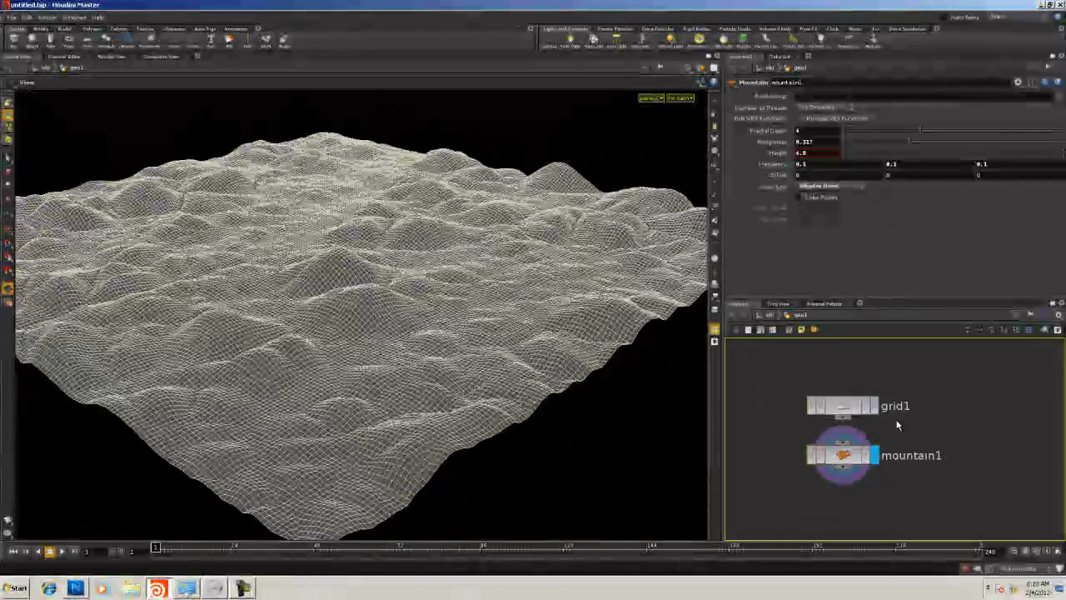
pyautogui.moveTo(807, 411); pyautogui.dragTo(831, 403, button='middle')
pyautogui.scroll(2, 832, 402)
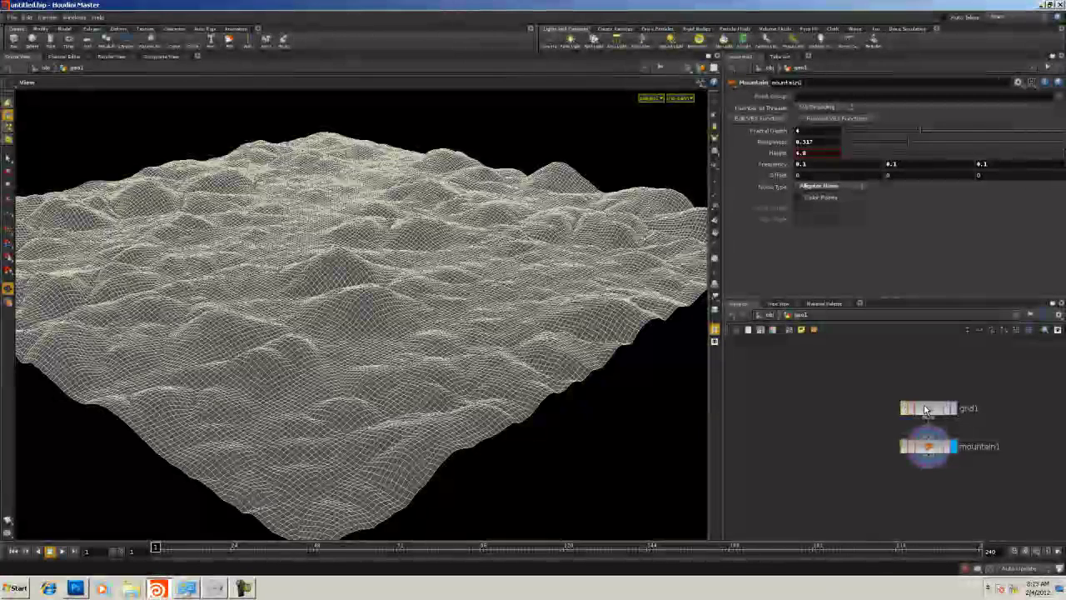
pyautogui.moveTo(926, 406); pyautogui.dragTo(774, 375)
pyautogui.press('Tab')
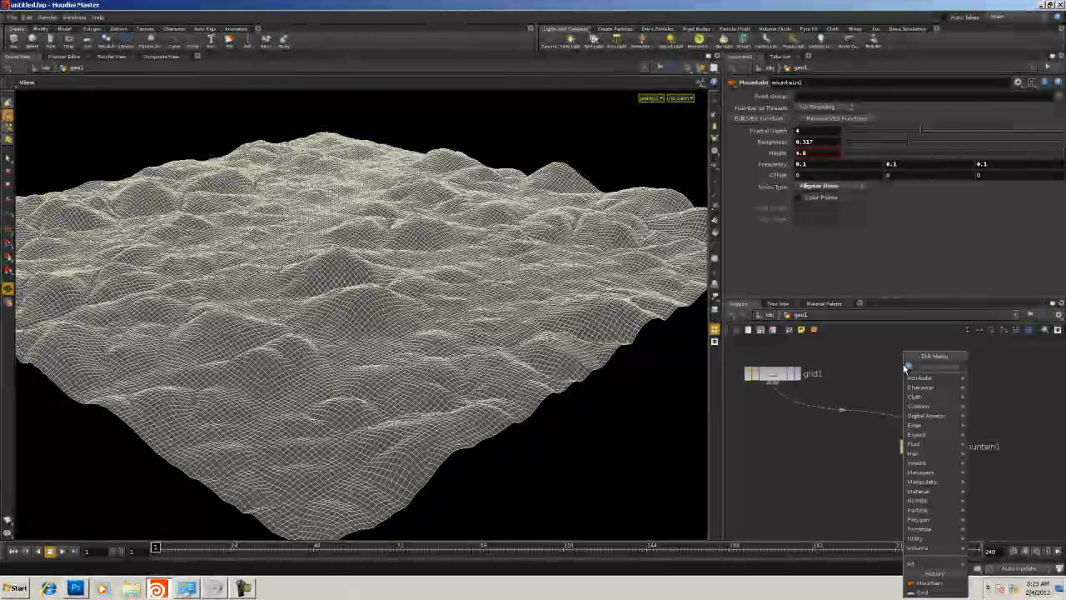
pyautogui.moveTo(924, 377)
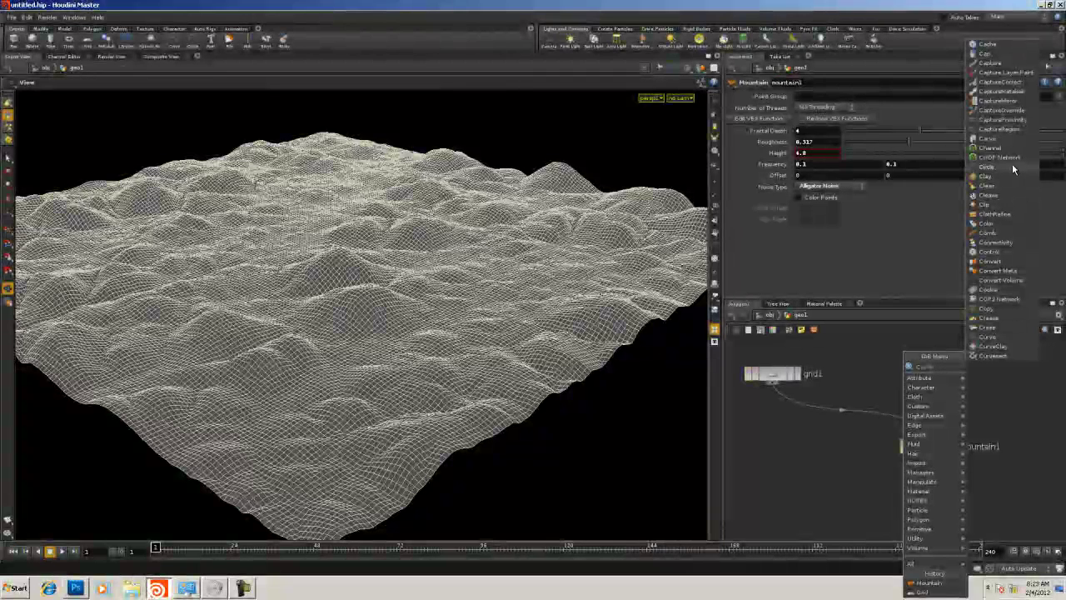
pyautogui.click(1012, 164)
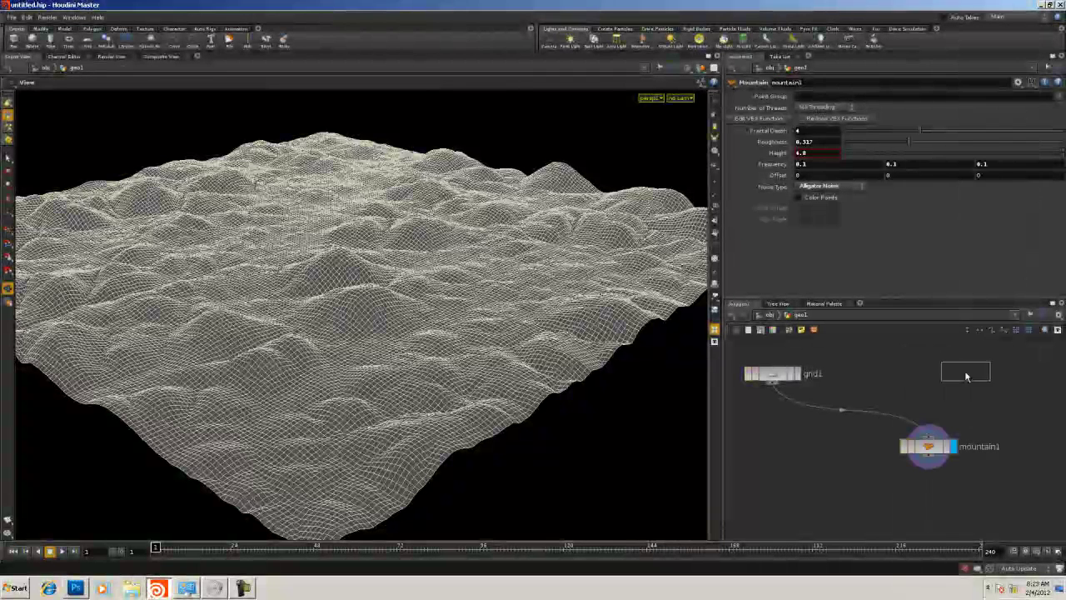
pyautogui.click(968, 370)
# Make the circle a Polygon oriented in the ZX plane and display its result
pyautogui.click(826, 95)
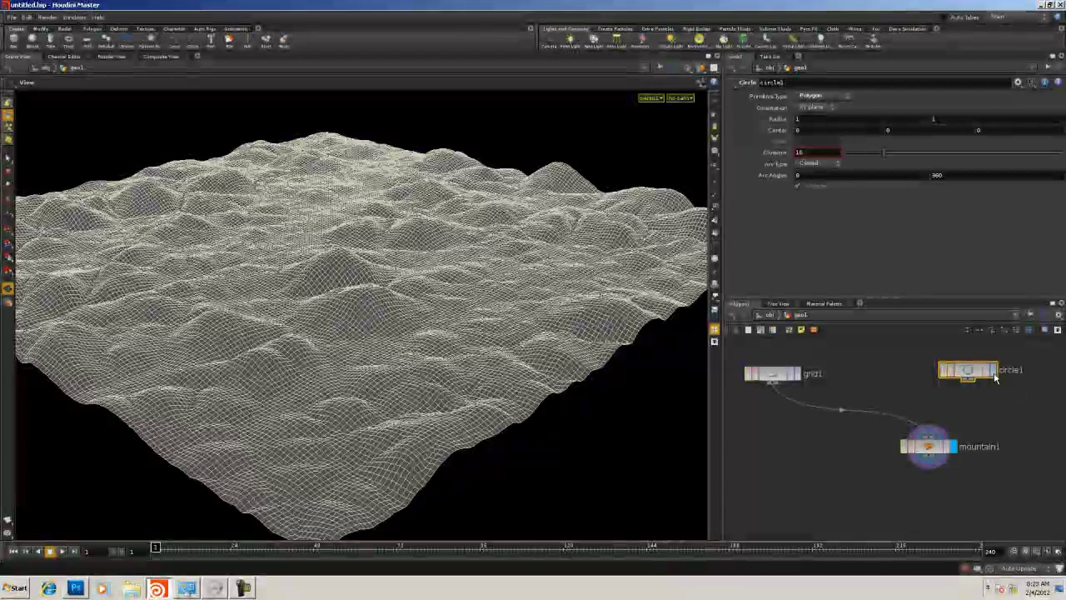
pyautogui.click(992, 369)
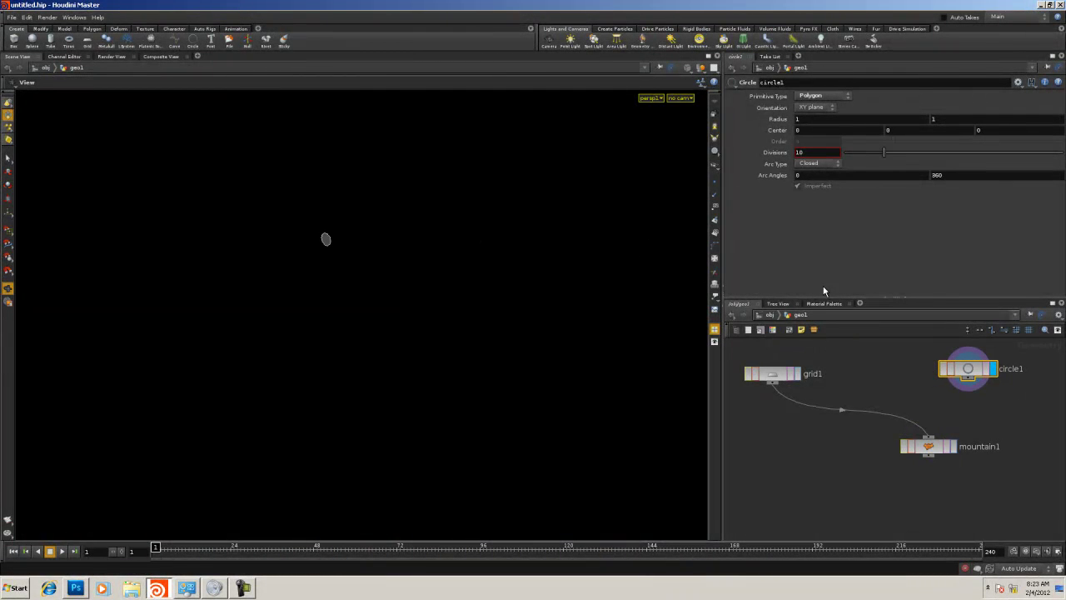
pyautogui.click(814, 108)
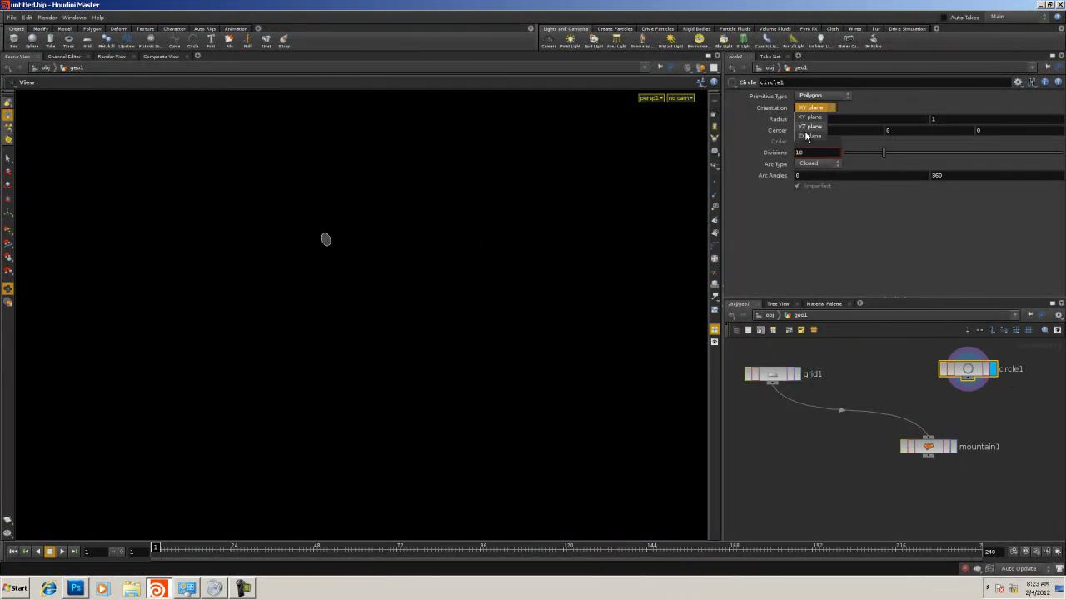
pyautogui.click(810, 131)
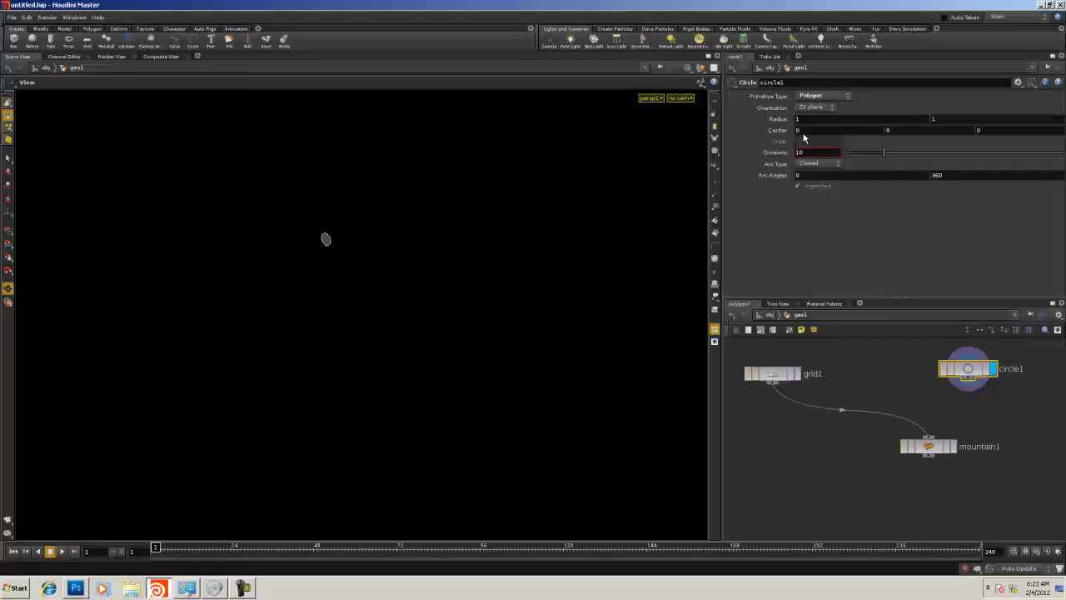
pyautogui.click(798, 374)
pyautogui.click(993, 371)
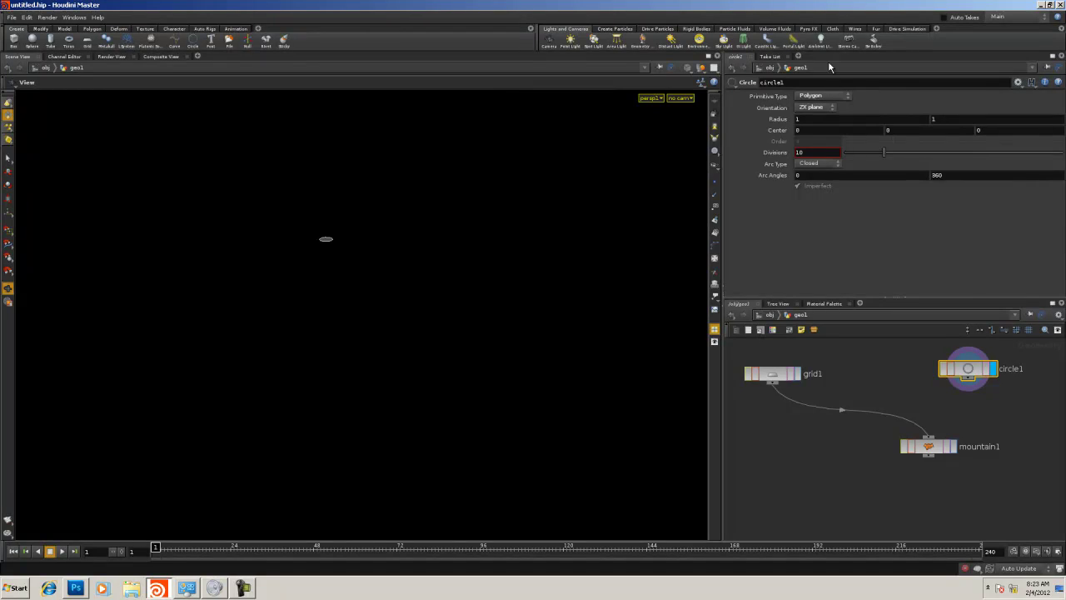
# Display the Grid node and copy its first Size parameter for use as a reference
pyautogui.click(798, 374)
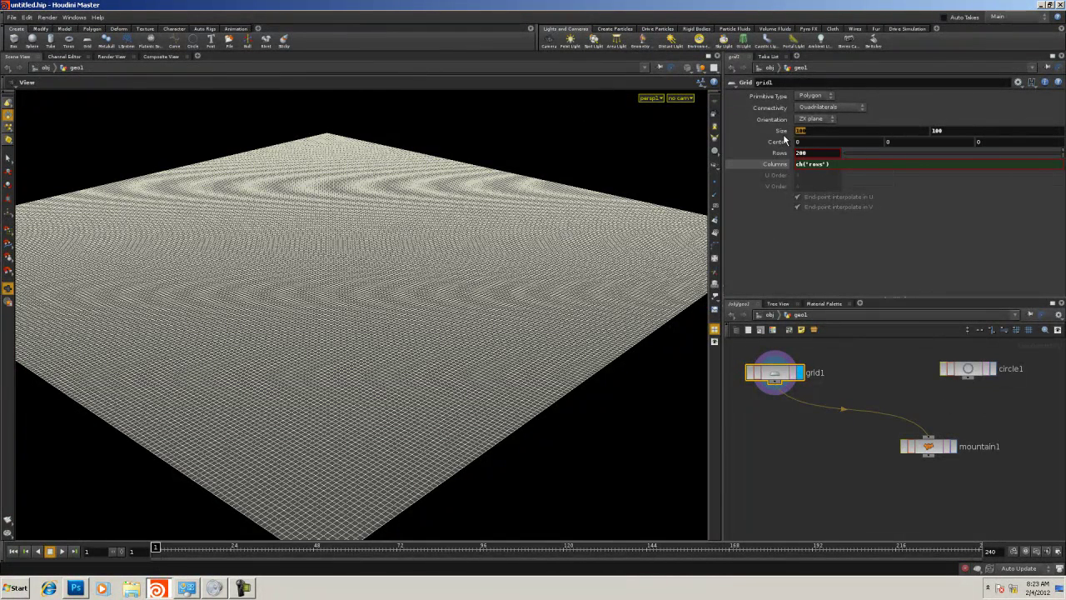
pyautogui.rightClick(824, 133)
pyautogui.click(850, 177)
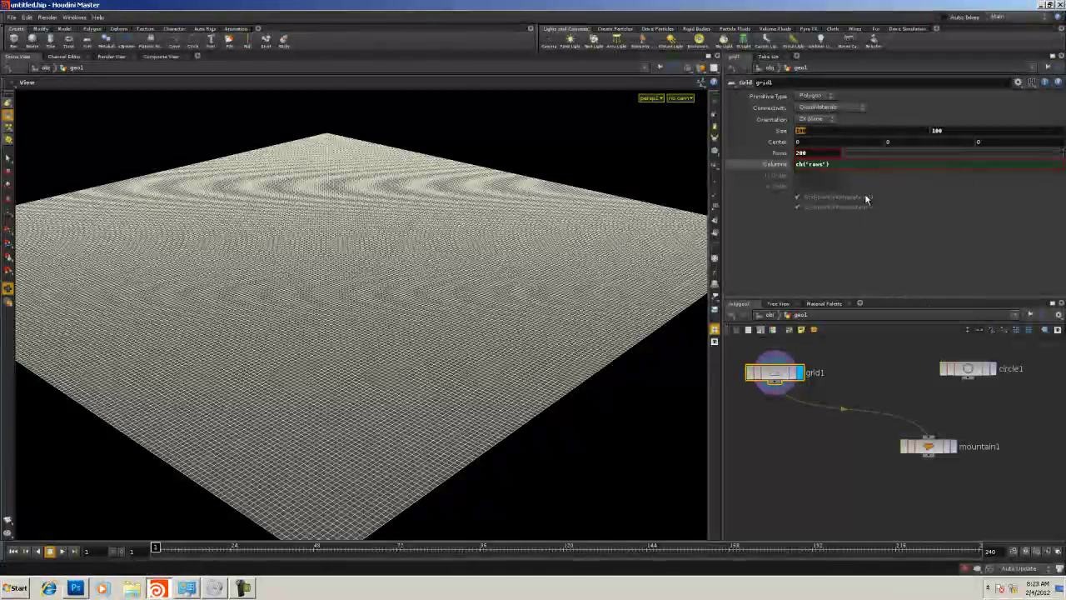
# Display the Circle node and link its first radius to half the grid's X size with the relative reference ch("../grid1/sizex")/2
pyautogui.click(966, 369)
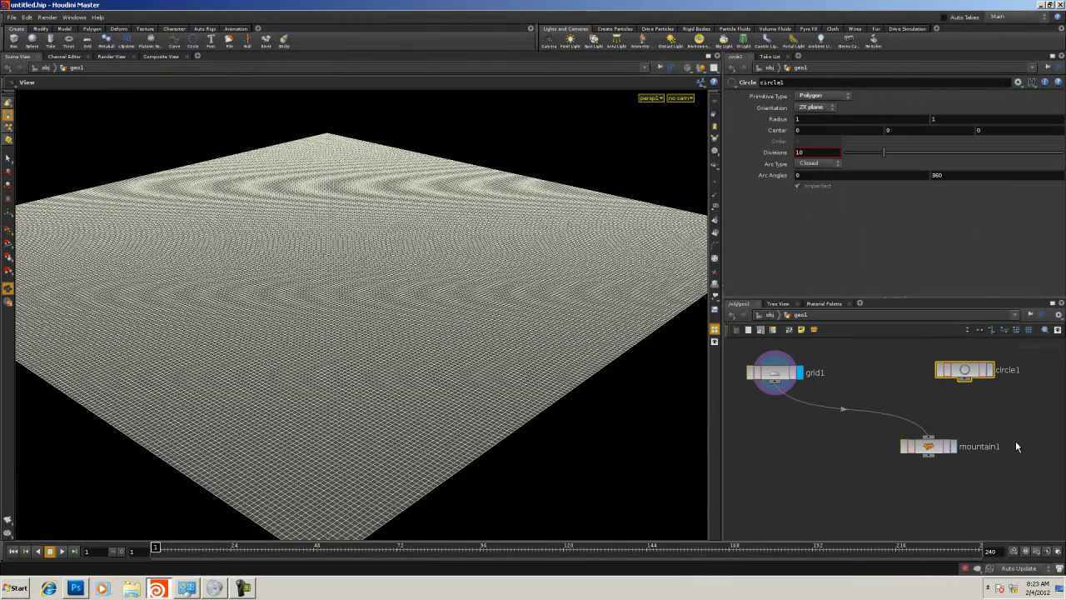
pyautogui.rightClick(777, 122)
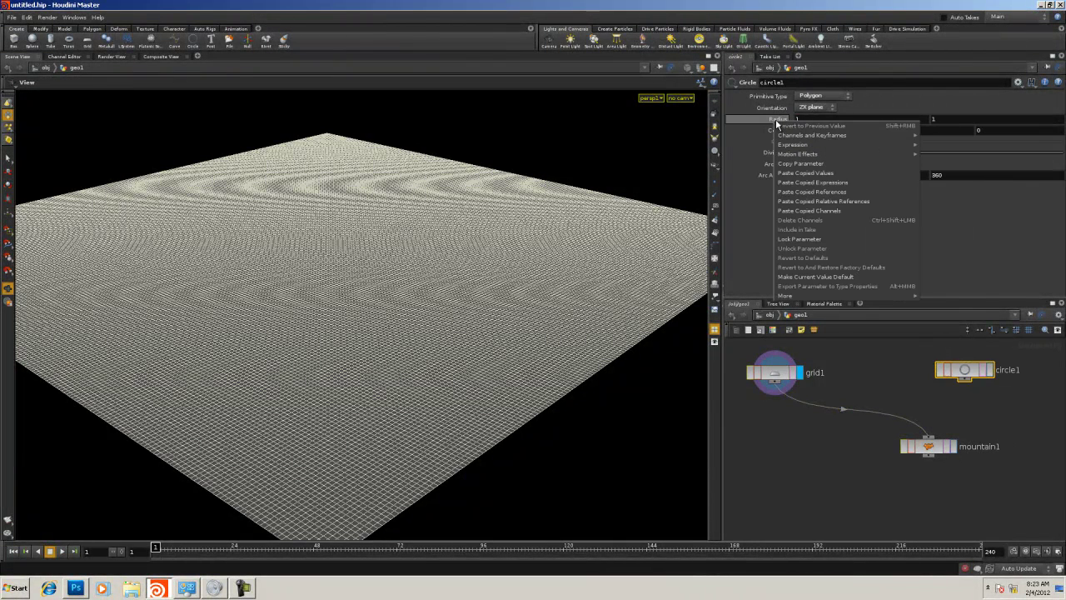
pyautogui.click(997, 360)
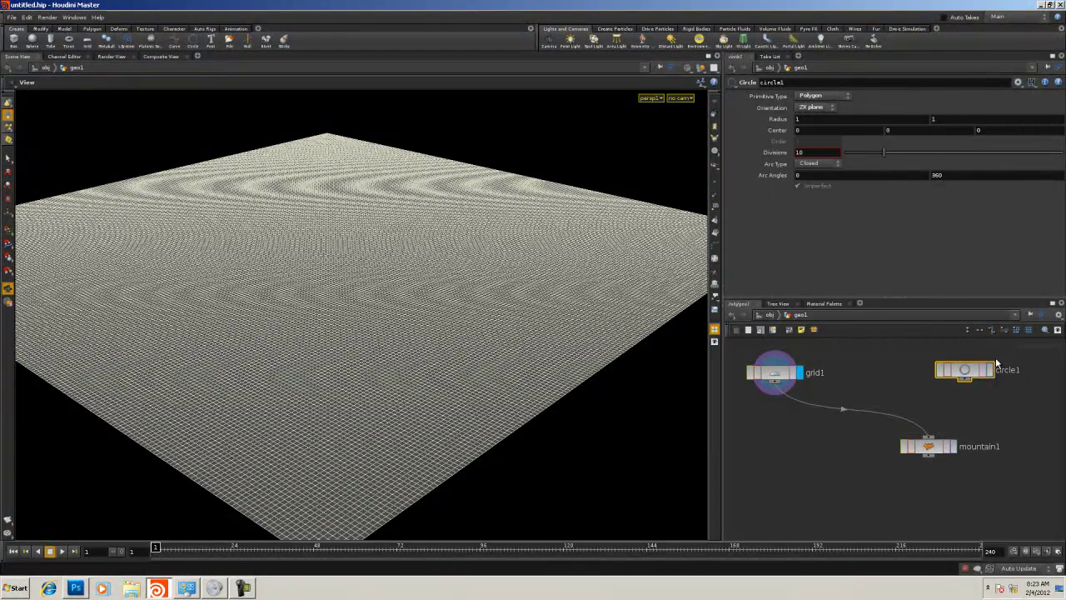
pyautogui.click(989, 369)
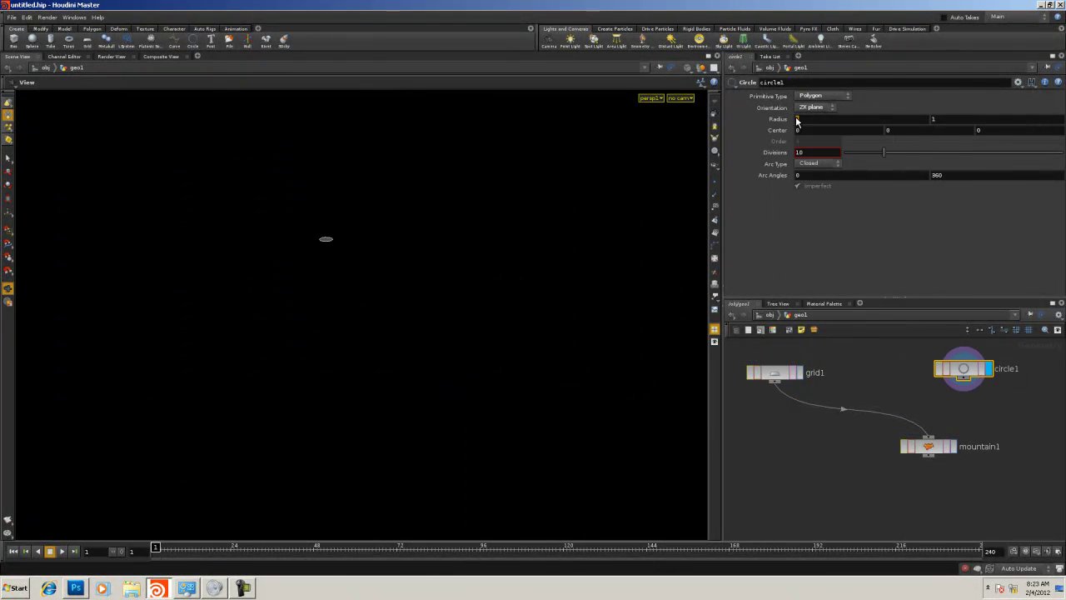
pyautogui.rightClick(796, 121)
pyautogui.click(847, 200)
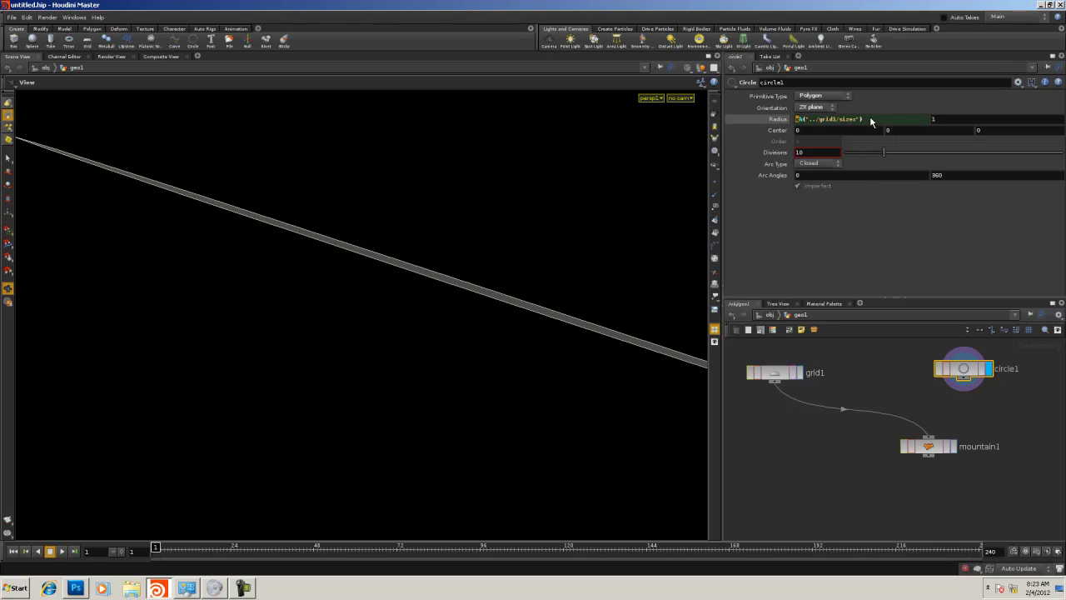
pyautogui.click(893, 119)
pyautogui.write('/2')
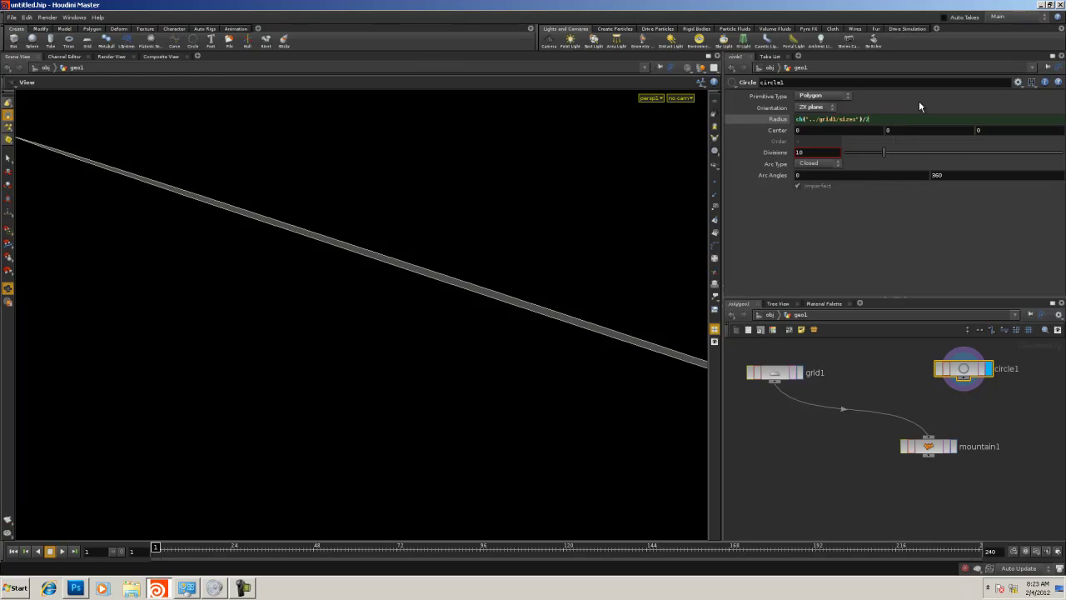
# Link the circle's second radius to half the grid's X size with the relative reference ch("../grid1/sizex")/2
pyautogui.press('Tab')
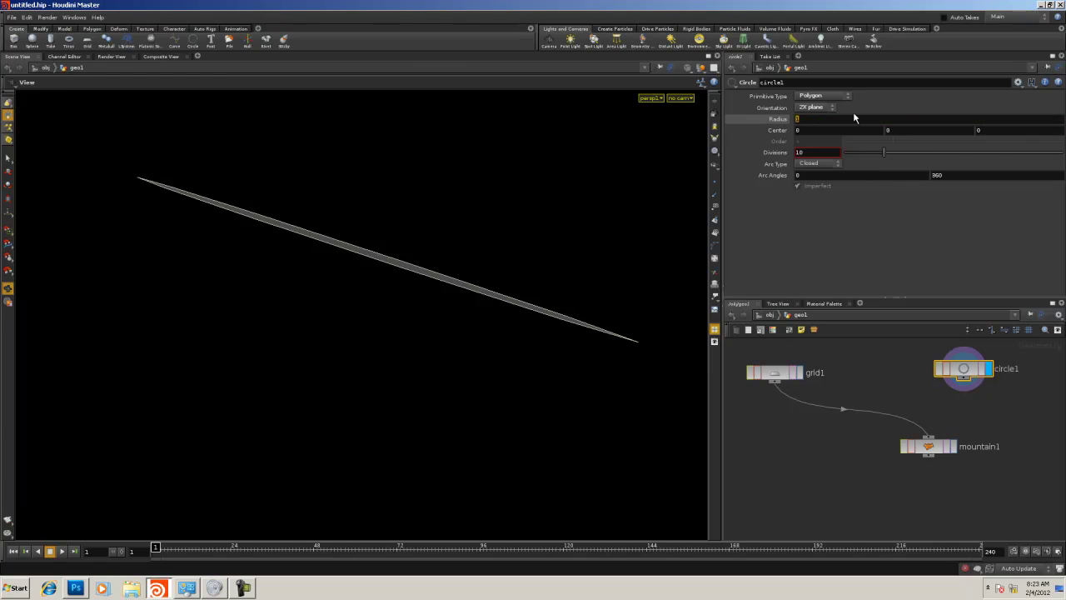
pyautogui.rightClick(808, 122)
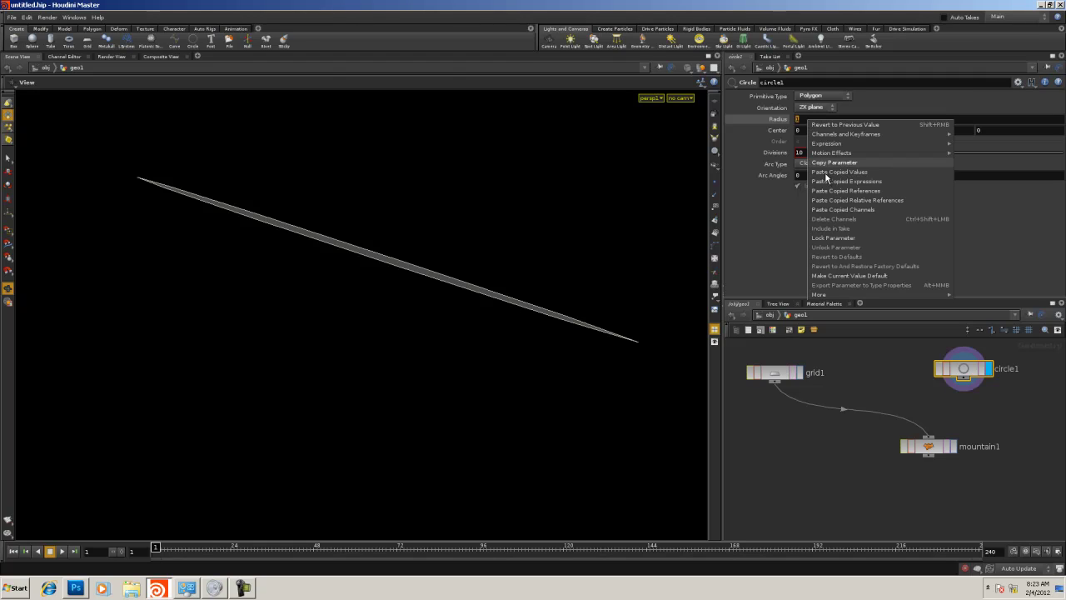
pyautogui.click(863, 201)
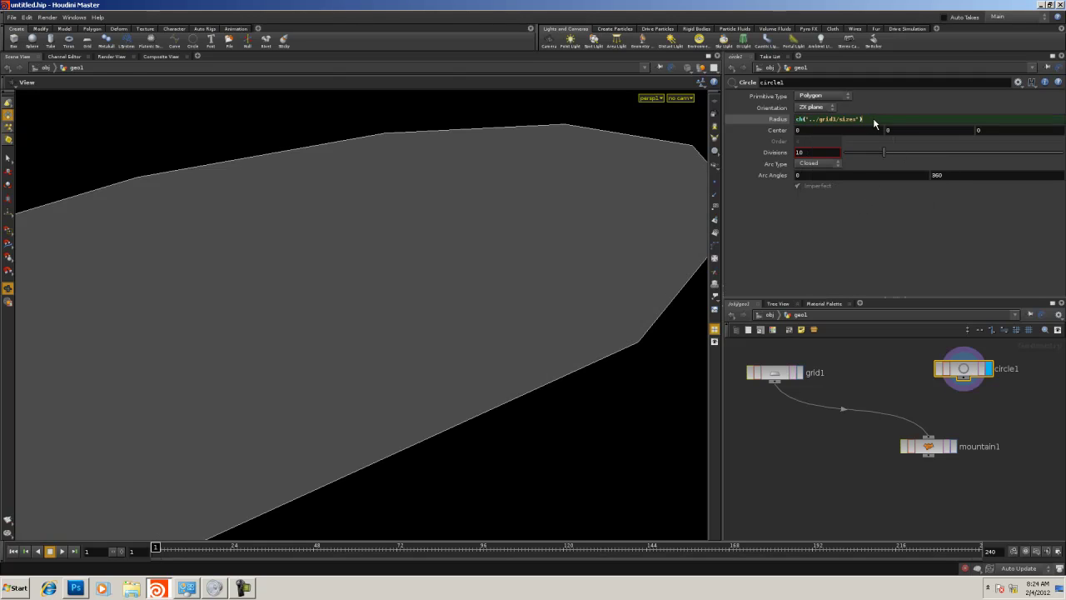
pyautogui.write('/2')
pyautogui.press('Tab')
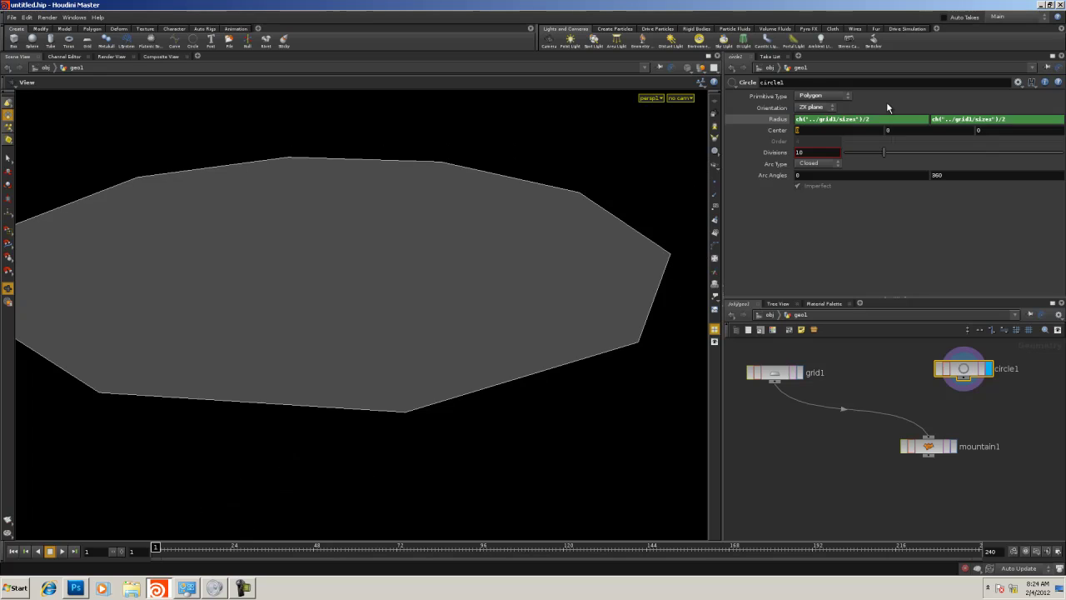
# Template the Grid node and compare the circle's extents with the grid's edges from above
pyautogui.click(793, 376)
pyautogui.scroll(5, 429, 506)
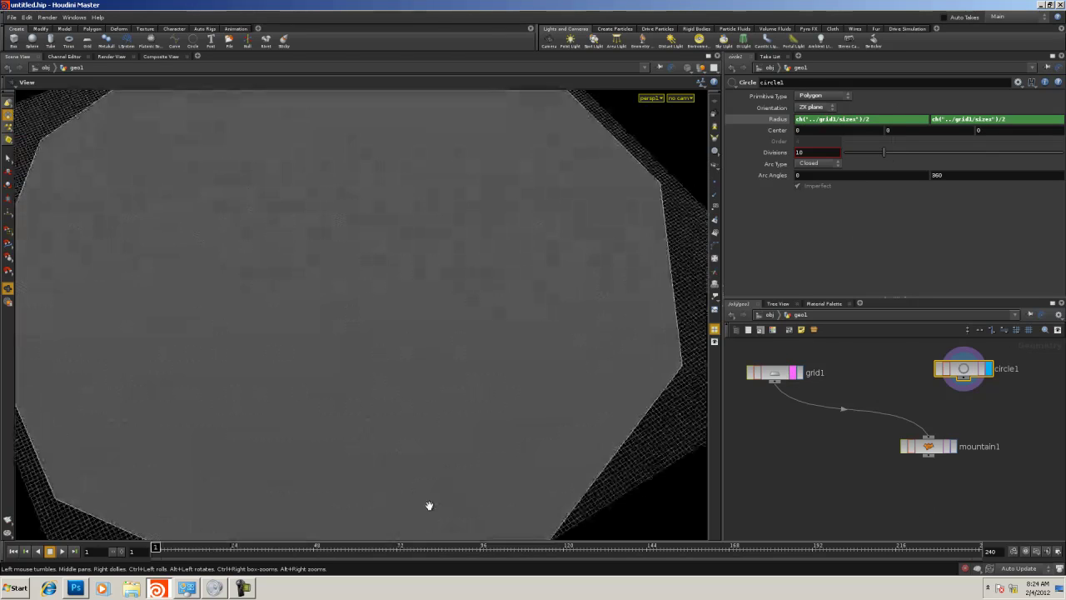
pyautogui.moveTo(429, 506); pyautogui.dragTo(403, 403, button='right')
pyautogui.moveTo(403, 403); pyautogui.dragTo(429, 421)
pyautogui.moveTo(429, 422); pyautogui.dragTo(386, 384, button='right')
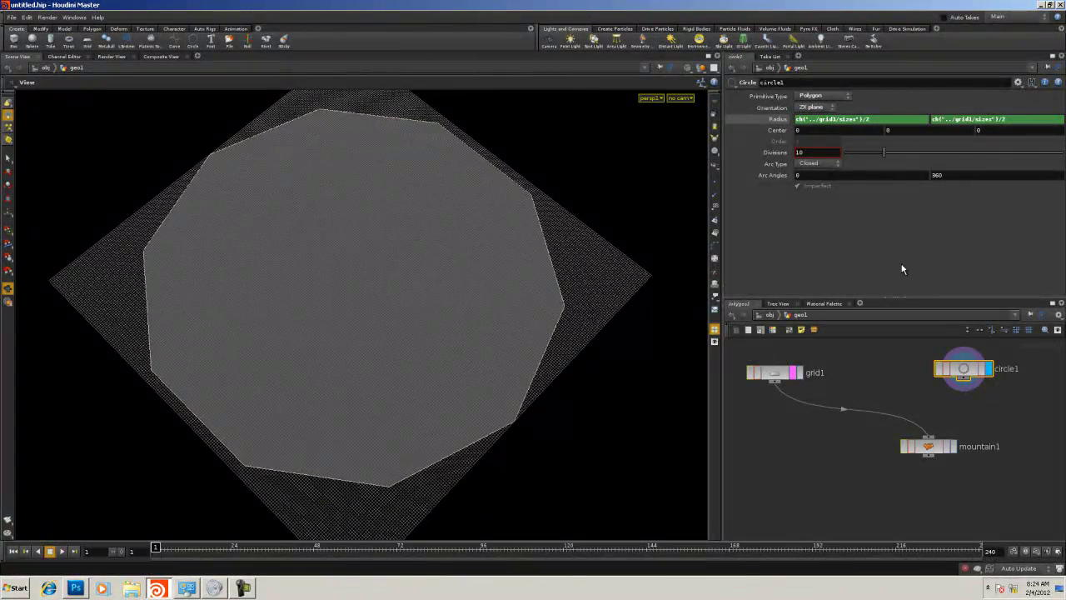
# Set the circle's Divisions to 200 and show its points in the viewport
pyautogui.moveTo(889, 153); pyautogui.dragTo(1062, 153)
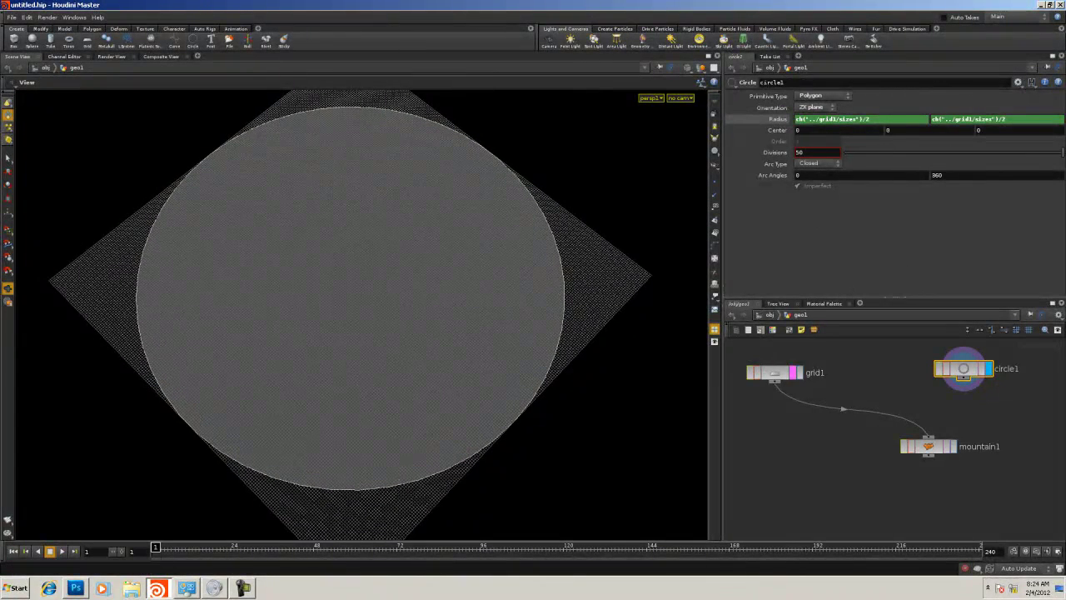
pyautogui.click(793, 153)
pyautogui.write('200')
pyautogui.press('Tab')
pyautogui.click(716, 183)
pyautogui.moveTo(248, 288); pyautogui.dragTo(560, 292, button='right')
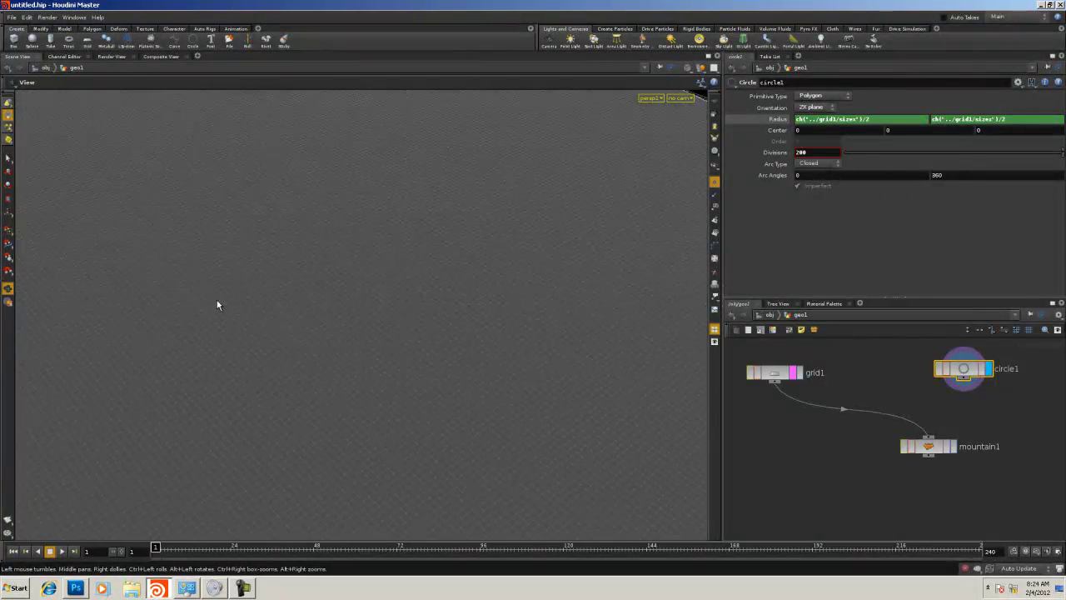
pyautogui.moveTo(217, 300); pyautogui.dragTo(390, 297, button='right')
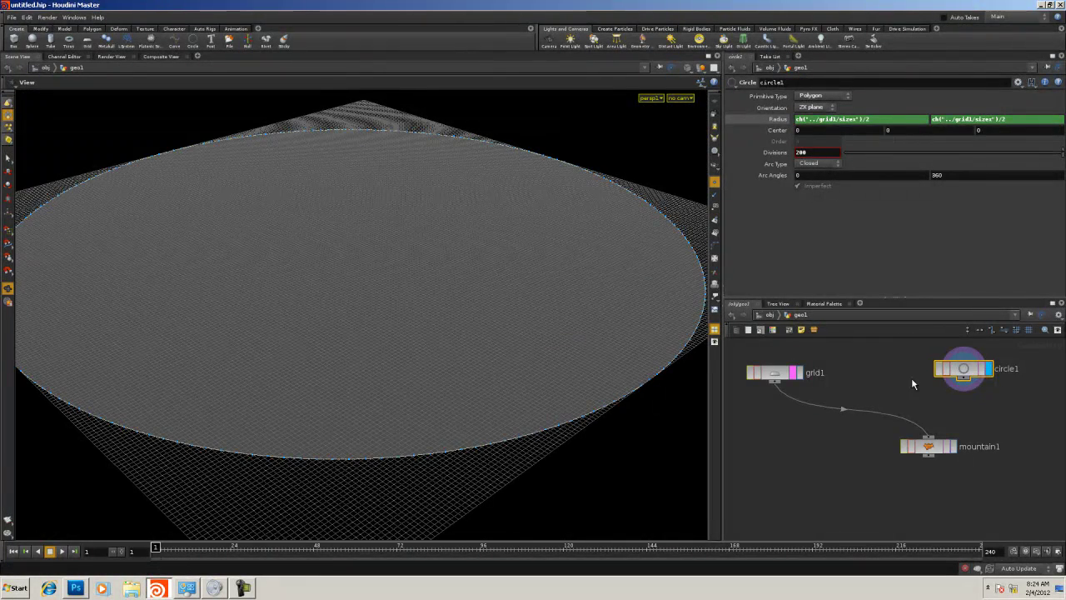
# Stop templating the Grid node, and add a Triangulate2D node fed by the Circle node with its result displayed
pyautogui.moveTo(969, 373); pyautogui.dragTo(967, 374)
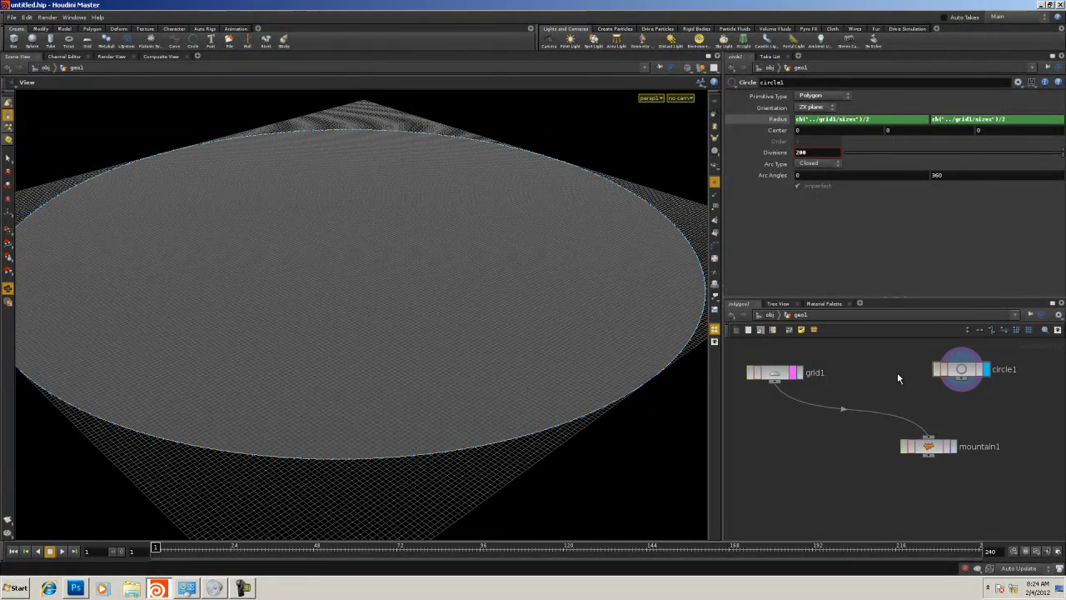
pyautogui.click(794, 375)
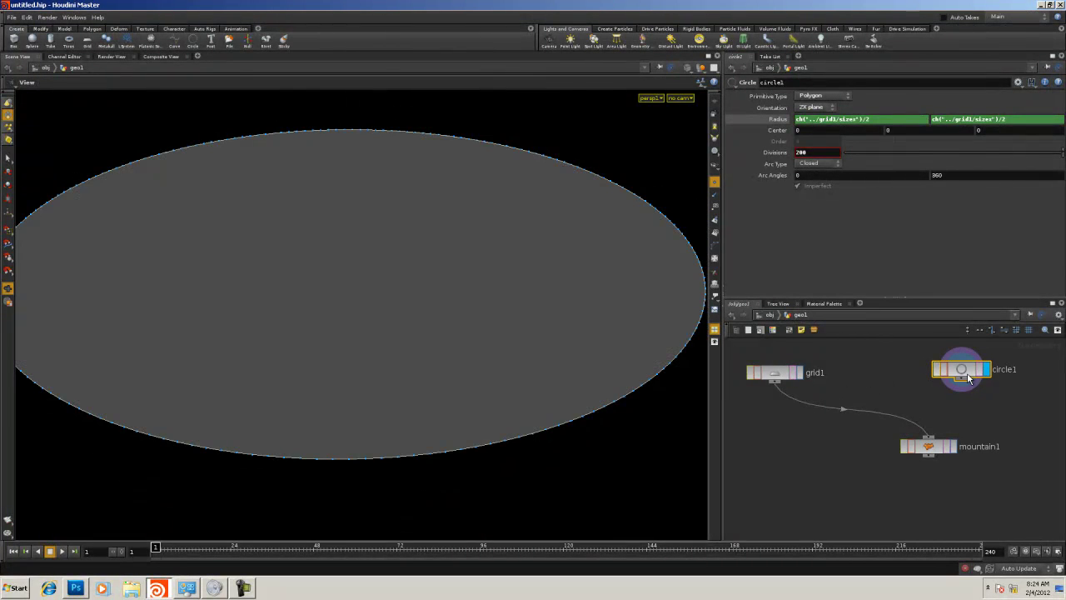
pyautogui.press('Tab')
pyautogui.write('tr')
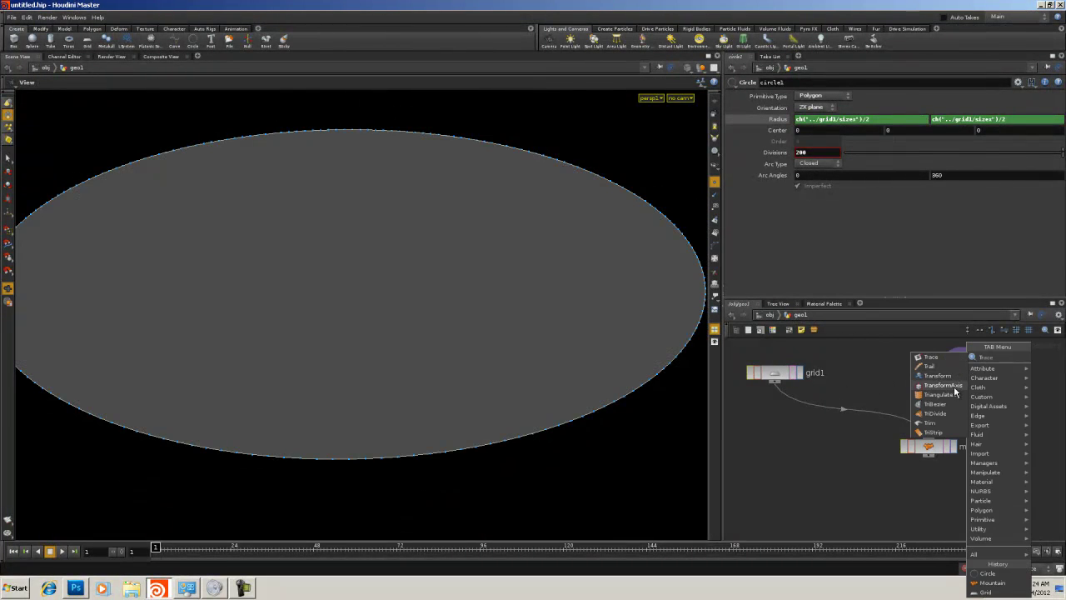
pyautogui.click(950, 395)
pyautogui.click(972, 406)
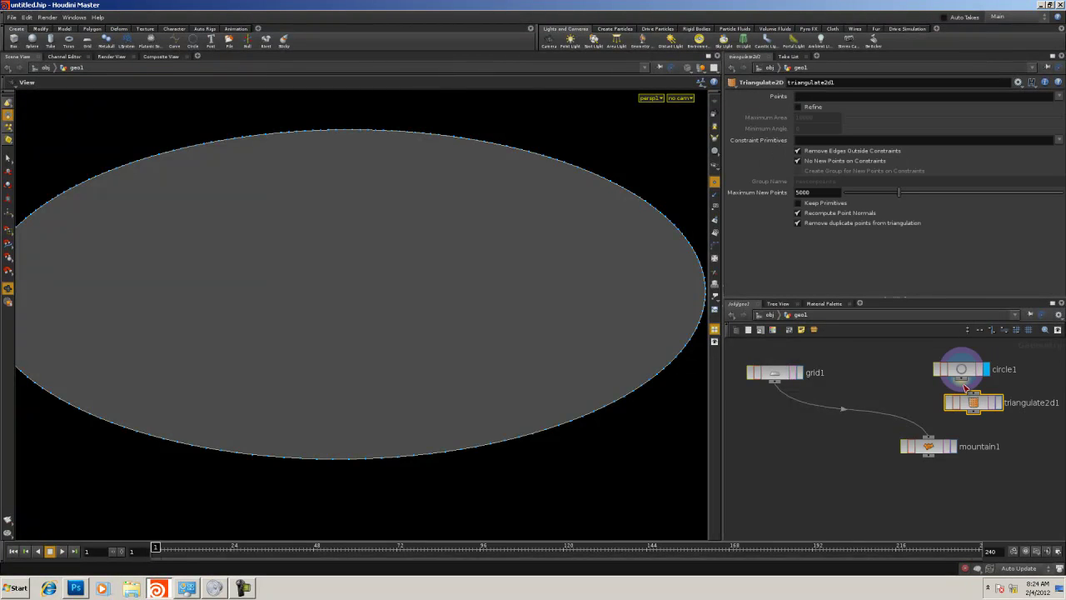
pyautogui.click(1000, 405)
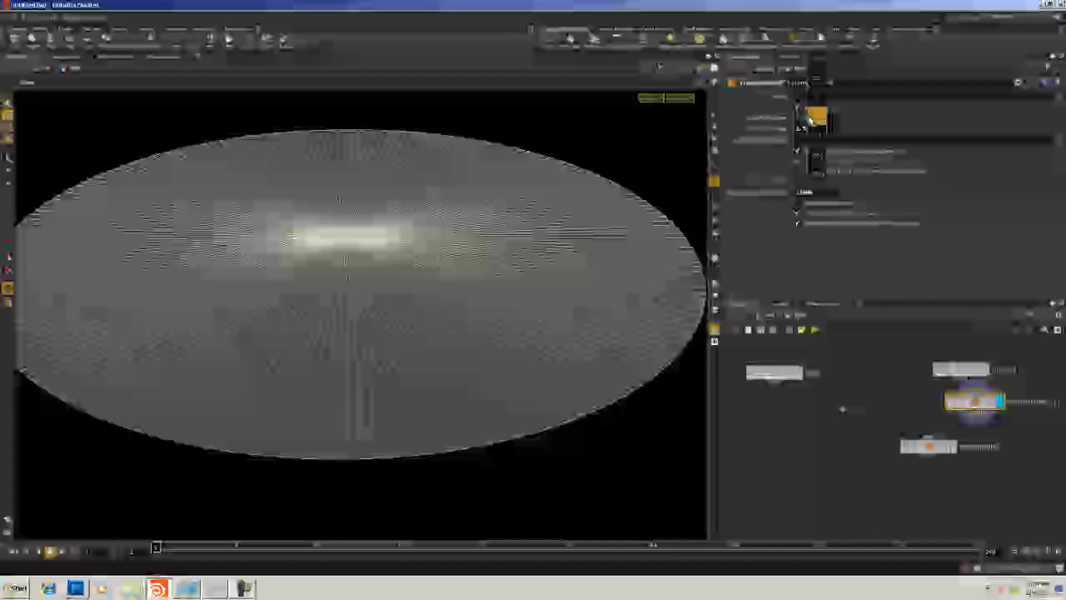
# Enable Refine on the Triangulate2D node with a Maximum Area of 10 and a Minimum Angle of 1.52
pyautogui.moveTo(797, 121); pyautogui.dragTo(764, 119, button='middle')
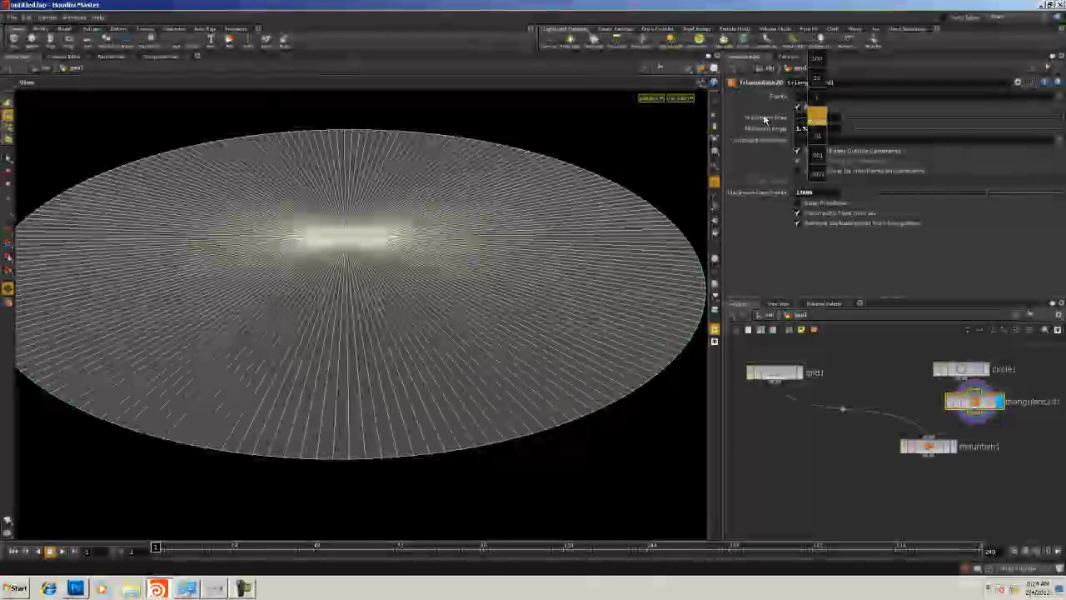
pyautogui.moveTo(475, 143); pyautogui.dragTo(477, 143, button='middle')
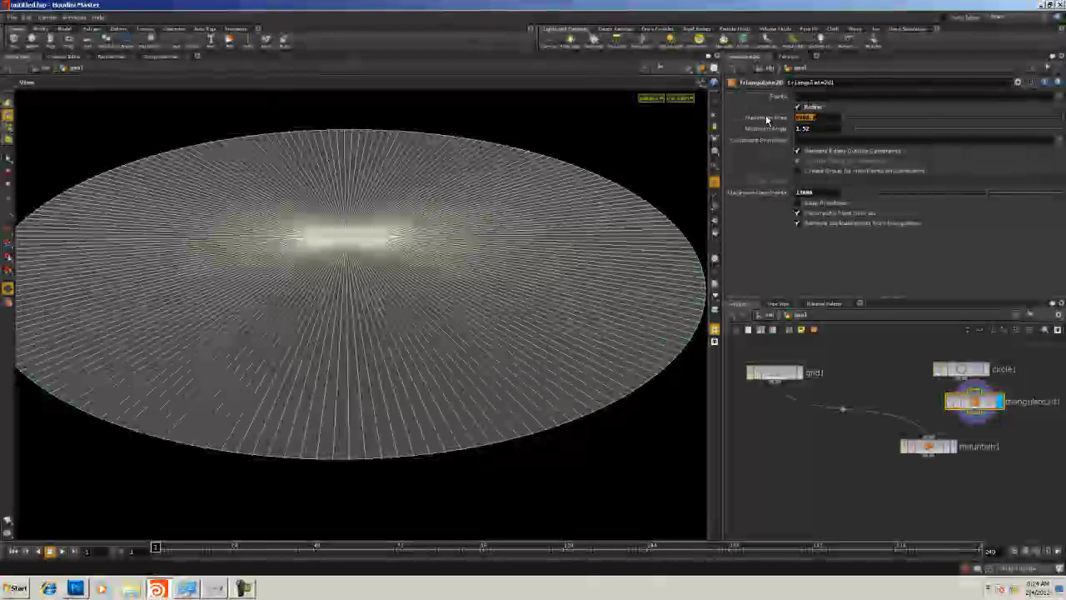
pyautogui.write('10')
pyautogui.press('Tab')
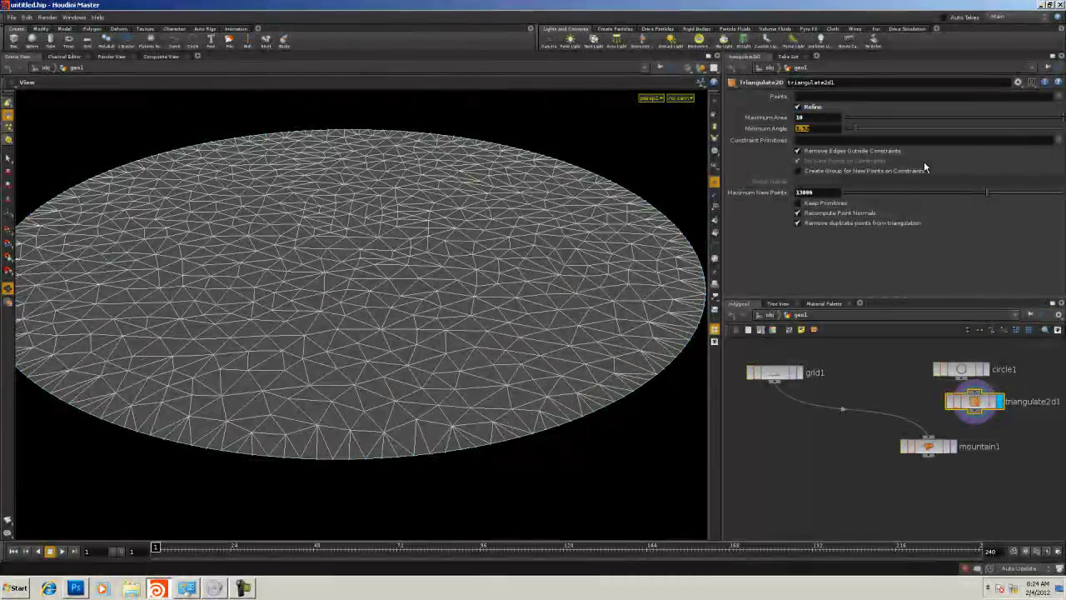
pyautogui.moveTo(453, 313); pyautogui.dragTo(303, 313, button='right')
pyautogui.moveTo(302, 313); pyautogui.dragTo(285, 381)
pyautogui.moveTo(285, 381); pyautogui.dragTo(443, 381, button='right')
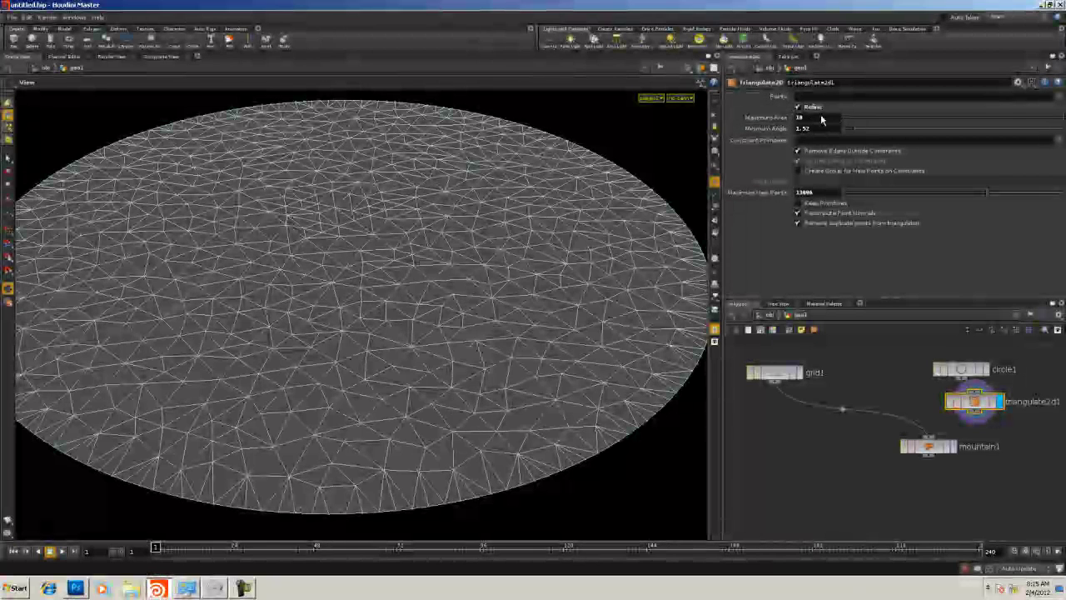
# Set the triangulation's Maximum Area to 2 and its Maximum New Points to 45000
pyautogui.moveTo(823, 121); pyautogui.dragTo(507, 280, button='middle')
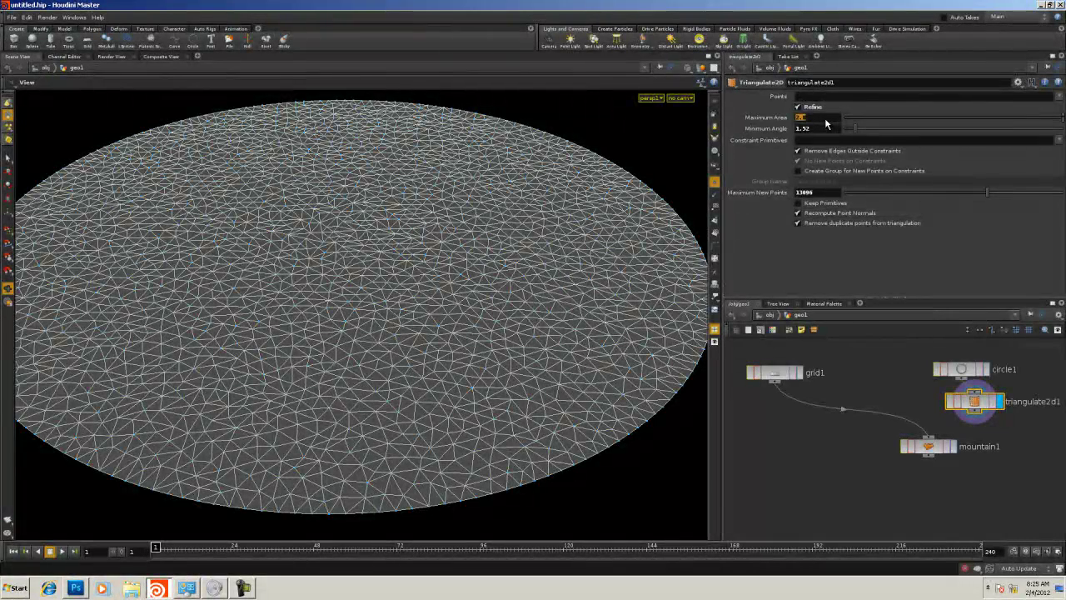
pyautogui.press('Tab')
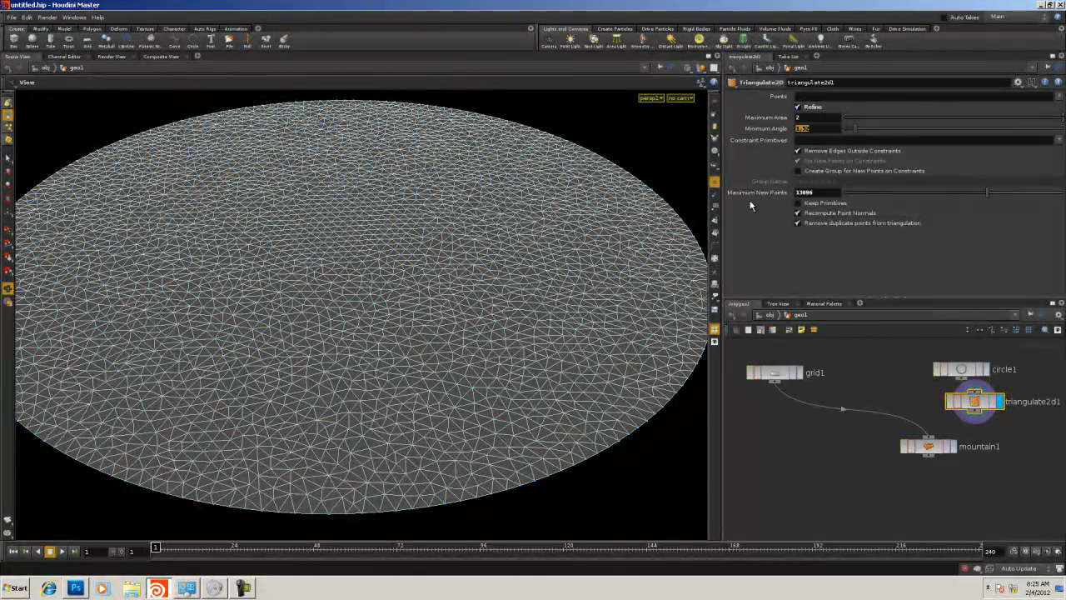
pyautogui.press('Tab')
pyautogui.moveTo(818, 195); pyautogui.dragTo(795, 193)
pyautogui.write('45000')
pyautogui.press('Return')
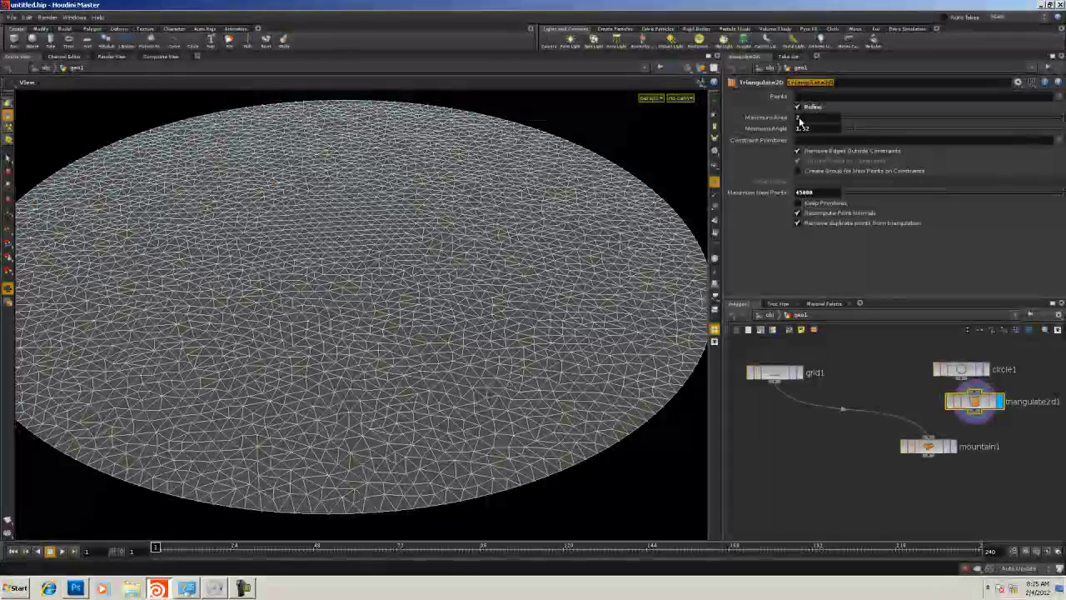
# Reduce the triangulation's Maximum Area to 1 and on to 0.7, checking the node's geometry information in between
pyautogui.moveTo(803, 119); pyautogui.dragTo(791, 118)
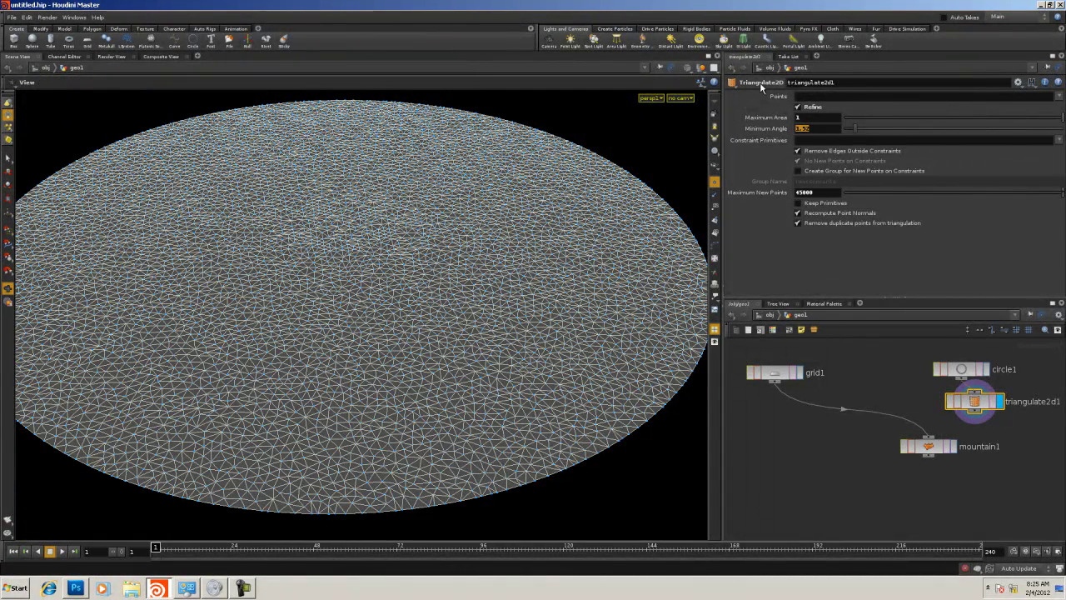
pyautogui.middleClick(974, 407)
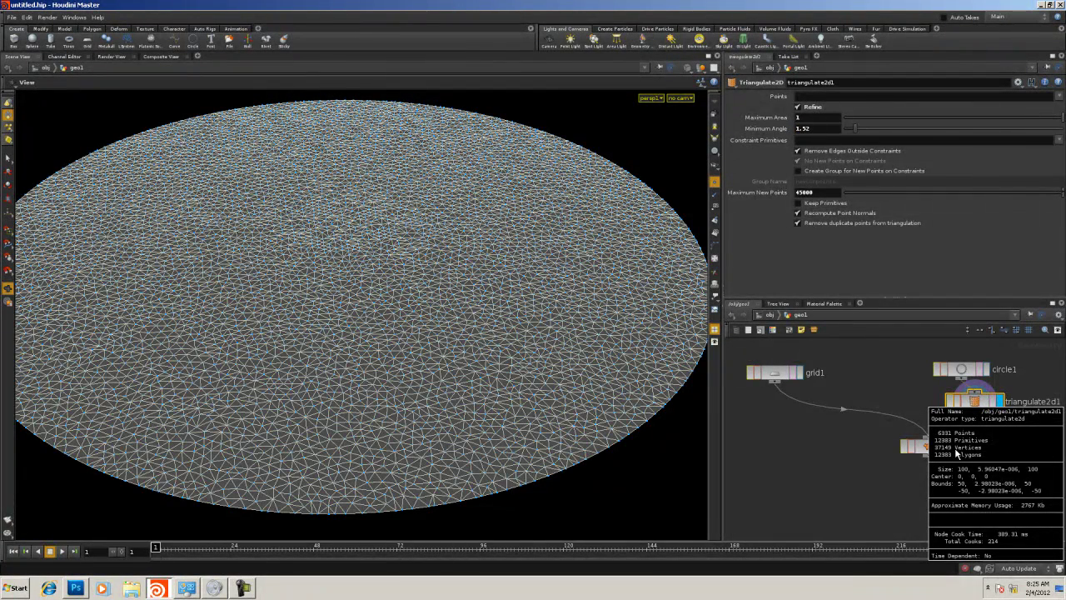
pyautogui.click(799, 108)
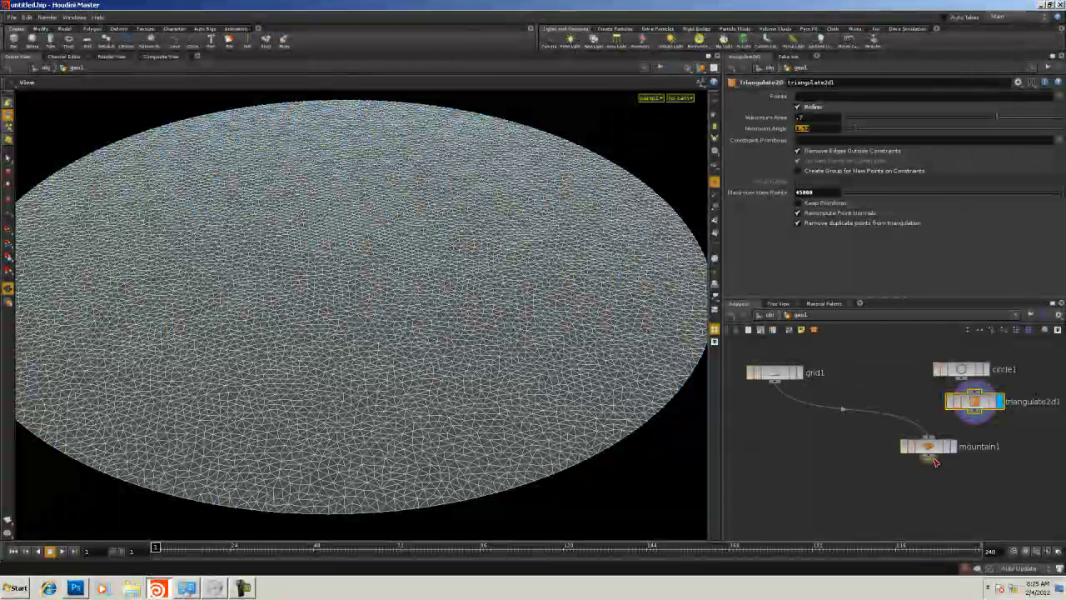
# Move the Mountain node down in the network and add a Switch node above it
pyautogui.moveTo(935, 450); pyautogui.dragTo(862, 515)
pyautogui.click(811, 488)
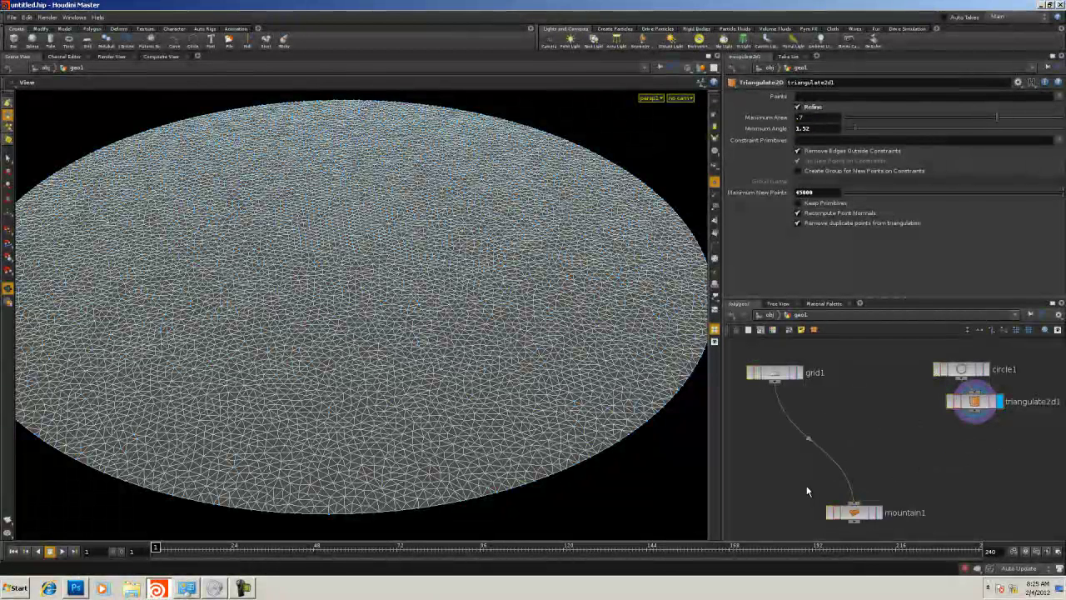
pyautogui.press('Tab')
pyautogui.write('sw')
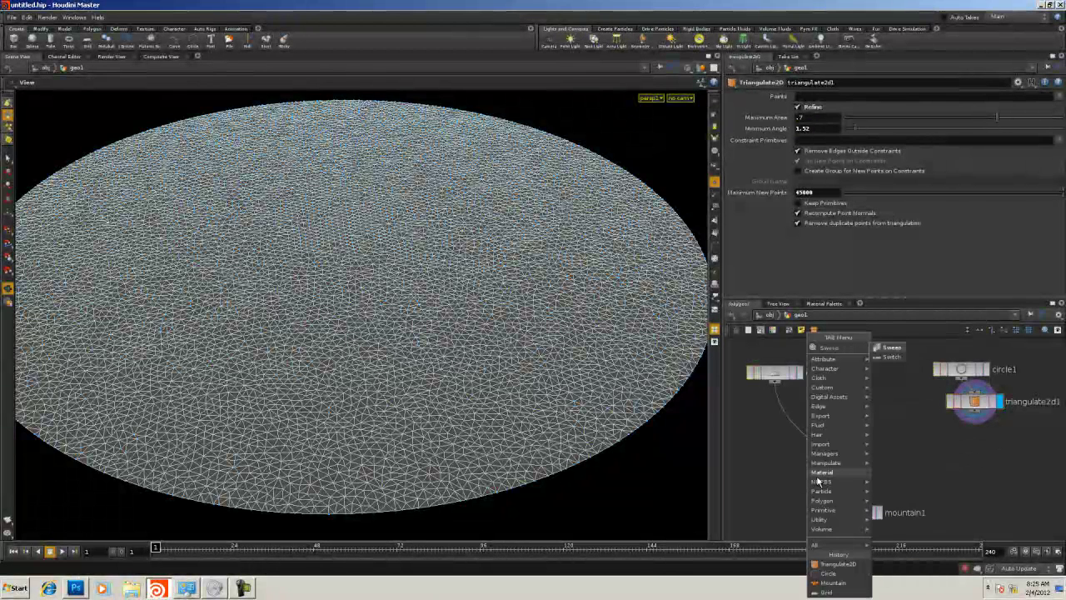
pyautogui.click(889, 358)
# Wire the Grid and Triangulate2D nodes into the Switch, feed the Switch into the Mountain node, and display the Mountain's result
pyautogui.moveTo(779, 390); pyautogui.dragTo(869, 433)
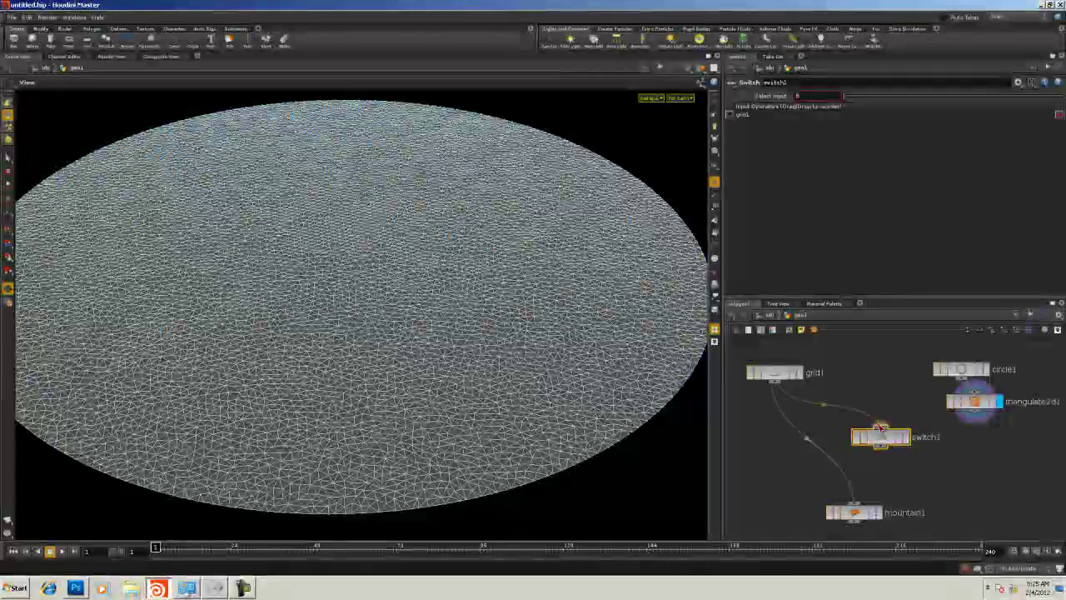
pyautogui.moveTo(973, 410); pyautogui.dragTo(881, 430)
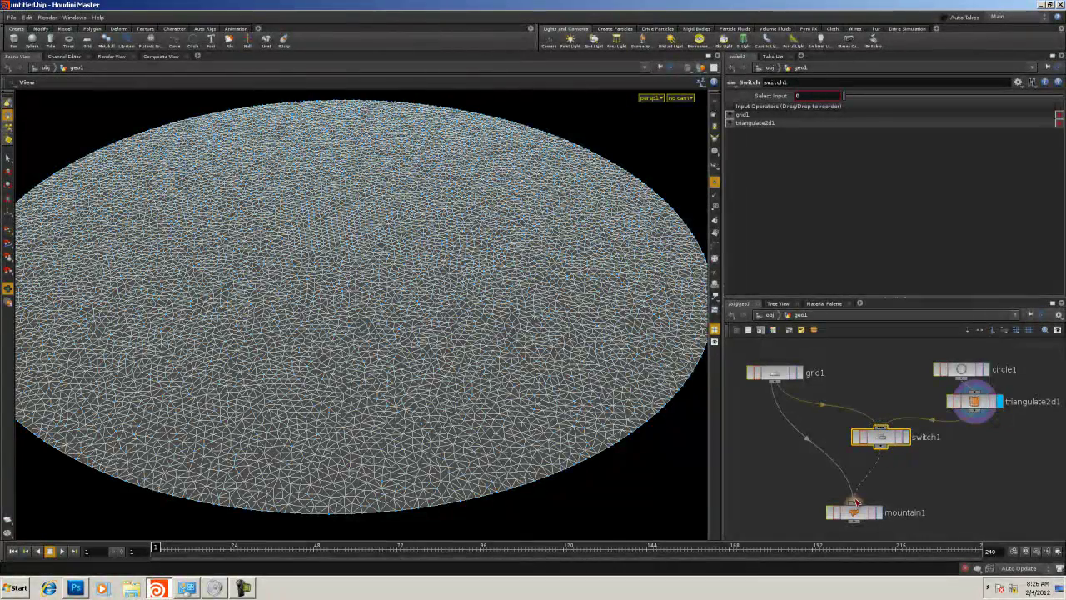
pyautogui.moveTo(855, 500); pyautogui.dragTo(854, 504)
pyautogui.click(879, 513)
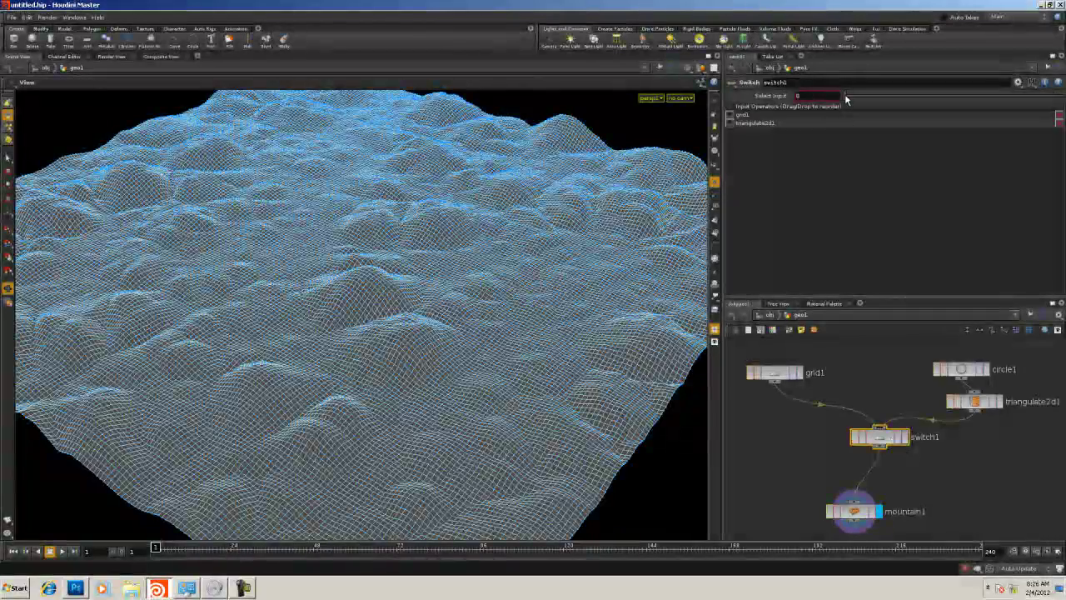
# Set the Switch to use the triangulated circle, and align the Switch above the Mountain node and the Triangulate2D below the Circle
pyautogui.moveTo(846, 97); pyautogui.dragTo(871, 99)
pyautogui.moveTo(505, 285); pyautogui.dragTo(533, 268)
pyautogui.click(975, 403)
pyautogui.moveTo(420, 208); pyautogui.dragTo(416, 364)
pyautogui.moveTo(417, 364); pyautogui.dragTo(454, 391, button='right')
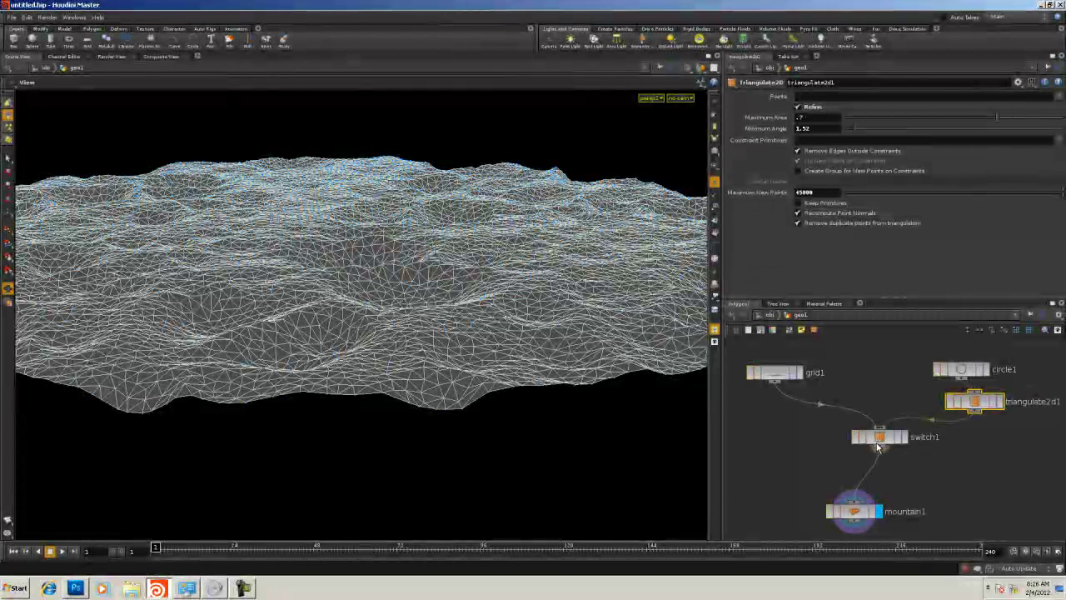
pyautogui.moveTo(877, 448); pyautogui.dragTo(855, 481)
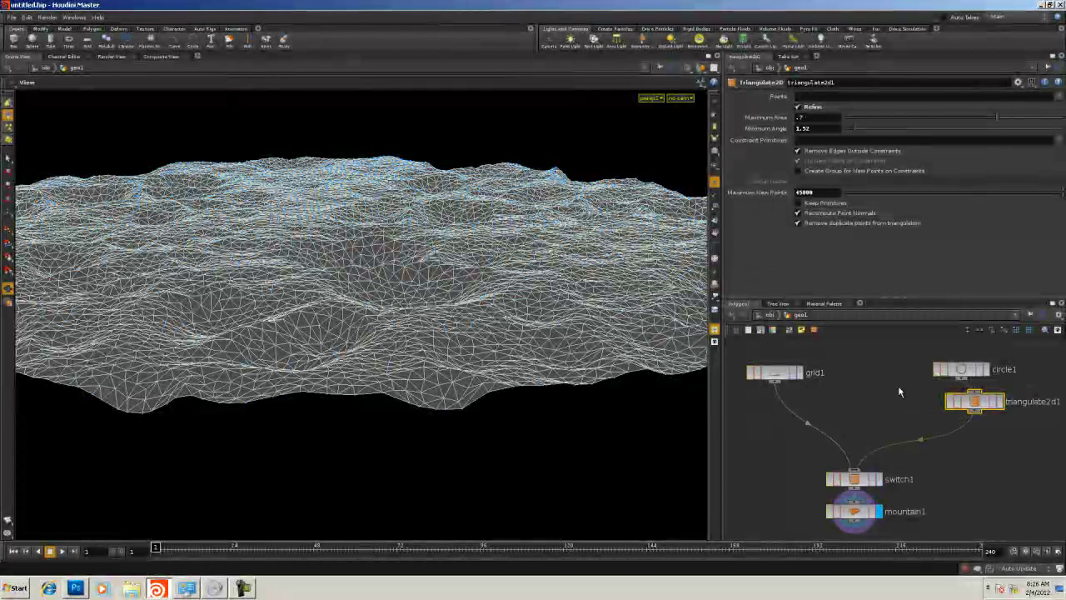
pyautogui.moveTo(979, 404); pyautogui.dragTo(965, 403)
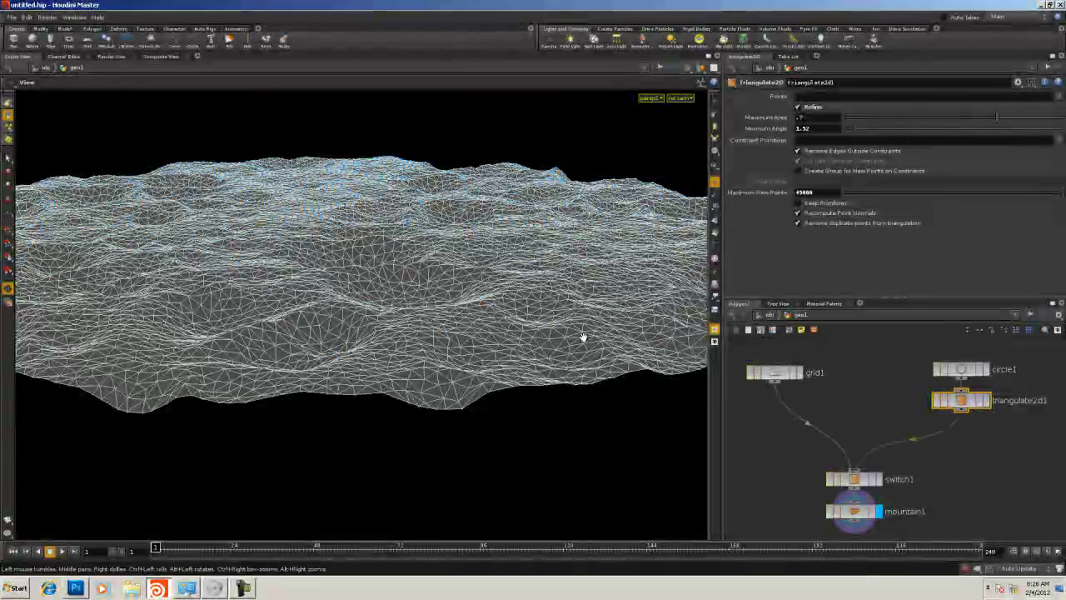
# Show the point normals on the terrain and set the Scale Normal display option to 1
pyautogui.click(714, 220)
pyautogui.keyDown('alt'); pyautogui.moveTo(476, 314); pyautogui.dragTo(329, 321); pyautogui.keyUp('alt')
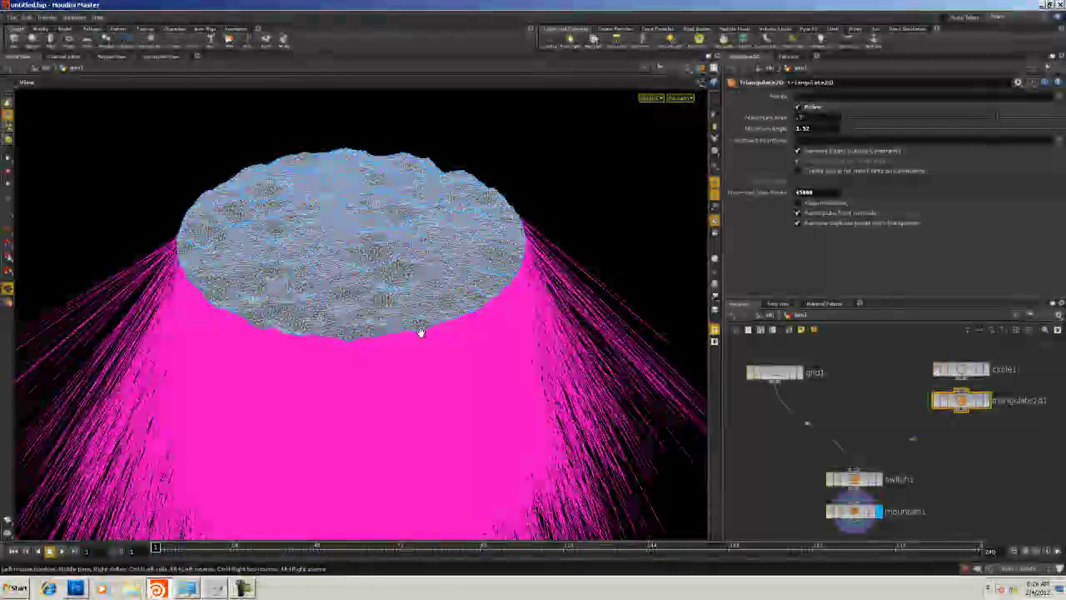
pyautogui.press('d')
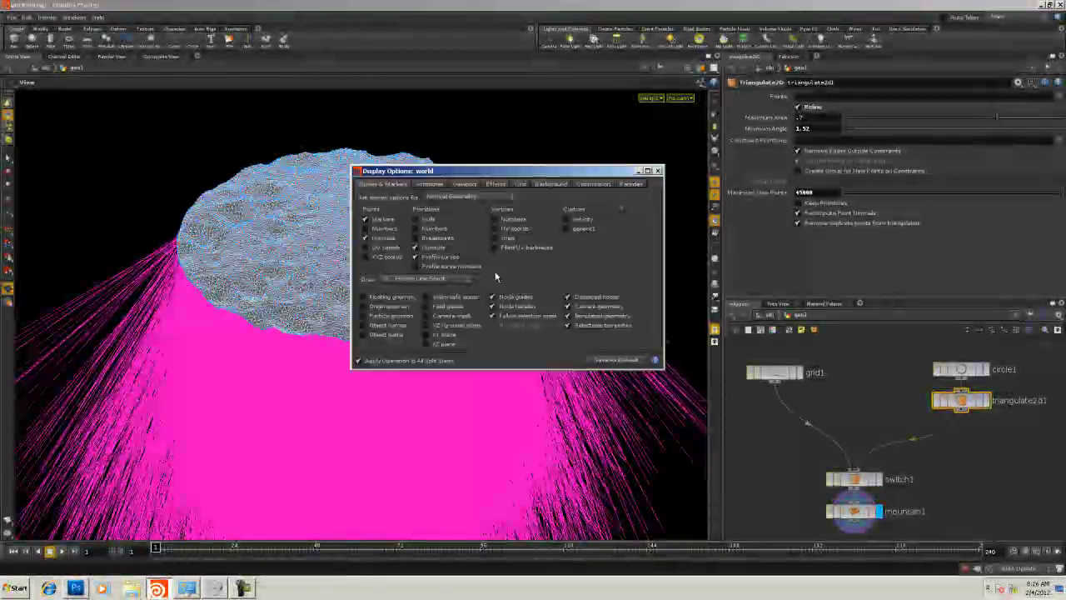
pyautogui.click(461, 184)
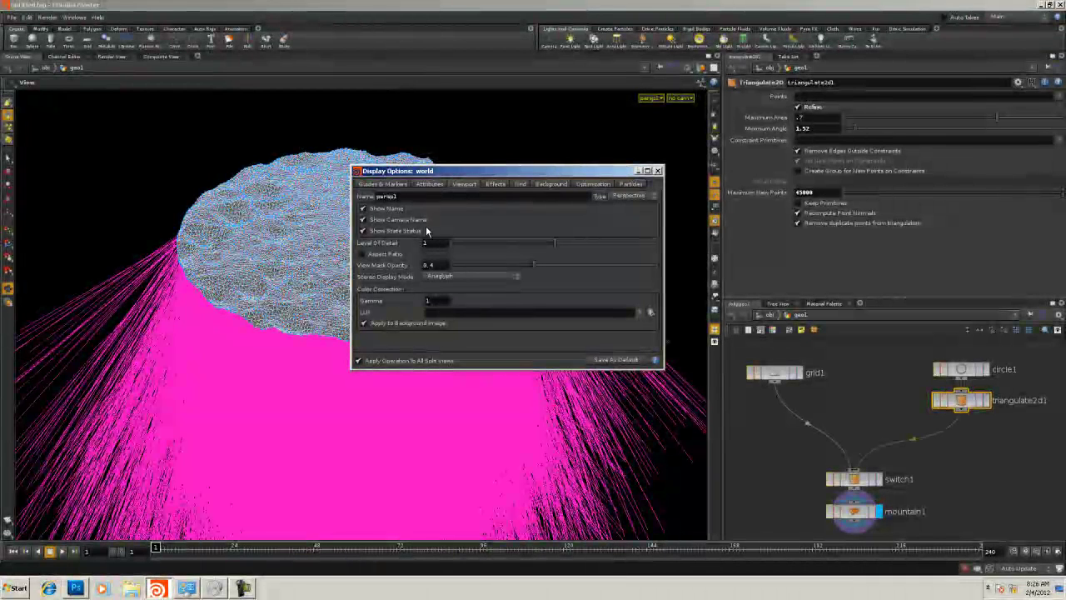
pyautogui.click(430, 184)
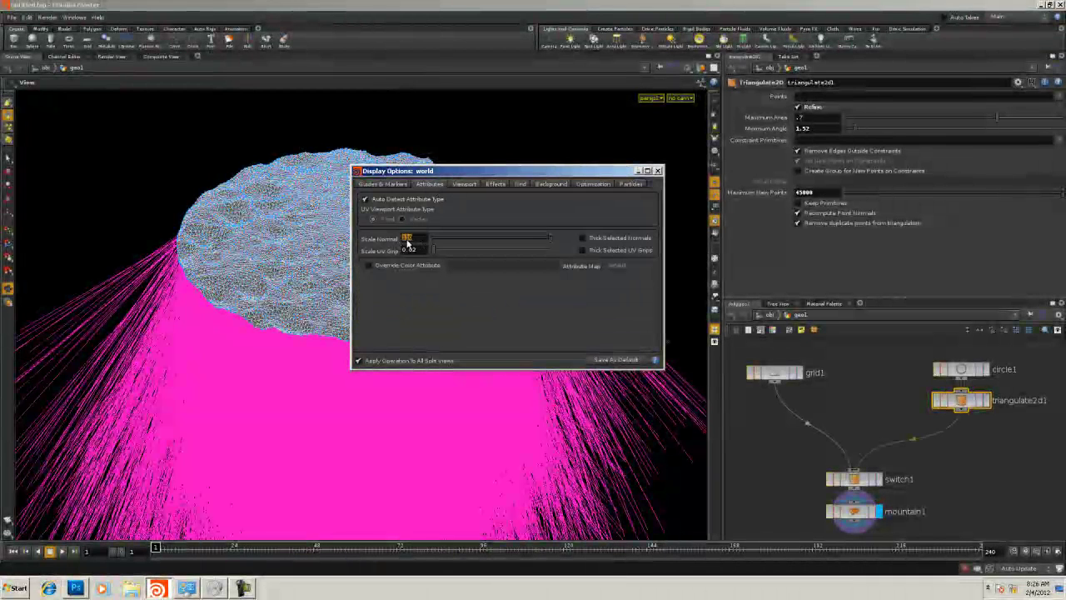
pyautogui.write('1')
pyautogui.press('Tab')
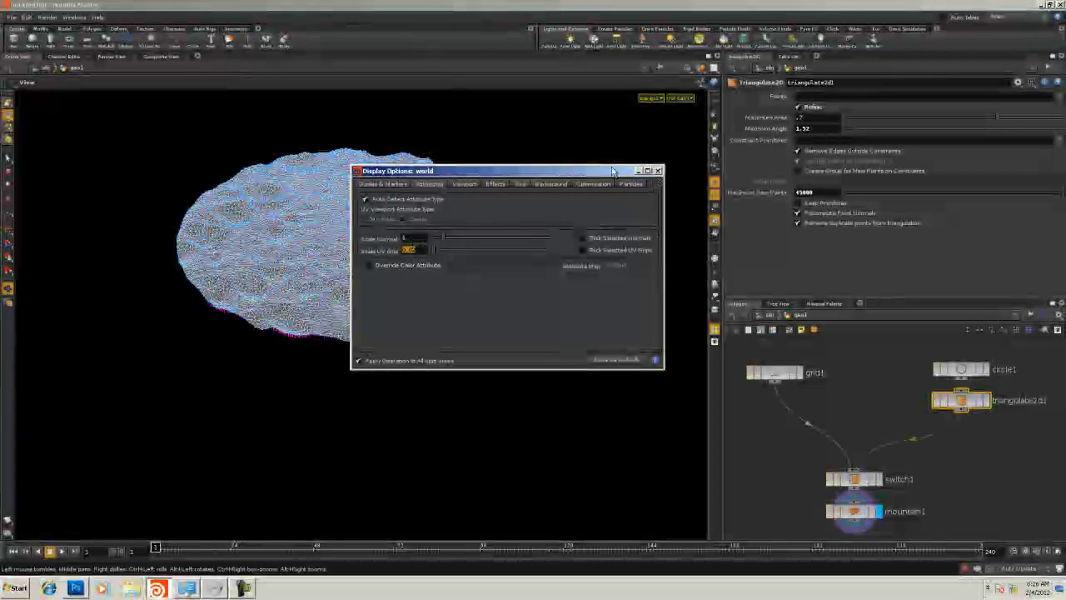
pyautogui.click(657, 171)
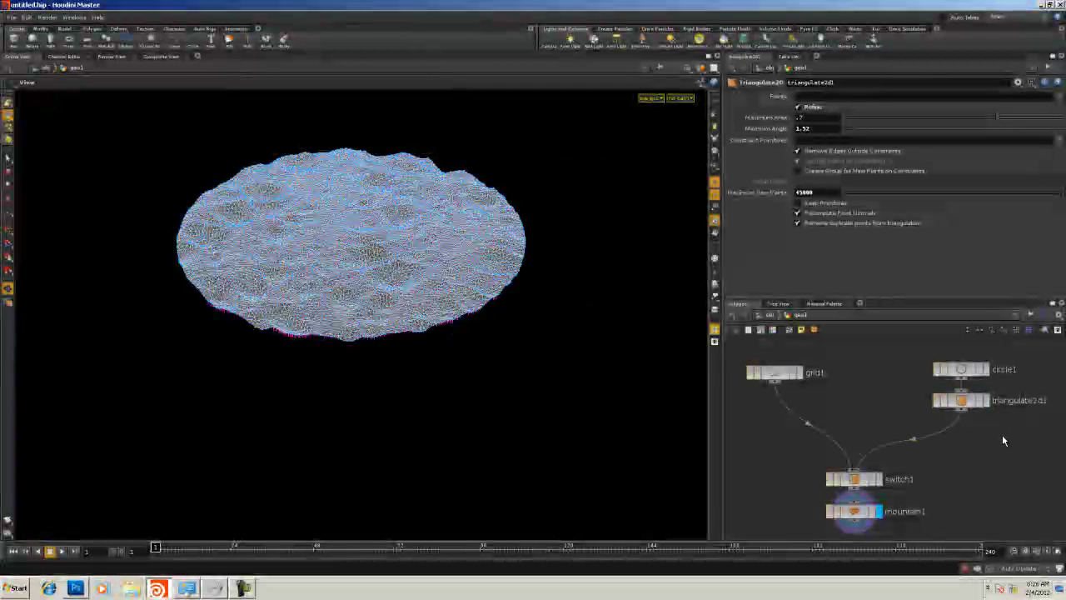
# Add a Reverse node below Triangulate2D, connect it to the triangulated circle, and display its result
pyautogui.press('Tab')
pyautogui.moveTo(997, 429)
pyautogui.write('re')
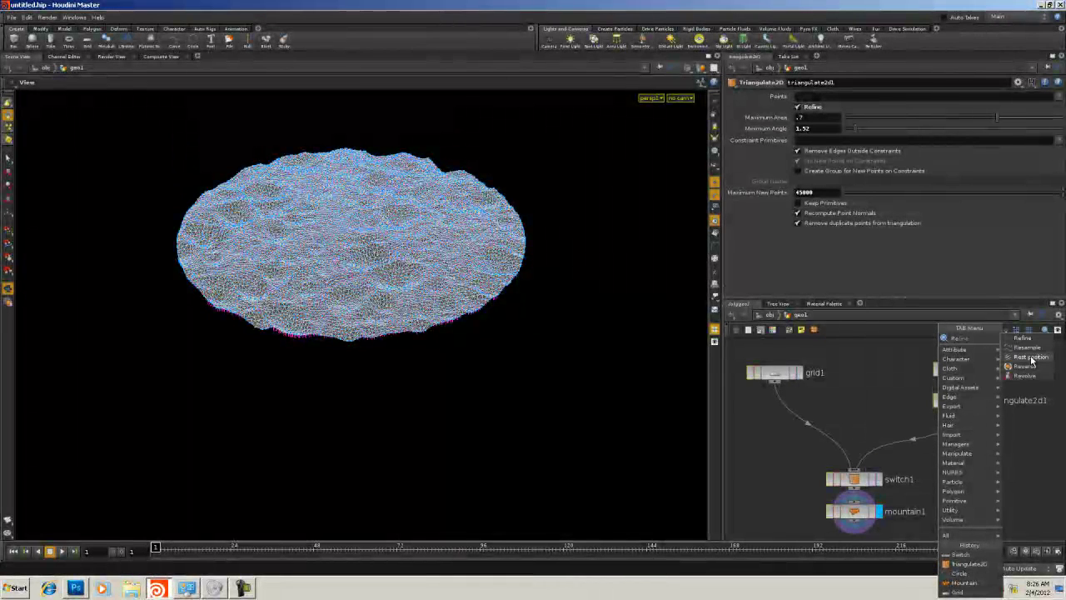
pyautogui.click(1026, 368)
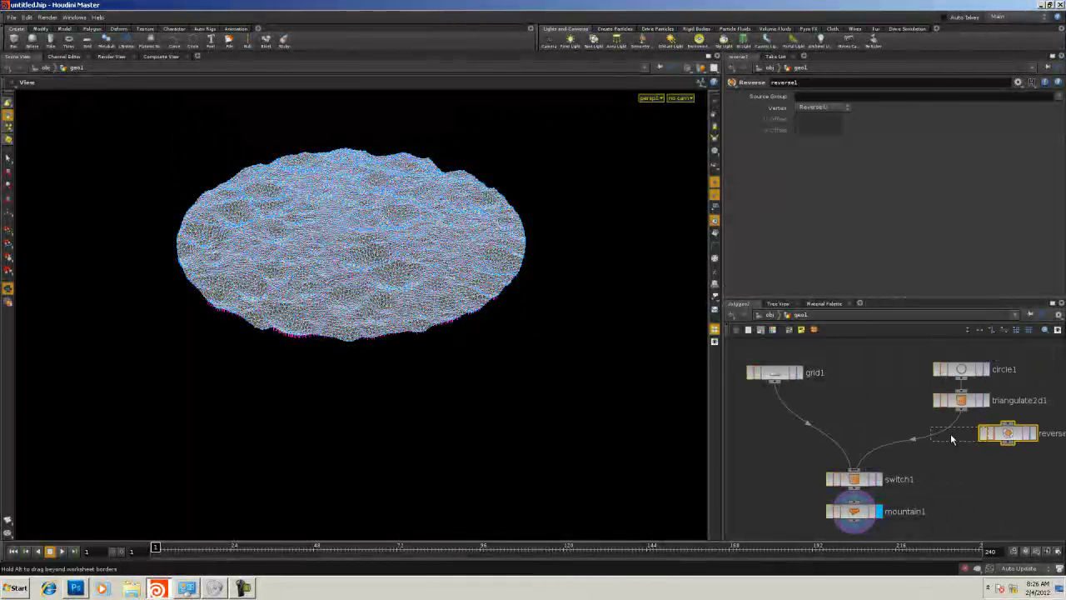
pyautogui.click(945, 434)
pyautogui.click(967, 453)
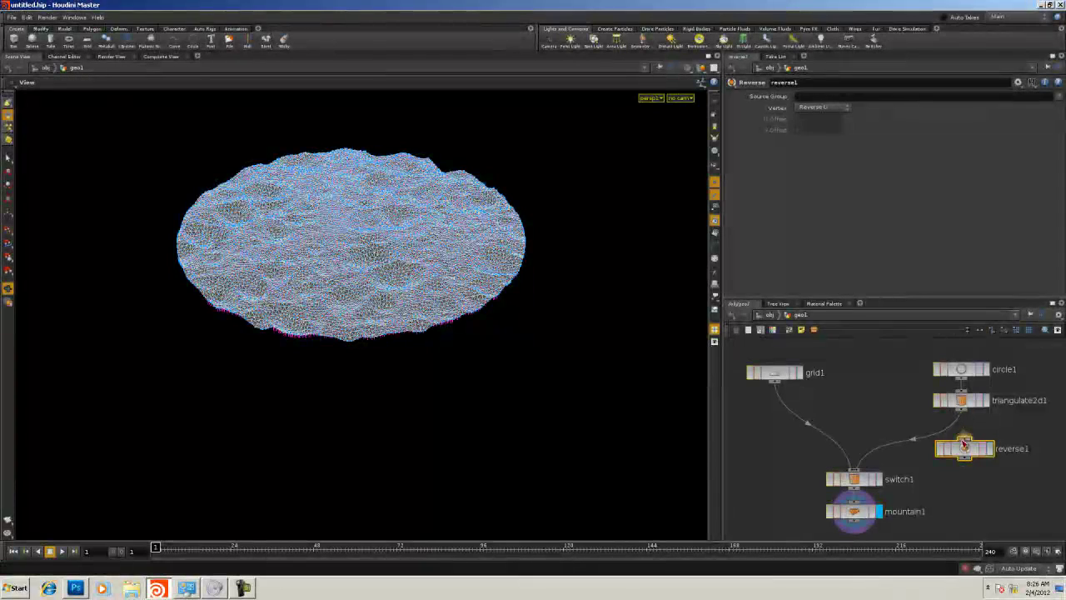
pyautogui.click(989, 450)
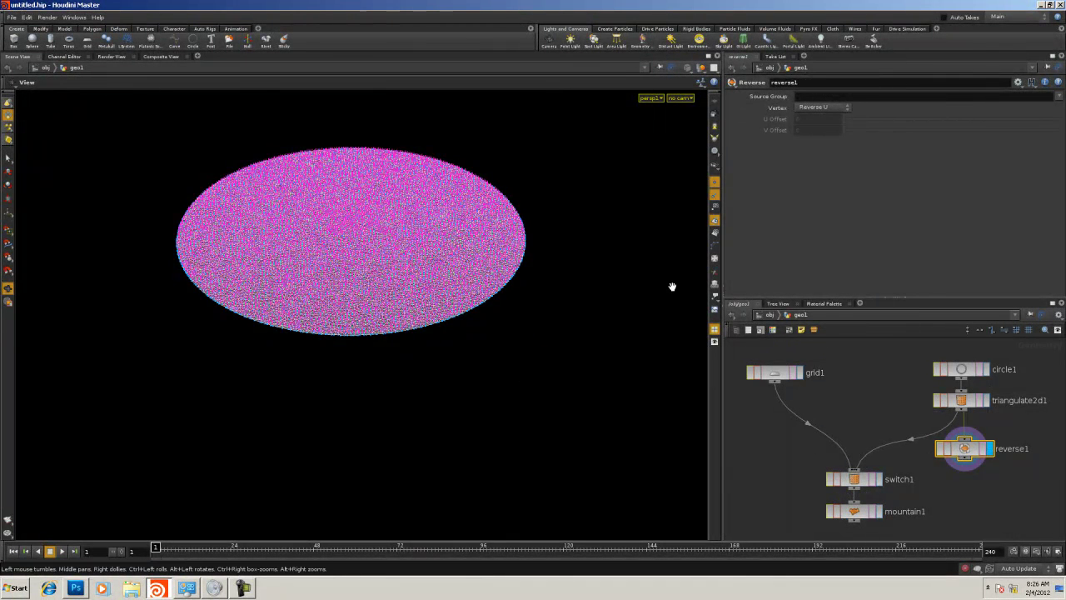
# Remove the Triangulate2D input from the Switch, wire the Reverse node in instead, and display the Switch
pyautogui.click(854, 480)
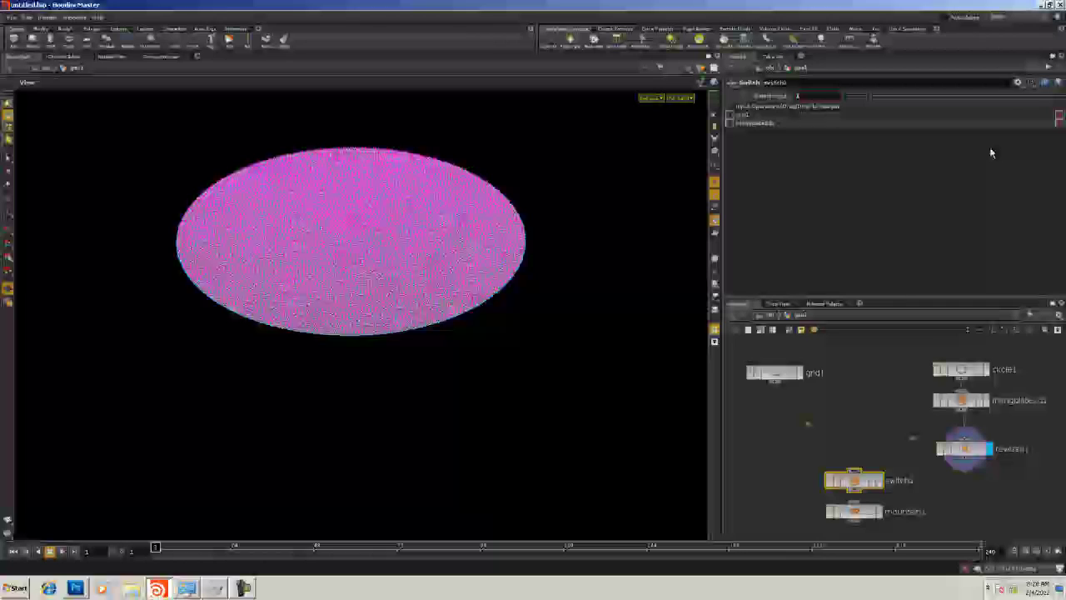
pyautogui.click(1060, 123)
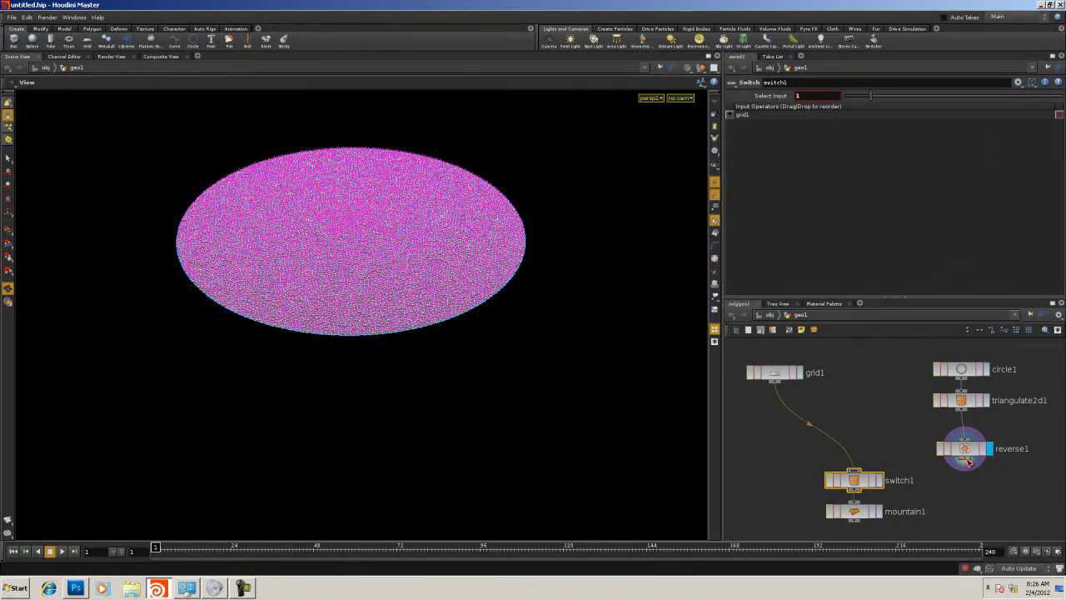
pyautogui.moveTo(969, 462); pyautogui.dragTo(854, 473)
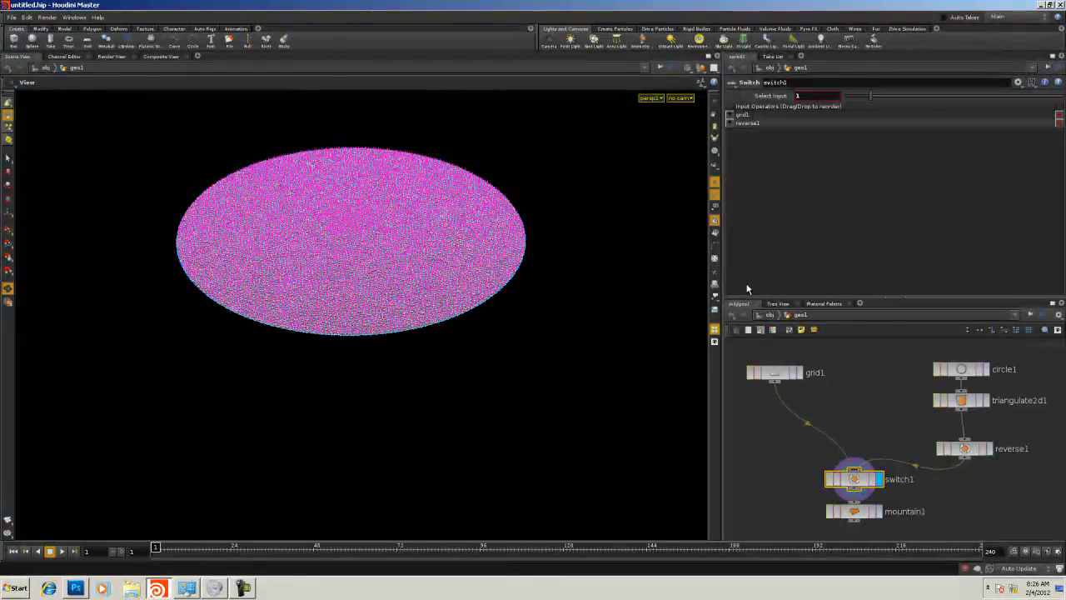
# Compare the direction of the normals on the Switch's circle with those on the Grid
pyautogui.moveTo(205, 290); pyautogui.dragTo(671, 93, button='right')
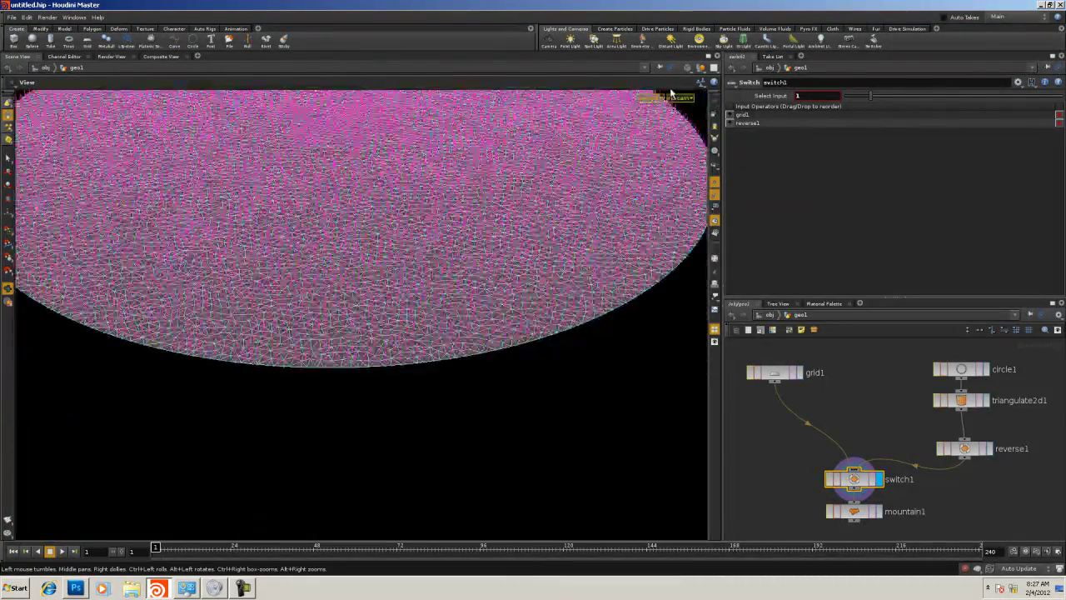
pyautogui.click(801, 374)
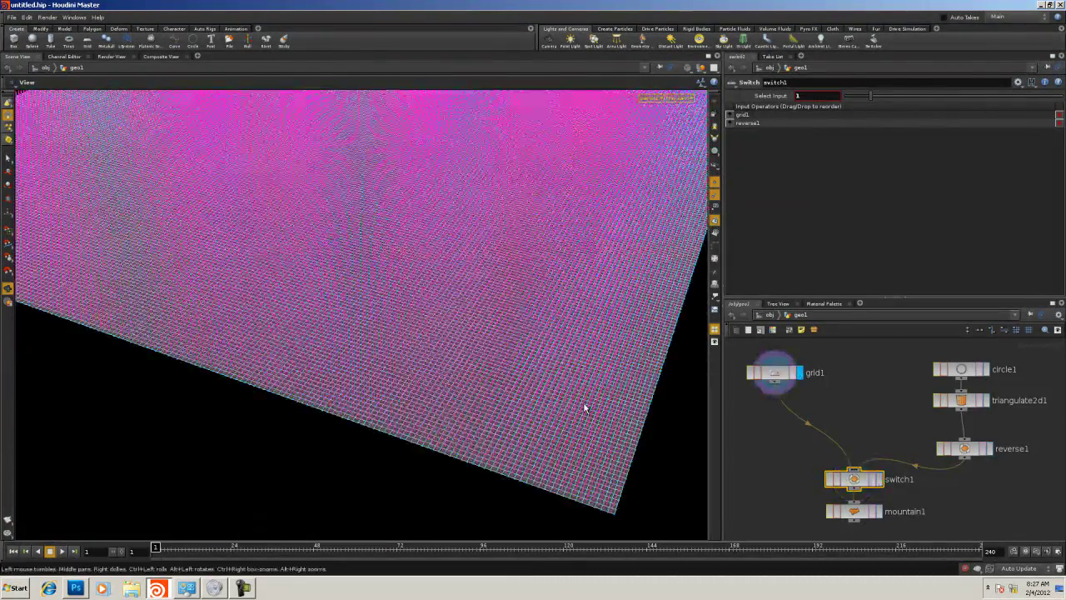
pyautogui.moveTo(583, 405); pyautogui.dragTo(583, 467)
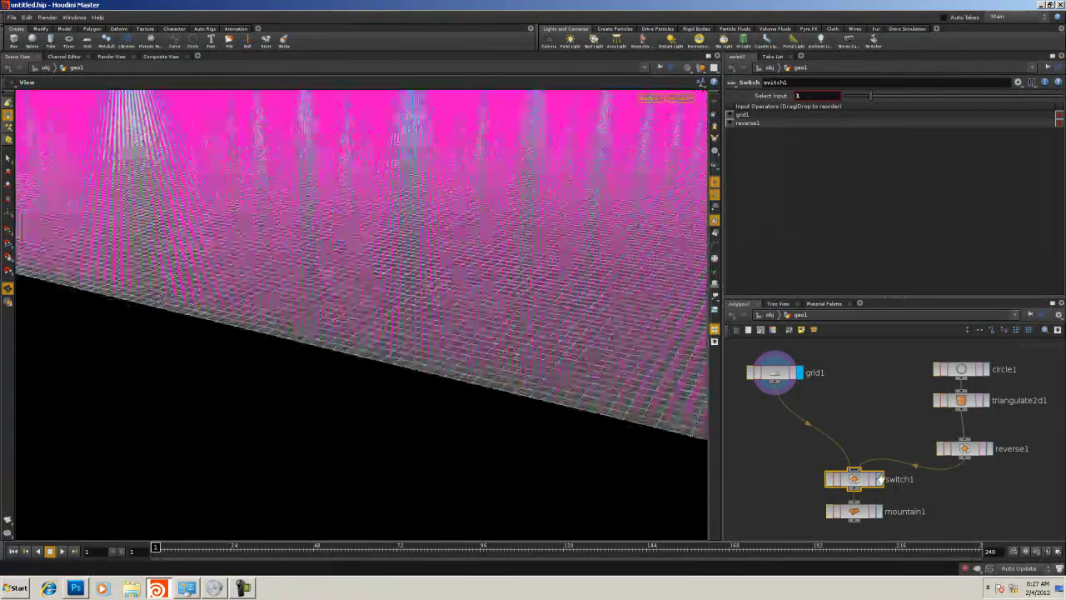
pyautogui.click(878, 479)
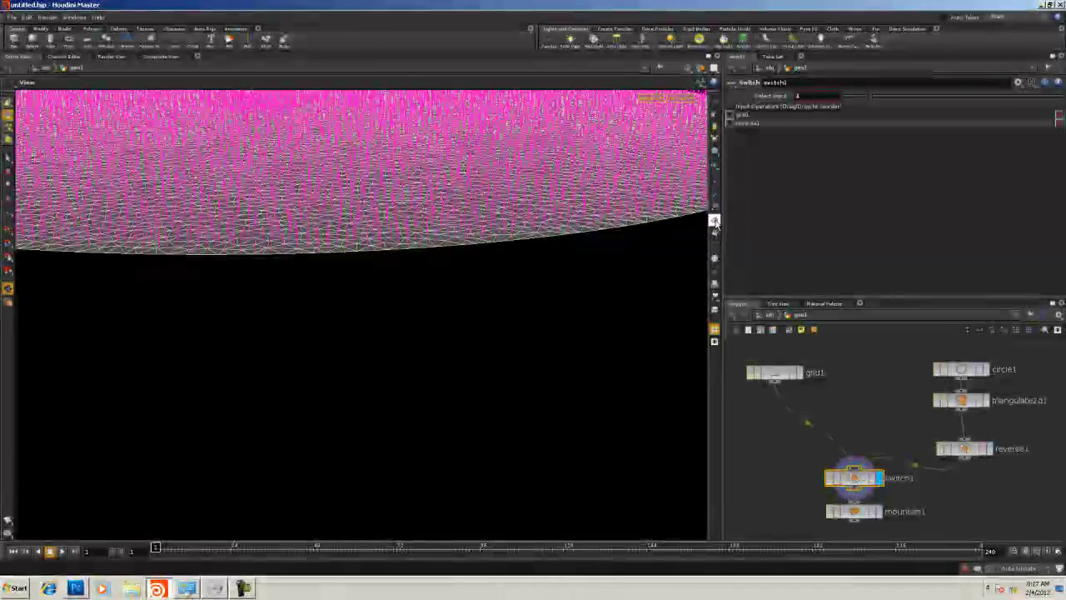
# Hide the normals, display the Mountain node's result, and select that node to inspect the displaced circle
pyautogui.click(875, 511)
pyautogui.click(860, 513)
pyautogui.moveTo(258, 369); pyautogui.dragTo(405, 408, button='right')
pyautogui.moveTo(405, 408); pyautogui.dragTo(332, 365)
pyautogui.moveTo(332, 365); pyautogui.dragTo(565, 372, button='right')
pyautogui.moveTo(566, 371); pyautogui.dragTo(372, 376)
pyautogui.scroll(-5, 873, 383)
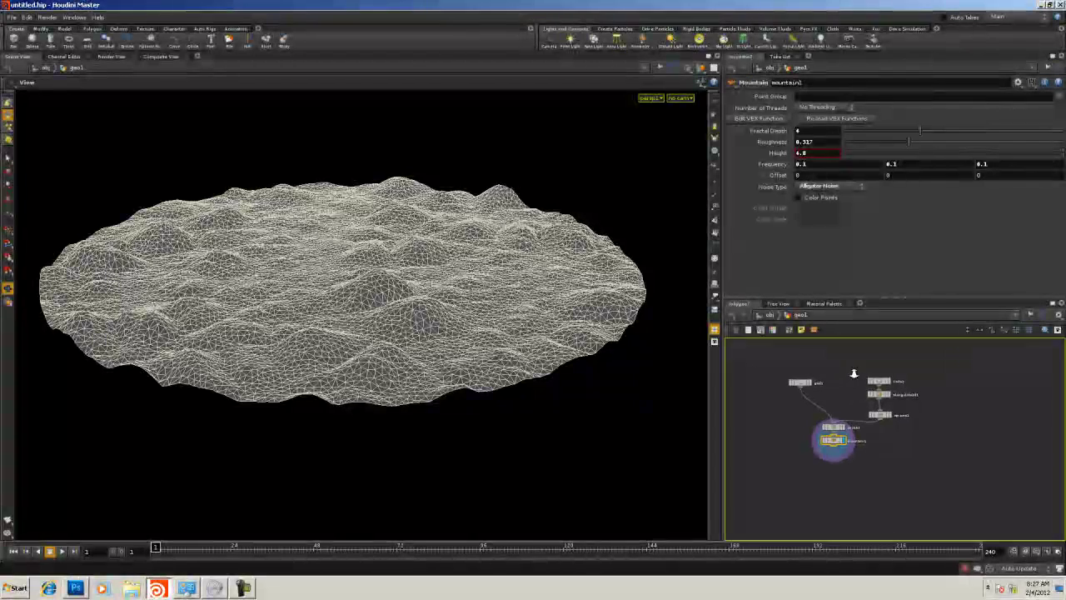
pyautogui.scroll(3, 858, 417)
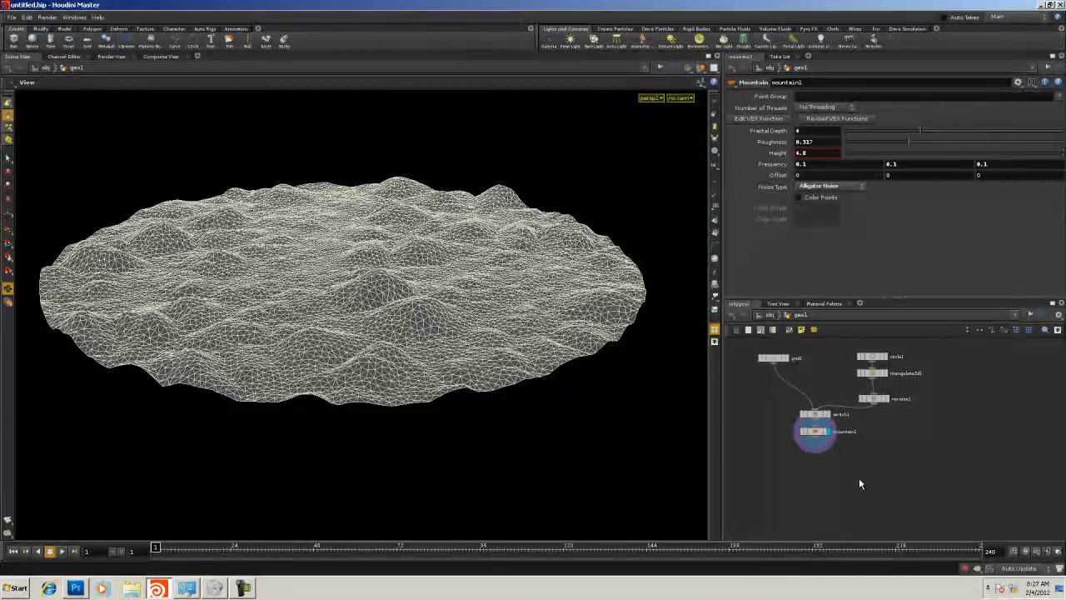
# Select all points of the displaced terrain and create a Group node from them
pyautogui.press('q')
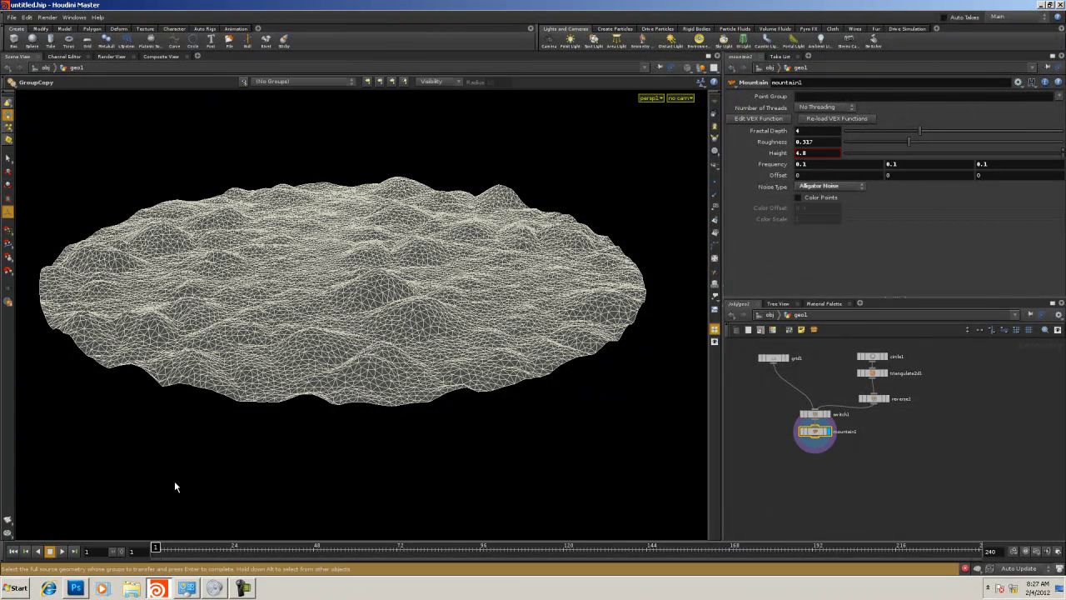
pyautogui.rightClick(7, 120)
pyautogui.click(19, 124)
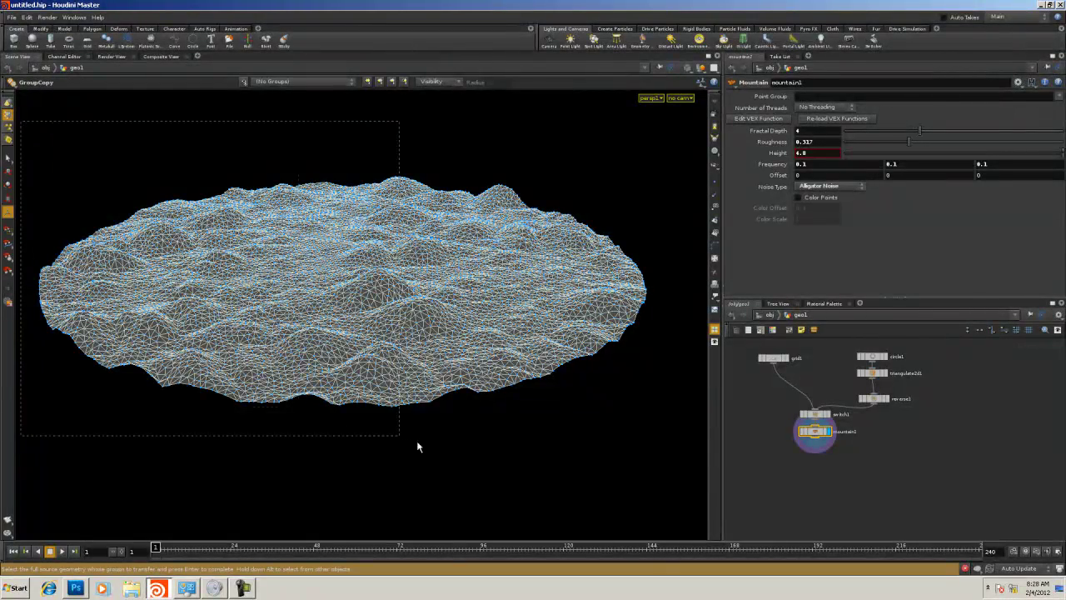
pyautogui.moveTo(714, 486); pyautogui.dragTo(705, 484)
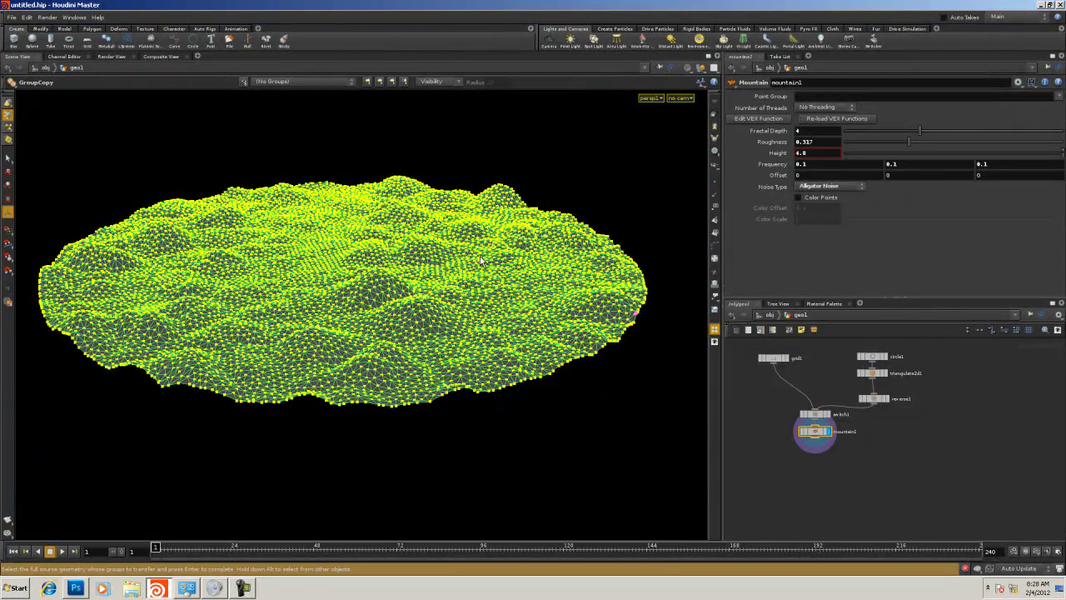
pyautogui.press('Tab')
pyautogui.write('gr')
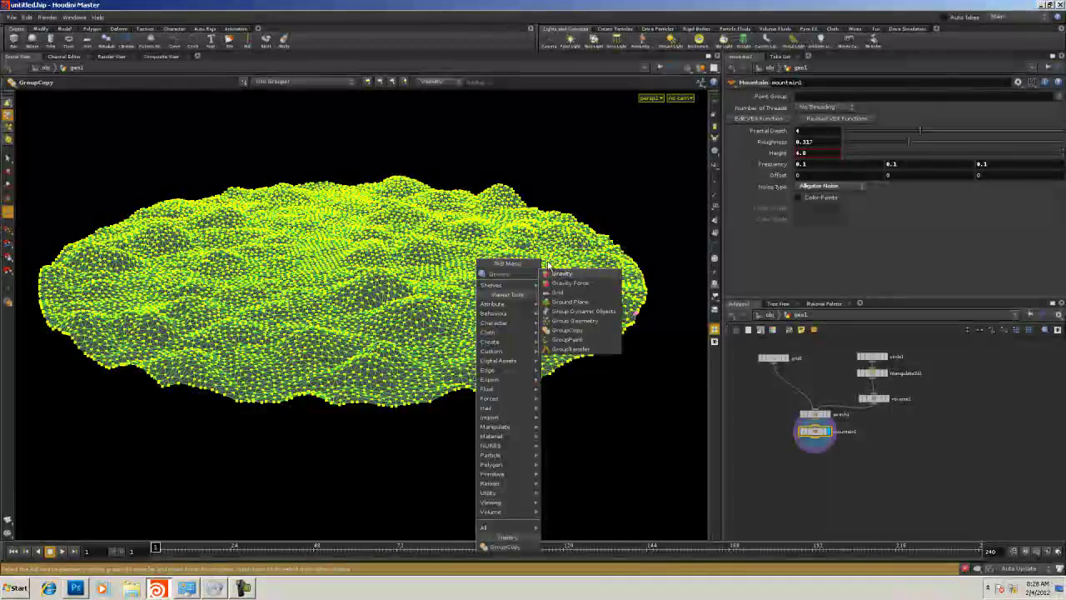
pyautogui.click(577, 321)
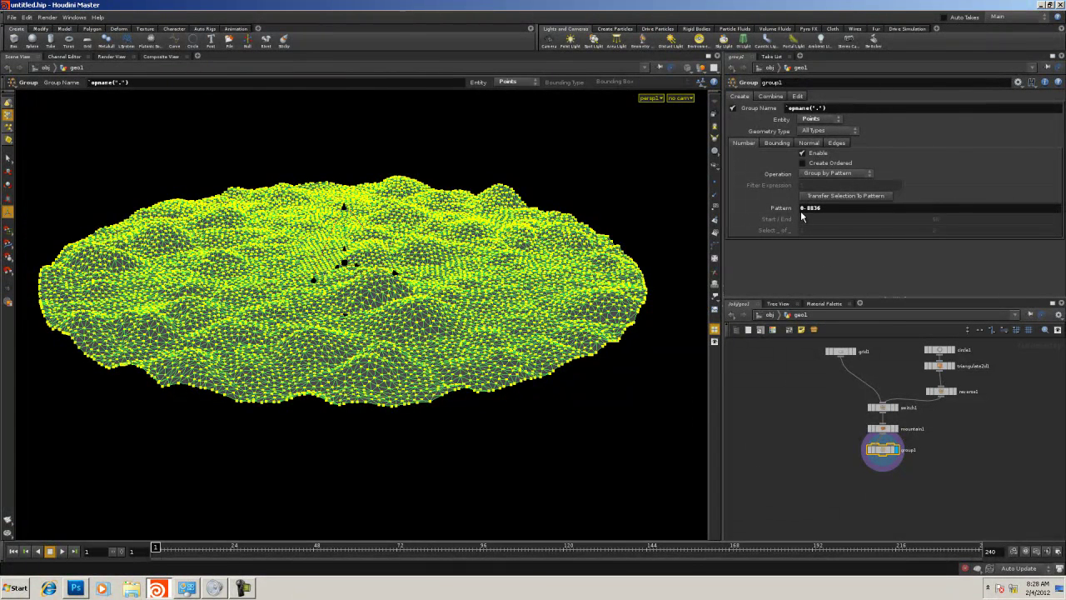
# Clear the point selection, disable the Group node's number-based grouping, and enable bounding grouping with a Bounding Box
pyautogui.press('s')
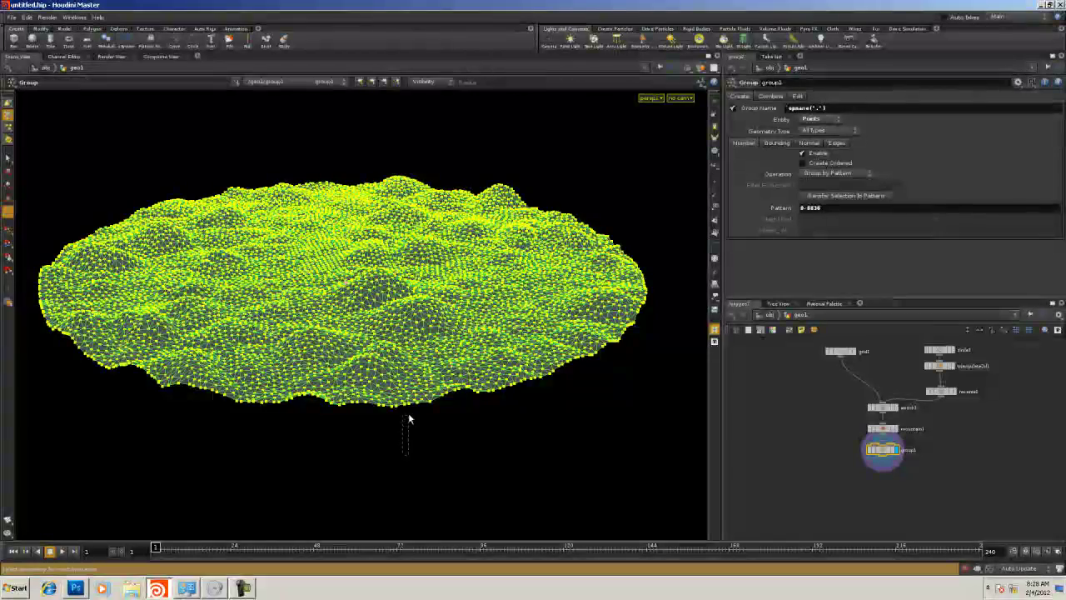
pyautogui.press('Escape')
pyautogui.moveTo(401, 425); pyautogui.dragTo(429, 392)
pyautogui.press('Return')
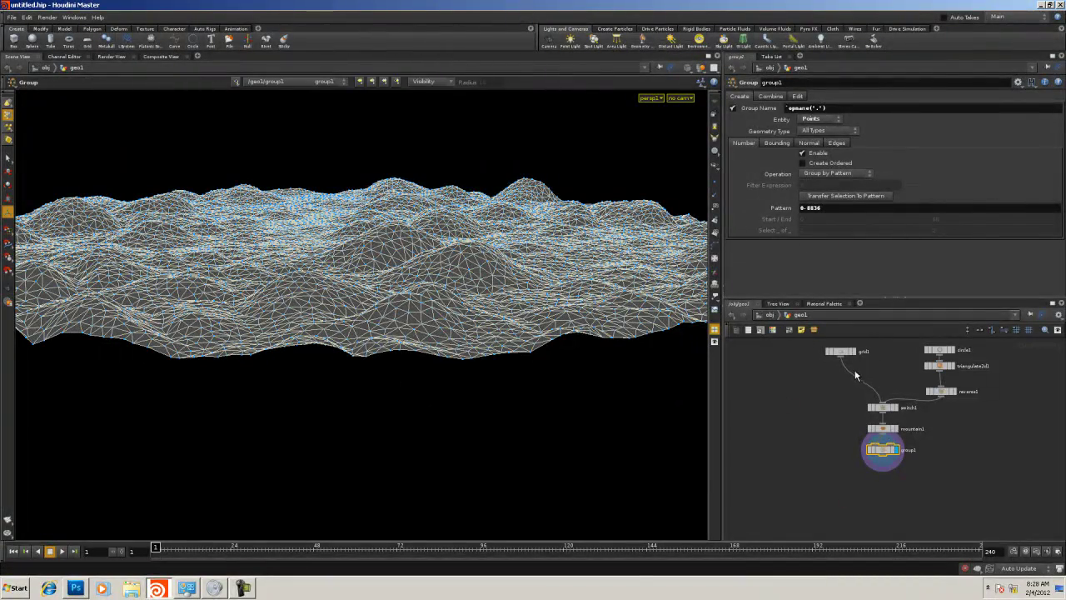
pyautogui.click(815, 155)
pyautogui.click(788, 143)
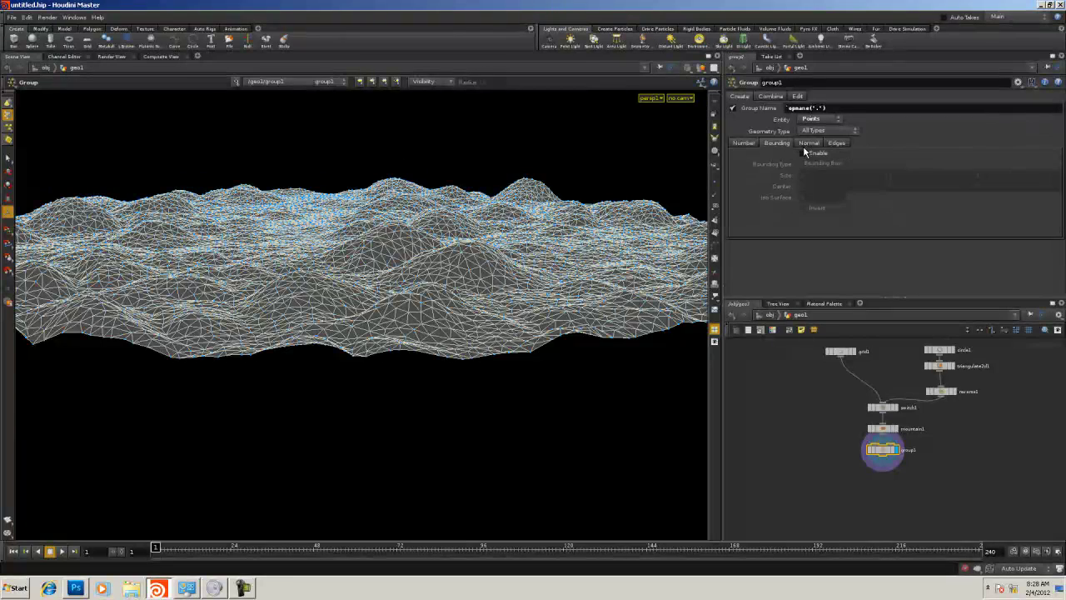
pyautogui.click(803, 153)
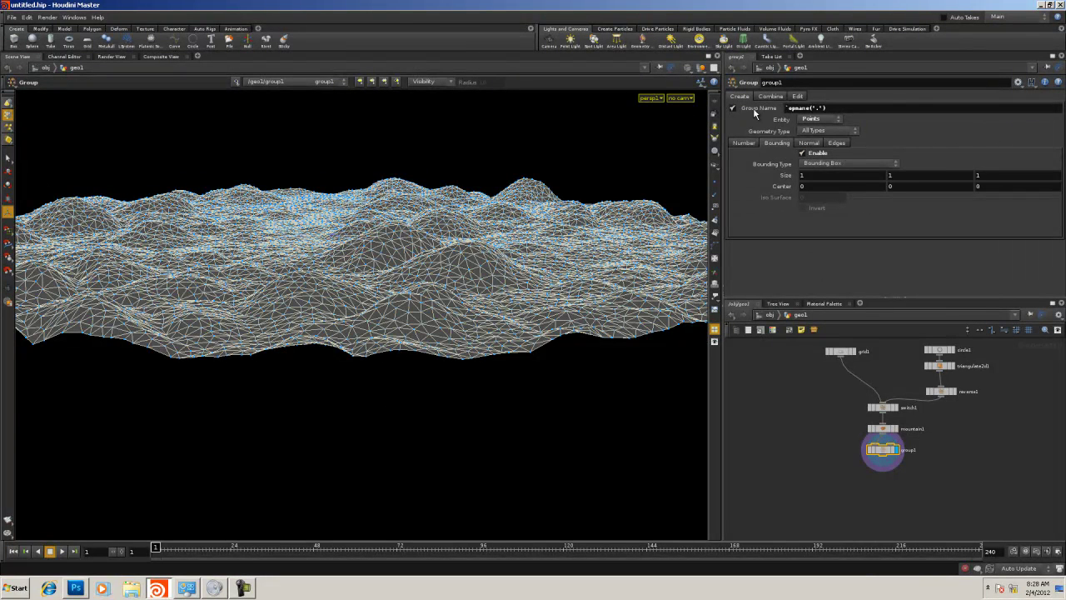
pyautogui.click(831, 164)
pyautogui.click(828, 173)
# Set the group's bounding box size to 21 on all axes and inspect the enclosed points
pyautogui.keyDown('alt'); pyautogui.moveTo(397, 397); pyautogui.dragTo(395, 365); pyautogui.keyUp('alt')
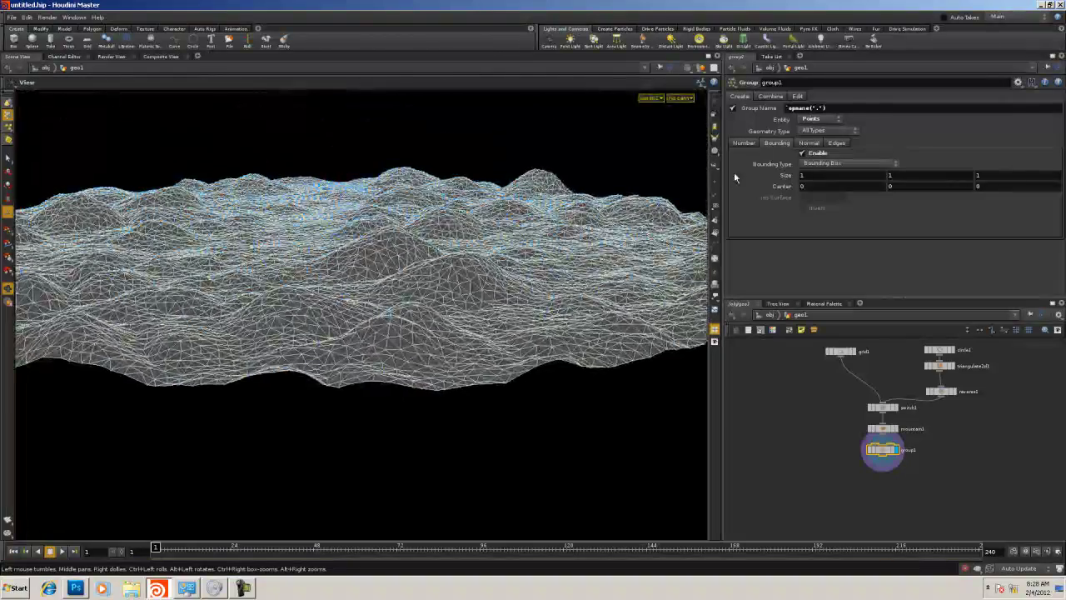
pyautogui.moveTo(783, 175); pyautogui.dragTo(805, 142, button='middle')
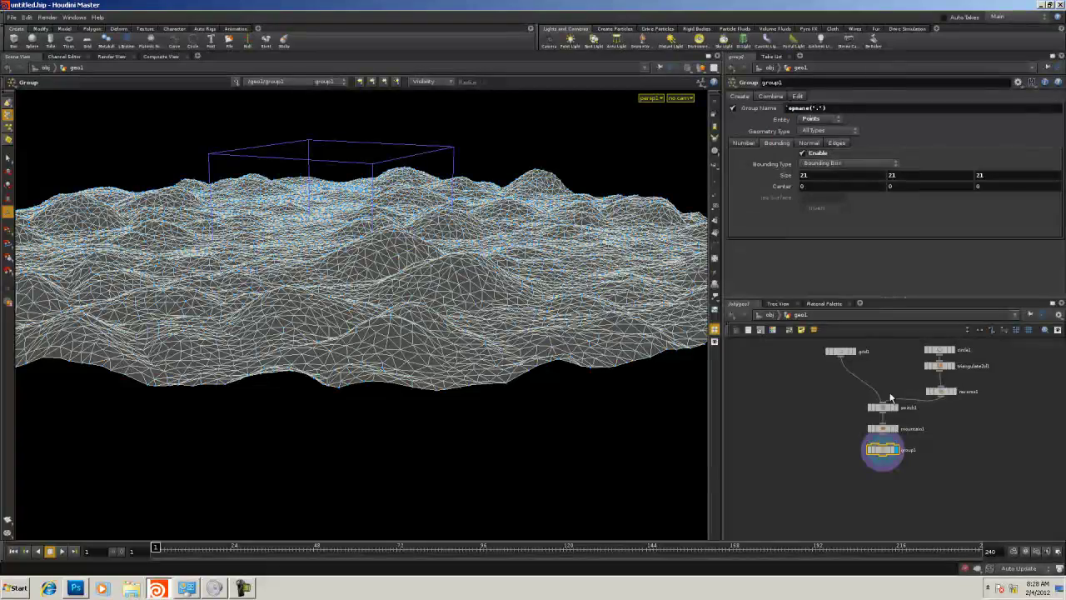
pyautogui.click(879, 454)
pyautogui.press('Escape')
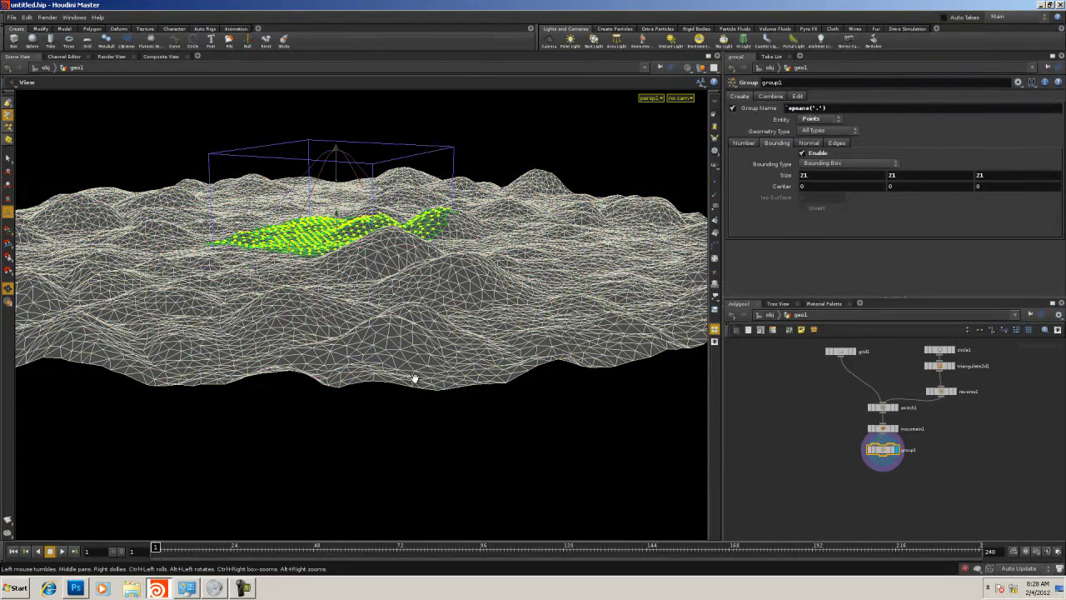
pyautogui.moveTo(410, 375); pyautogui.dragTo(571, 413)
pyautogui.moveTo(572, 414); pyautogui.dragTo(509, 416, button='right')
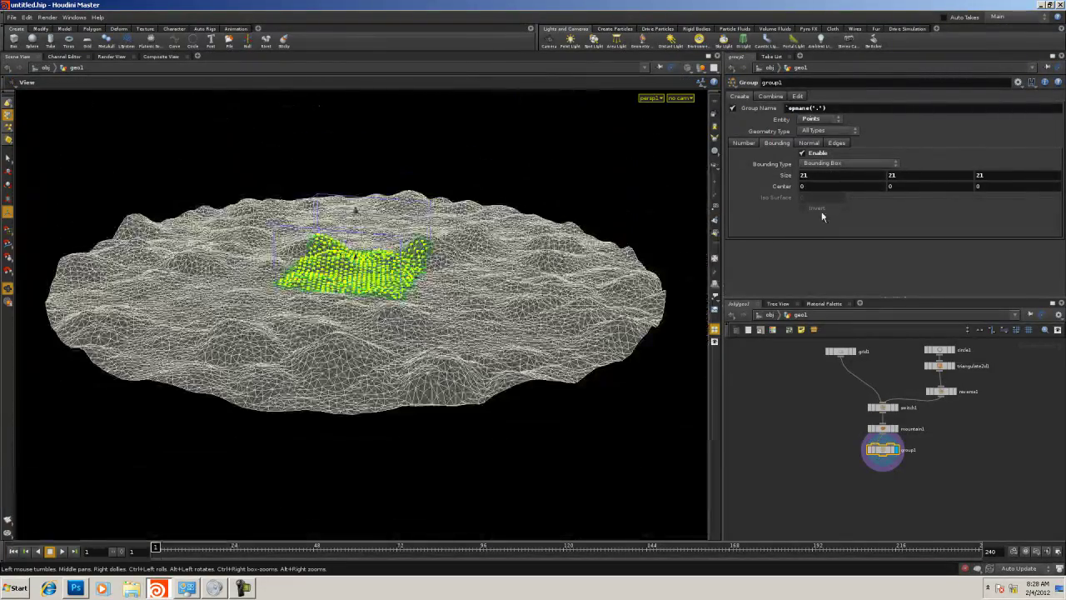
# Set the group bounding box size to 100 on the X and Z axes so it spans the whole terrain
pyautogui.moveTo(809, 177); pyautogui.dragTo(790, 170)
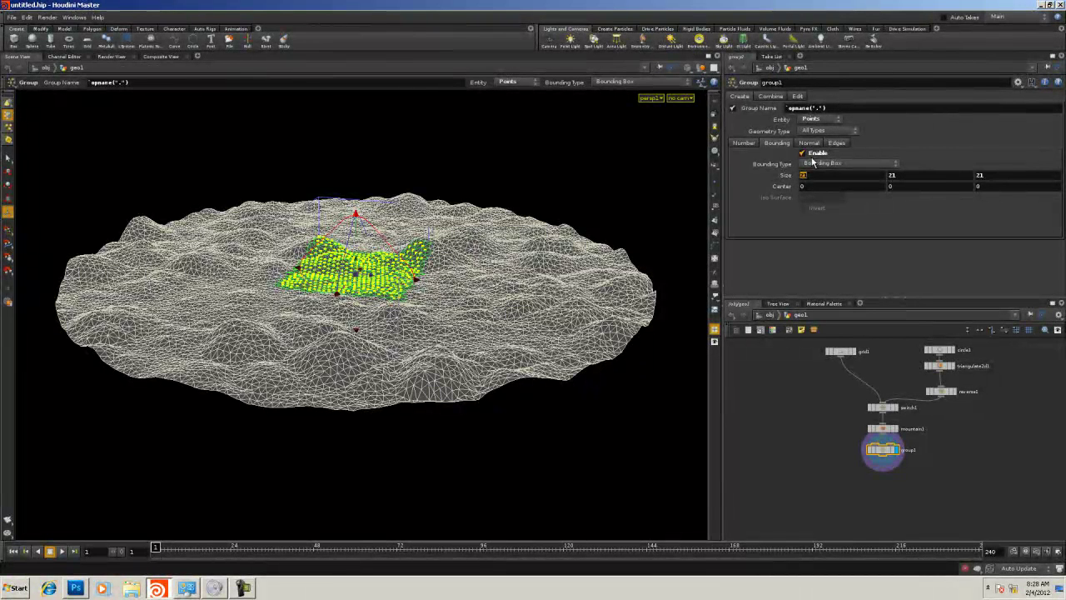
pyautogui.write('100')
pyautogui.press('Return')
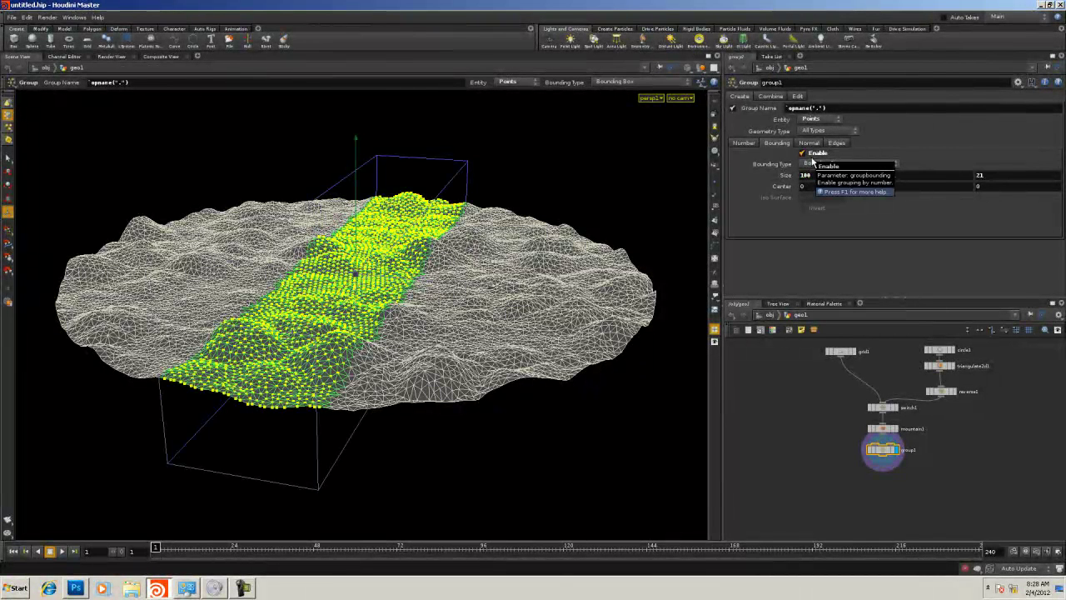
pyautogui.moveTo(995, 177); pyautogui.dragTo(973, 173)
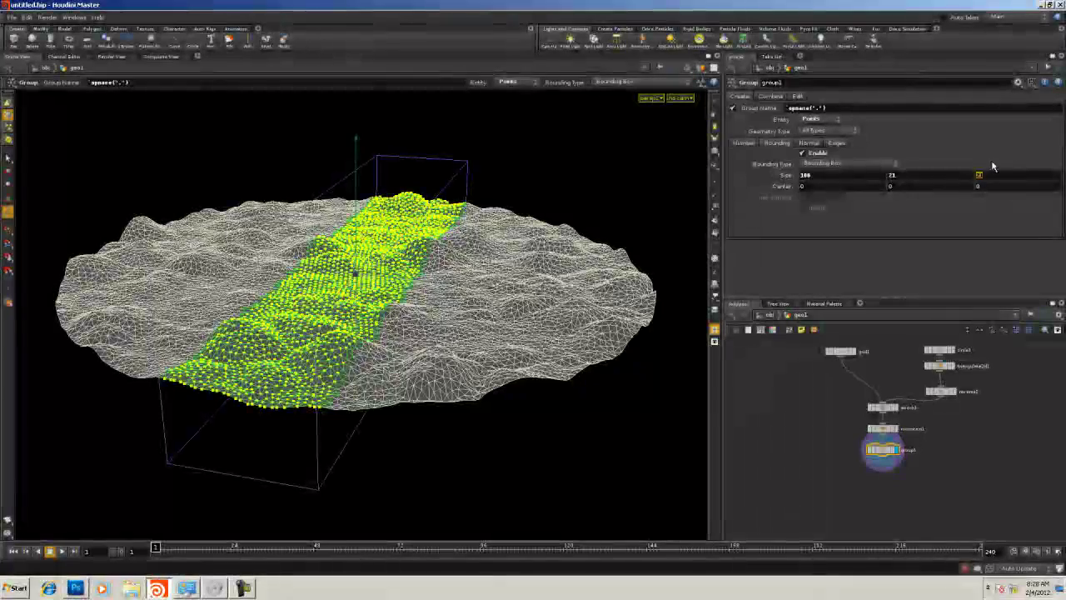
pyautogui.write('100')
pyautogui.press('Tab')
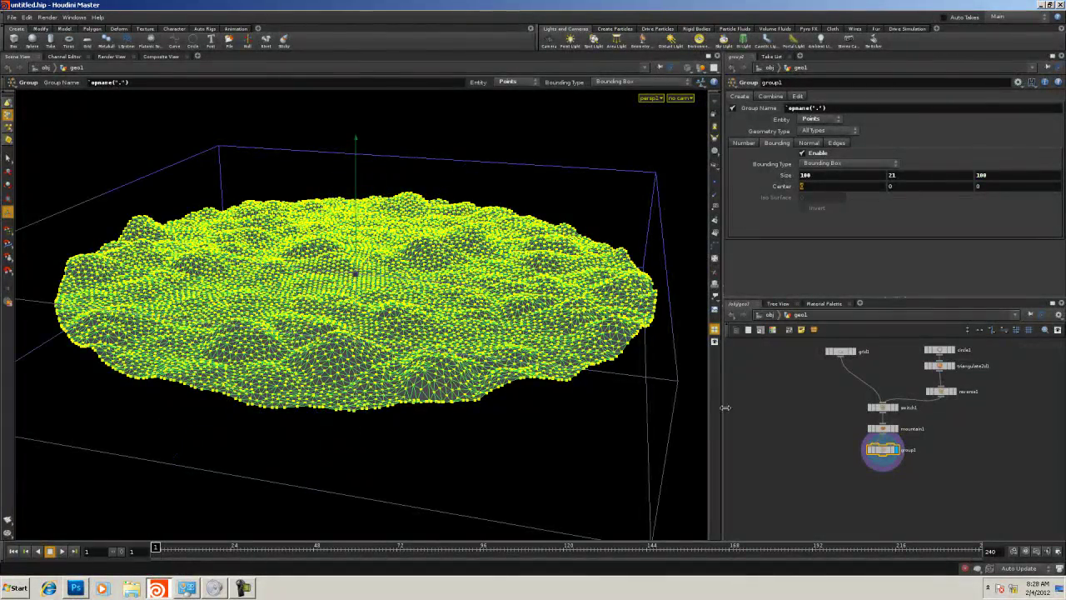
# Reduce the bounding box height to 9.1 and lower its vertical center to about -4.3, and inspect the enclosed low points
pyautogui.moveTo(702, 429); pyautogui.dragTo(395, 337)
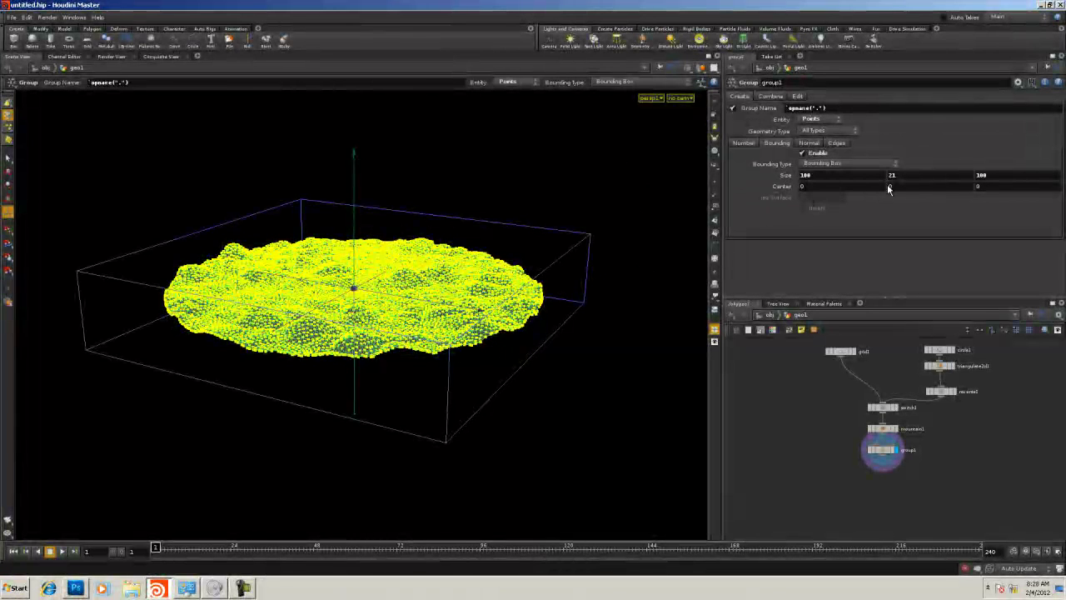
pyautogui.moveTo(922, 178); pyautogui.dragTo(405, 397, button='middle')
pyautogui.moveTo(354, 309); pyautogui.dragTo(354, 300)
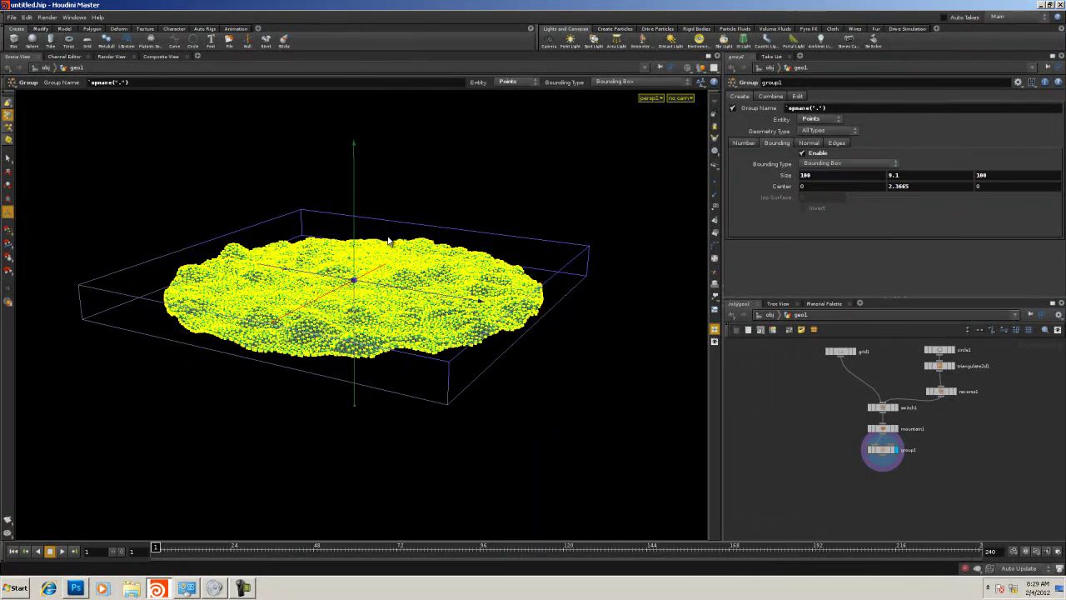
pyautogui.moveTo(354, 174); pyautogui.dragTo(345, 197)
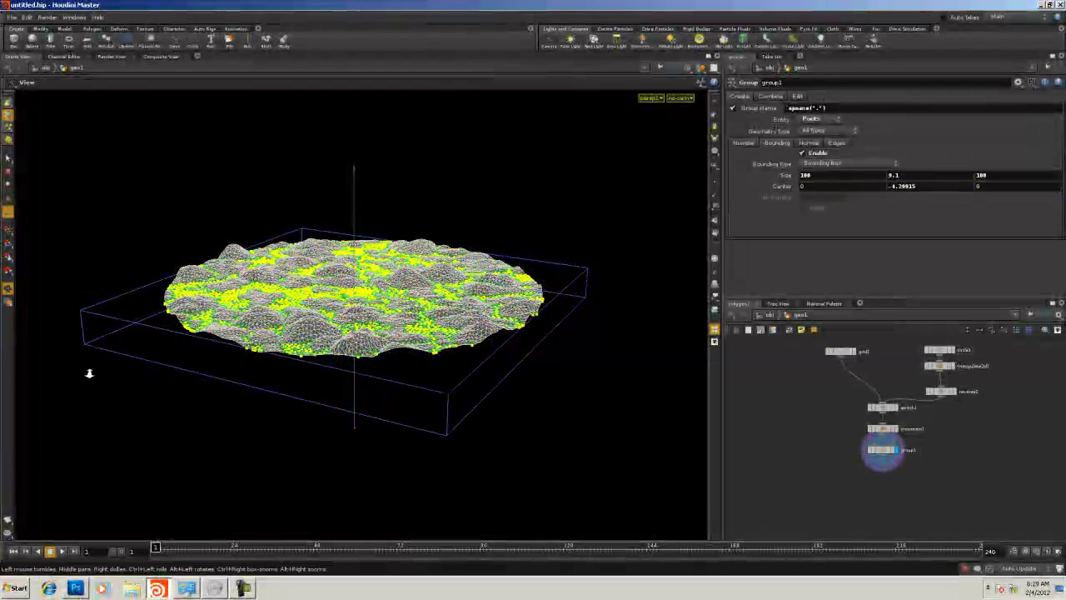
pyautogui.keyDown('alt'); pyautogui.moveTo(90, 373); pyautogui.dragTo(360, 366, button='right'); pyautogui.keyUp('alt')
pyautogui.keyDown('alt'); pyautogui.moveTo(360, 366); pyautogui.dragTo(369, 376); pyautogui.keyUp('alt')
pyautogui.keyDown('alt'); pyautogui.moveTo(259, 362); pyautogui.dragTo(233, 352, button='right'); pyautogui.keyUp('alt')
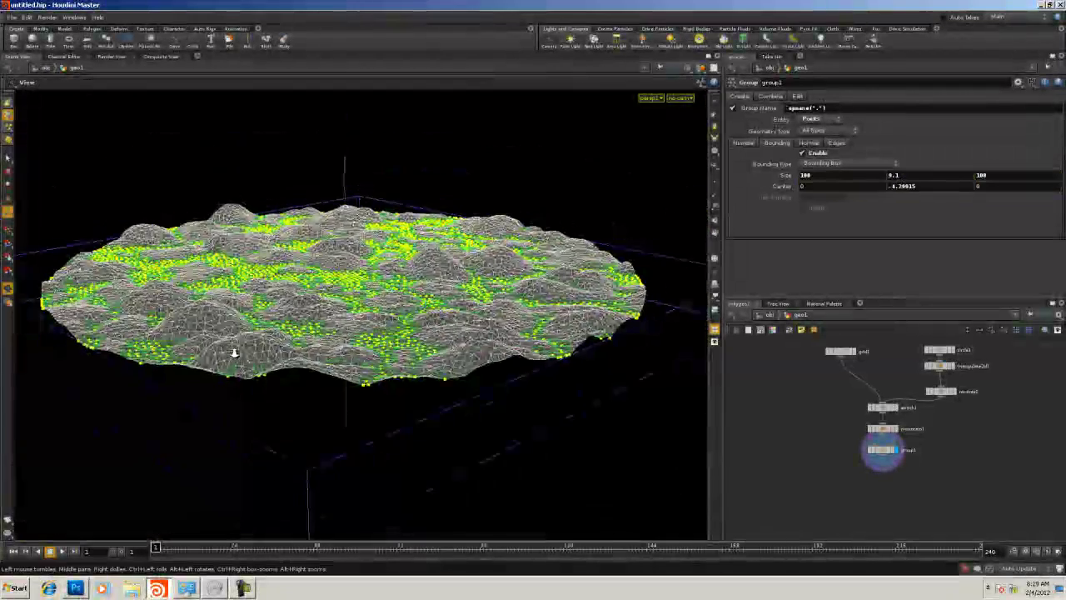
pyautogui.keyDown('alt'); pyautogui.moveTo(233, 352); pyautogui.dragTo(315, 375); pyautogui.keyUp('alt')
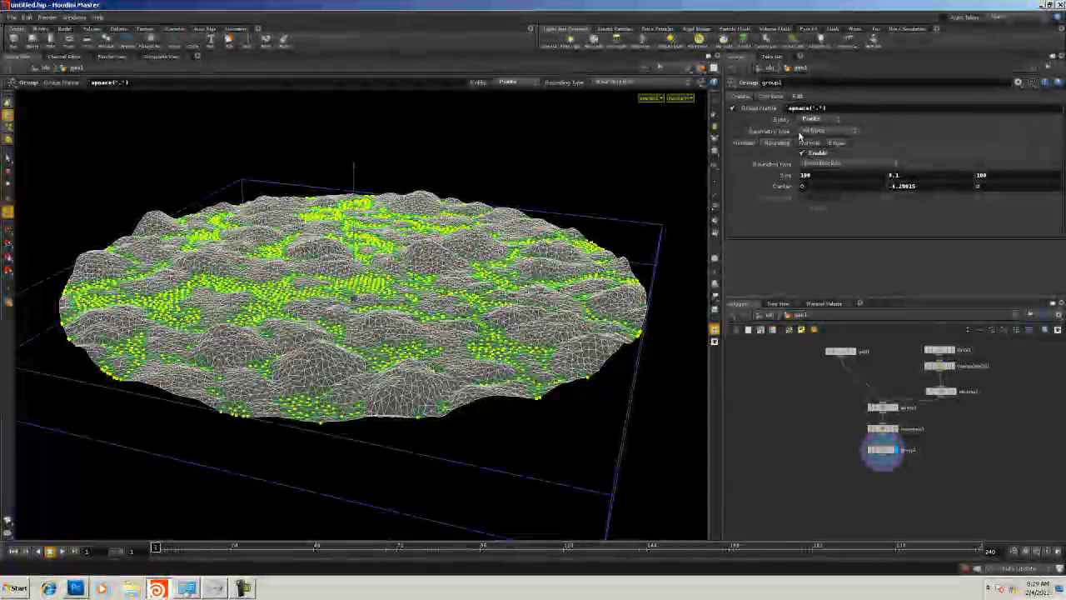
# Change the group's entity to Primitives and raise the bounding box's vertical center to about -4.1
pyautogui.click(808, 121)
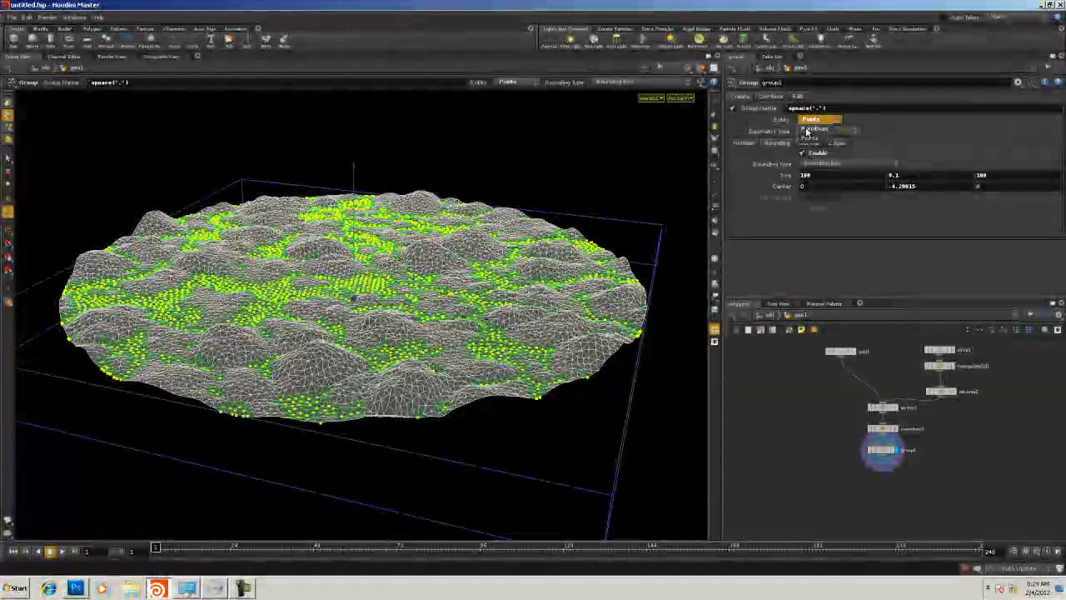
pyautogui.click(812, 129)
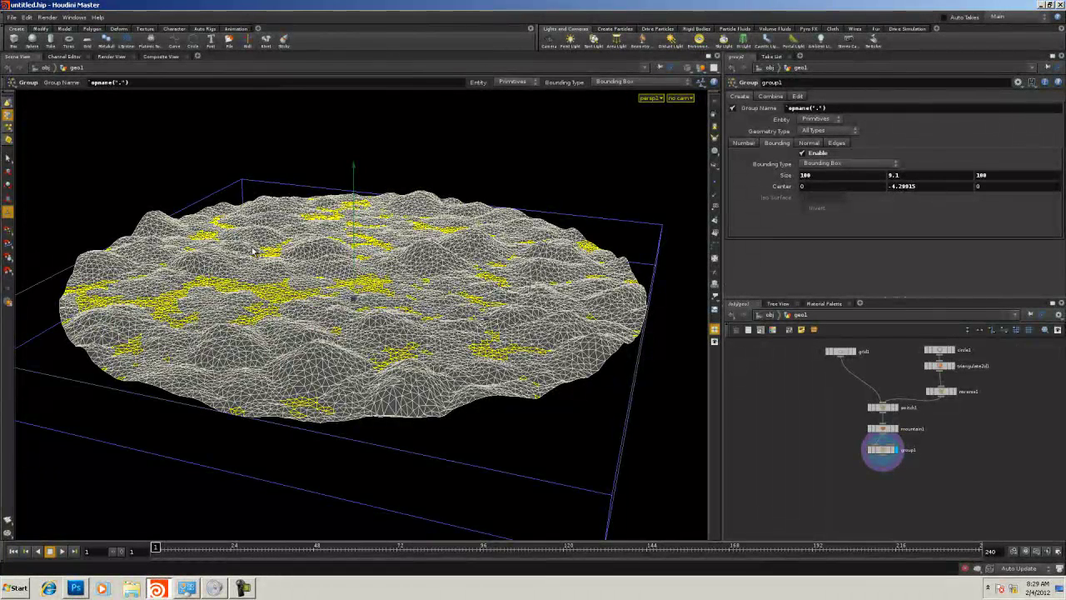
pyautogui.moveTo(354, 166); pyautogui.dragTo(352, 171)
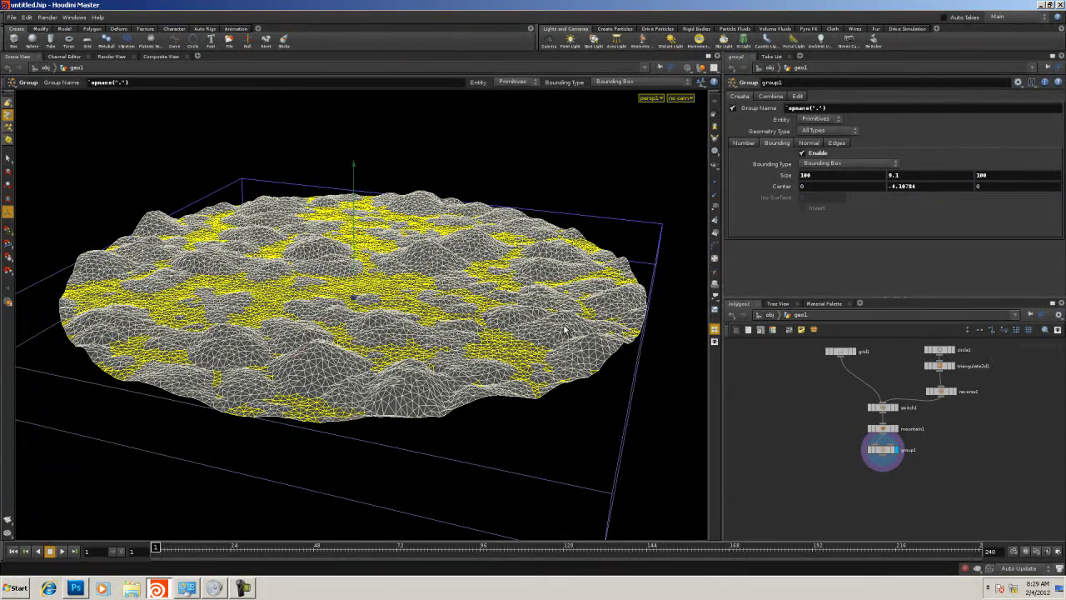
# Display the flat grid briefly, return to the group's result, and set the Switch node's input to 0 for the grid terrain
pyautogui.click(853, 352)
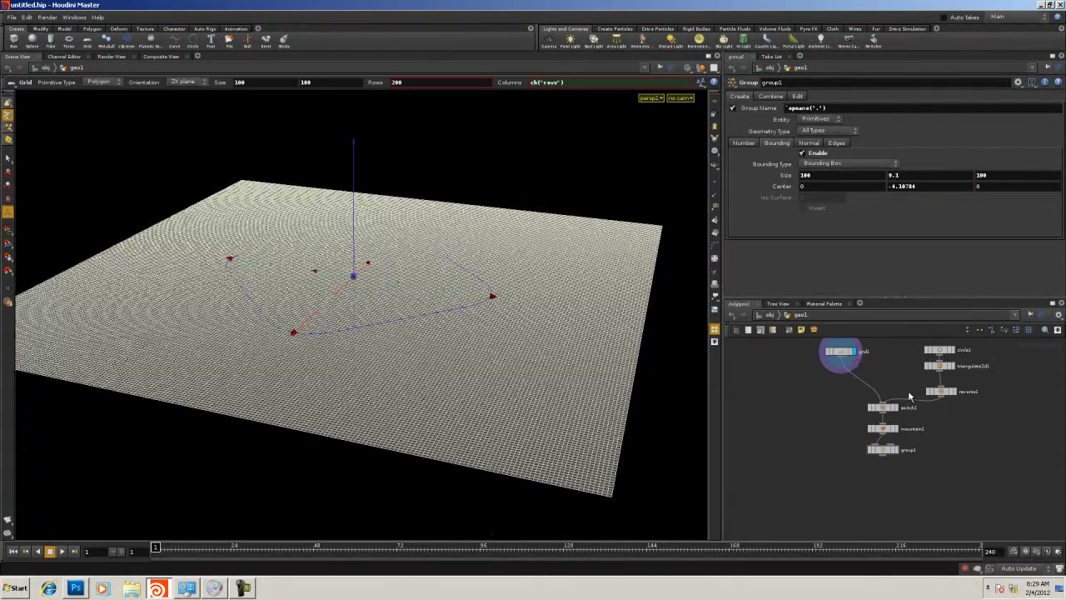
pyautogui.click(896, 451)
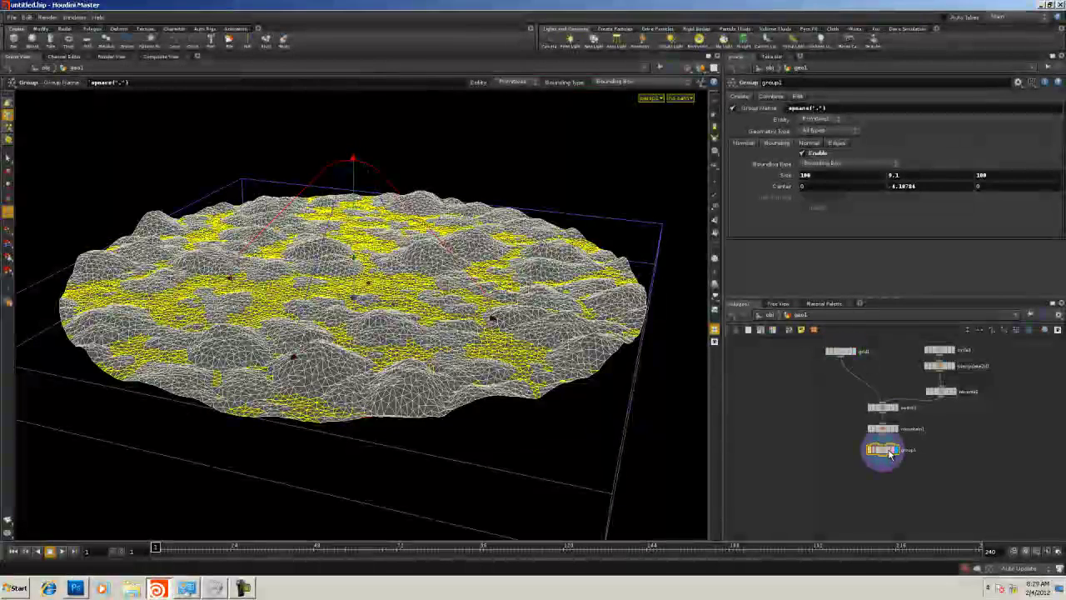
pyautogui.click(884, 408)
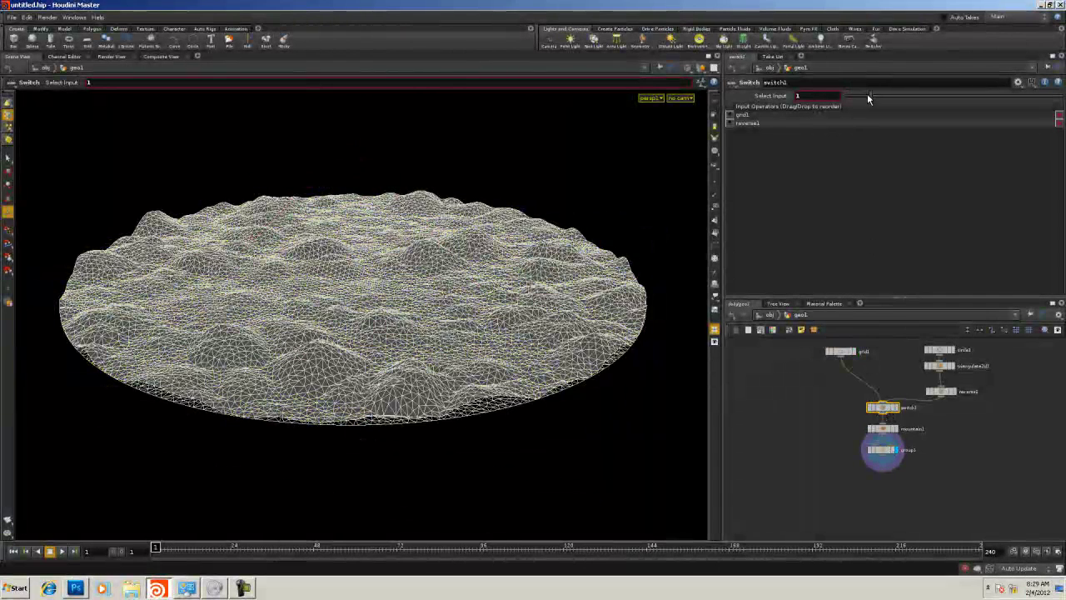
pyautogui.moveTo(855, 100); pyautogui.dragTo(844, 99)
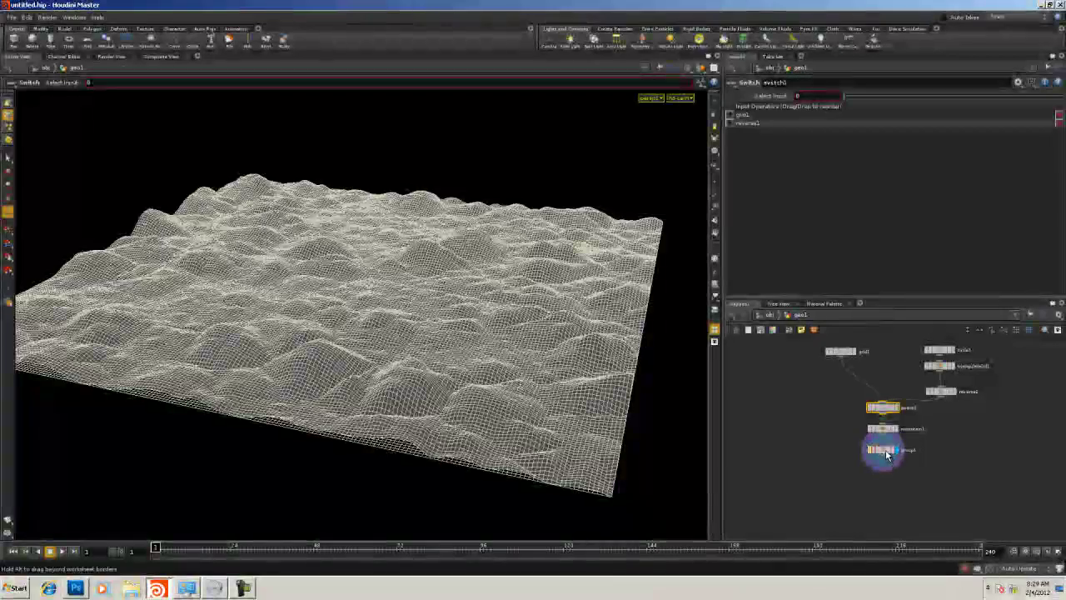
# Select the Group node and adjust its bounding box height on the grid terrain to about 9.102
pyautogui.click(885, 451)
pyautogui.press('Escape')
pyautogui.moveTo(411, 404); pyautogui.dragTo(350, 203)
pyautogui.press('Return')
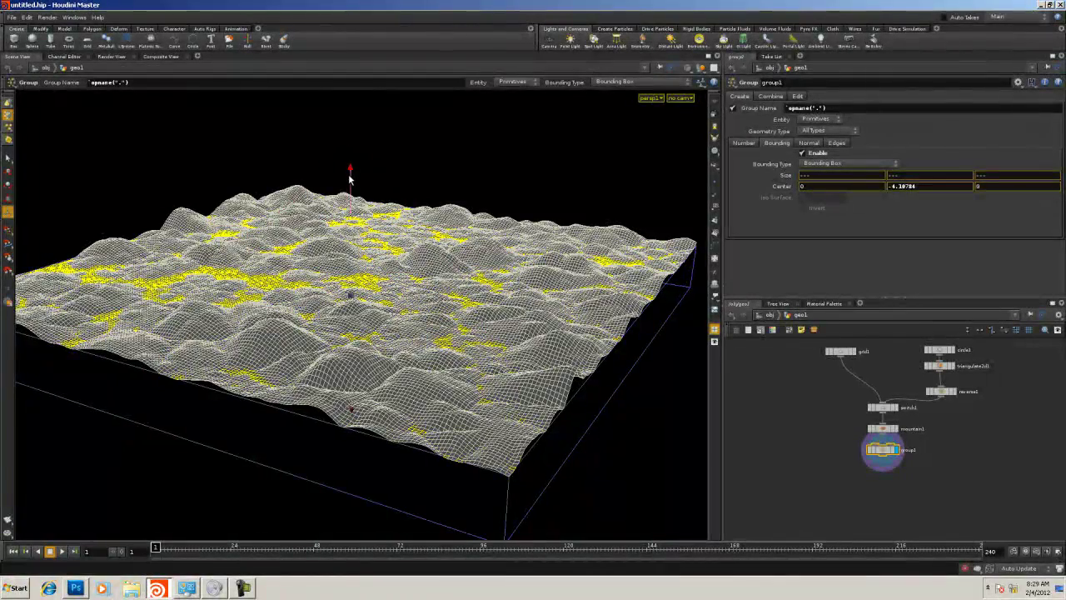
pyautogui.moveTo(351, 173)
pyautogui.mouseDown()
pyautogui.moveTo(345, 163)
pyautogui.moveTo(351, 174)
pyautogui.mouseUp()
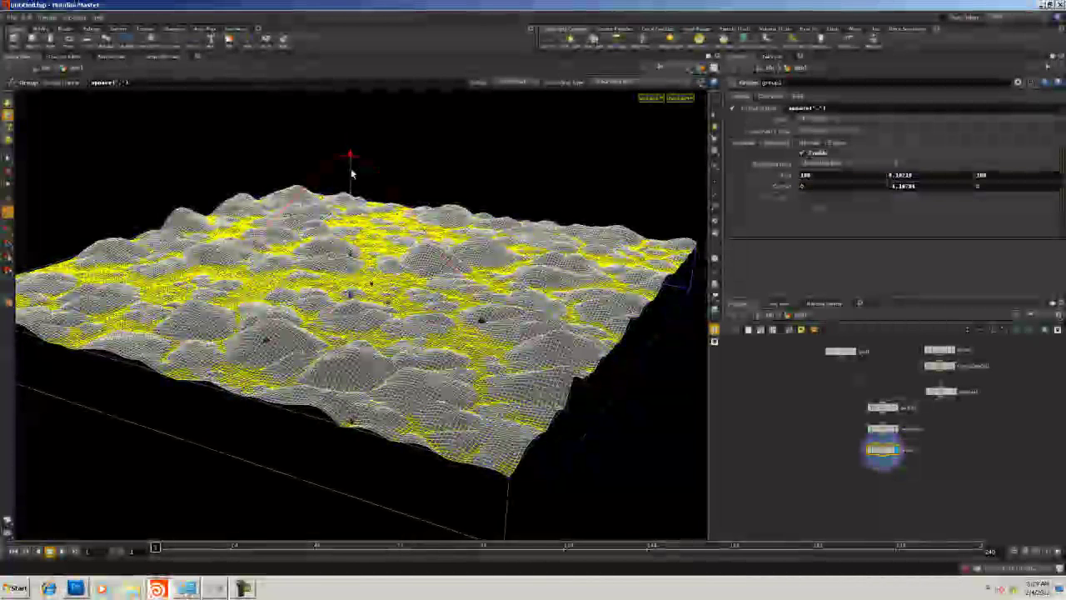
# Rename the Group node low_terrain and inspect its node information for the primitive group
pyautogui.moveTo(779, 429); pyautogui.dragTo(771, 406, button='middle')
pyautogui.scroll(1, 771, 406)
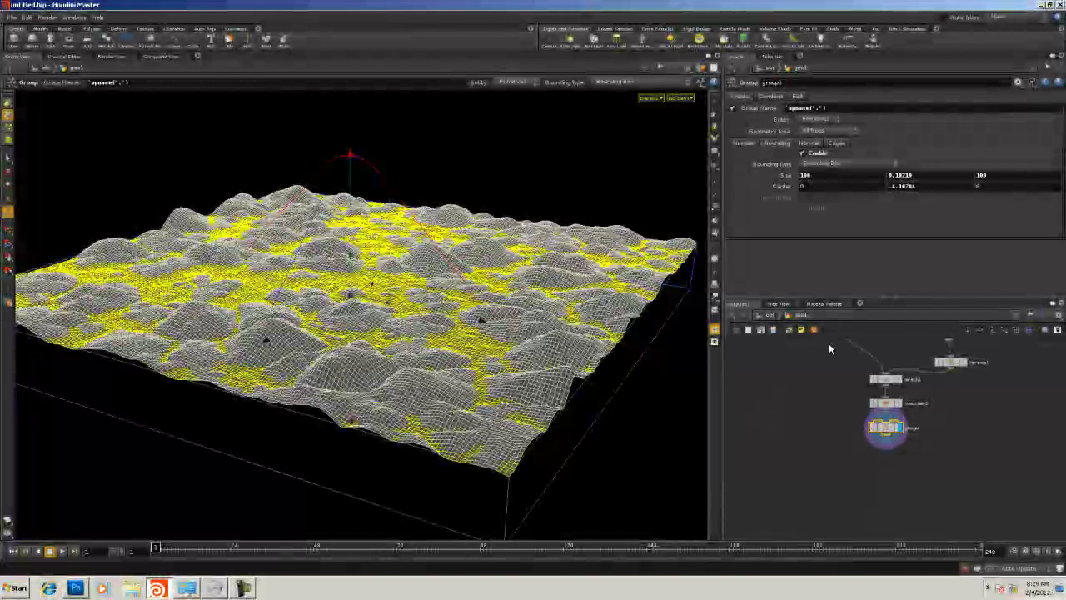
pyautogui.press('Return')
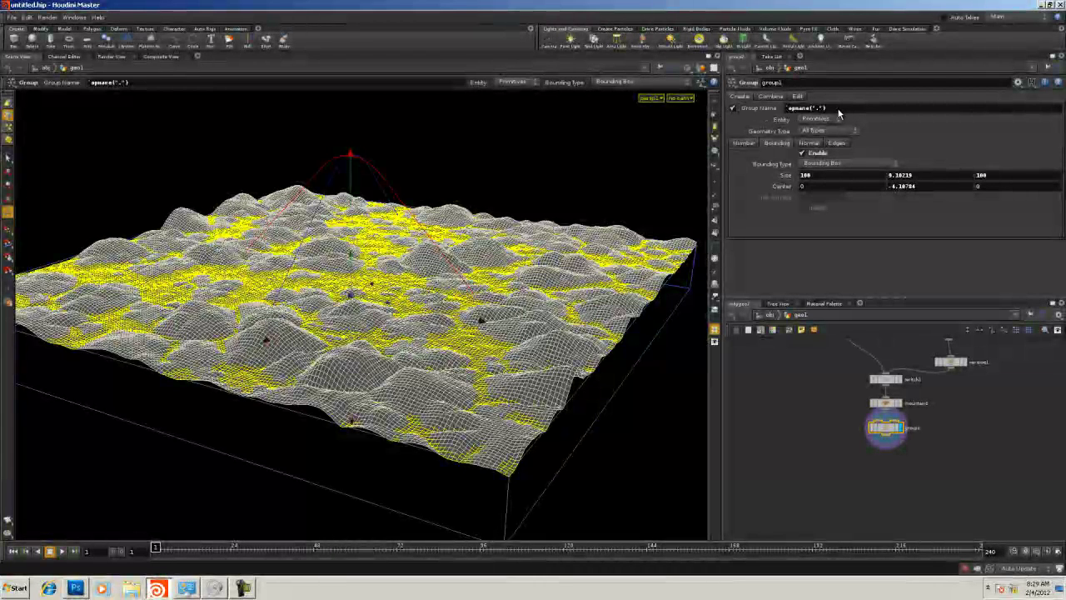
pyautogui.click(1018, 83)
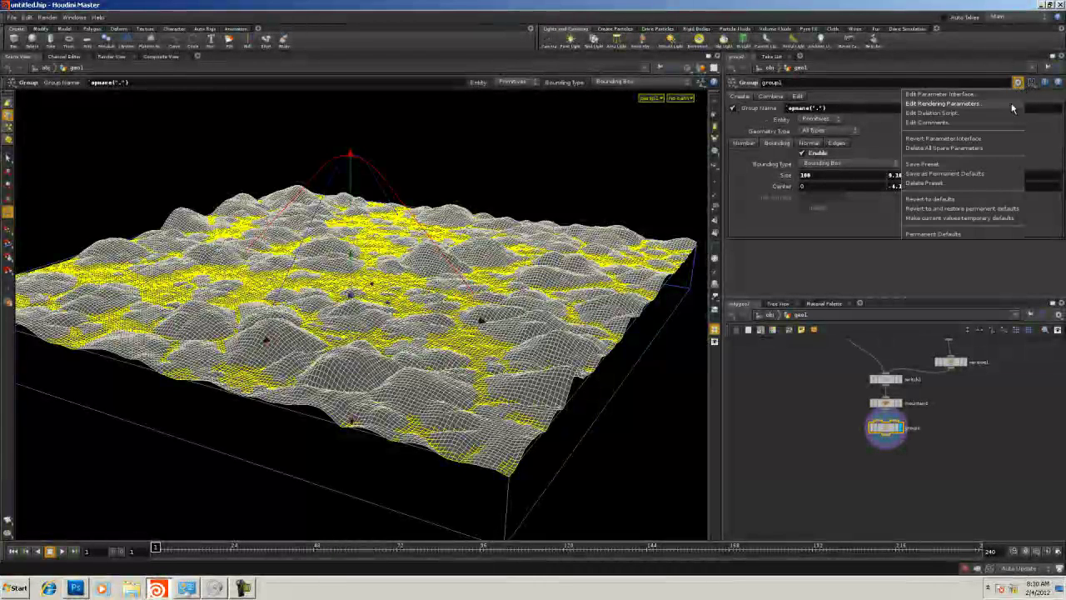
pyautogui.click(759, 255)
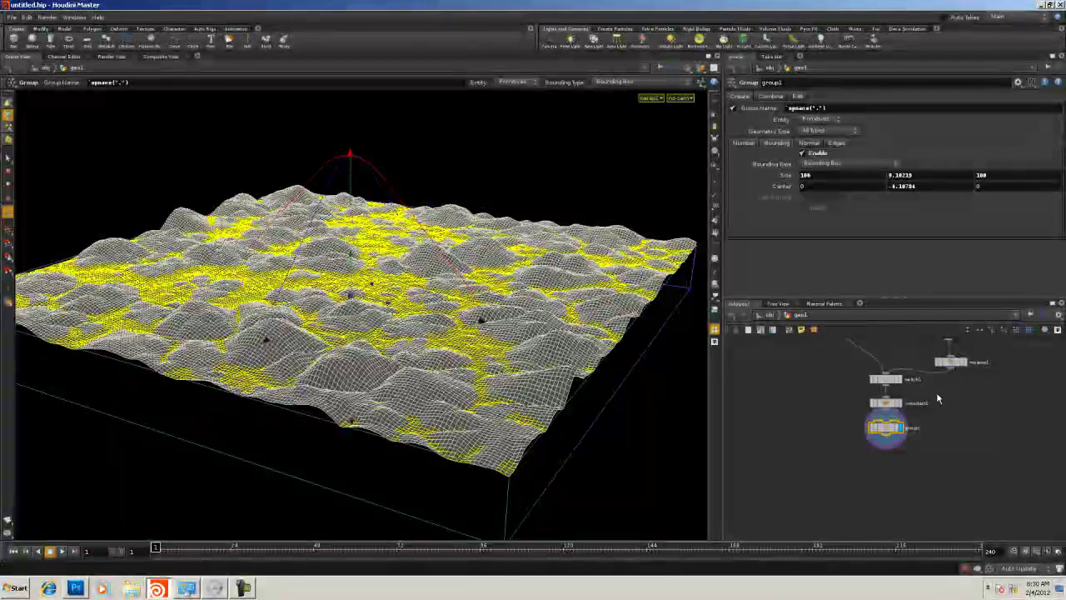
pyautogui.click(917, 430)
pyautogui.moveTo(927, 429); pyautogui.dragTo(876, 429)
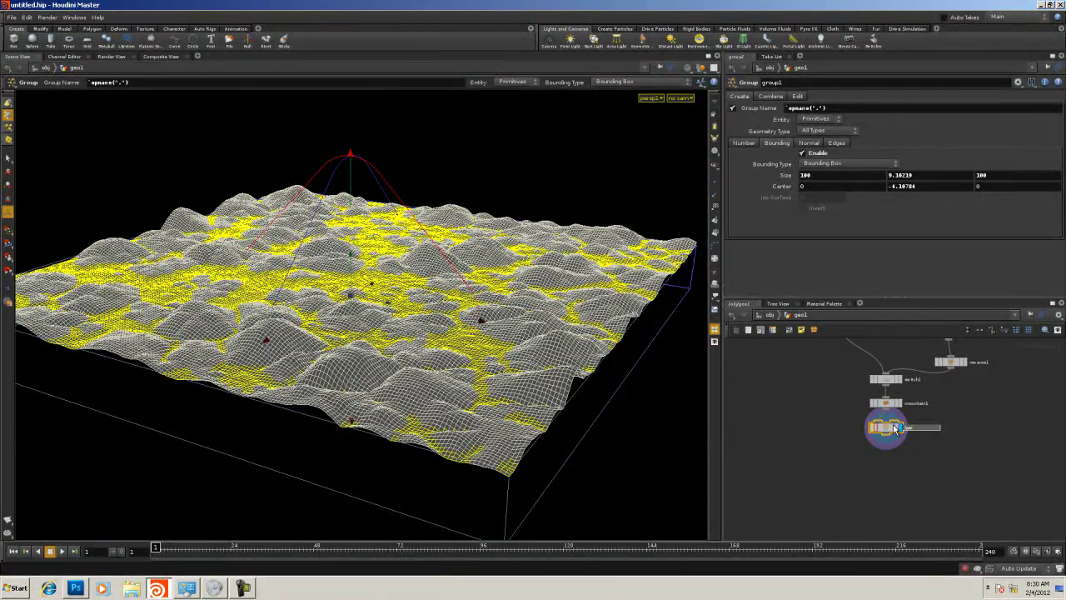
pyautogui.write('low_terrain')
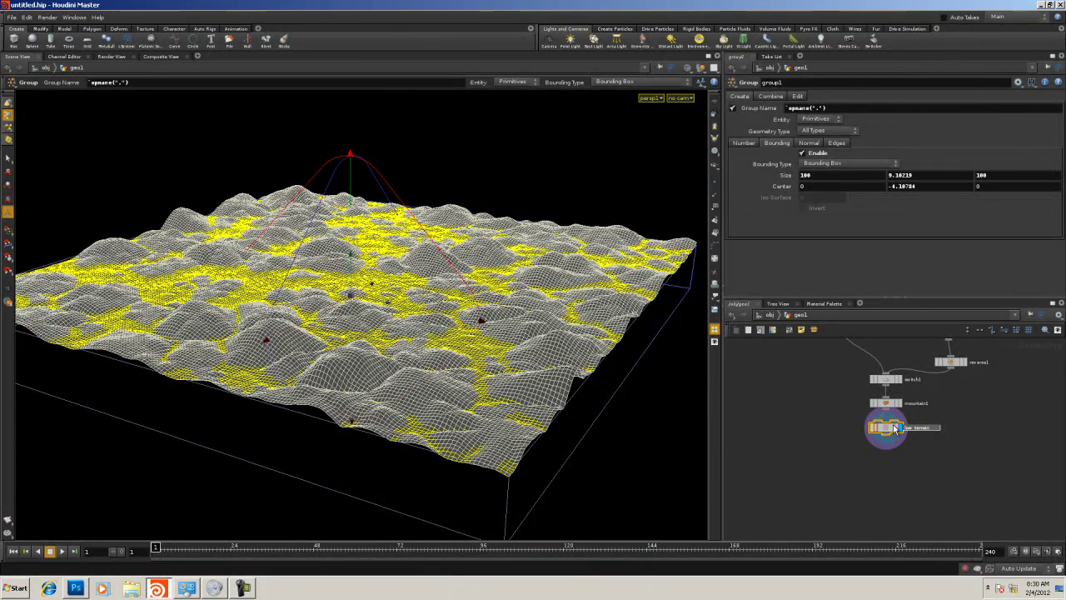
pyautogui.press('Return')
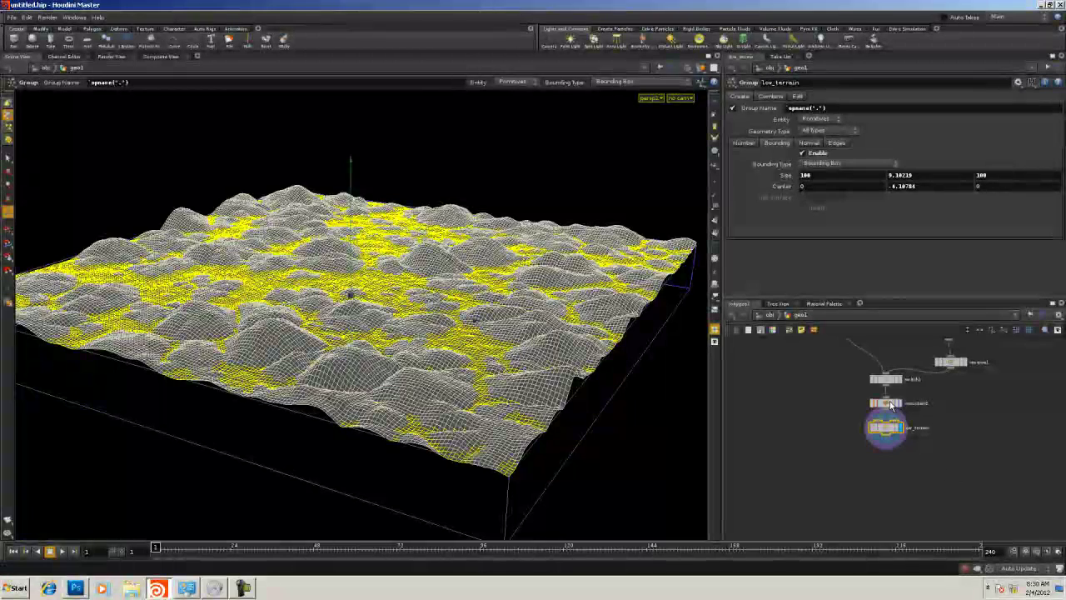
pyautogui.middleClick(886, 429)
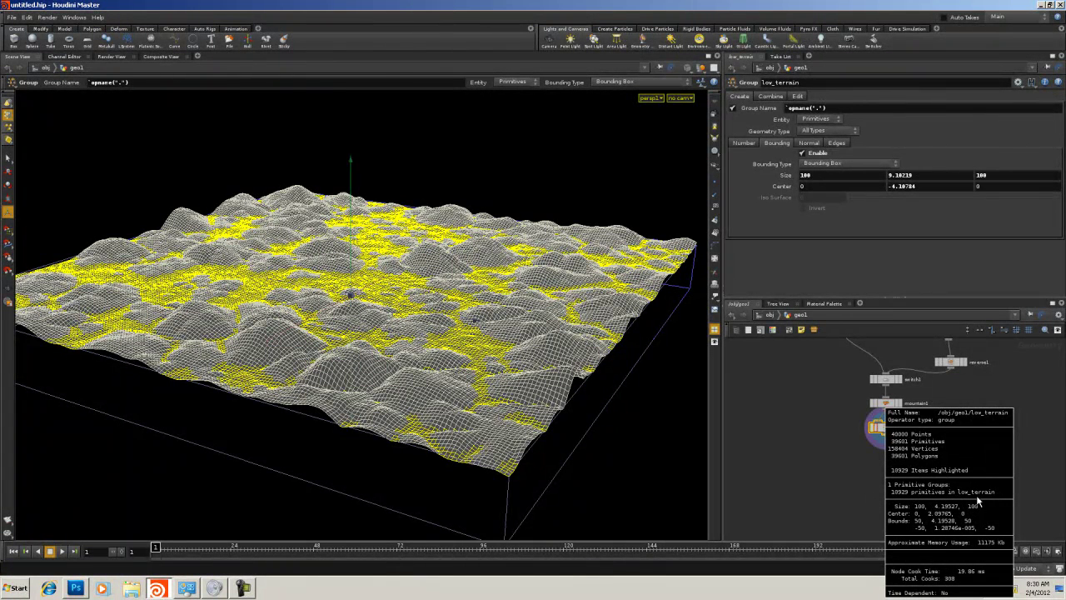
# Add a Delete node connected after low_terrain and offset it to the side in the network
pyautogui.press('Tab')
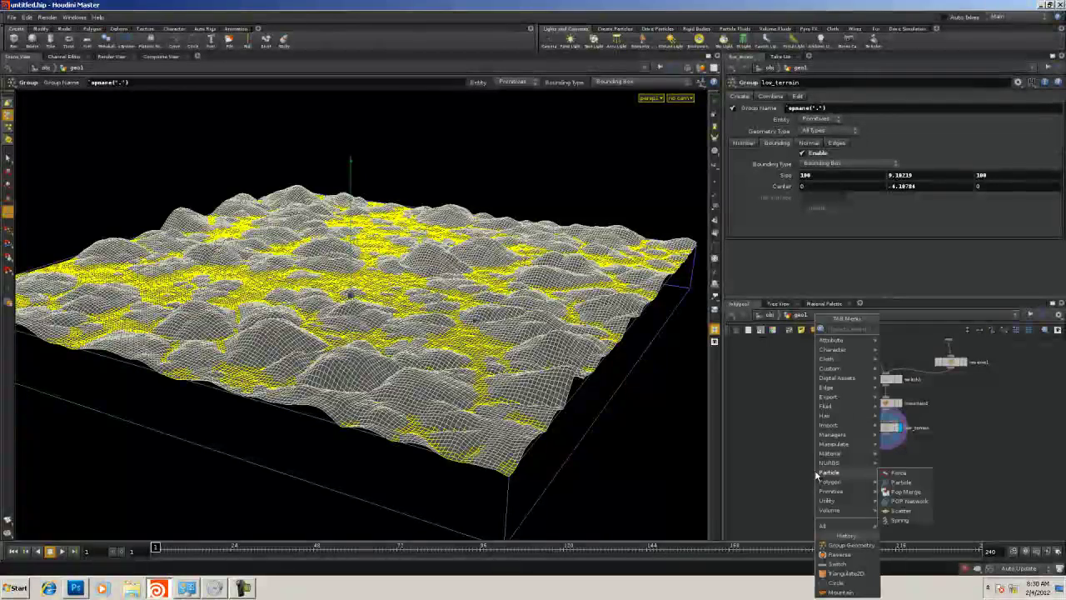
pyautogui.click(901, 356)
pyautogui.click(891, 479)
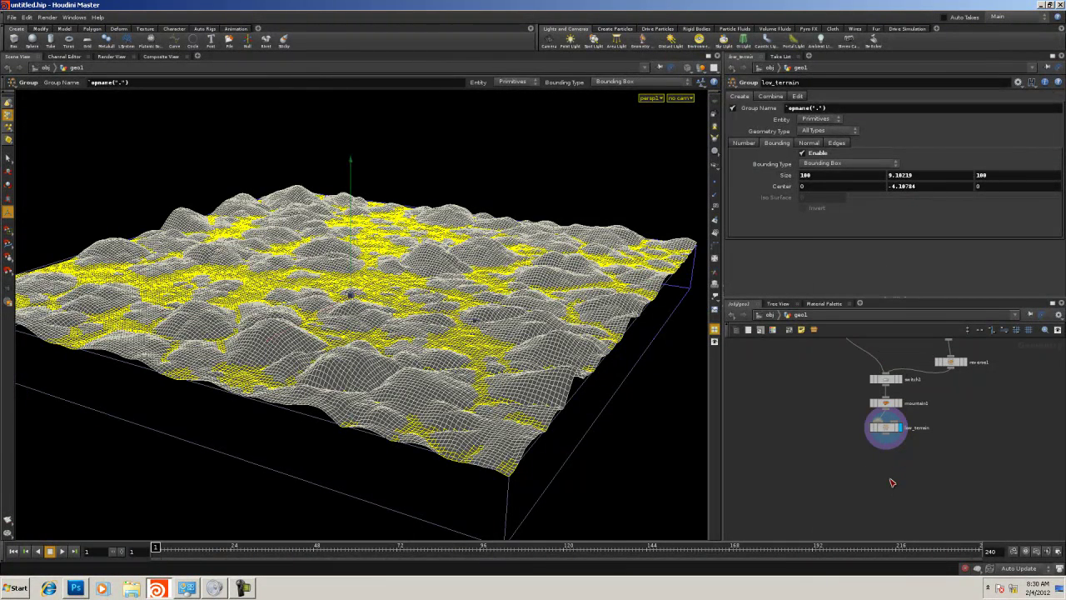
pyautogui.click(903, 478)
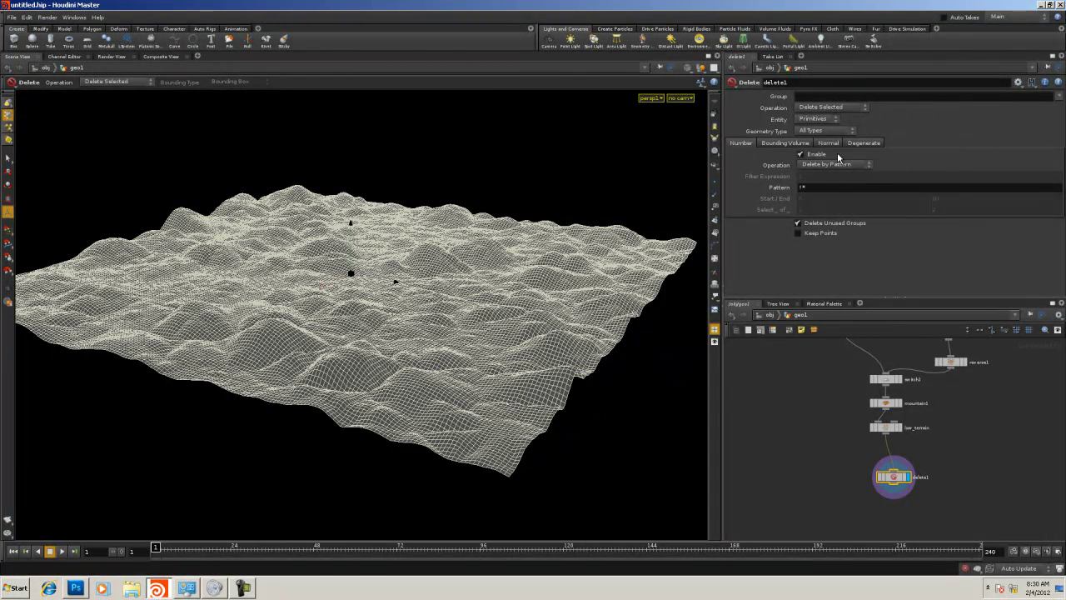
pyautogui.moveTo(893, 489); pyautogui.dragTo(950, 490)
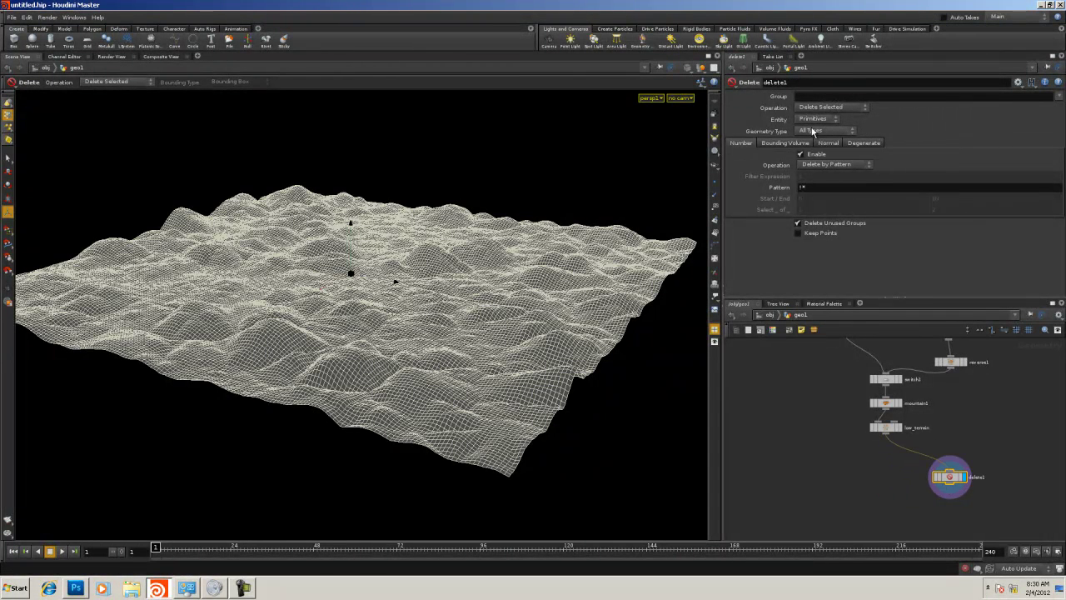
# Set the Delete node's group to low_terrain and its operation to Delete Non-Selected
pyautogui.click(1058, 97)
pyautogui.click(1049, 114)
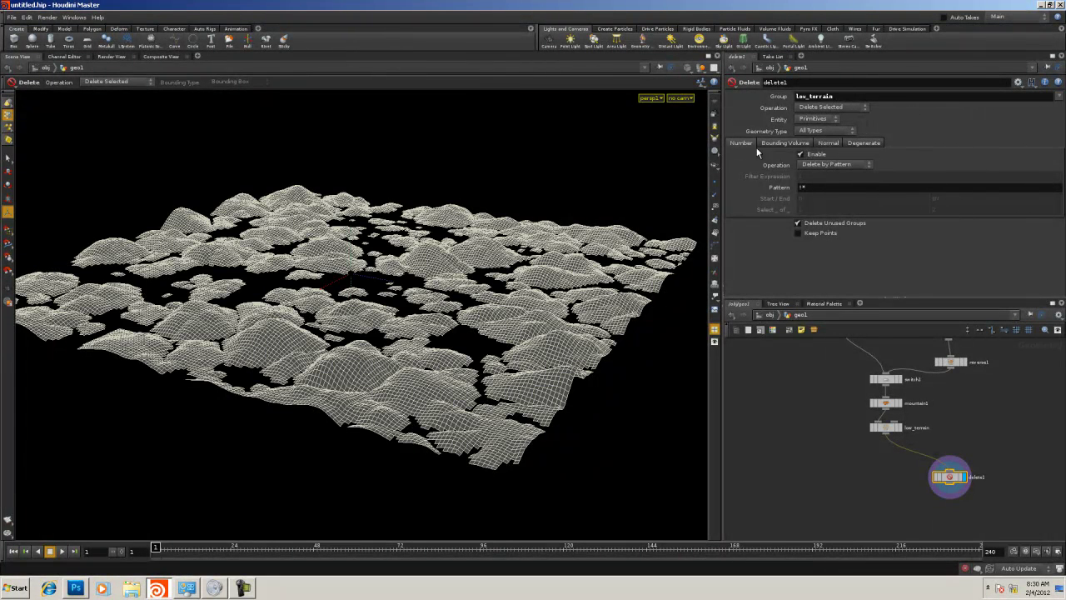
pyautogui.click(833, 108)
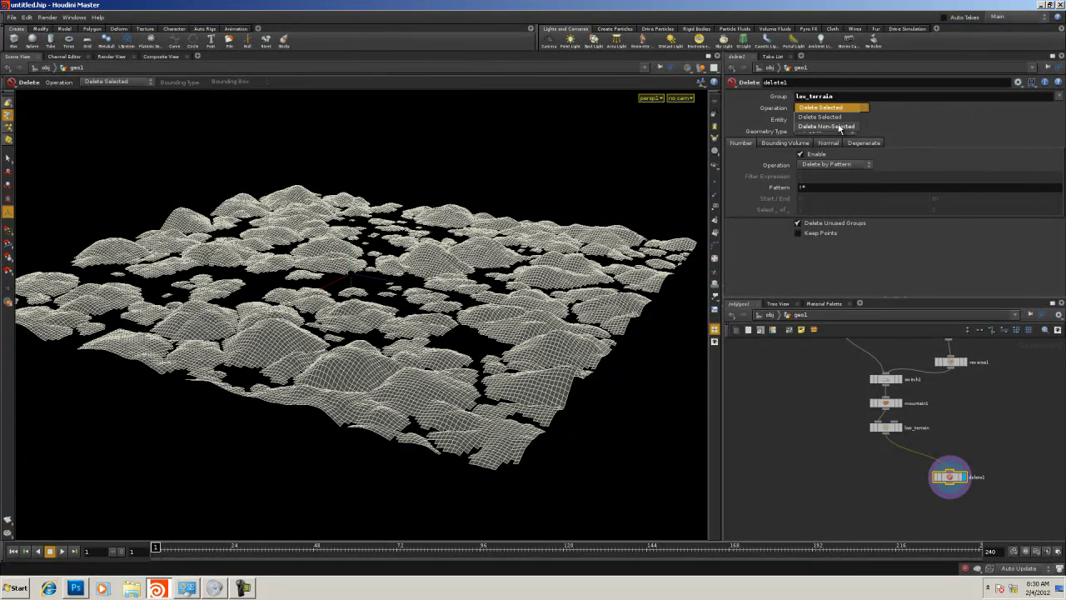
pyautogui.click(842, 125)
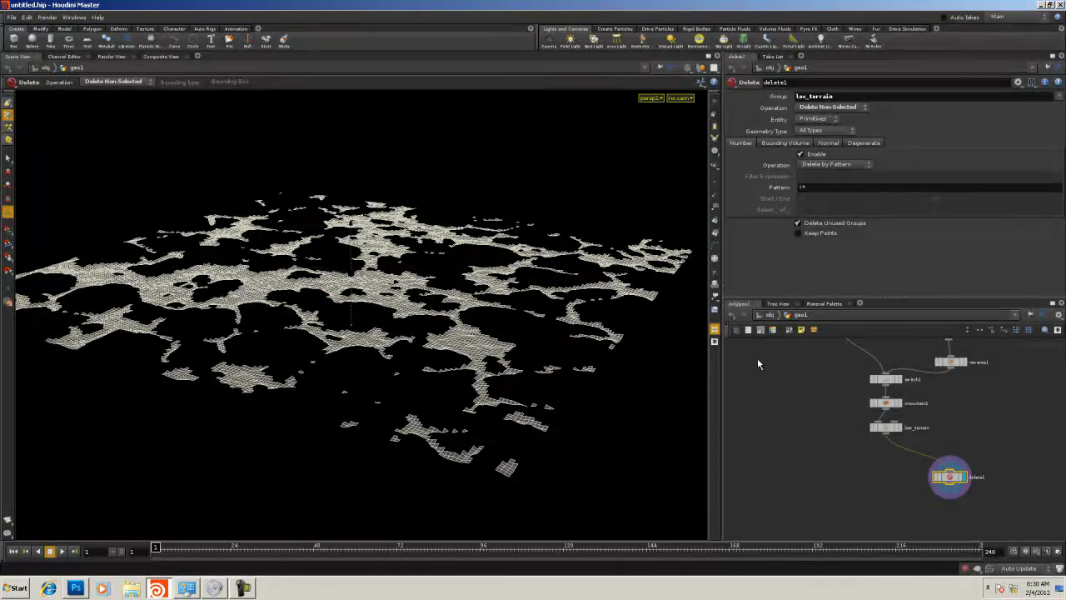
# Compare the full terrain at low_terrain with the primitives kept by the Delete node
pyautogui.click(900, 428)
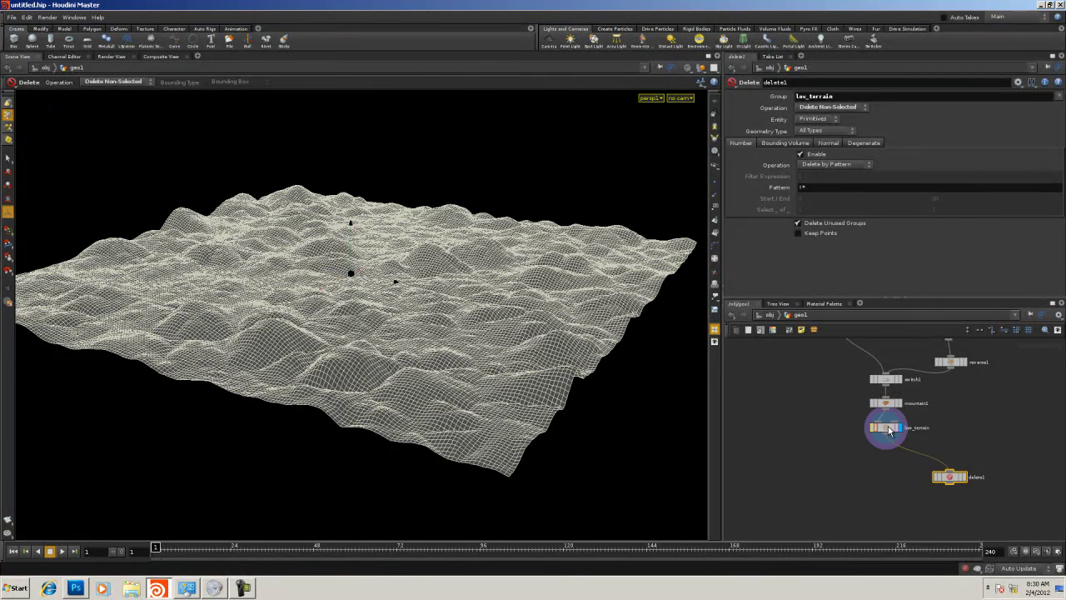
pyautogui.click(889, 429)
pyautogui.click(950, 477)
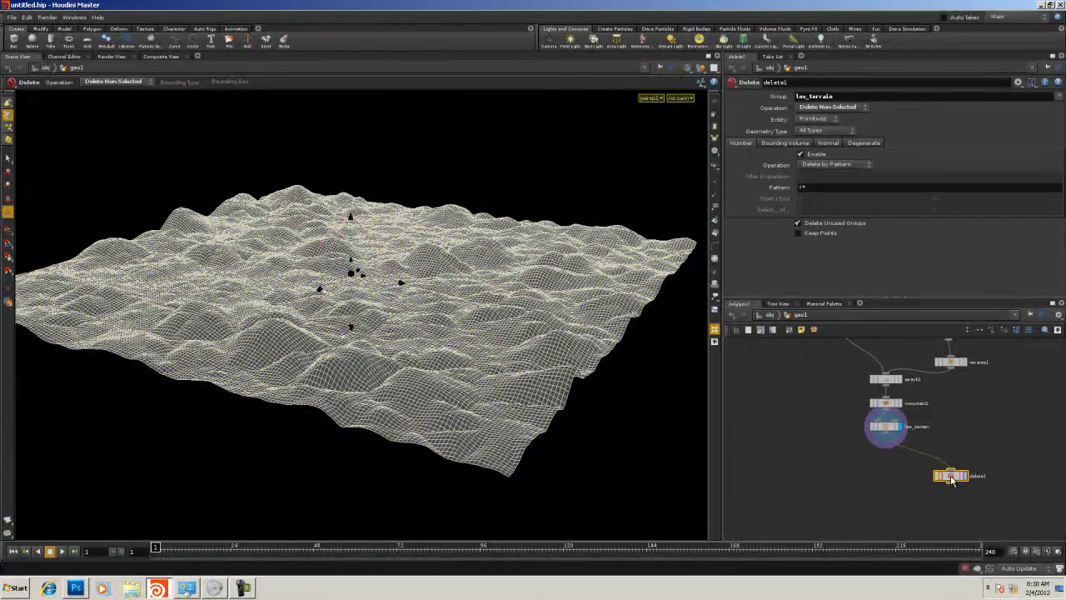
pyautogui.click(968, 477)
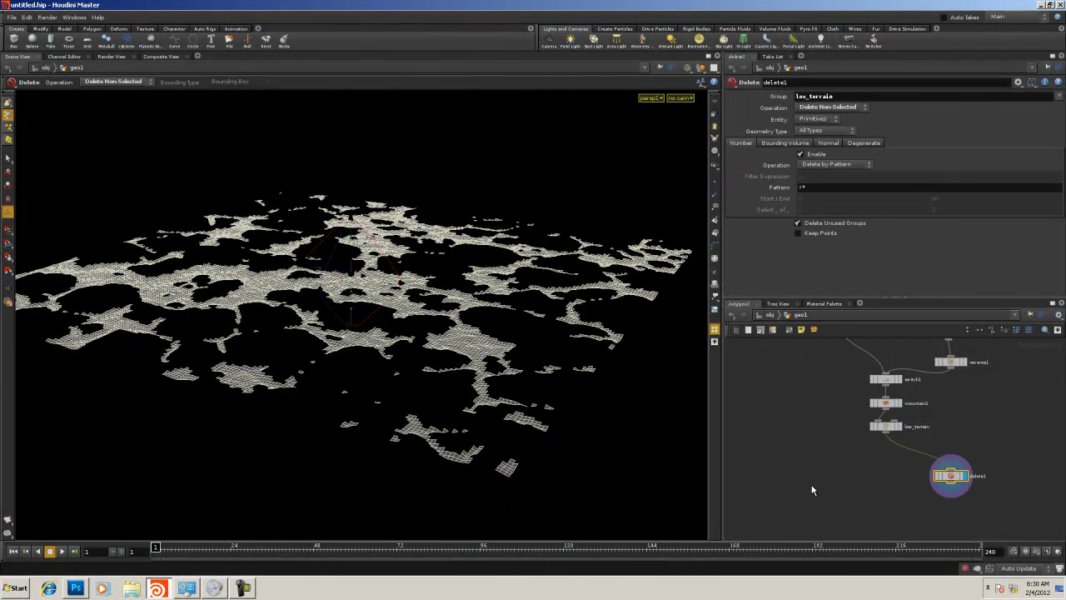
# Add a Scatter node connected after the Delete node and display its output
pyautogui.scroll(-2, 809, 472)
pyautogui.moveTo(808, 472); pyautogui.dragTo(807, 419, button='middle')
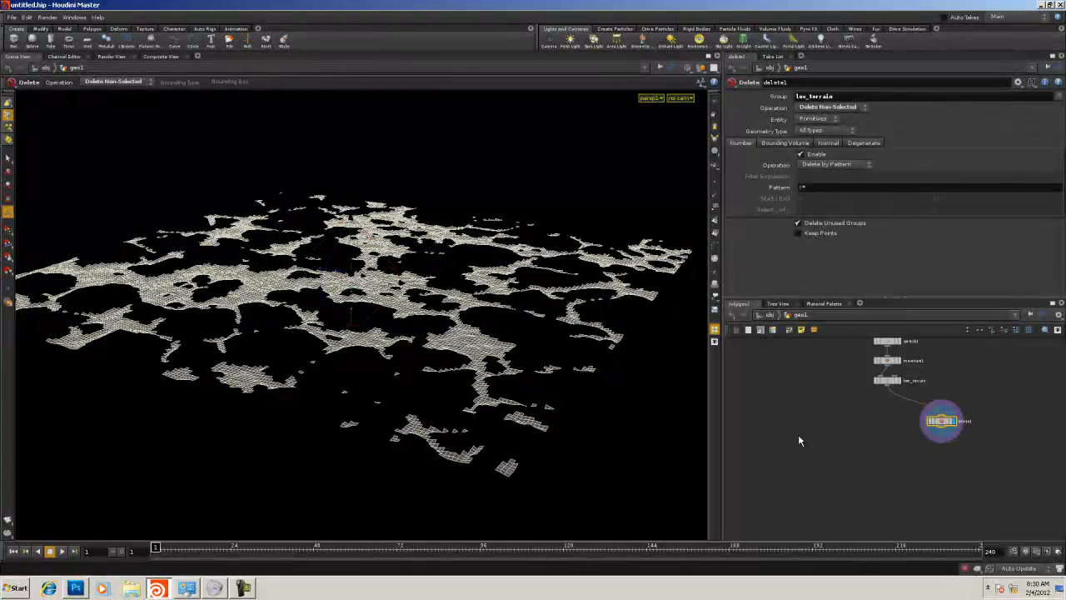
pyautogui.press('Tab')
pyautogui.write('s')
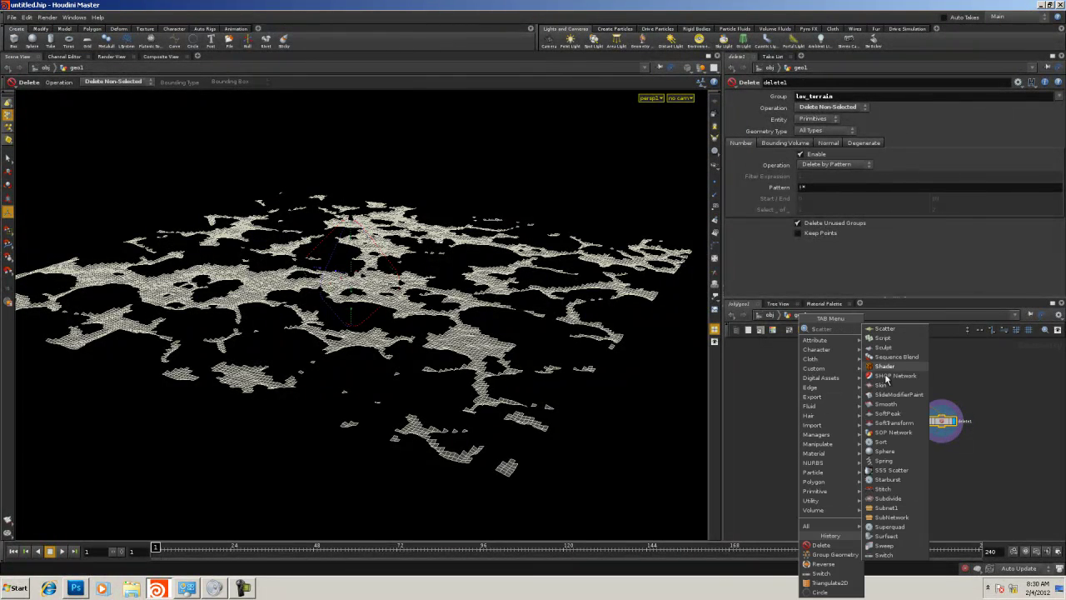
pyautogui.click(883, 329)
pyautogui.click(950, 464)
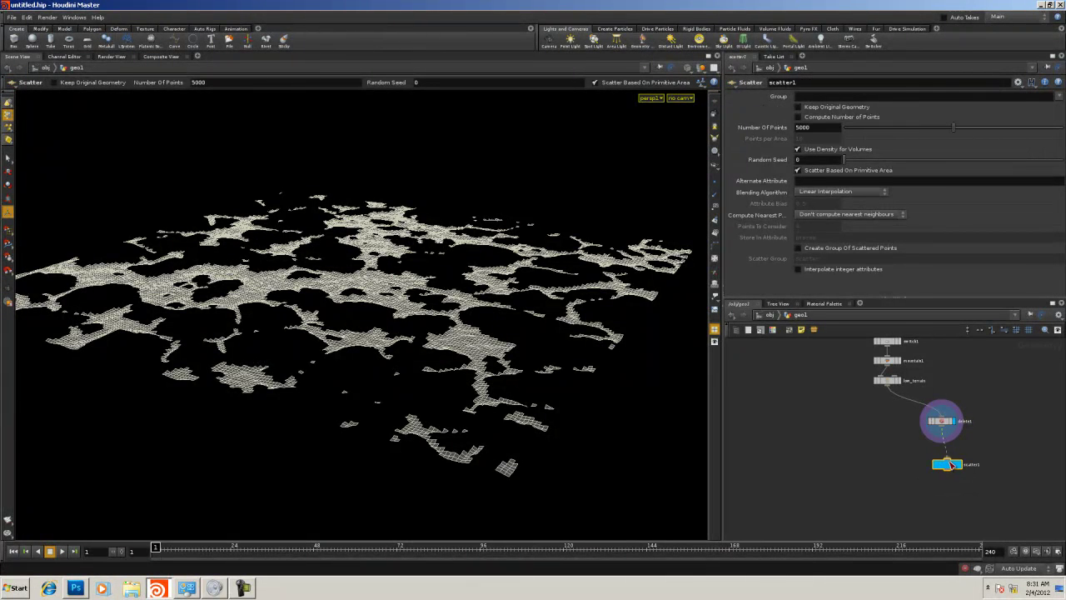
pyautogui.click(958, 465)
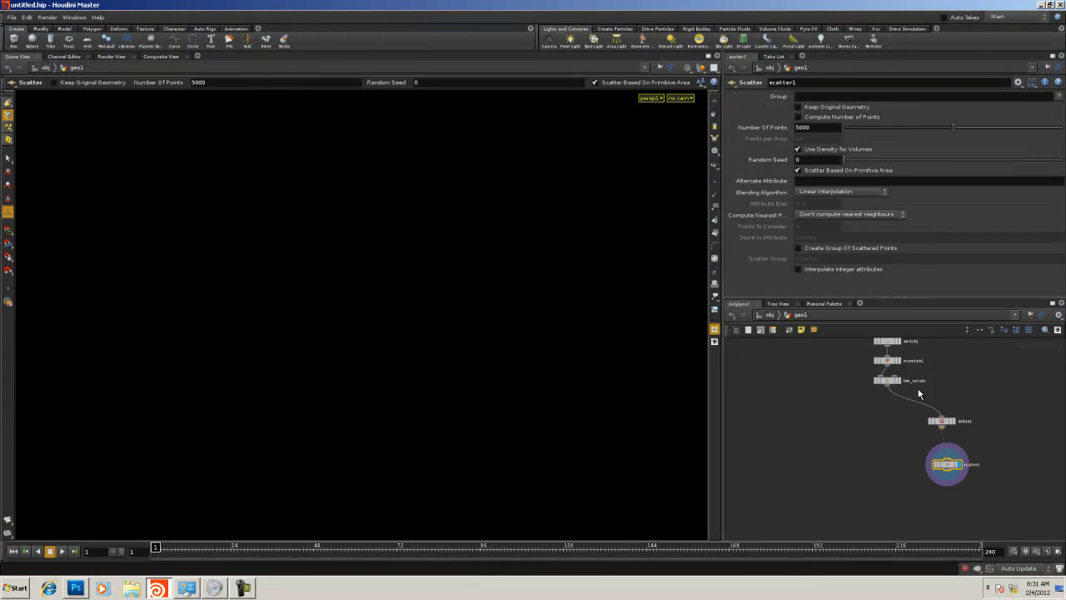
# Show points in the viewport and raise the Scatter node's number of points to 10000
pyautogui.click(715, 181)
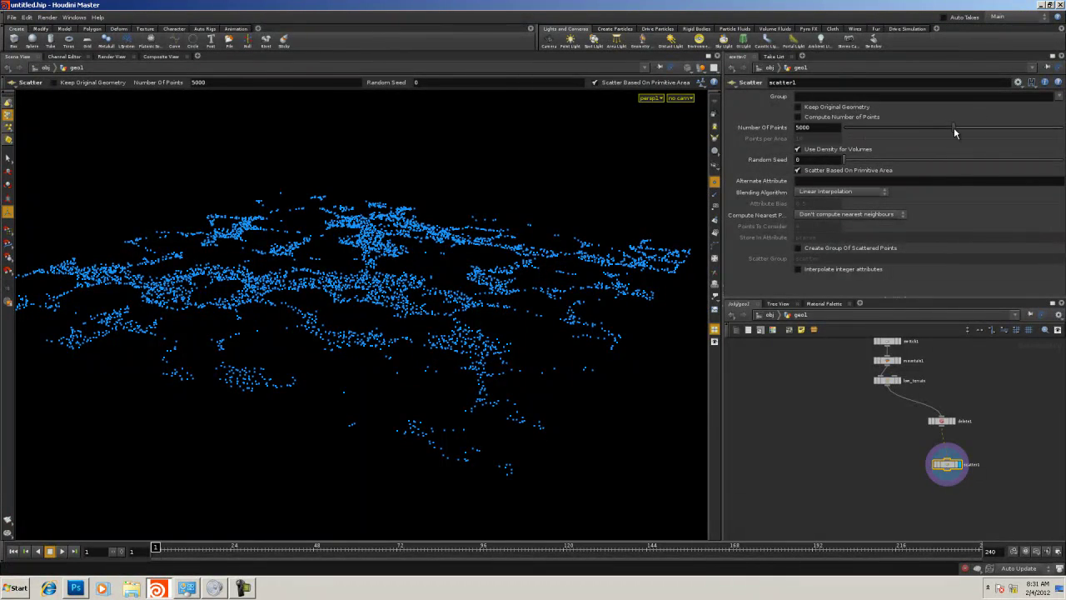
pyautogui.moveTo(954, 129); pyautogui.dragTo(871, 137)
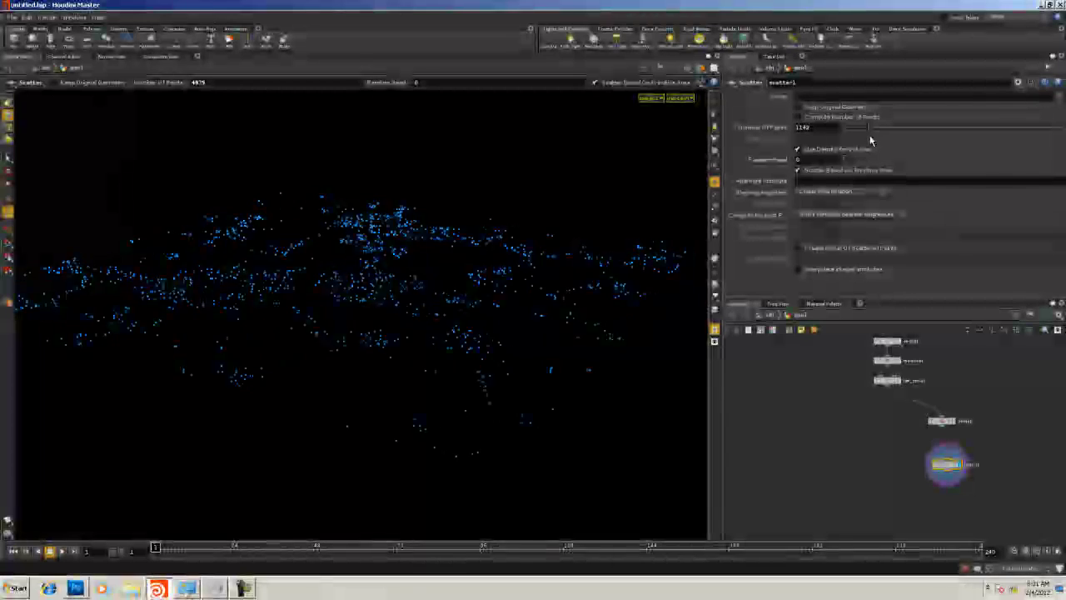
pyautogui.moveTo(871, 141); pyautogui.dragTo(1062, 138)
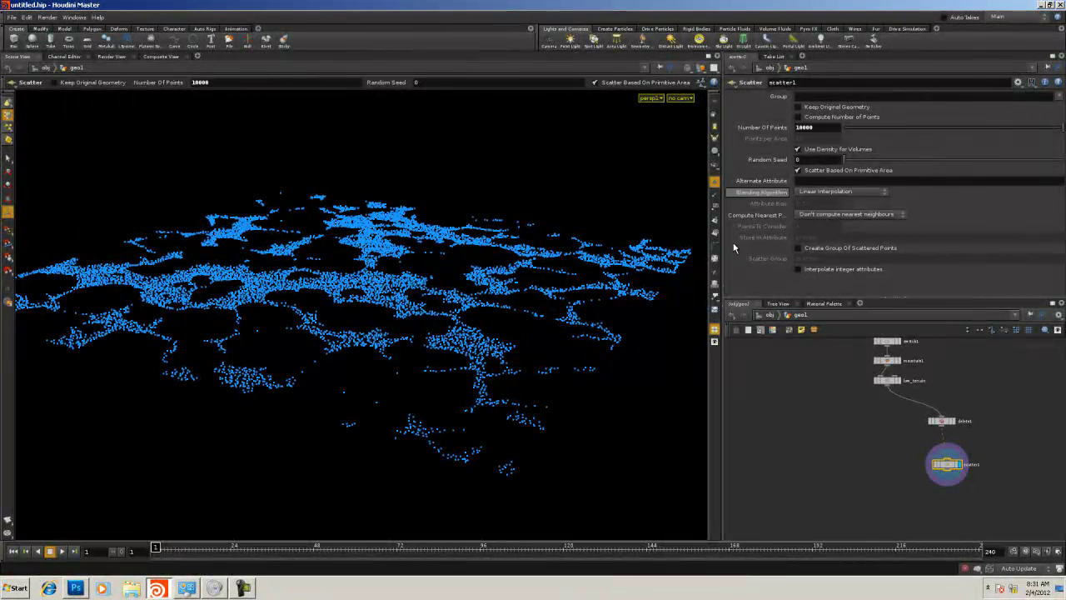
# Add a Fuse node after the Scatter node and set it to Snap by distance with a snap distance of about 3.803
pyautogui.press('Tab')
pyautogui.write('fu')
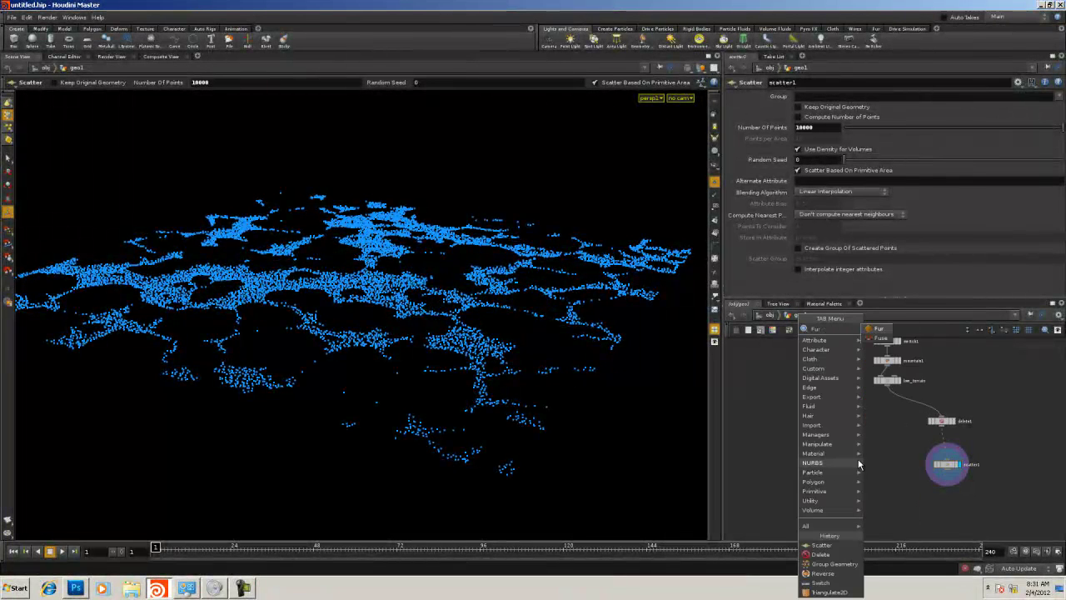
pyautogui.click(882, 338)
pyautogui.click(952, 516)
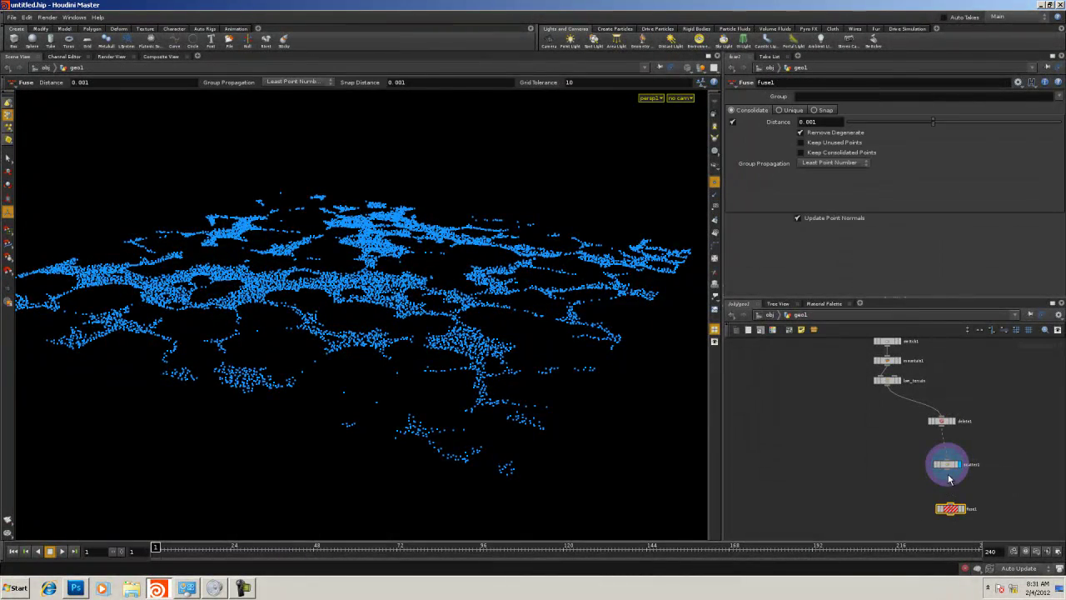
pyautogui.moveTo(804, 147); pyautogui.dragTo(821, 135, button='middle')
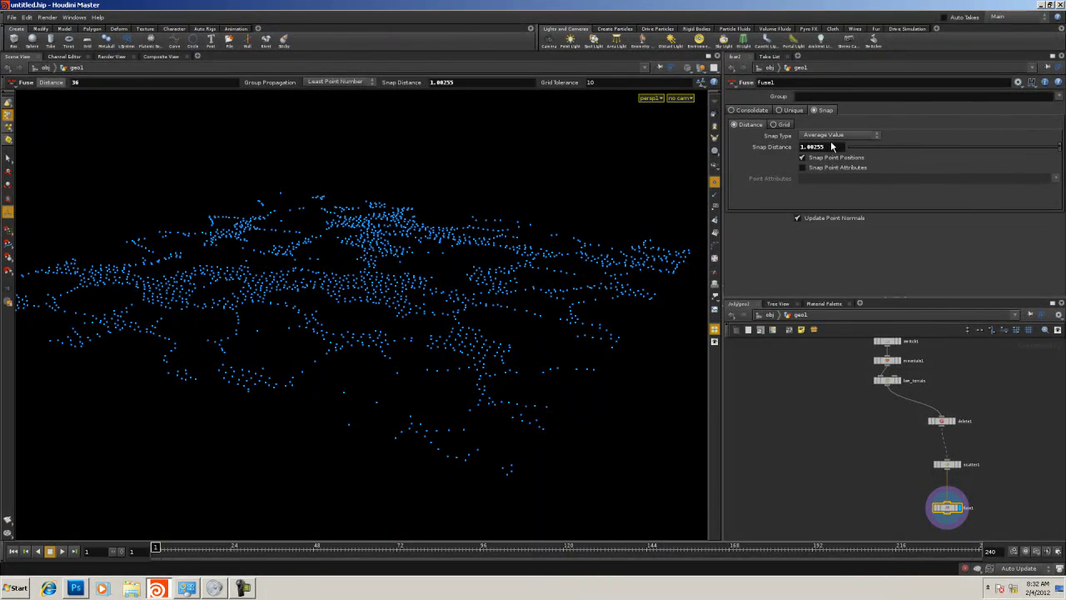
pyautogui.moveTo(831, 146); pyautogui.dragTo(956, 127, button='middle')
# Reduce the Scatter node's number of points to 736 and return to the Fuse node
pyautogui.click(947, 464)
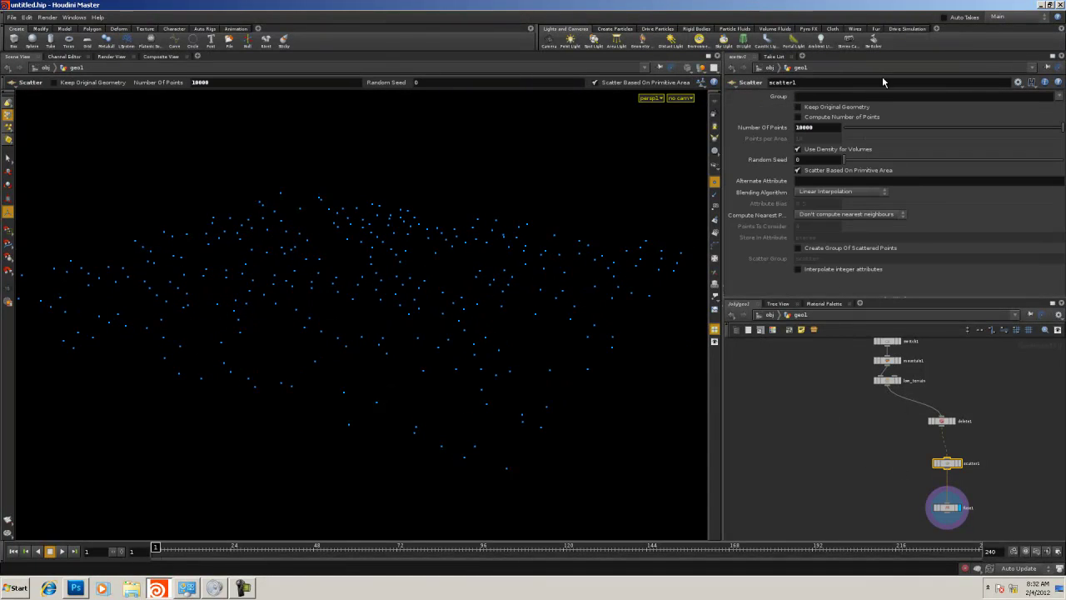
pyautogui.moveTo(1062, 133); pyautogui.dragTo(859, 129)
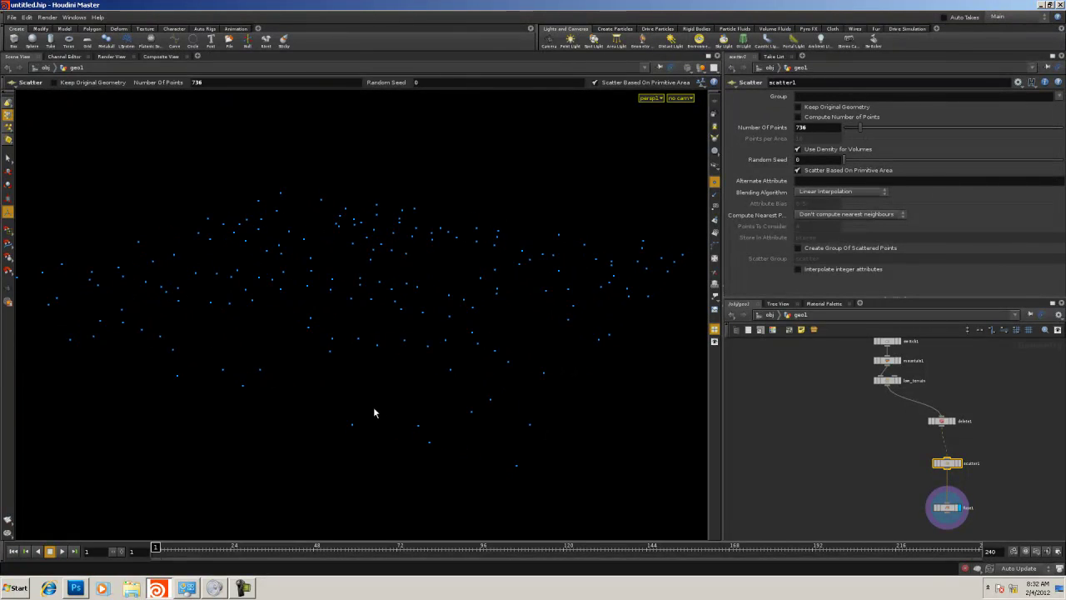
pyautogui.moveTo(374, 407); pyautogui.dragTo(314, 383)
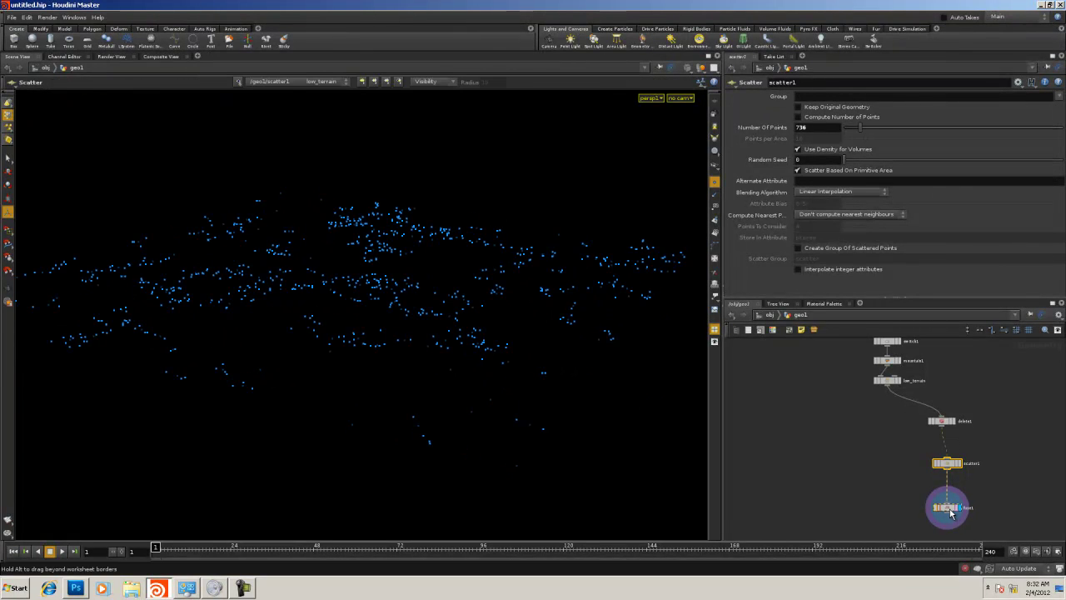
pyautogui.click(949, 508)
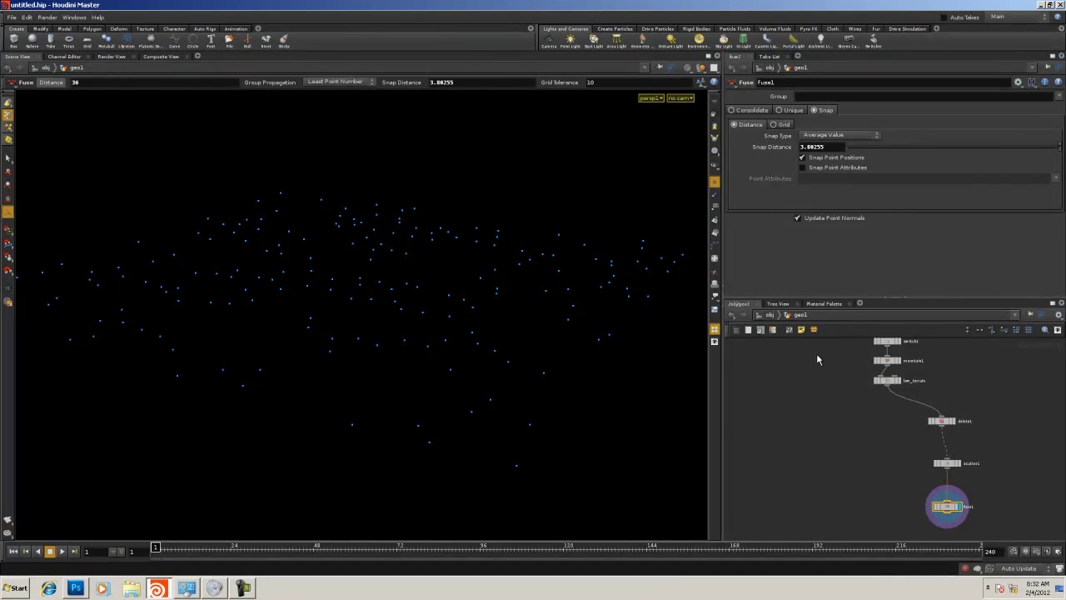
# Temporarily template low_terrain behind the fused points and examine how the points sit on the terrain surface
pyautogui.click(898, 382)
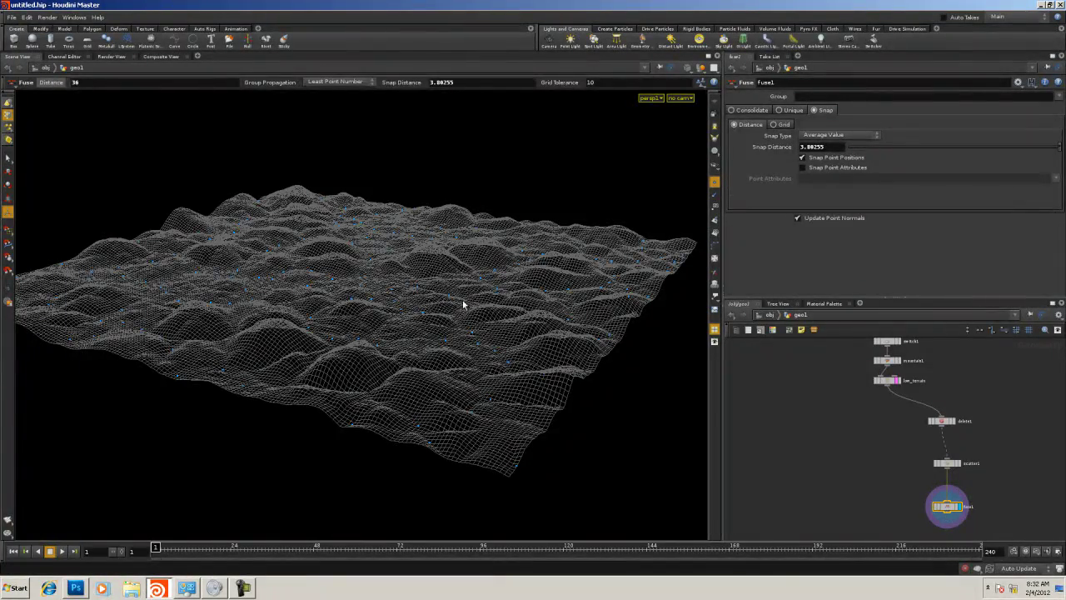
pyautogui.press('Escape')
pyautogui.moveTo(461, 300); pyautogui.dragTo(424, 312)
pyautogui.moveTo(425, 313); pyautogui.dragTo(581, 312, button='right')
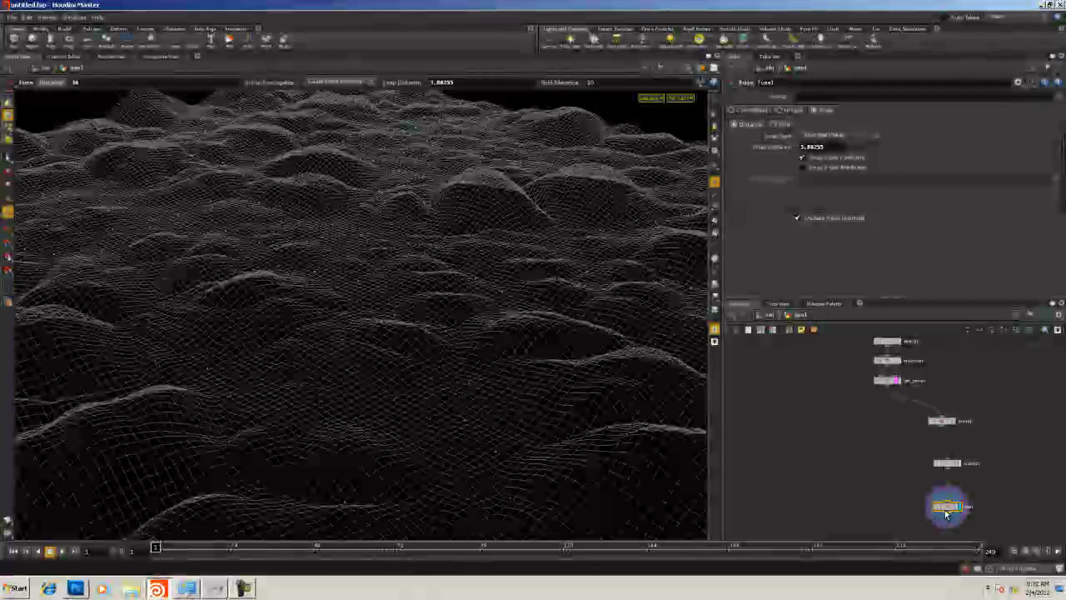
pyautogui.click(897, 382)
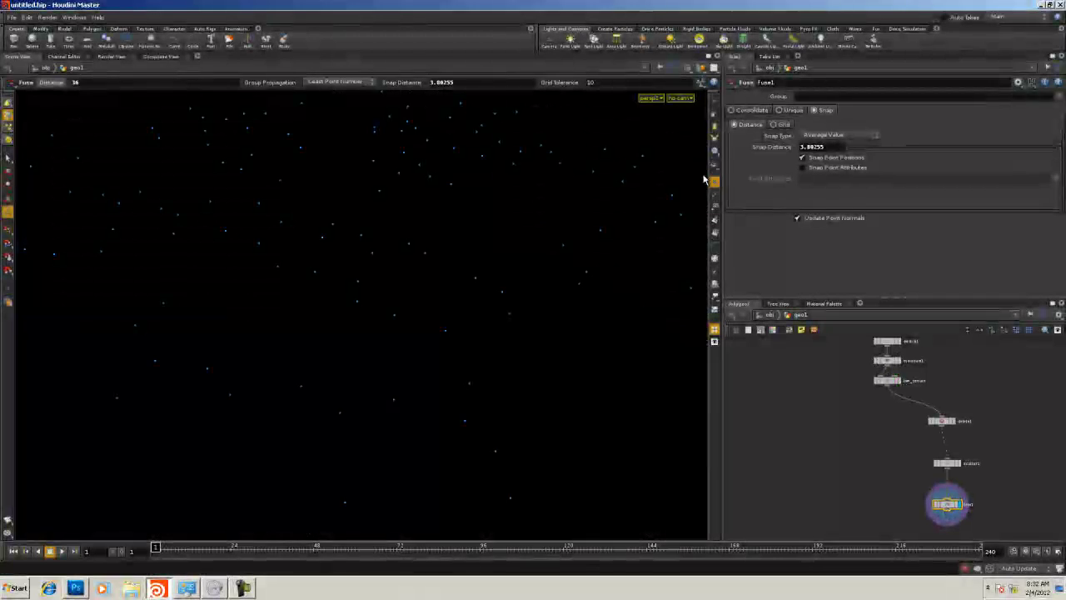
pyautogui.moveTo(254, 338); pyautogui.dragTo(619, 342, button='right')
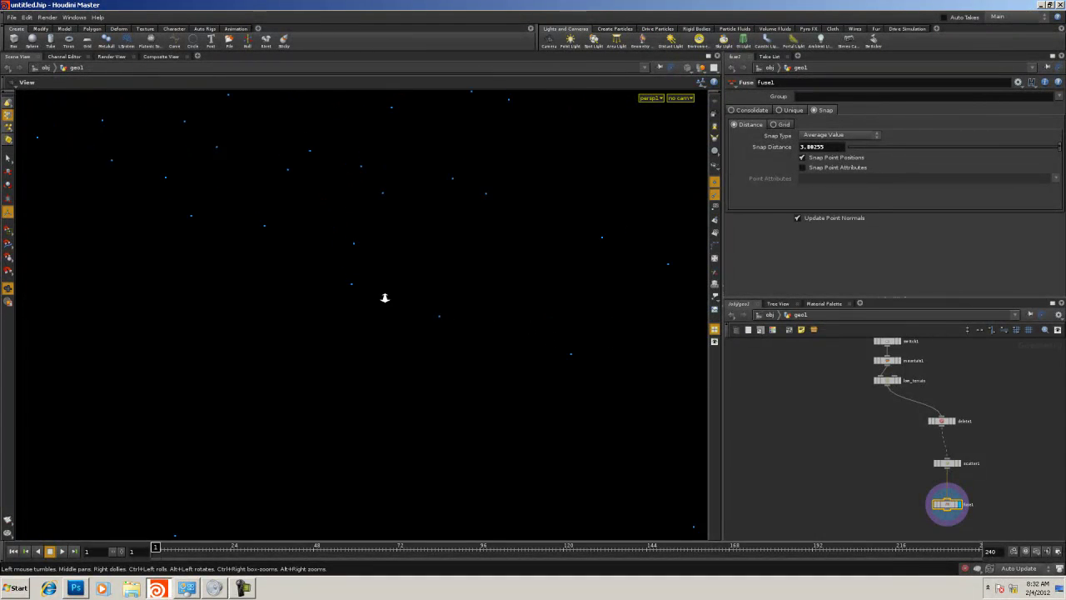
pyautogui.moveTo(379, 302)
pyautogui.mouseDown()
pyautogui.moveTo(385, 268)
pyautogui.moveTo(374, 307)
pyautogui.mouseUp()
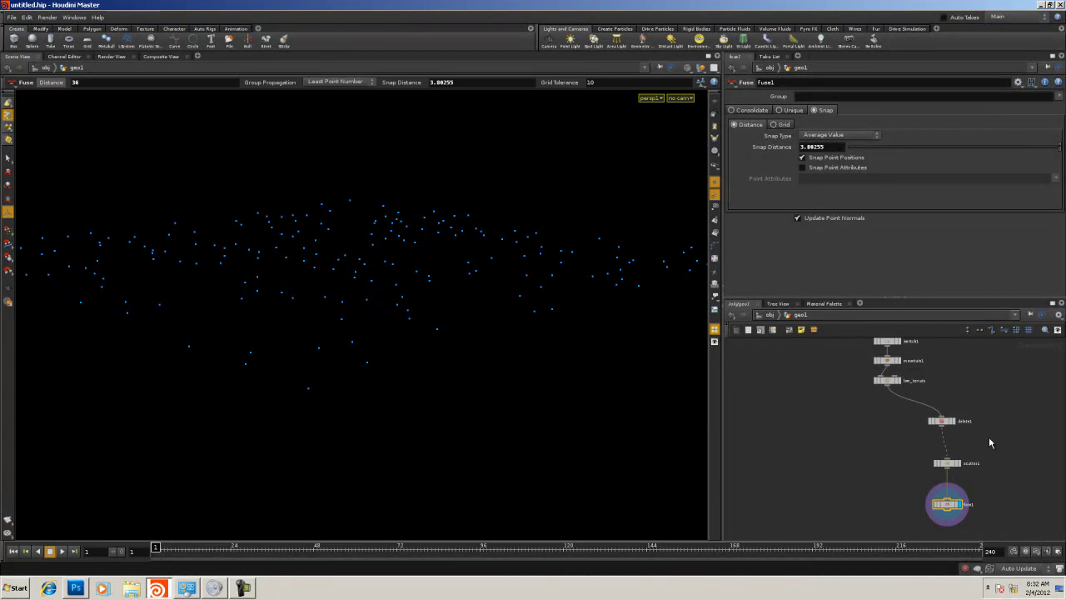
# Display the Delete node's output with primitive normals shown and examine the normal directions on the low terrain up close
pyautogui.click(900, 385)
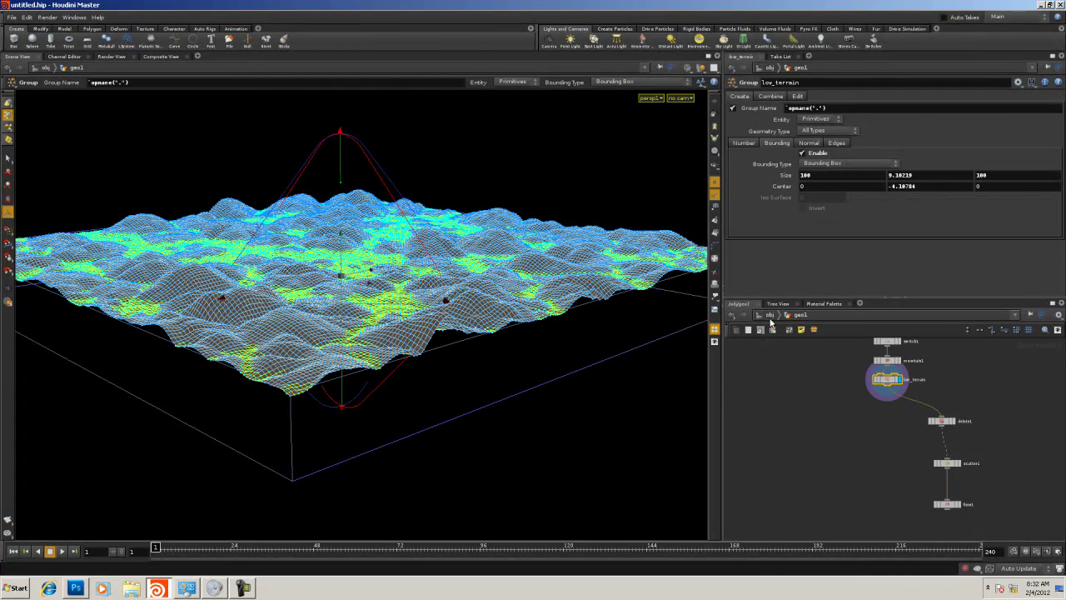
pyautogui.click(954, 423)
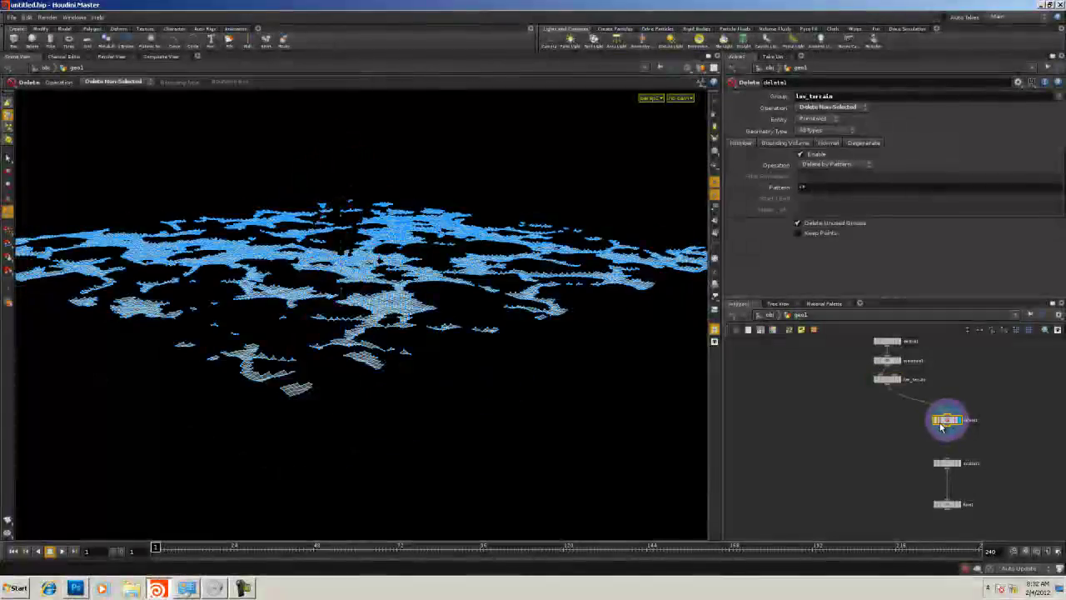
pyautogui.click(714, 220)
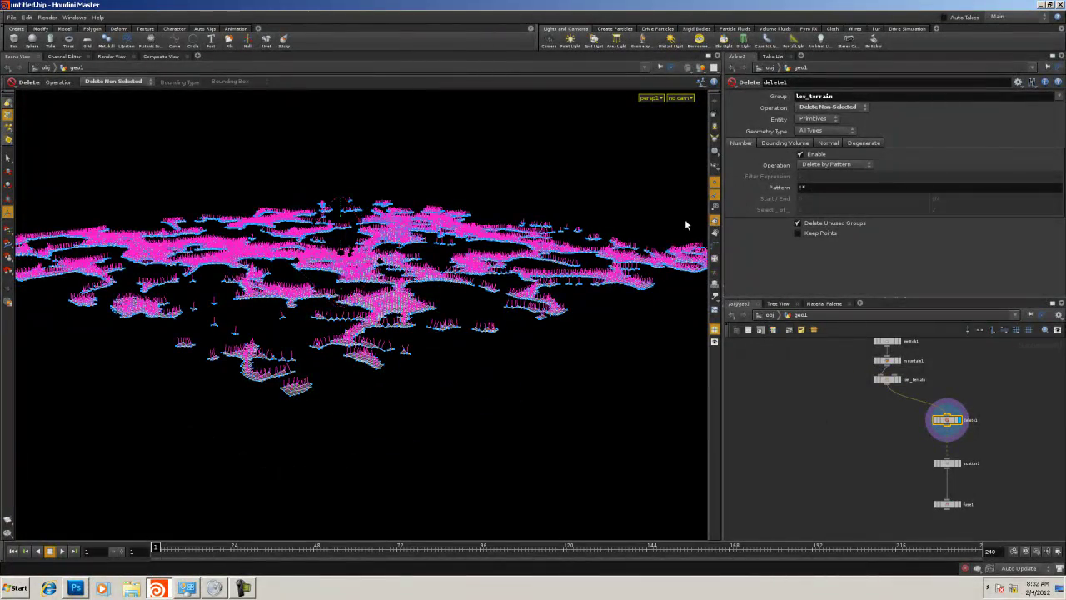
pyautogui.press('Escape')
pyautogui.moveTo(136, 395); pyautogui.dragTo(262, 364)
pyautogui.moveTo(263, 365); pyautogui.dragTo(350, 350, button='right')
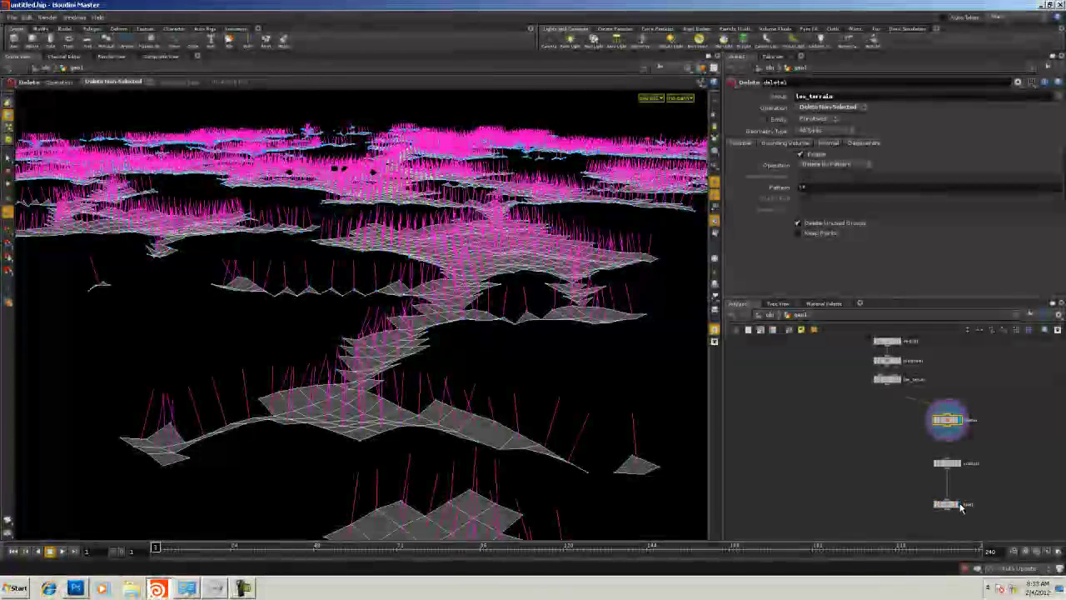
# Add a Point node connected after the Fuse node and display its output
pyautogui.click(947, 504)
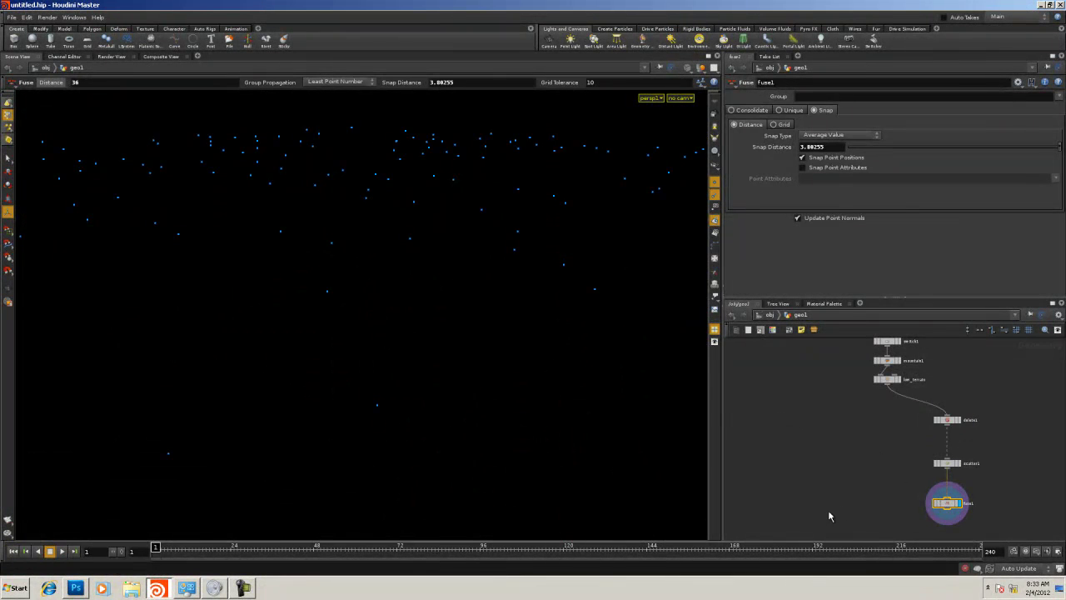
pyautogui.moveTo(829, 517); pyautogui.dragTo(791, 420, button='middle')
pyautogui.press('Tab')
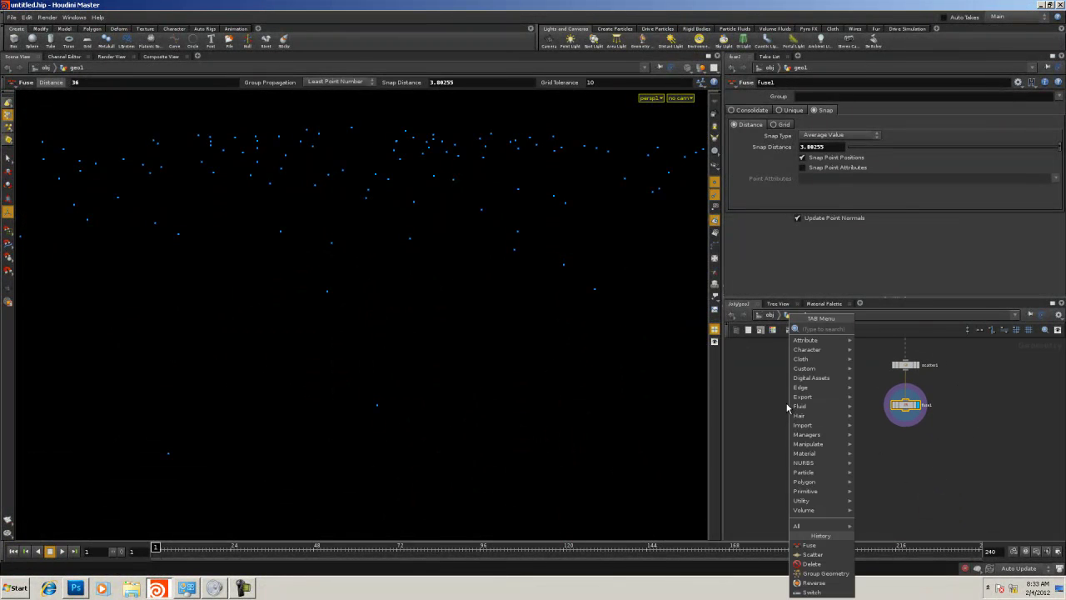
pyautogui.write('Point')
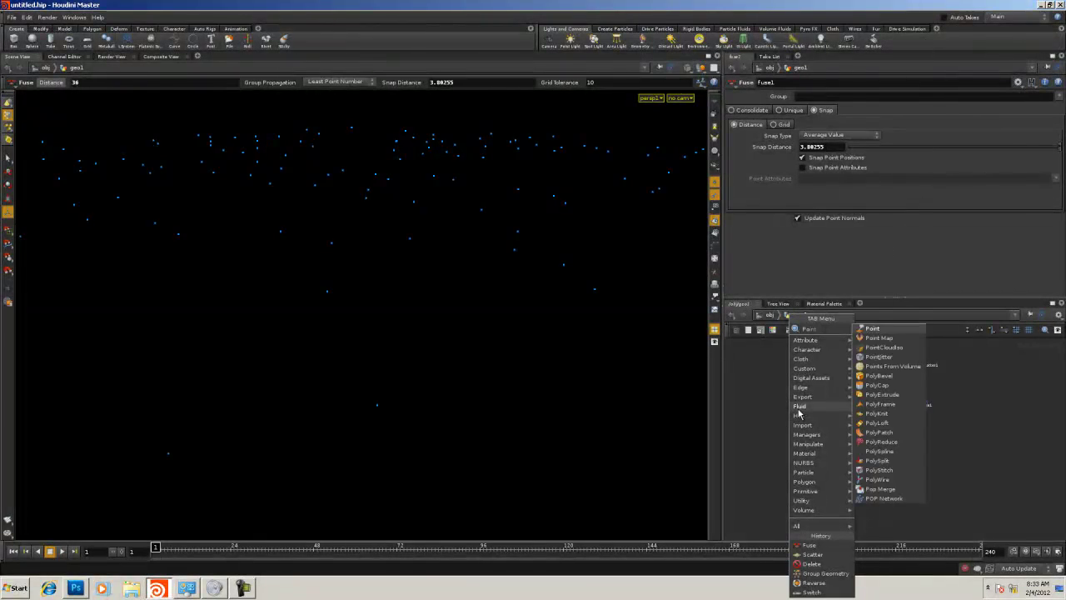
pyautogui.click(873, 331)
pyautogui.click(906, 441)
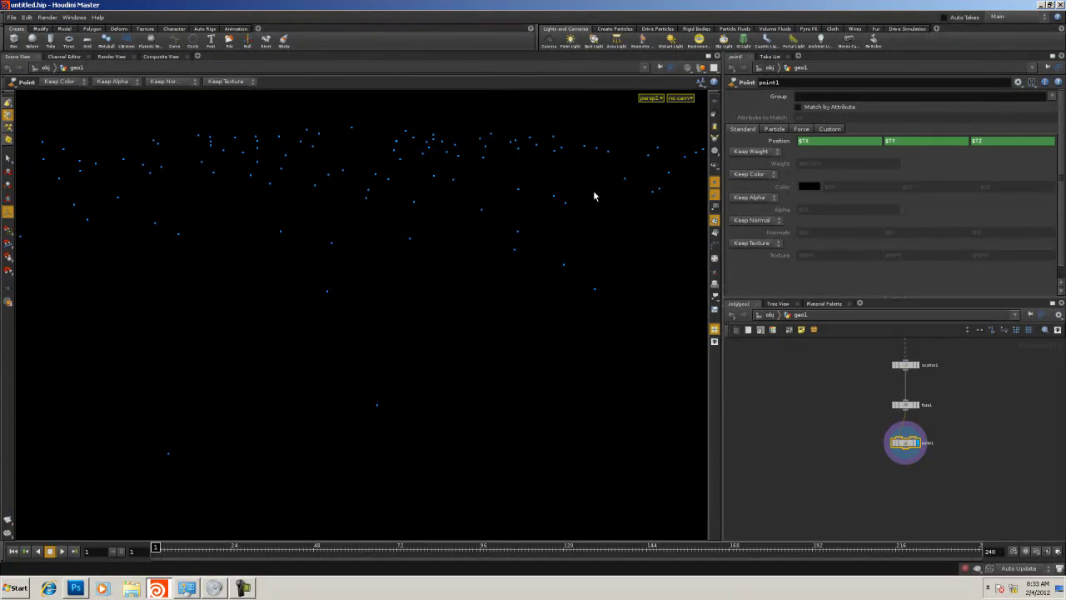
# Set the Point node to Add Normal, clear the normal expressions, and set the normals to 0, 1, 0
pyautogui.click(765, 221)
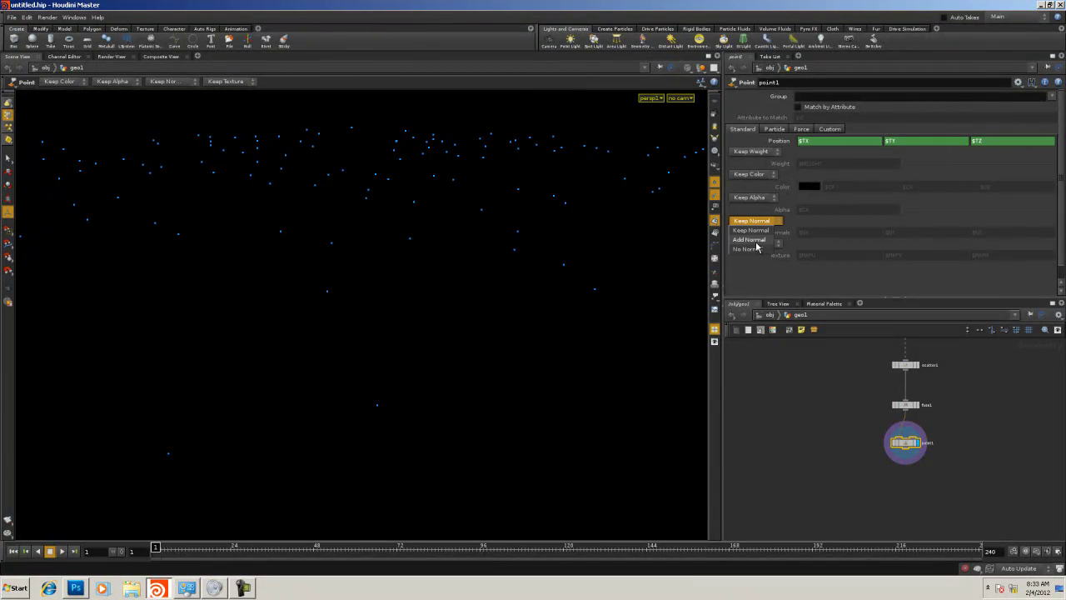
pyautogui.click(760, 247)
pyautogui.rightClick(770, 239)
pyautogui.click(800, 337)
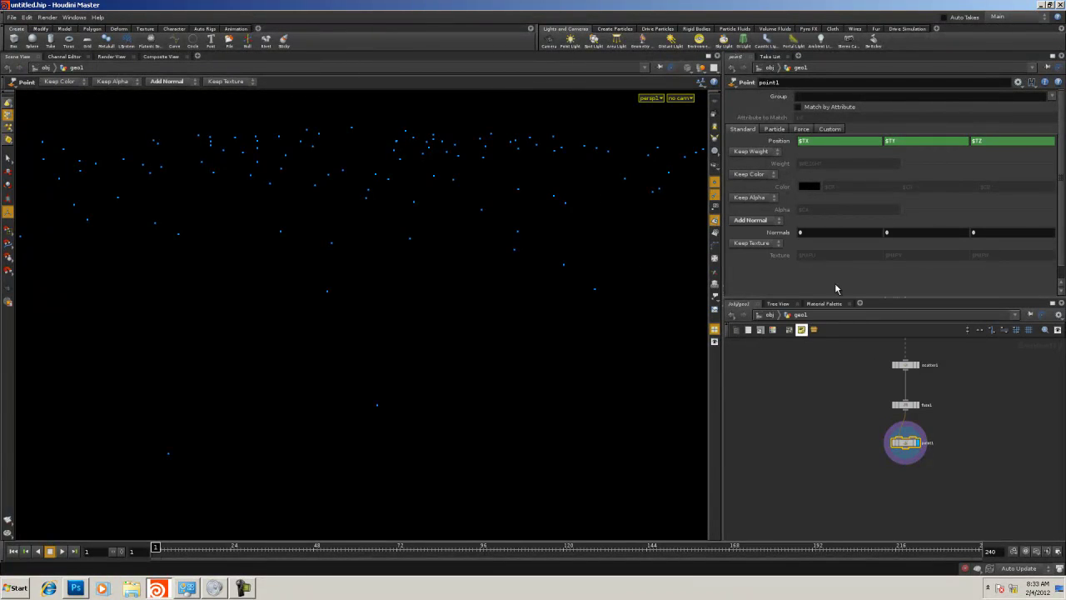
pyautogui.click(893, 234)
pyautogui.write('1')
pyautogui.click(714, 245)
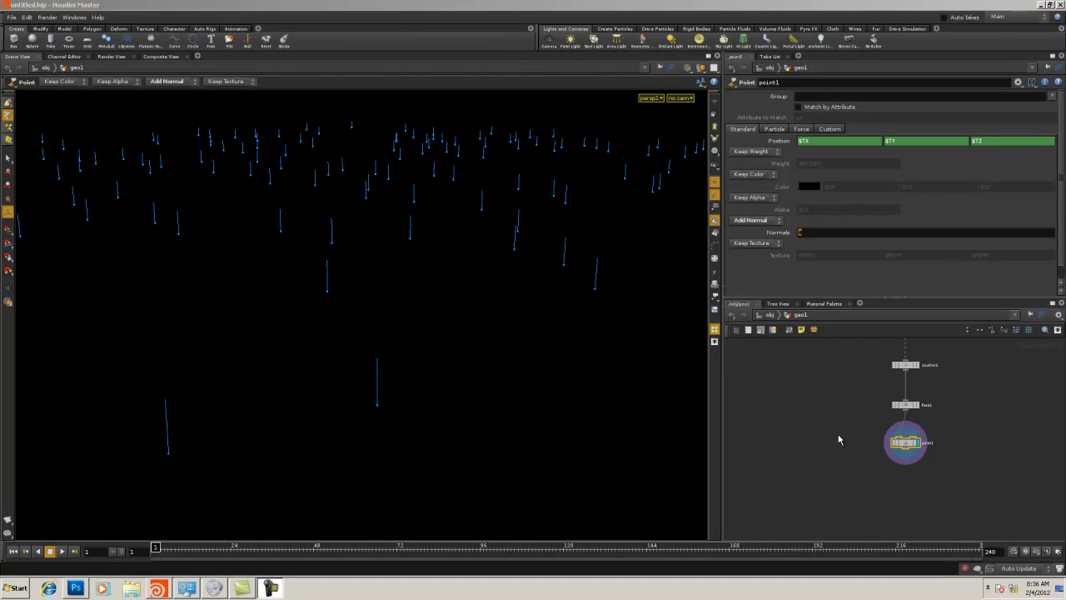
pyautogui.moveTo(837, 438); pyautogui.dragTo(813, 451, button='right')
pyautogui.scroll(3, 813, 454)
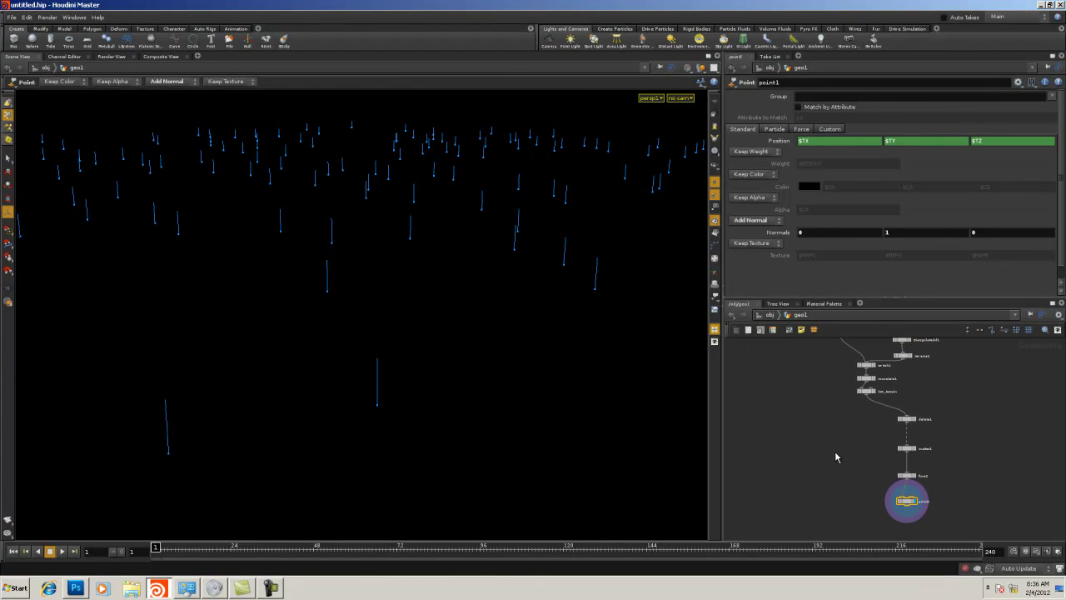
pyautogui.moveTo(840, 444); pyautogui.dragTo(832, 481, button='middle')
pyautogui.moveTo(801, 441); pyautogui.dragTo(781, 505, button='middle')
pyautogui.scroll(-2, 779, 493)
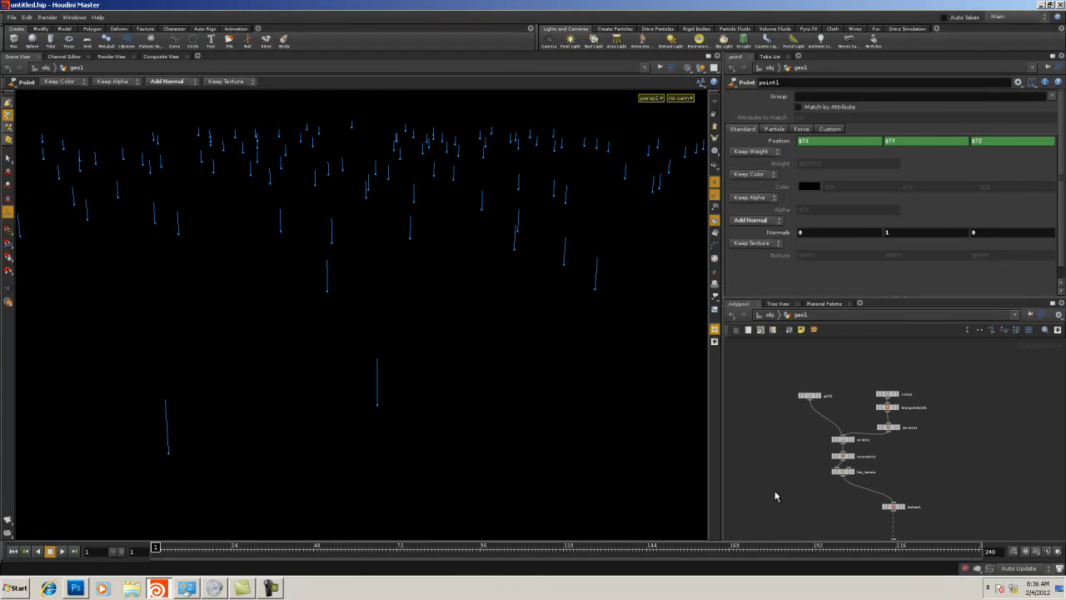
# Set the viewer's tool option so that new tools create in context, and move to an empty area of the network
pyautogui.moveTo(959, 455); pyautogui.dragTo(844, 448, button='middle')
pyautogui.moveTo(844, 447); pyautogui.dragTo(858, 440, button='right')
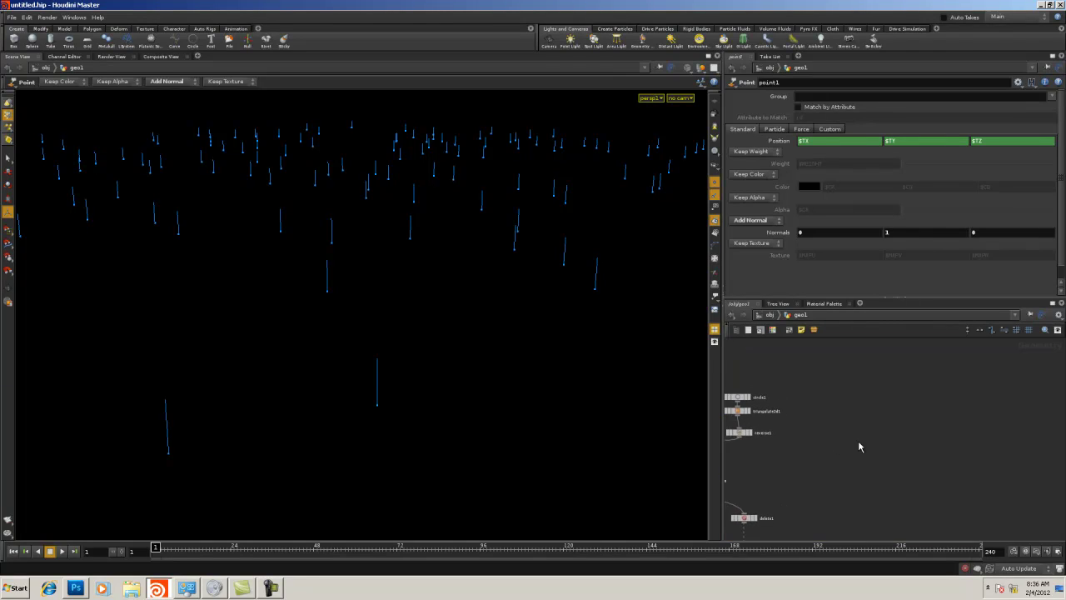
pyautogui.moveTo(858, 439); pyautogui.dragTo(847, 443, button='middle')
pyautogui.moveTo(845, 446); pyautogui.dragTo(856, 439, button='right')
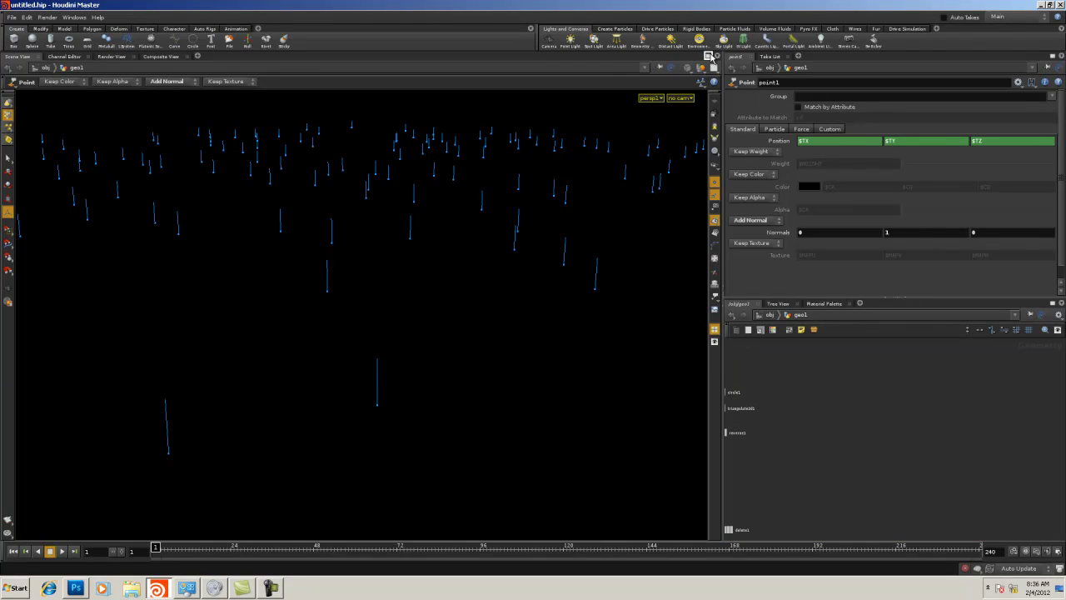
pyautogui.click(700, 82)
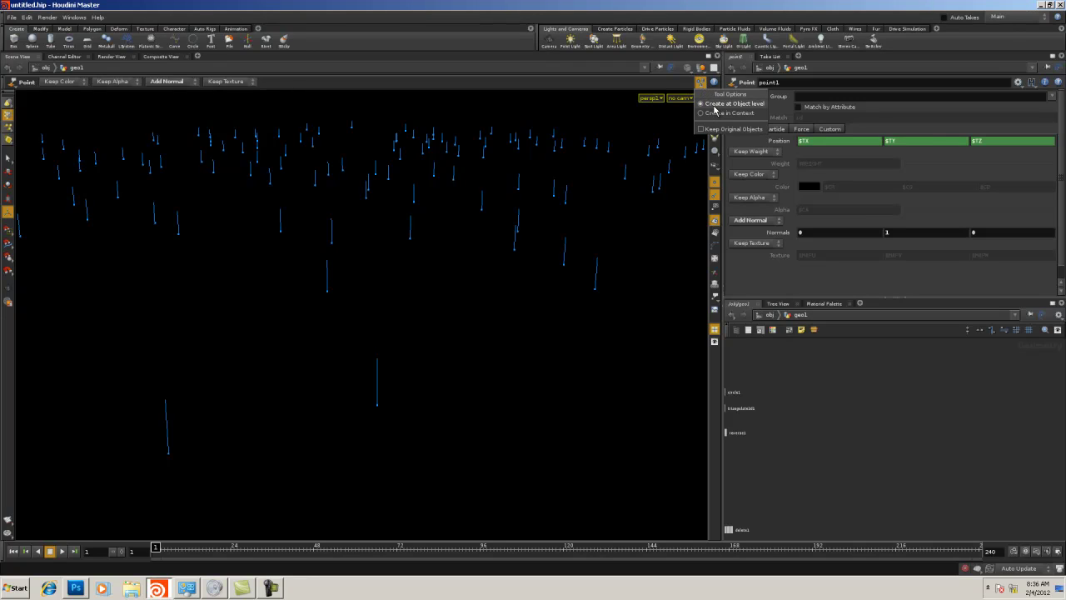
pyautogui.click(716, 113)
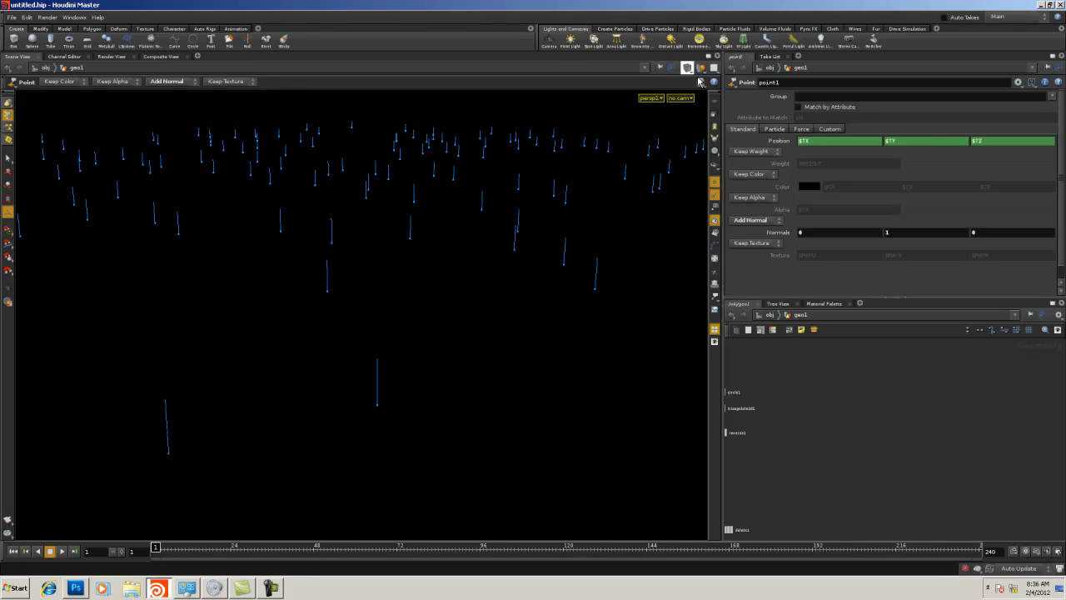
pyautogui.click(701, 83)
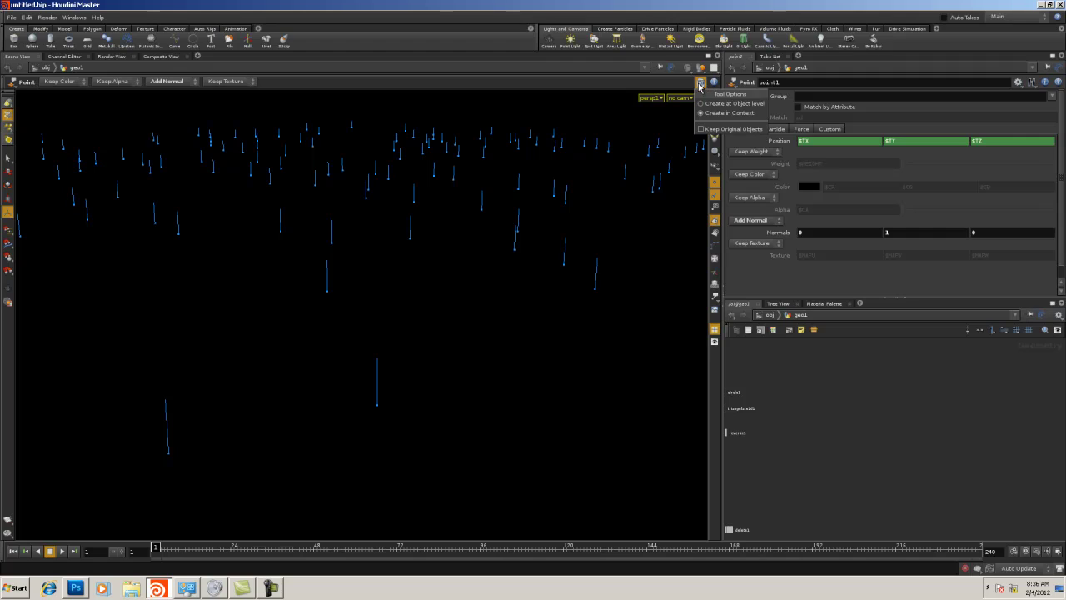
pyautogui.click(710, 115)
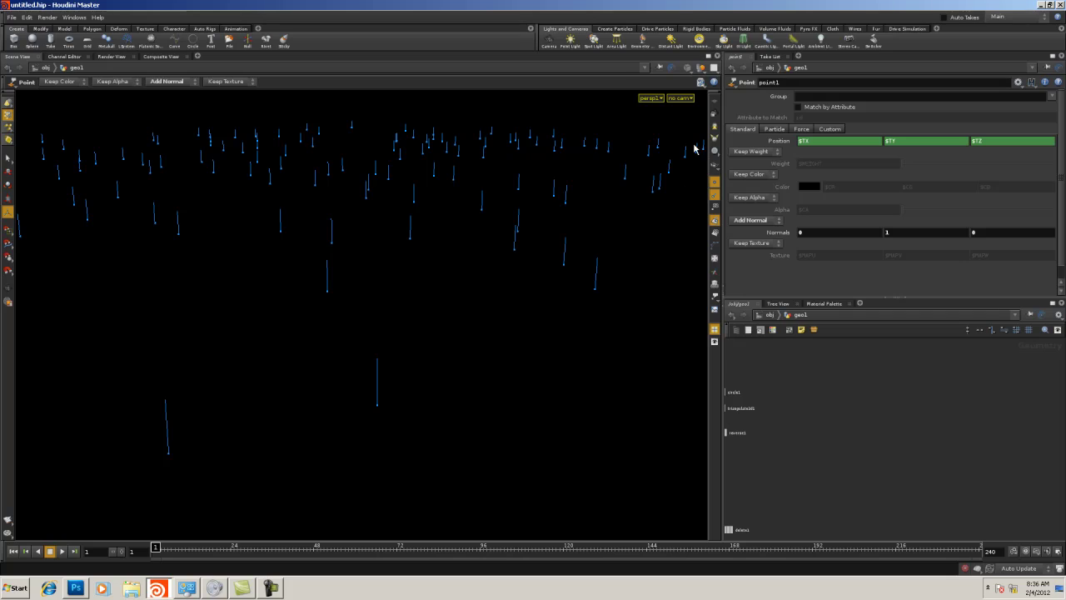
pyautogui.click(700, 87)
# Add a Tube node in an empty area of the network and set its primitive type to Polygon
pyautogui.press('Tab')
pyautogui.moveTo(837, 416)
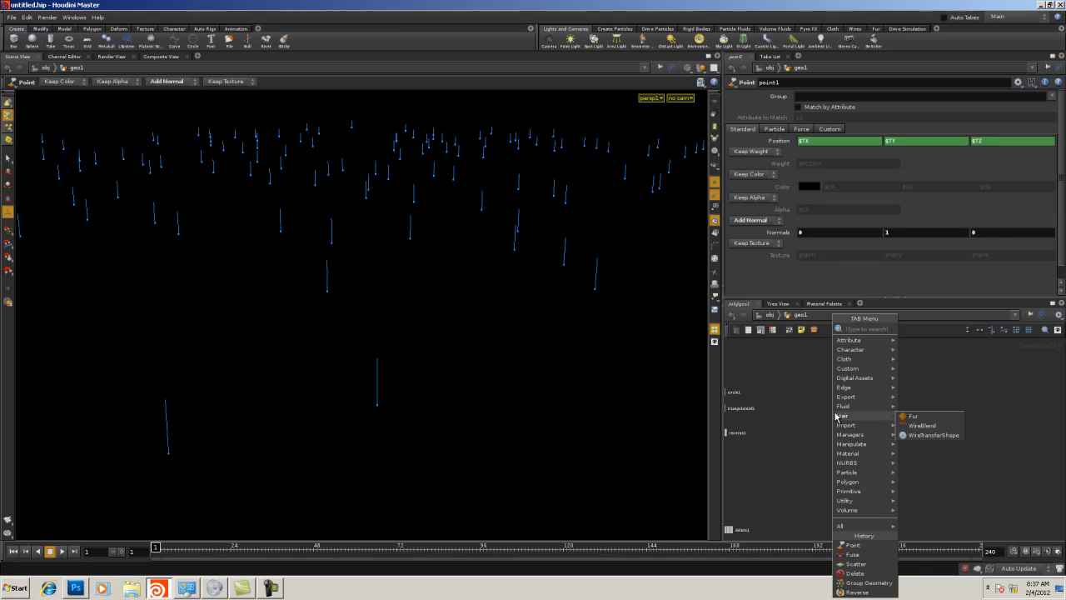
pyautogui.write('t')
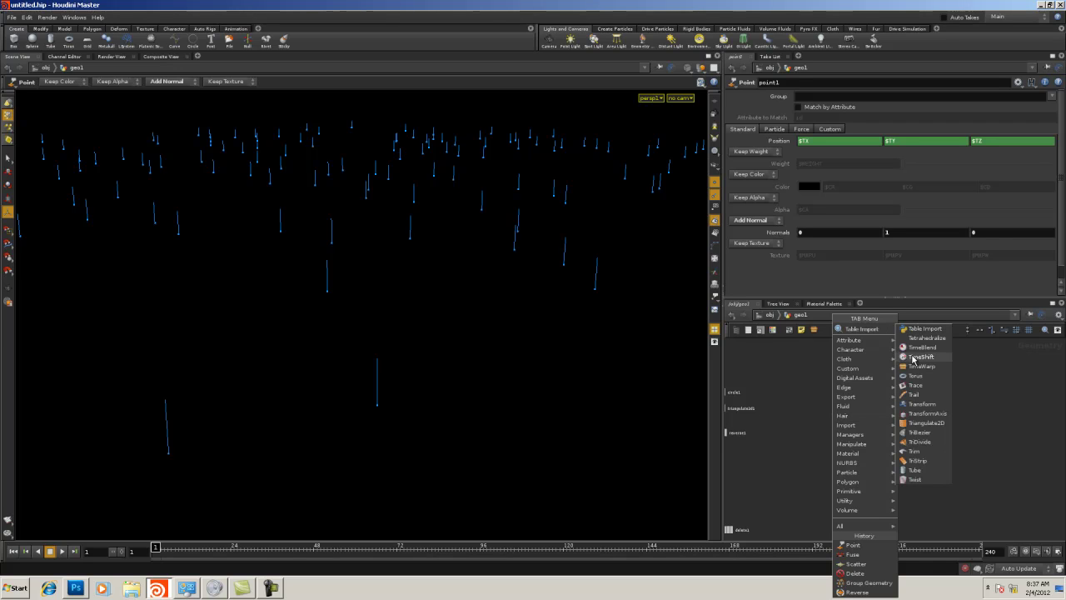
pyautogui.click(914, 470)
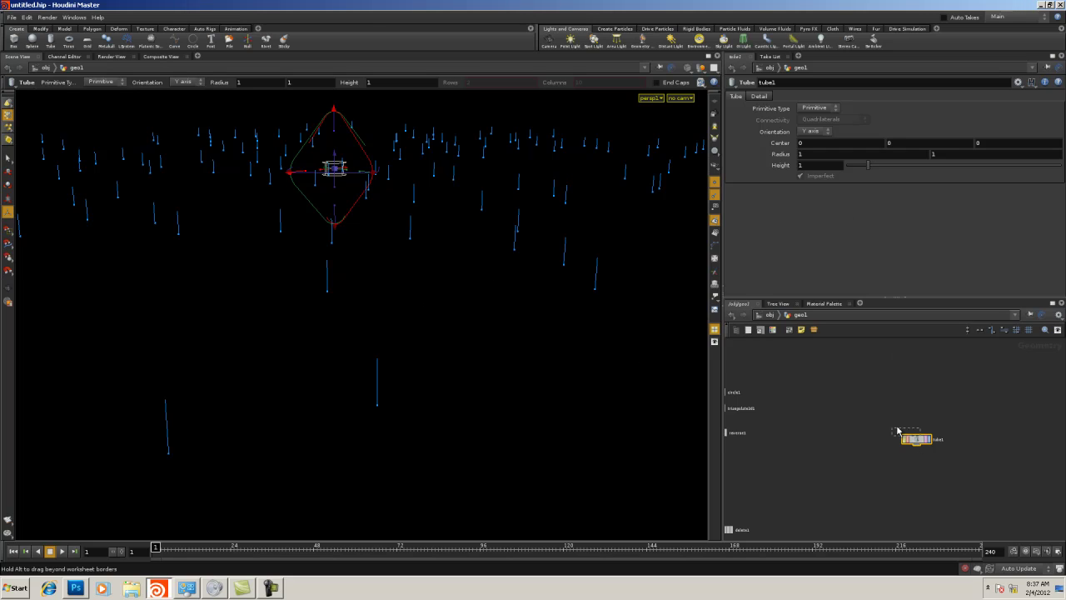
pyautogui.click(856, 374)
pyautogui.click(816, 108)
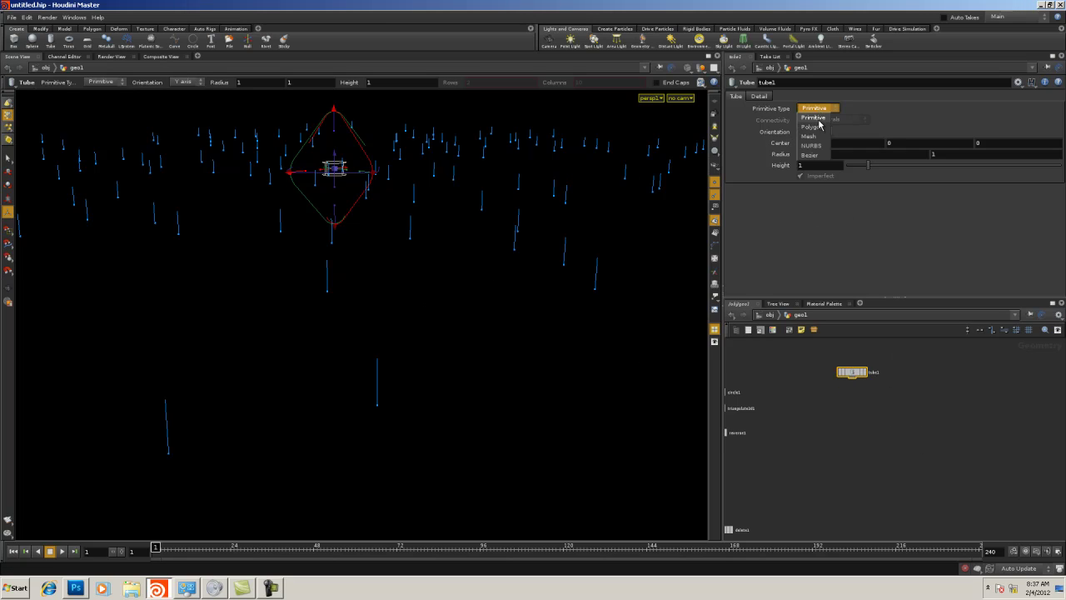
pyautogui.click(812, 126)
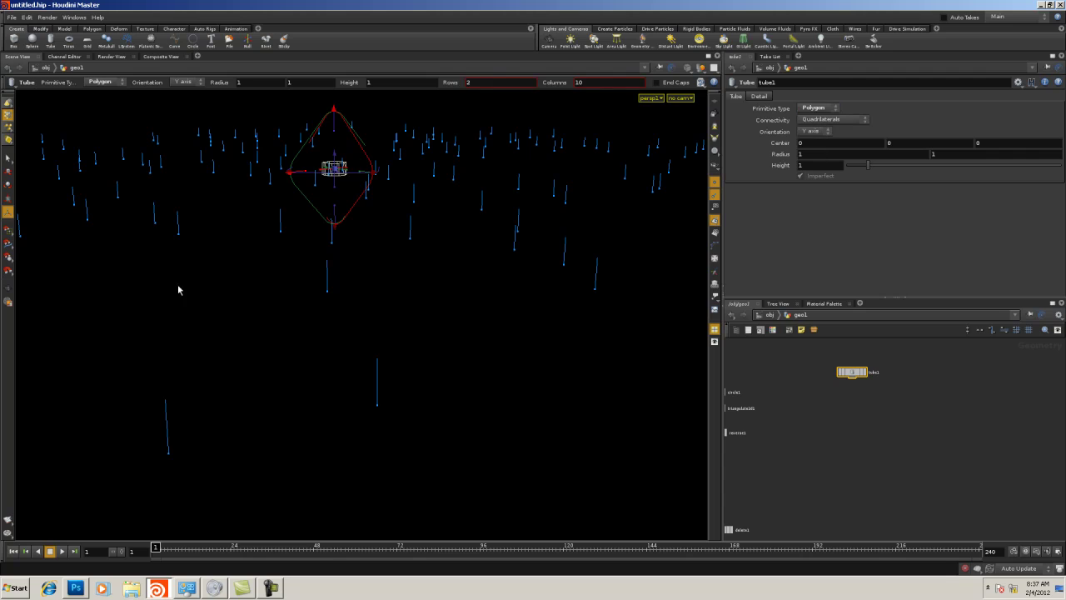
# Display the Tube node's output and frame the tube in the viewport
pyautogui.click(865, 373)
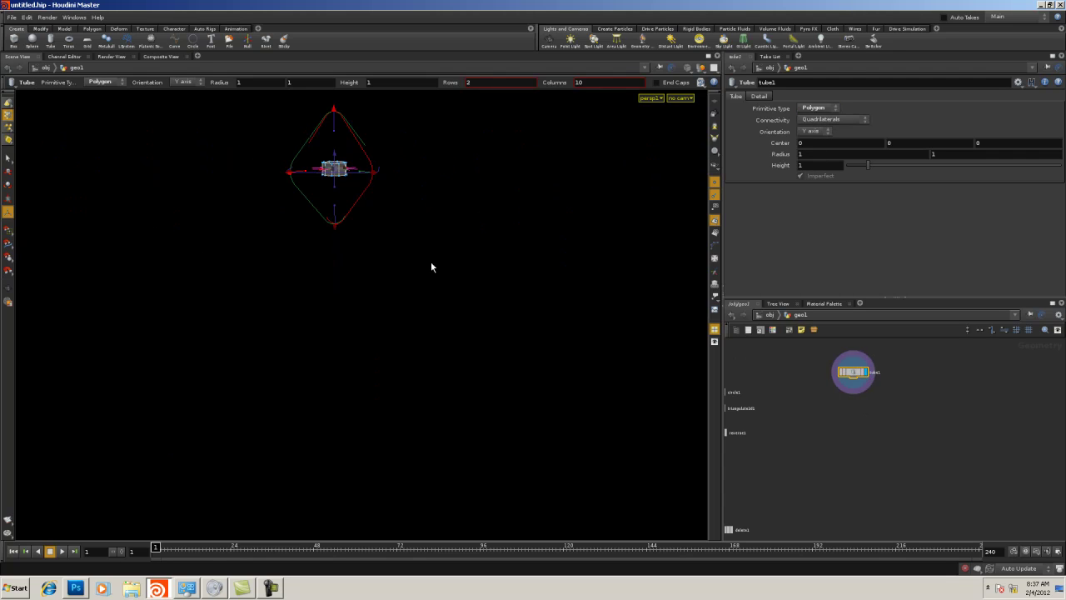
pyautogui.press('Escape')
pyautogui.press('h')
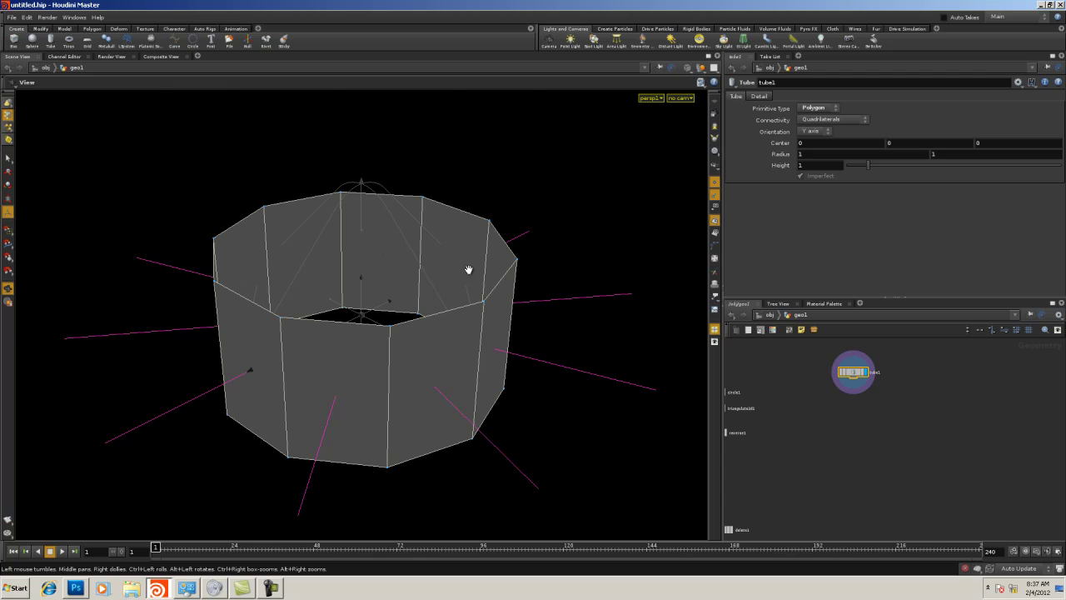
pyautogui.press('Return')
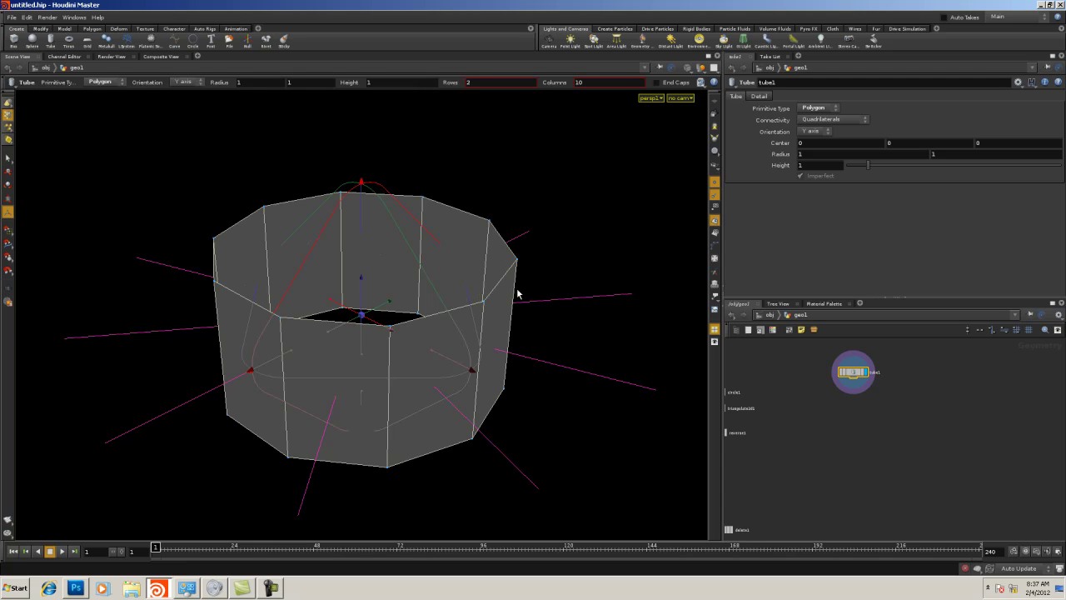
pyautogui.press('Escape')
pyautogui.moveTo(504, 281); pyautogui.dragTo(379, 266, button='right')
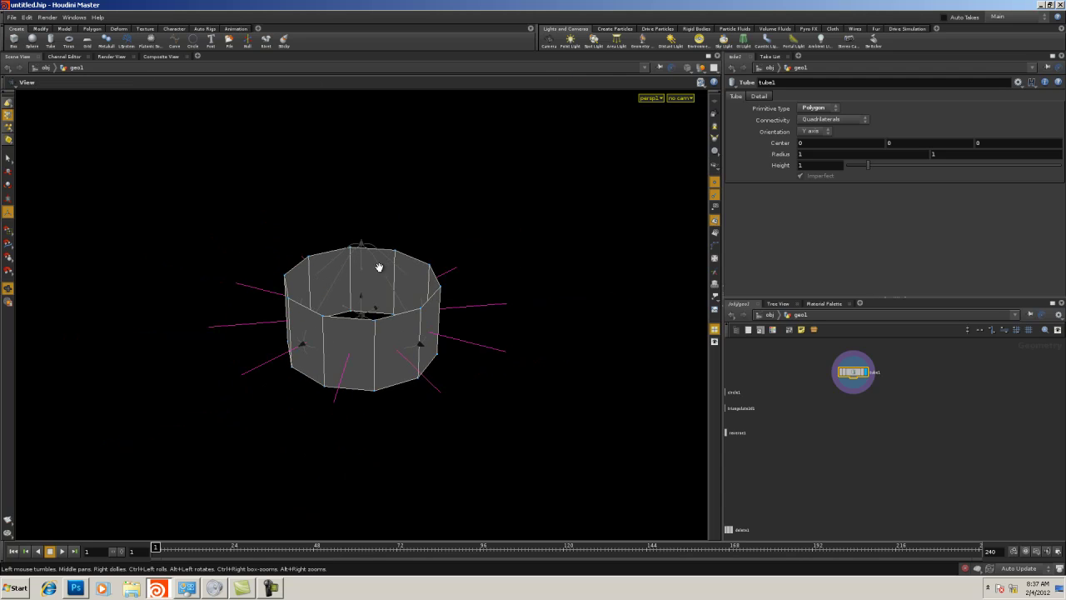
pyautogui.press('Return')
pyautogui.press('Escape')
pyautogui.moveTo(285, 304); pyautogui.dragTo(286, 252, button='right')
pyautogui.press('Return')
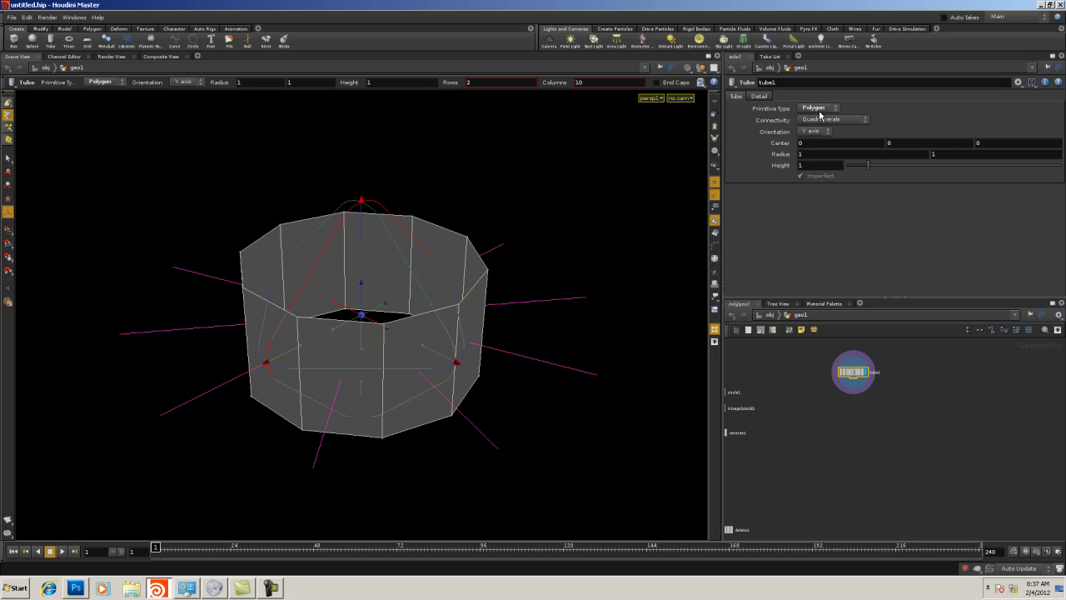
# Set the tube's columns to 33 and turn off the normals display in the viewport
pyautogui.click(759, 97)
pyautogui.moveTo(878, 119); pyautogui.dragTo(985, 120)
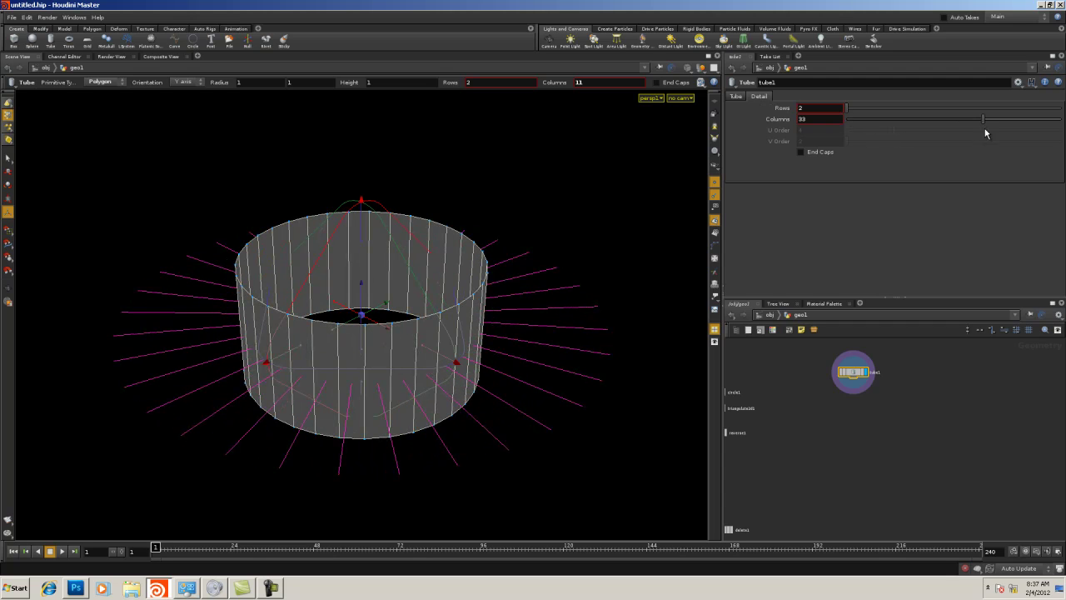
pyautogui.click(715, 220)
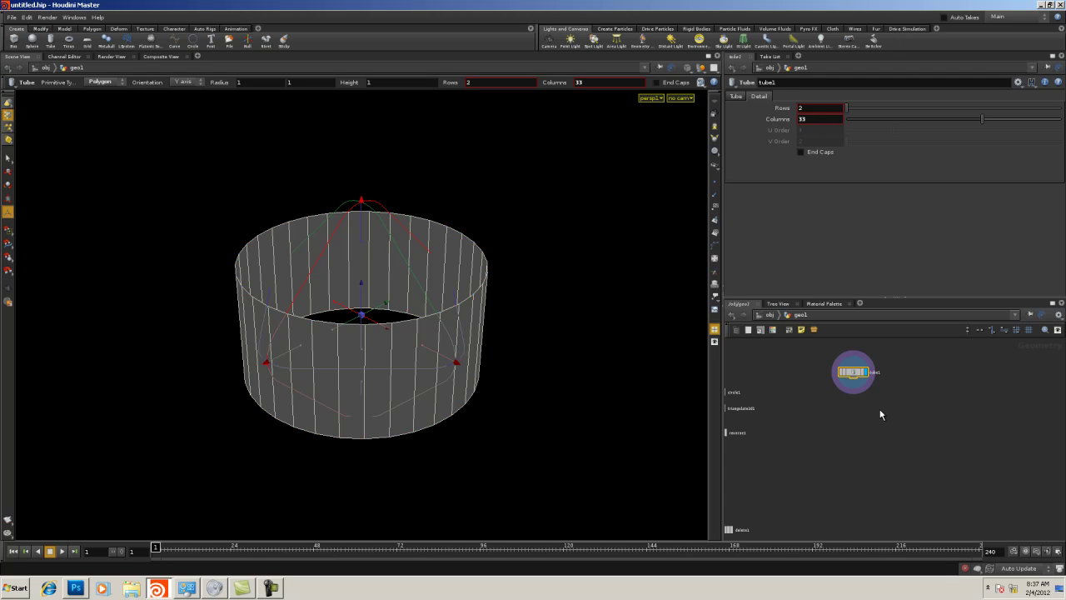
# Add a Transform node connected below the Tube node and display its output
pyautogui.scroll(2, 875, 408)
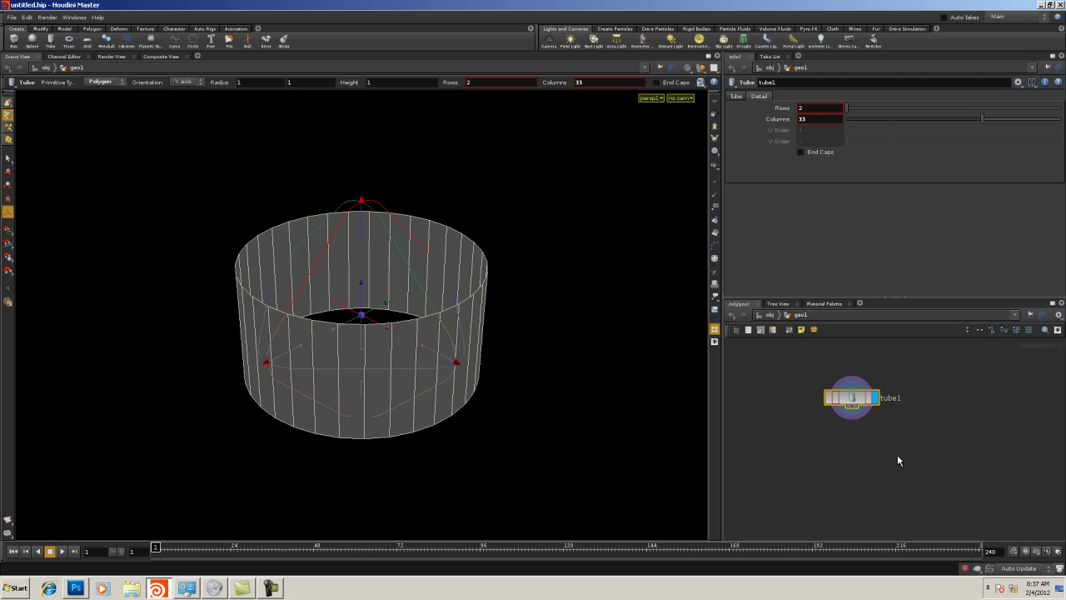
pyautogui.press('Tab')
pyautogui.write('r')
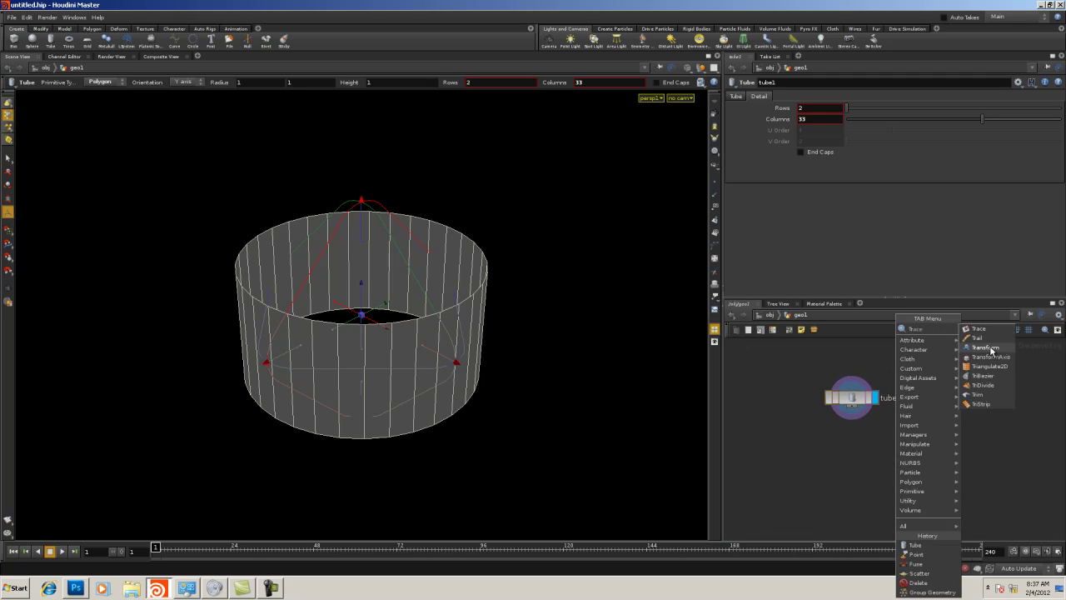
pyautogui.click(987, 351)
pyautogui.click(844, 458)
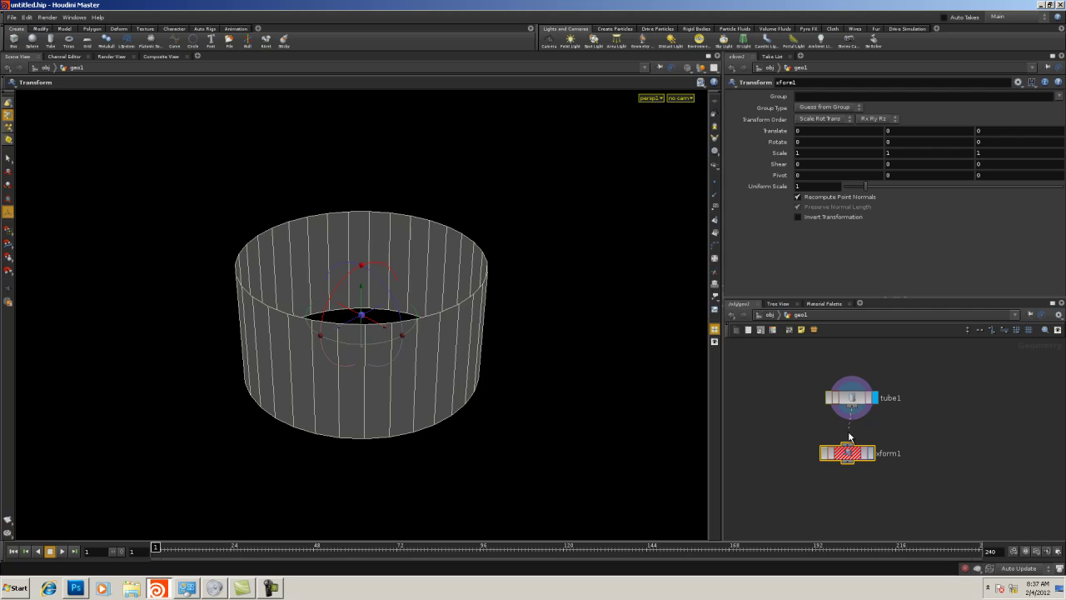
pyautogui.click(872, 458)
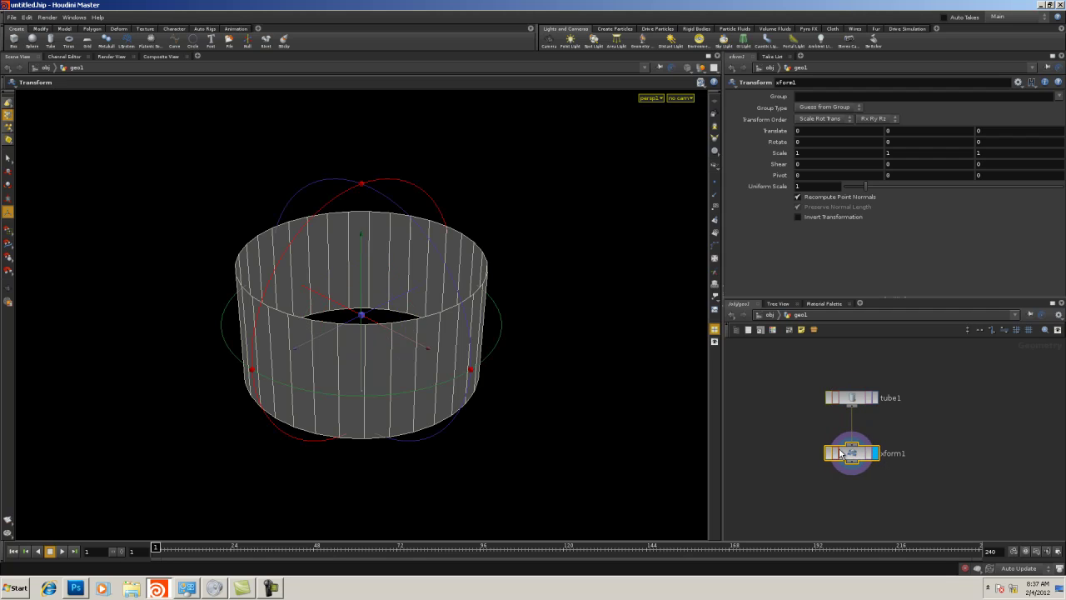
# Duplicate the Transform node as a second branch fed by the Tube node
pyautogui.moveTo(850, 454); pyautogui.dragTo(972, 452)
pyautogui.hotkey('ctrl', 'c')
pyautogui.hotkey('ctrl', 'v')
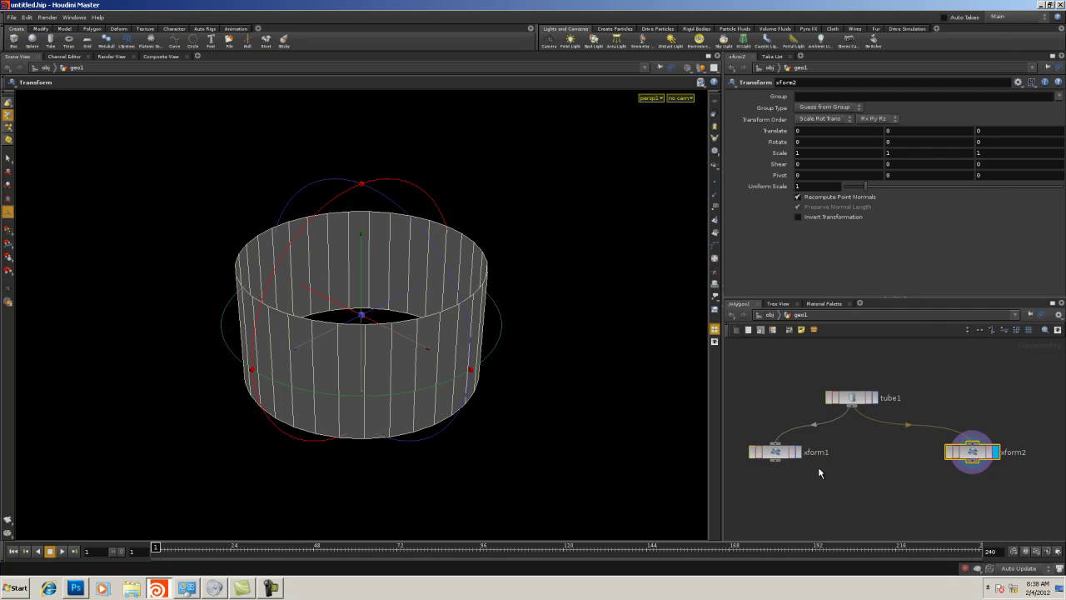
# Apply the center object preset to the xform1 node
pyautogui.click(770, 452)
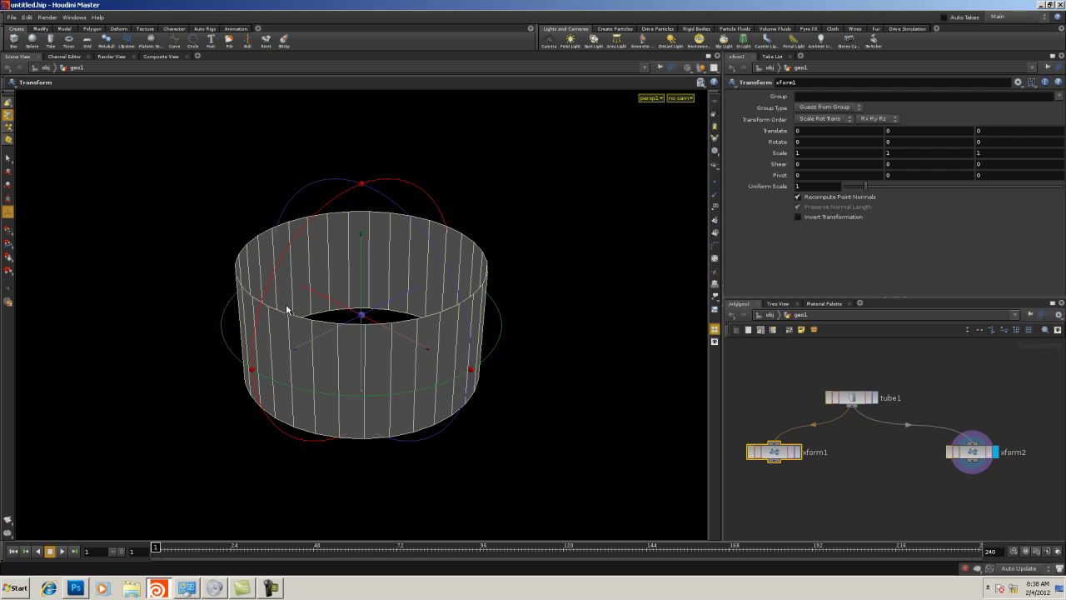
pyautogui.press('Escape')
pyautogui.moveTo(286, 305); pyautogui.dragTo(260, 367)
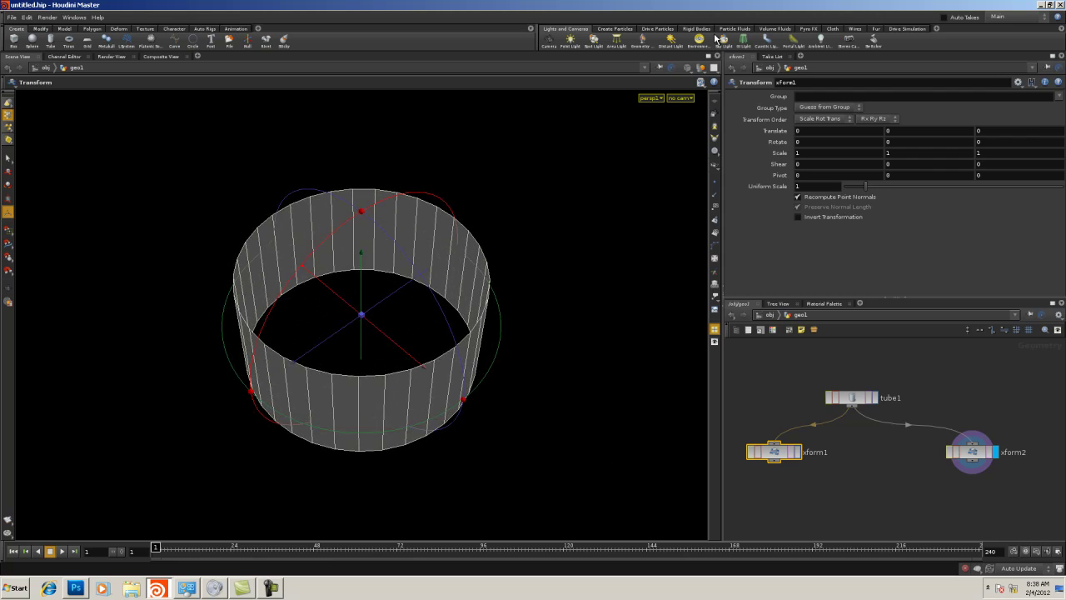
pyautogui.click(1018, 83)
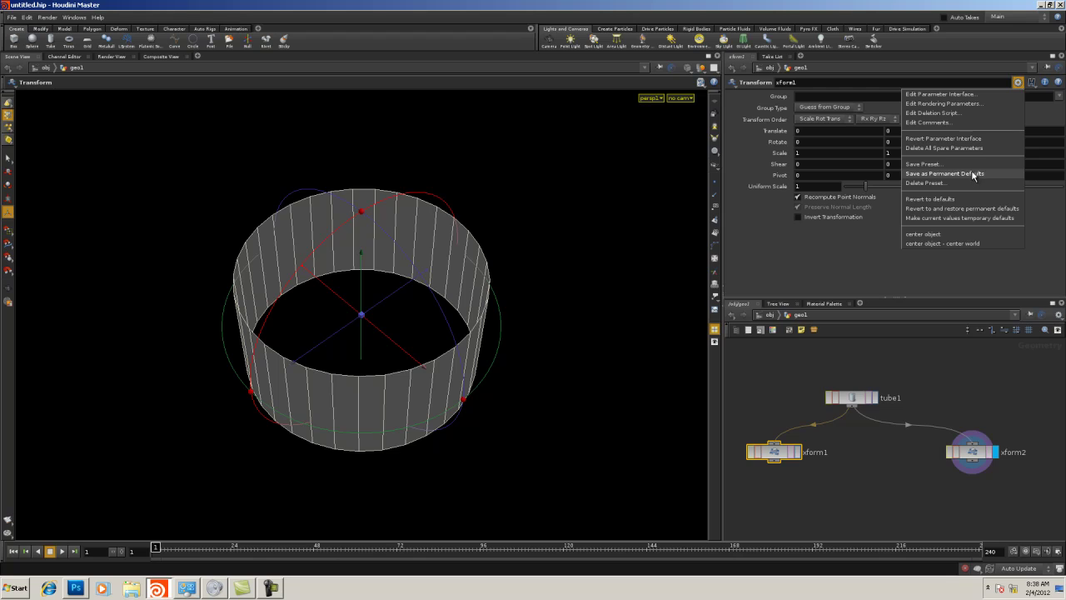
pyautogui.click(946, 236)
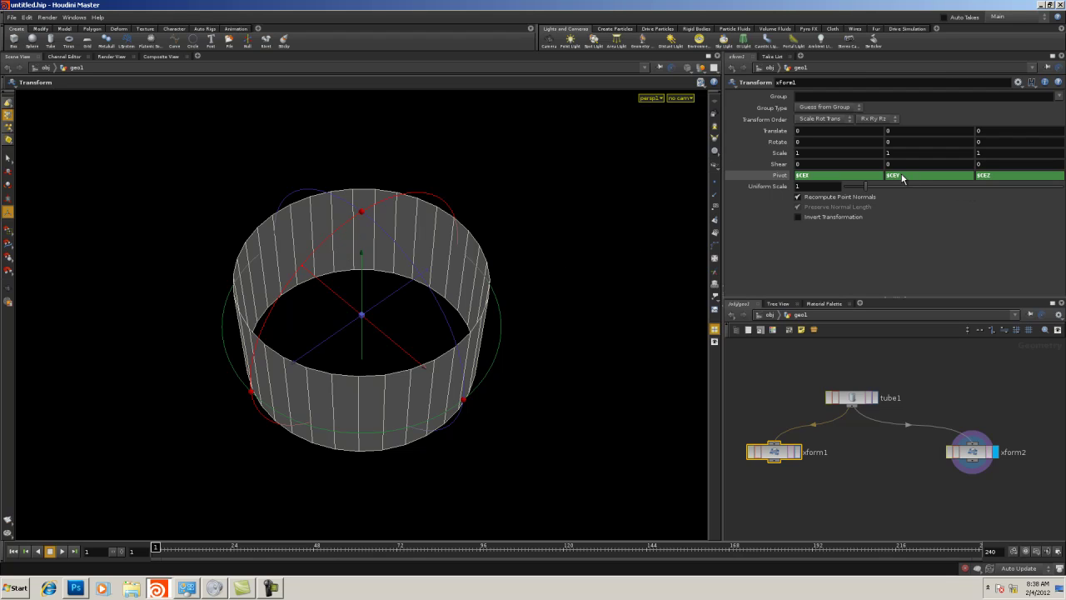
# Set xform1's pivot Y to $YMIN so the pivot sits at the tube's base
pyautogui.moveTo(891, 176); pyautogui.dragTo(911, 178)
pyautogui.press('Return')
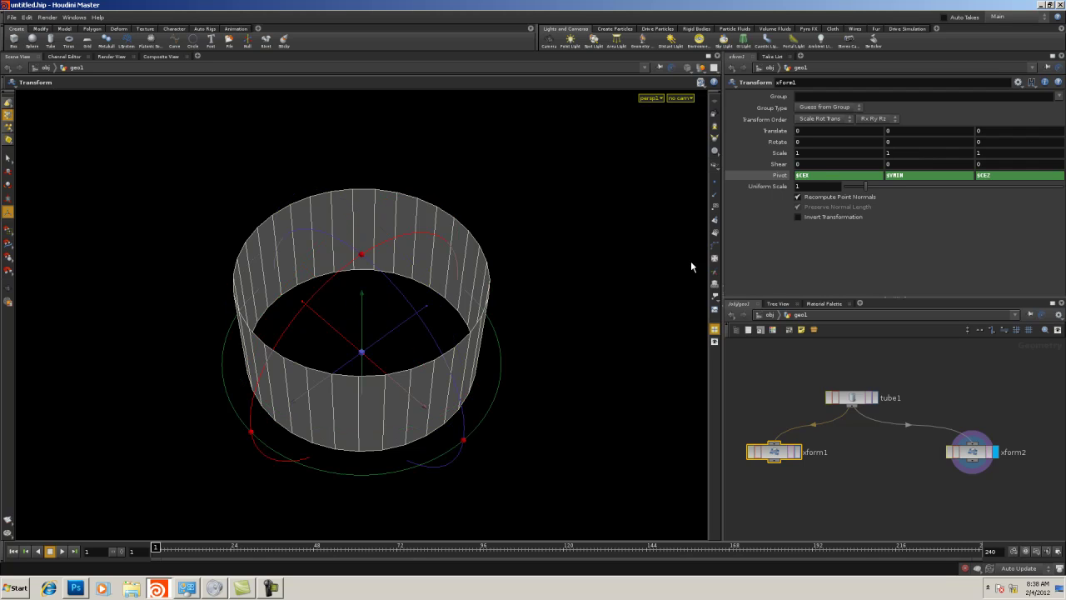
pyautogui.click(885, 356)
pyautogui.keyDown('alt'); pyautogui.moveTo(476, 353); pyautogui.dragTo(492, 333); pyautogui.keyUp('alt')
pyautogui.press('Return')
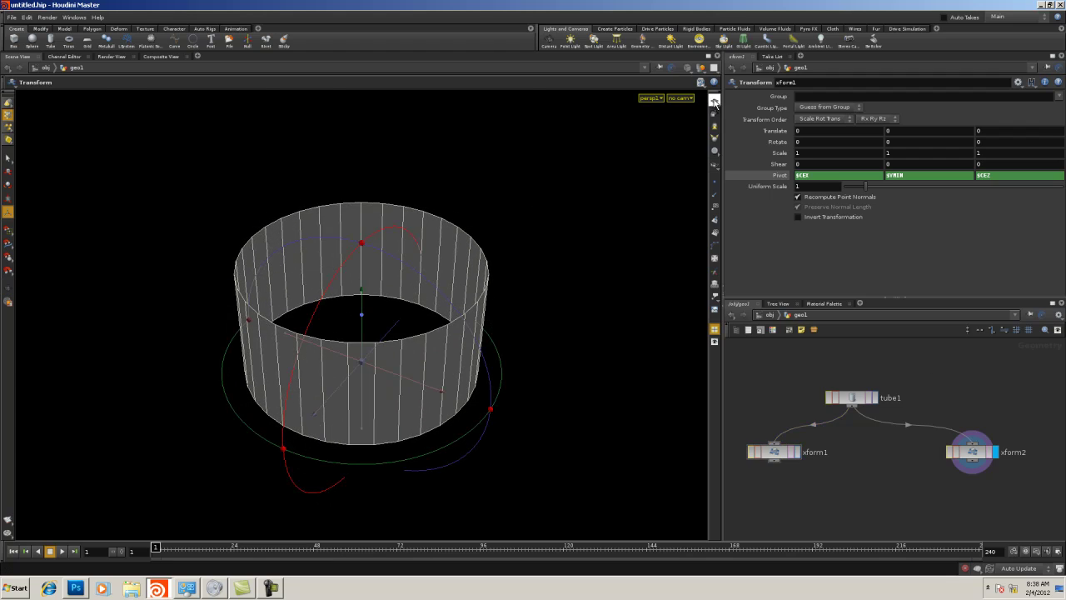
# Show the reference grid and switch the viewport to the front view of the tube
pyautogui.click(715, 100)
pyautogui.keyDown('alt'); pyautogui.moveTo(412, 328); pyautogui.dragTo(435, 265); pyautogui.keyUp('alt')
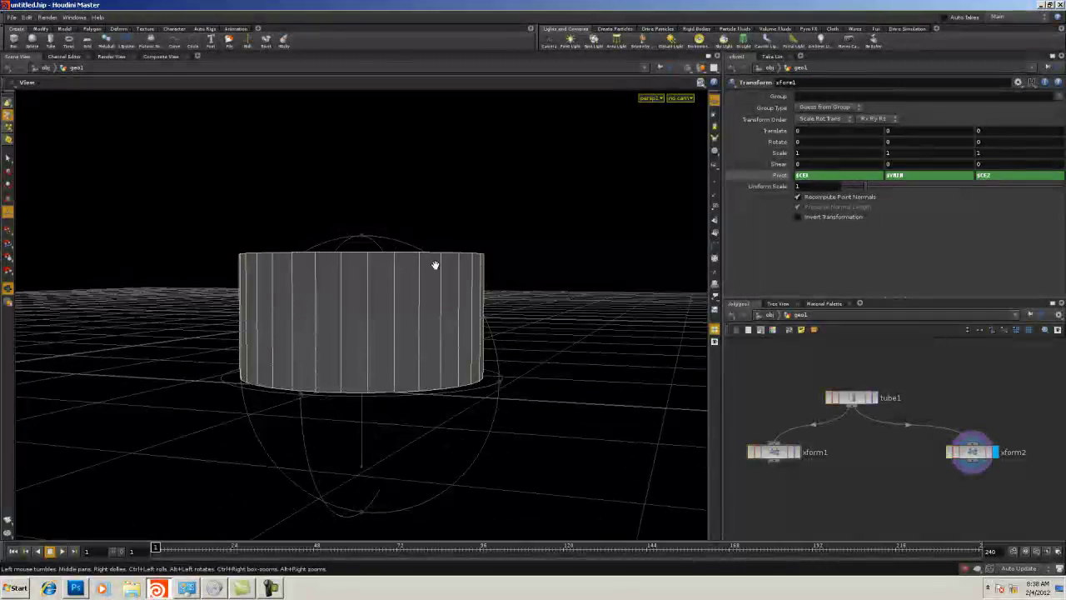
pyautogui.hotkey('space', '3')
pyautogui.moveTo(459, 283); pyautogui.dragTo(171, 299, button='right')
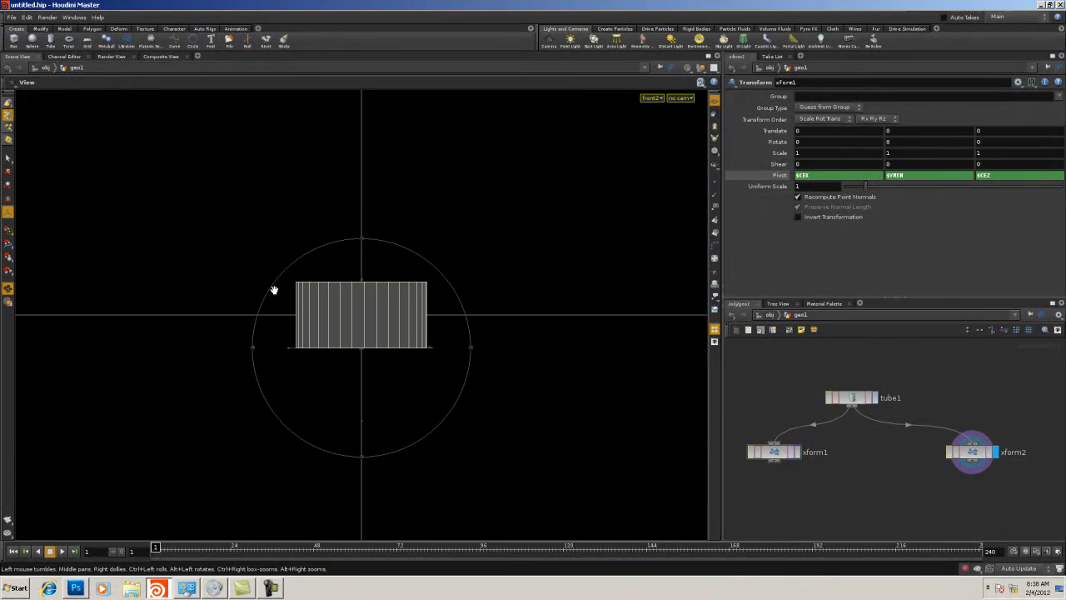
pyautogui.moveTo(280, 289); pyautogui.dragTo(405, 266, button='right')
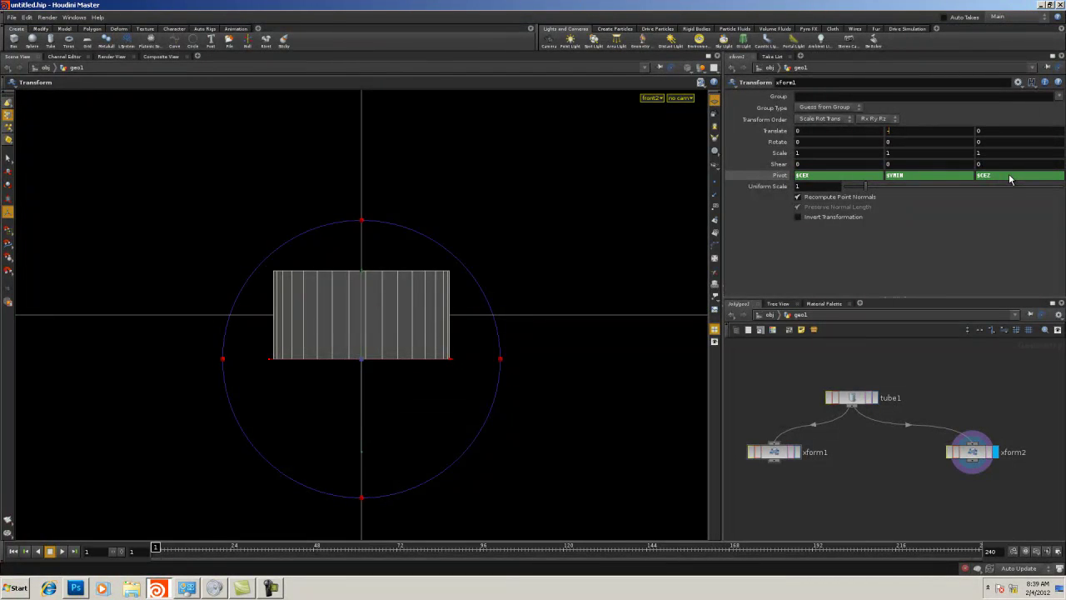
# Set xform1's Y translation to -$YMIN and display the xform1 output
pyautogui.write('(')
pyautogui.press('Return')
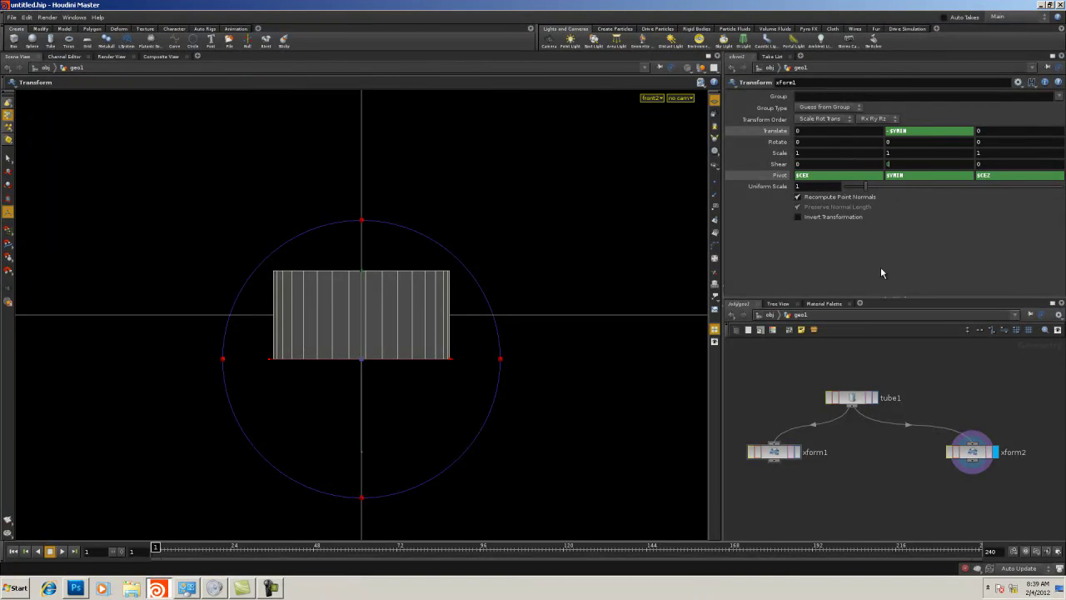
pyautogui.click(969, 455)
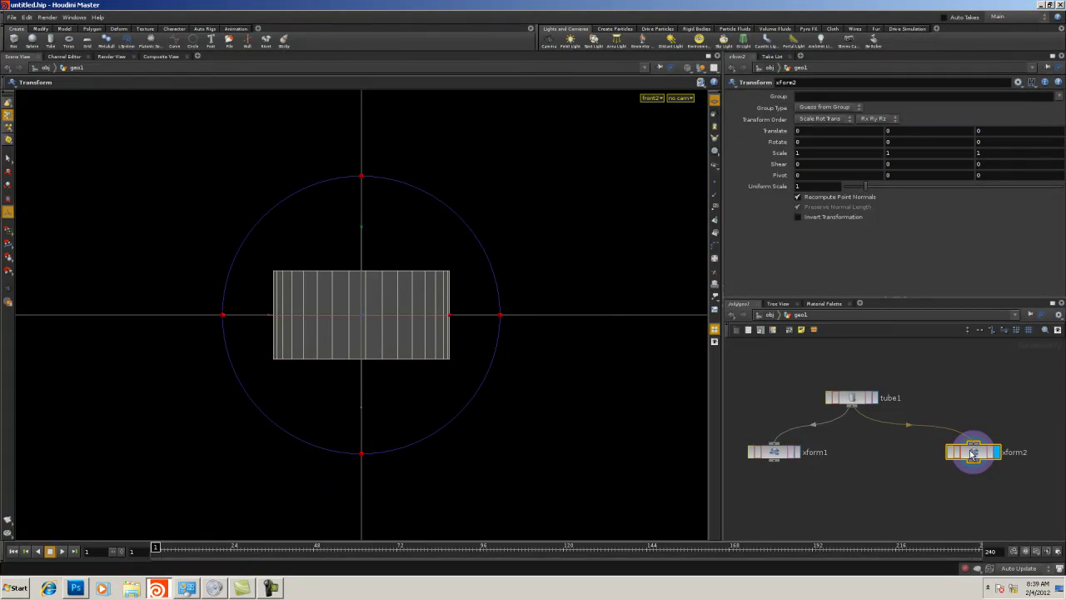
pyautogui.click(797, 452)
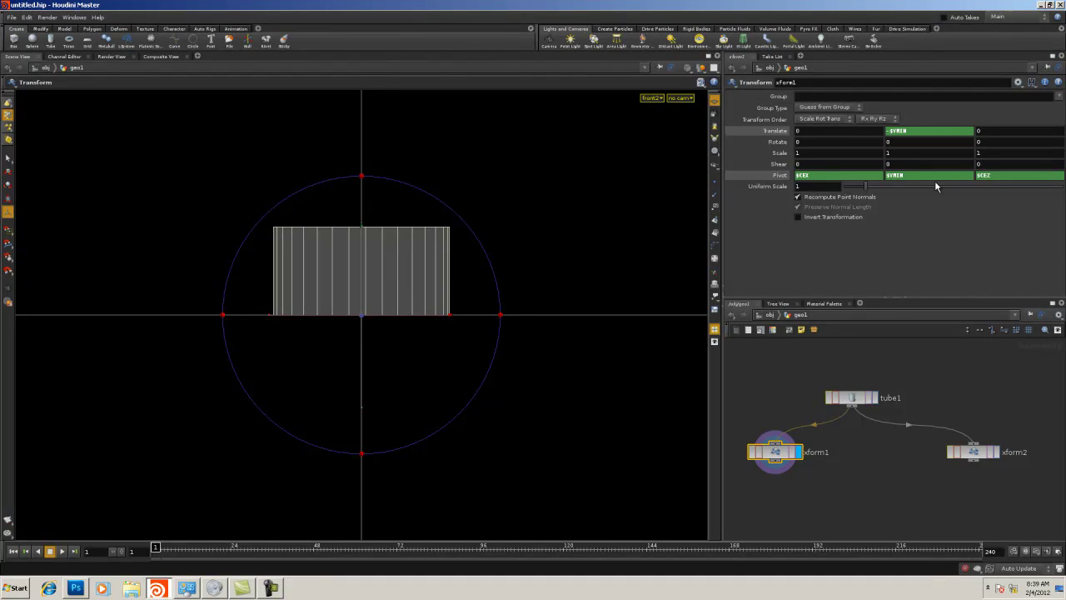
# Compare the original tube1 geometry with the xform1 result in the front view and review the transform's parameters
pyautogui.click(851, 397)
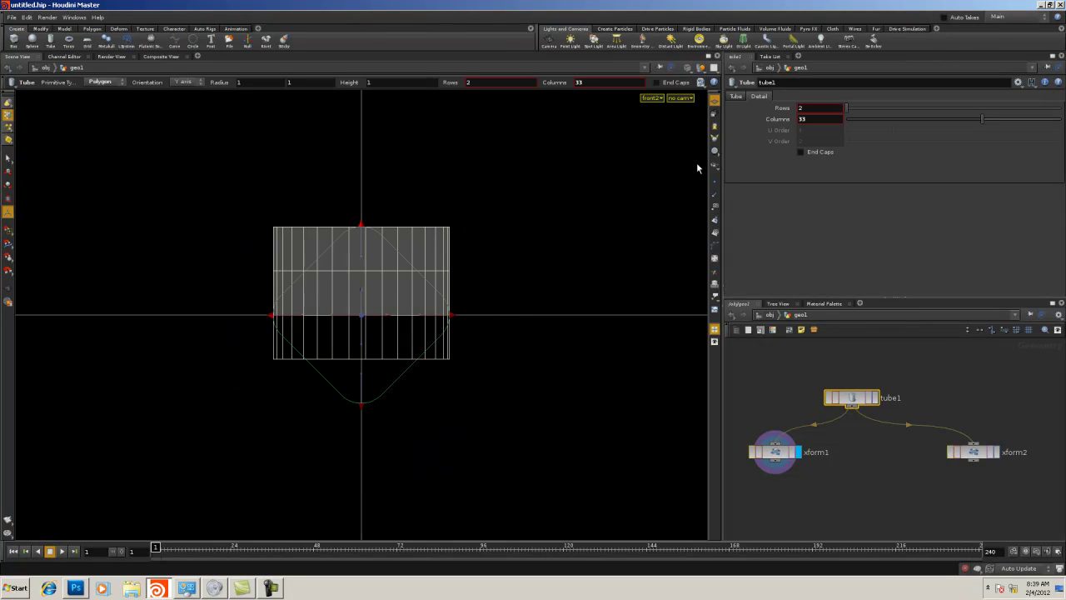
pyautogui.click(780, 452)
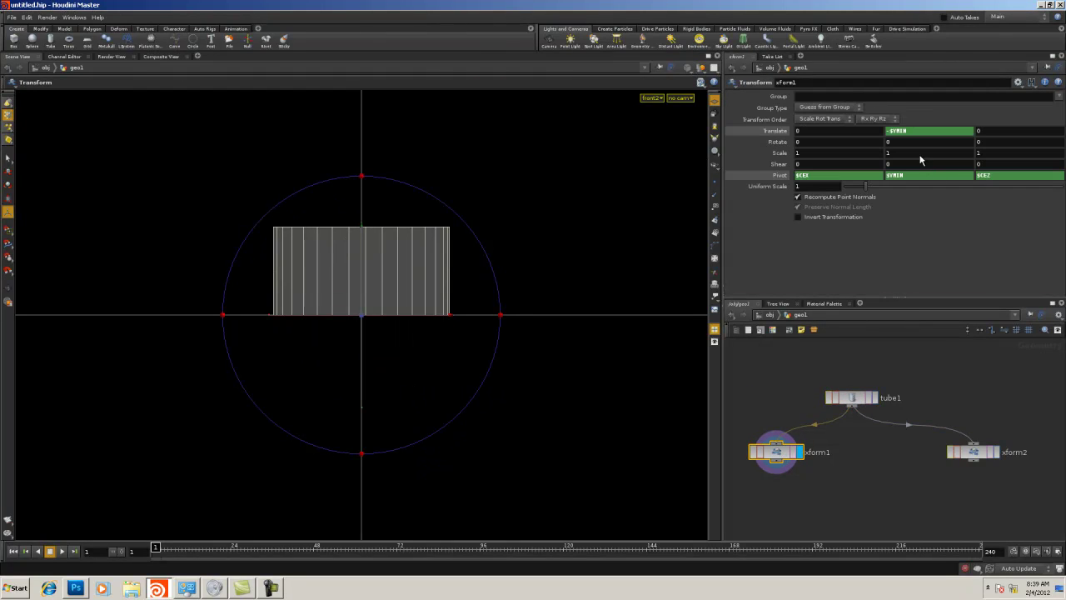
pyautogui.moveTo(906, 150)
pyautogui.mouseDown(button='middle')
pyautogui.moveTo(907, 128)
pyautogui.moveTo(932, 126)
pyautogui.moveTo(907, 136)
pyautogui.moveTo(908, 156)
pyautogui.mouseUp(button='middle')
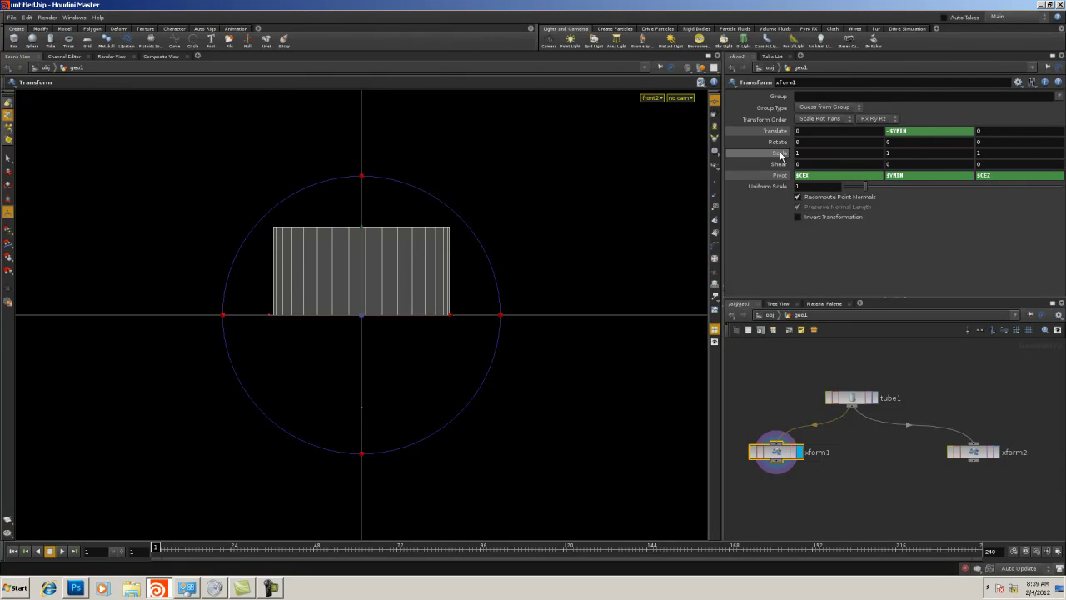
# Set the uniform scale of the xform1 node to 1.4
pyautogui.moveTo(867, 186)
pyautogui.mouseDown()
pyautogui.moveTo(972, 188)
pyautogui.moveTo(843, 185)
pyautogui.moveTo(897, 191)
pyautogui.moveTo(874, 186)
pyautogui.mouseUp()
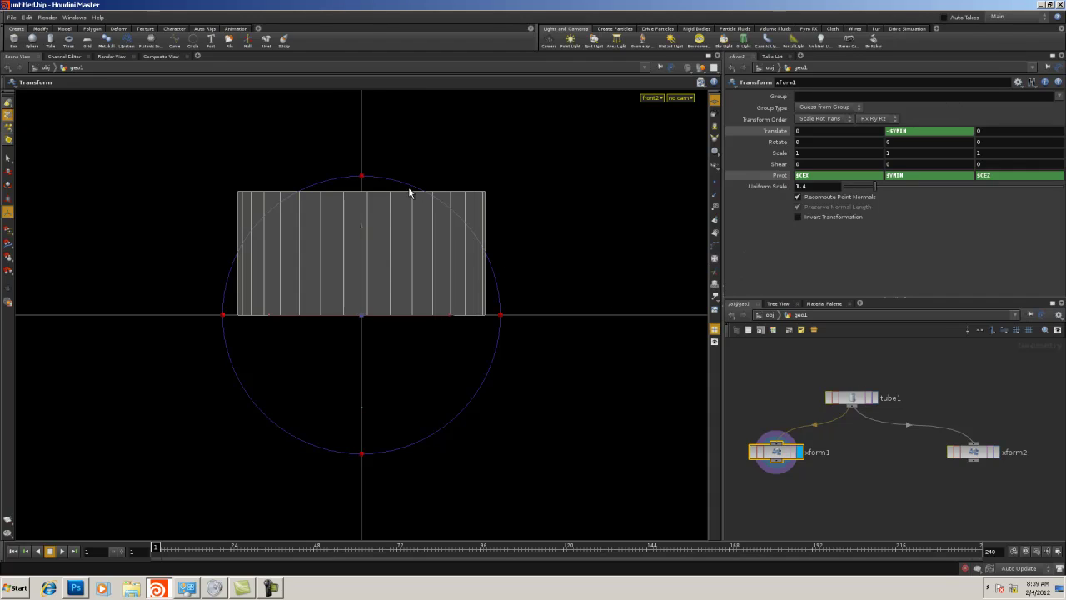
# Load the "center object" preset on the xform2 node
pyautogui.click(983, 456)
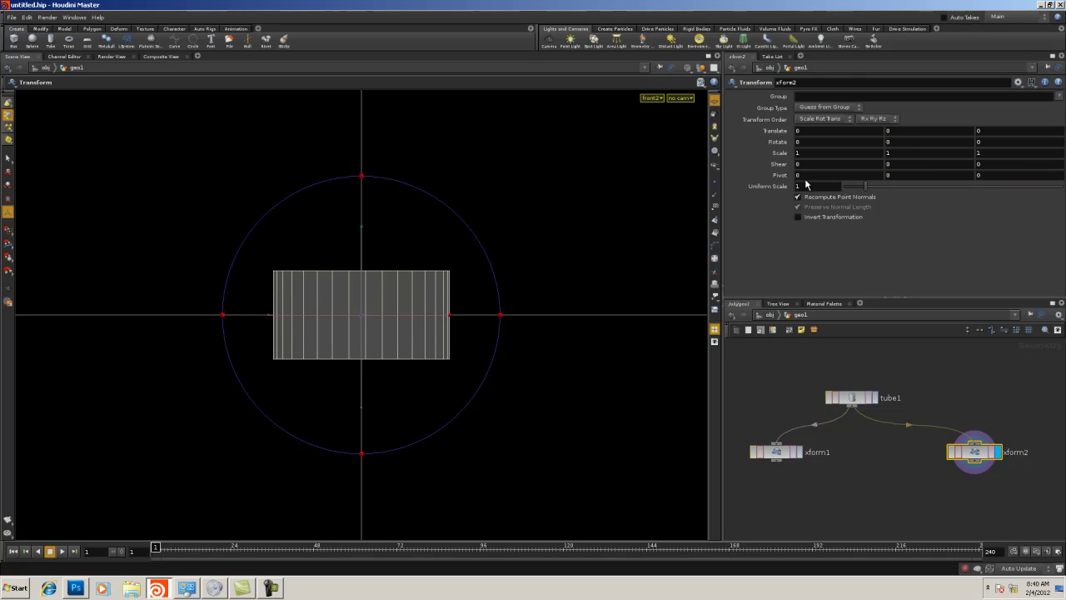
pyautogui.click(1018, 82)
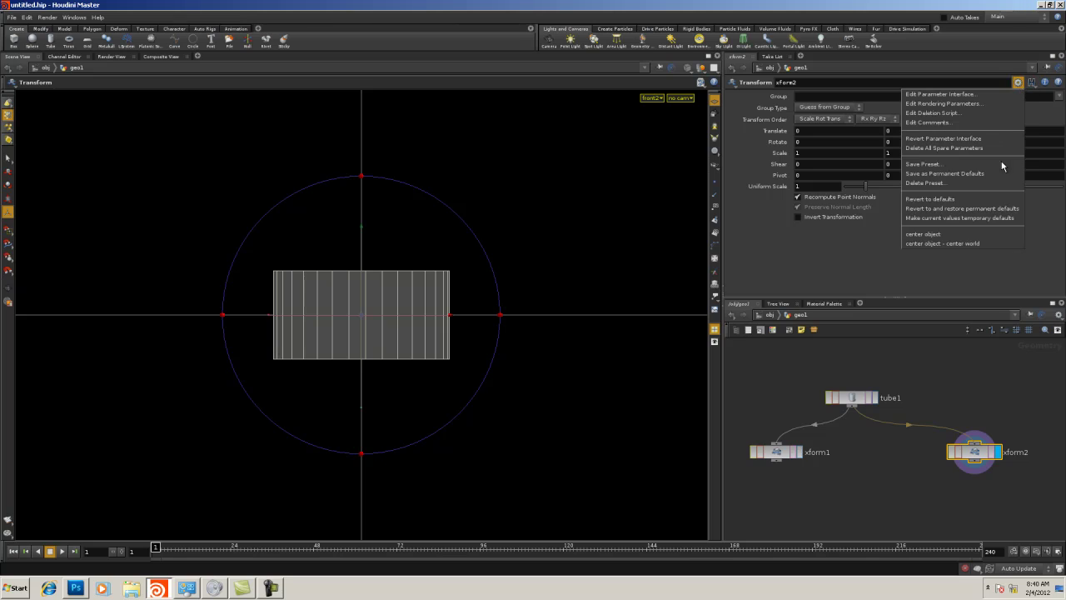
pyautogui.click(981, 235)
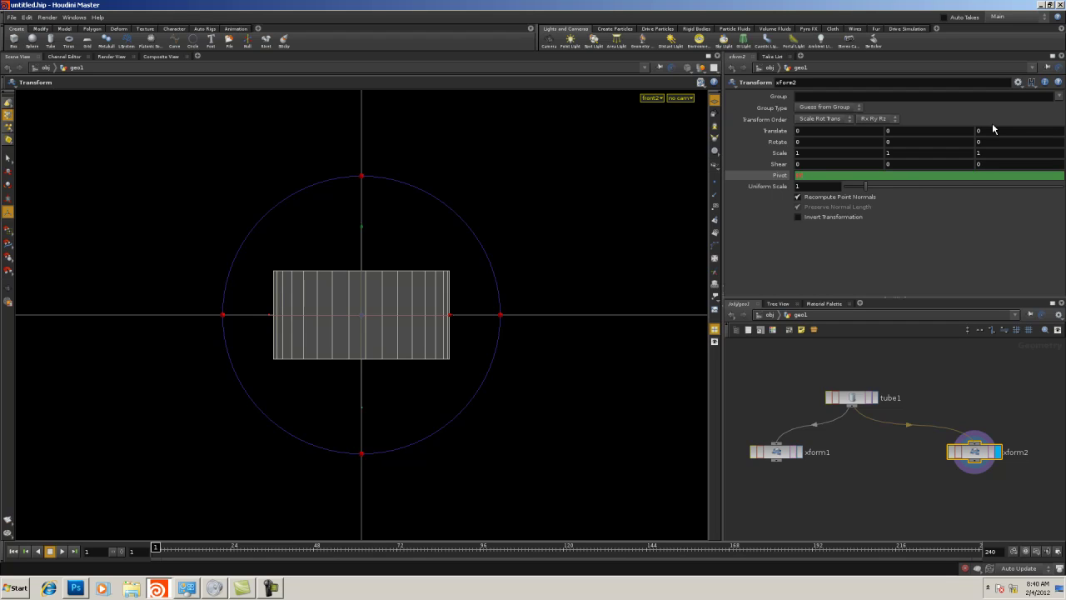
# Set the pivot Y of xform2 to $YMAX and its translate Y to -$YMAX
pyautogui.press('Return')
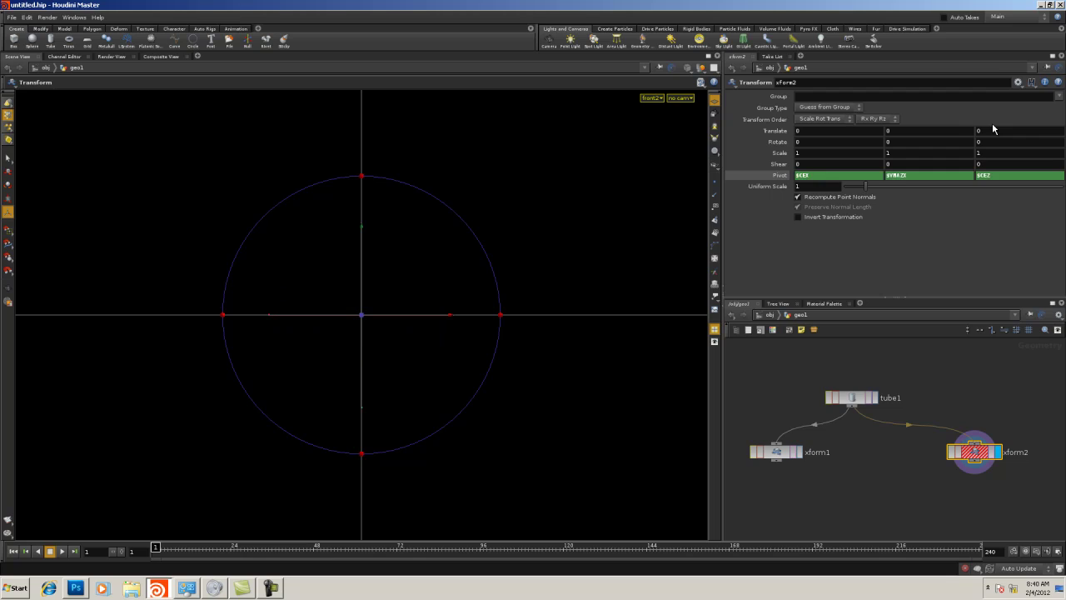
pyautogui.click(902, 177)
pyautogui.press('Return')
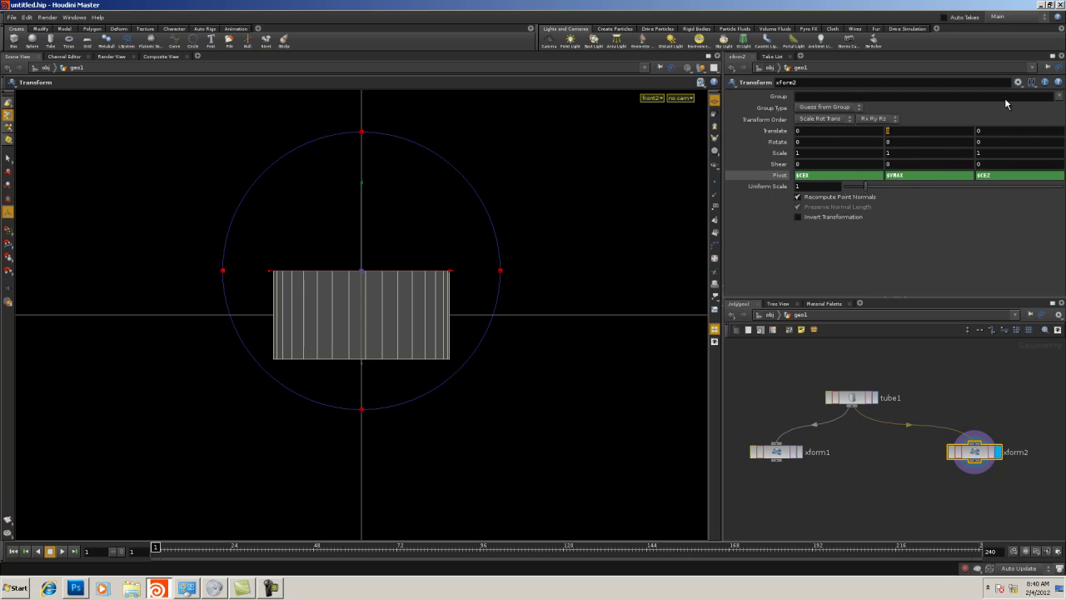
pyautogui.write('-$YMAX')
pyautogui.press('Tab')
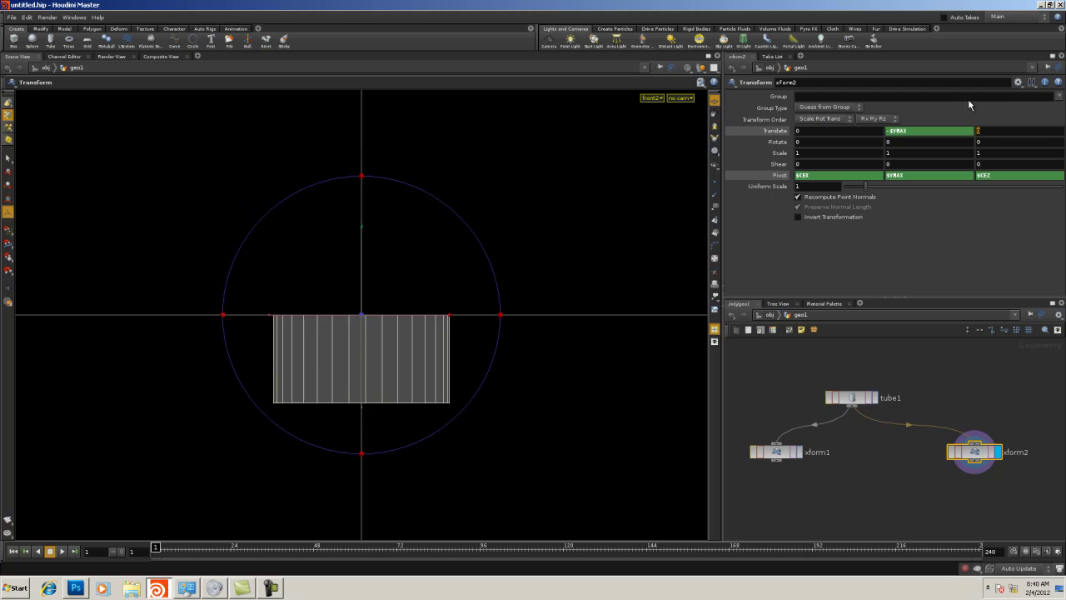
# Shift xform1 slightly and add a Merge node below the two transform nodes
pyautogui.scroll(-3, 875, 479)
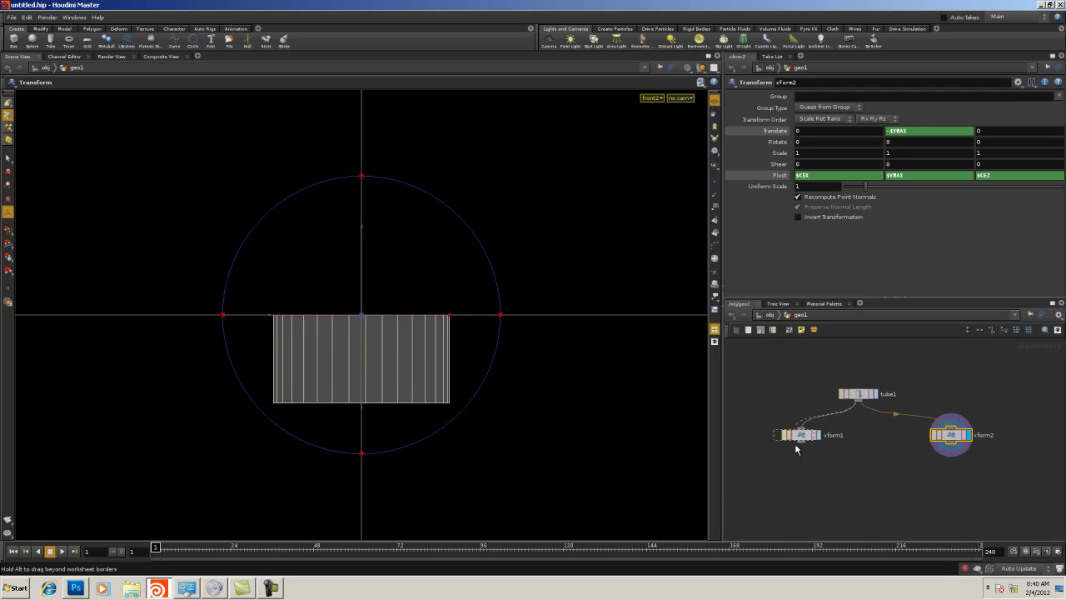
pyautogui.moveTo(796, 438); pyautogui.dragTo(787, 449)
pyautogui.press('Tab')
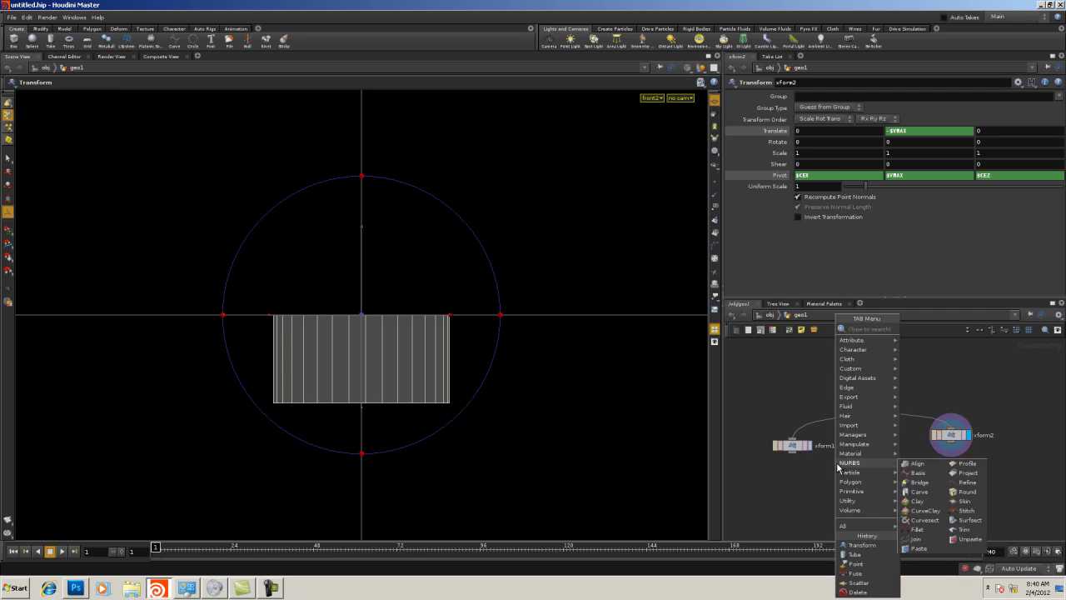
pyautogui.write('Merge')
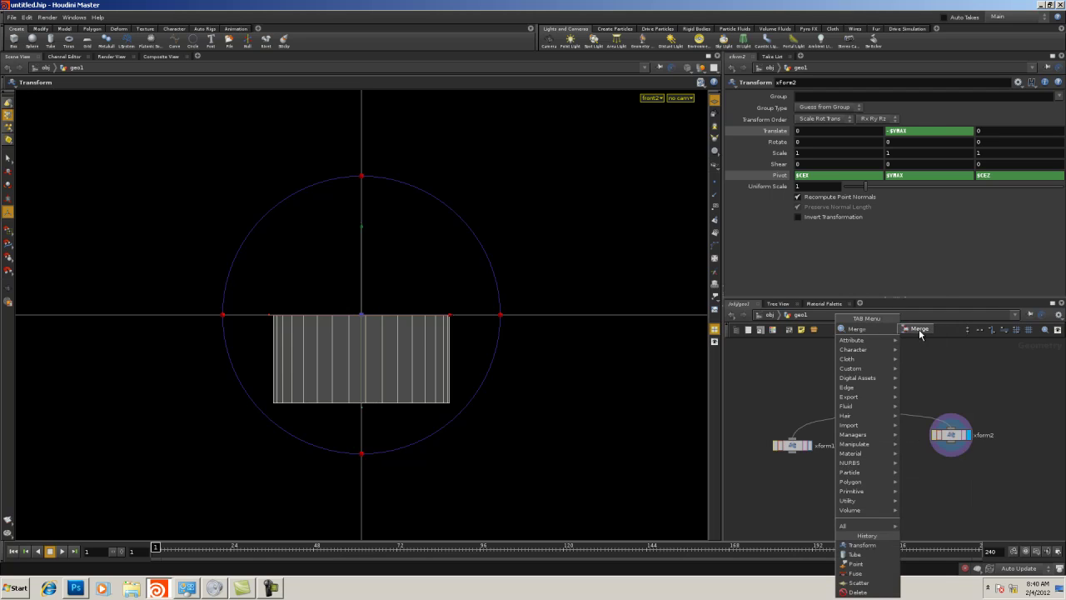
pyautogui.press('Return')
pyautogui.click(895, 511)
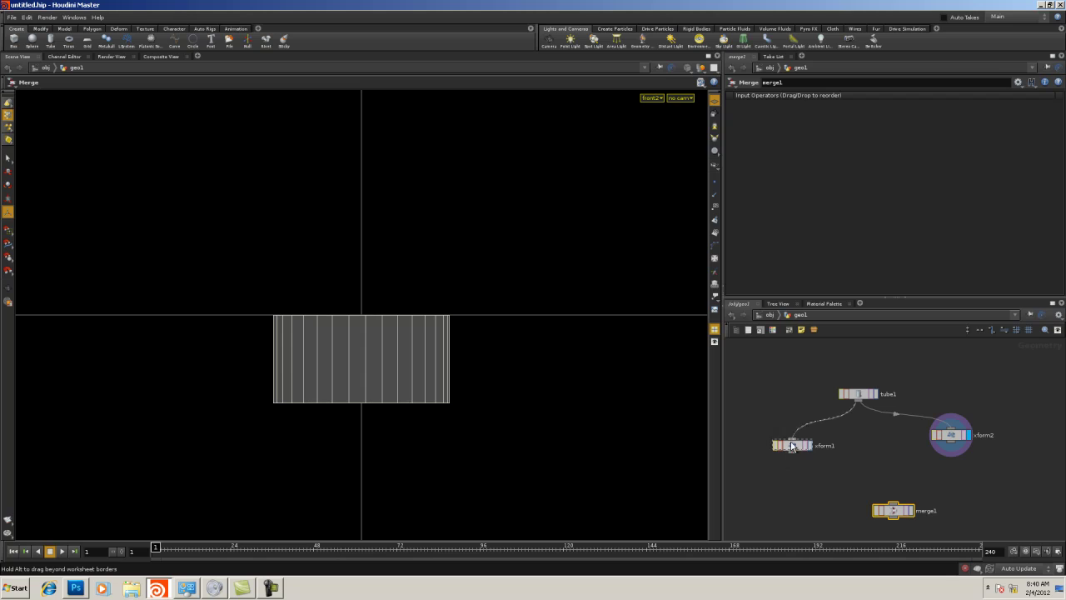
# Wire xform1 and xform2 into the Merge node and display its output
pyautogui.moveTo(793, 446)
pyautogui.mouseDown()
pyautogui.moveTo(786, 435)
pyautogui.moveTo(974, 445)
pyautogui.moveTo(946, 450)
pyautogui.moveTo(900, 505)
pyautogui.mouseUp()
pyautogui.click(914, 511)
pyautogui.click(881, 515)
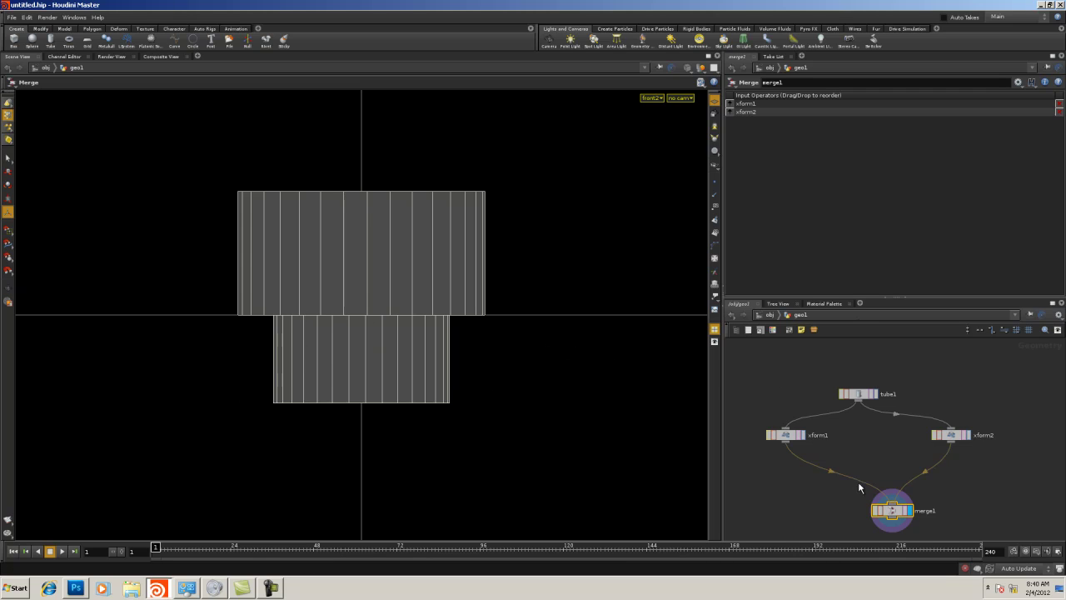
# Examine the merged tubes in the top, perspective and front views
pyautogui.hotkey('space', '1')
pyautogui.hotkey('space', '2')
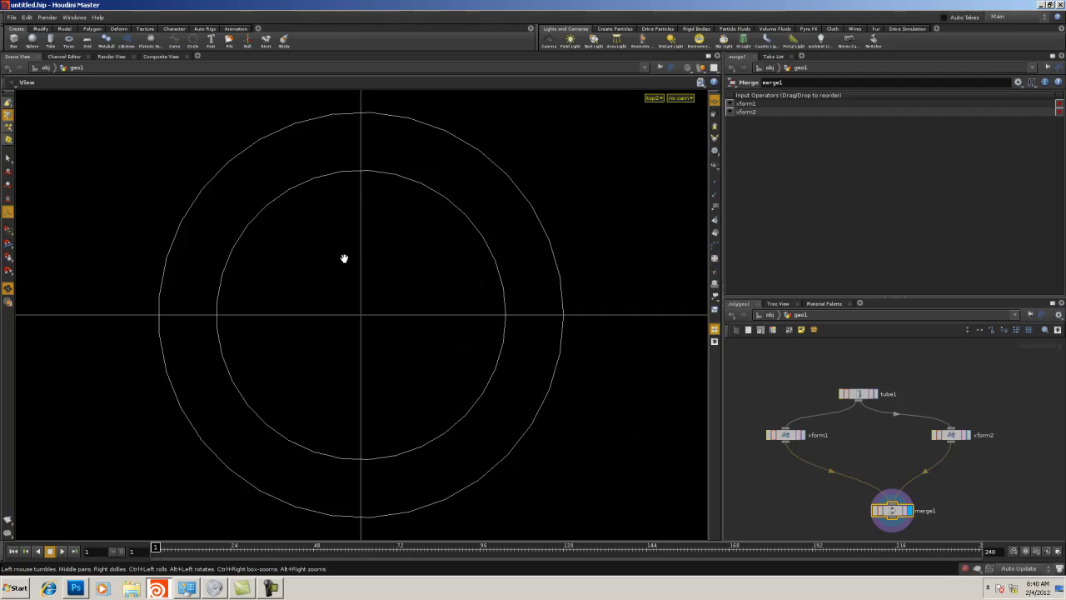
pyautogui.hotkey('space', '1')
pyautogui.moveTo(347, 276); pyautogui.dragTo(491, 250)
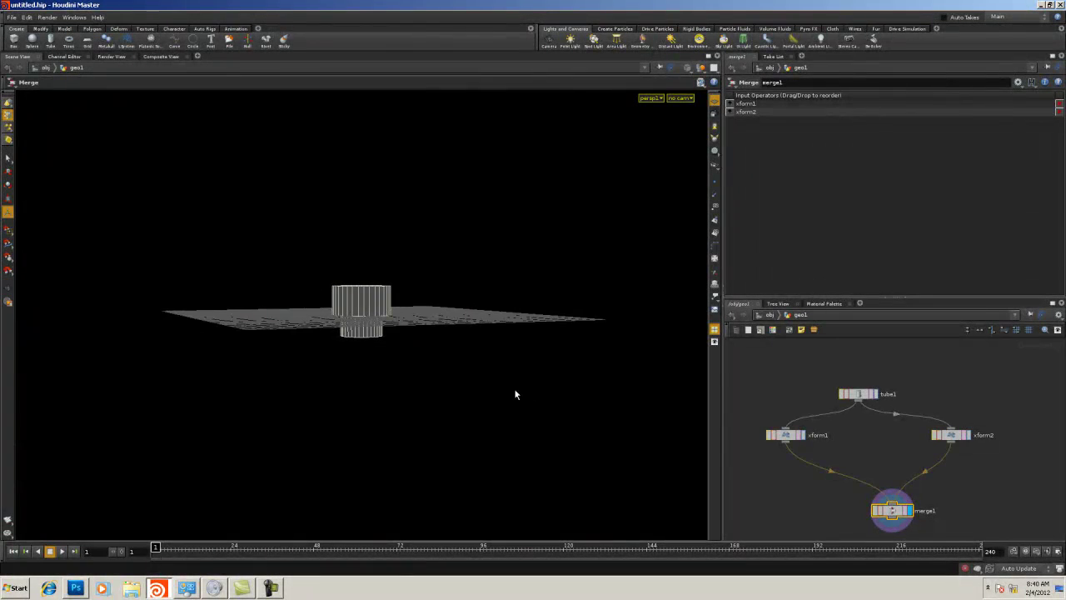
pyautogui.hotkey('space', '3')
pyautogui.moveTo(433, 372); pyautogui.dragTo(326, 363, button='right')
pyautogui.moveTo(361, 358); pyautogui.dragTo(380, 365, button='middle')
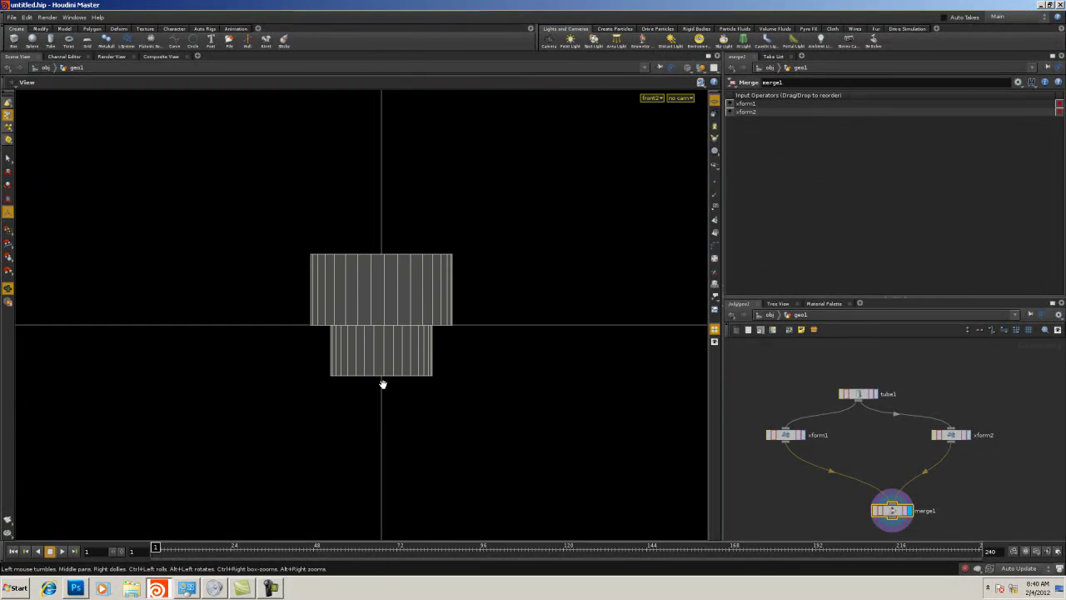
# Add a Transform node directly after the Merge node and display its output
pyautogui.moveTo(900, 443); pyautogui.dragTo(869, 380, button='middle')
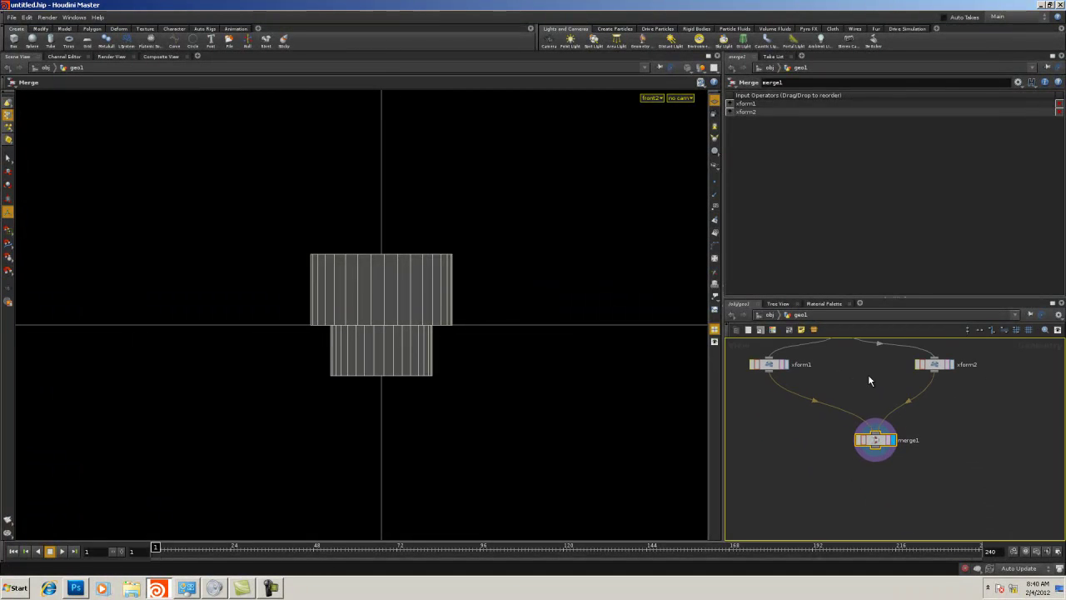
pyautogui.press('Tab')
pyautogui.write('tr')
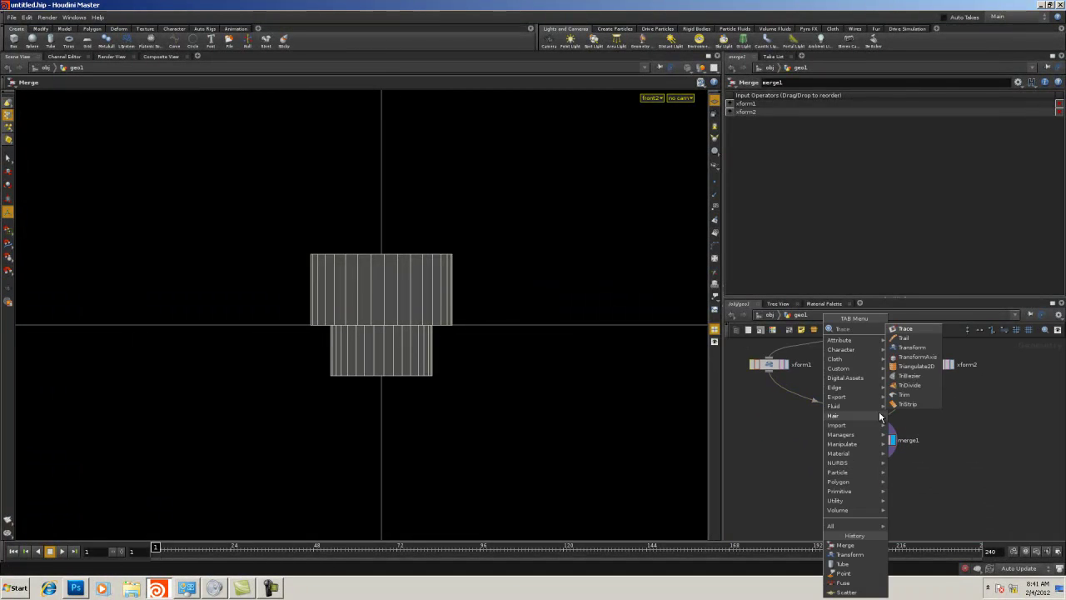
pyautogui.click(909, 347)
pyautogui.click(883, 463)
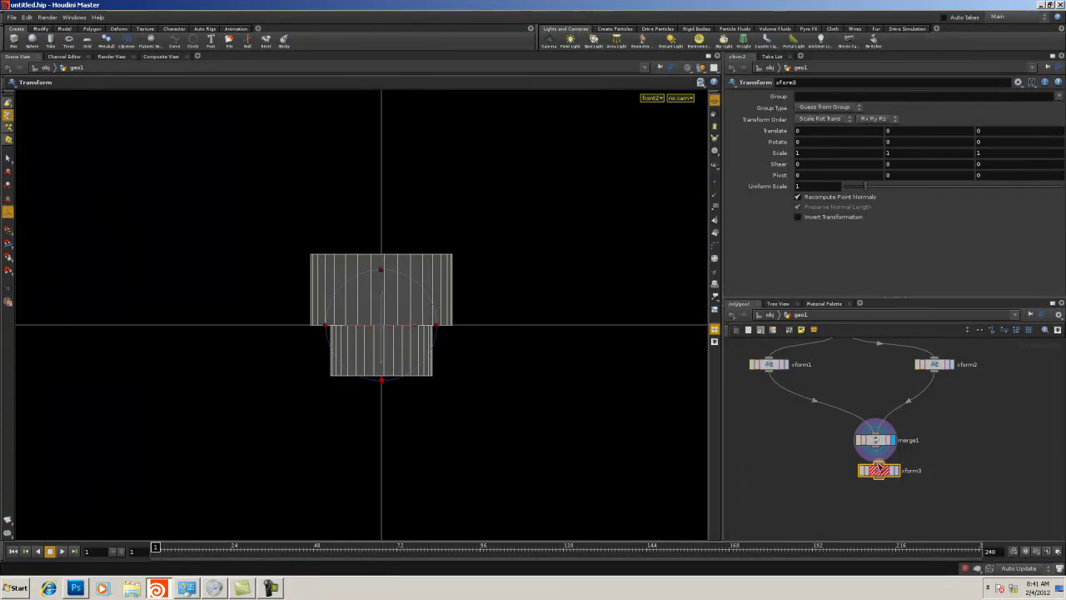
# Load the "center object" preset on the transform after the merge and set its pivot Y to $YMIN
pyautogui.click(895, 180)
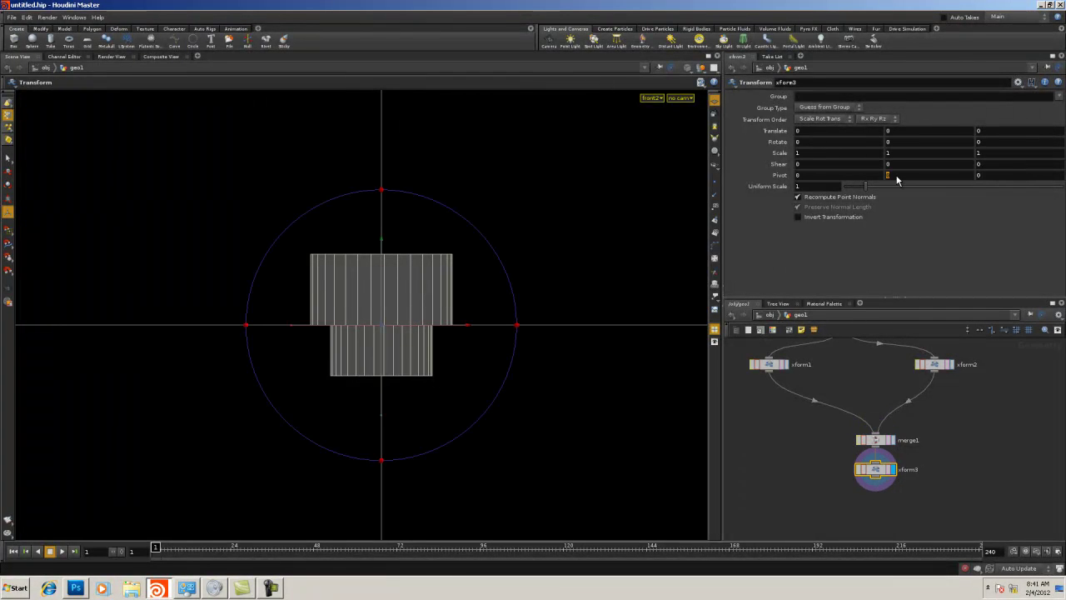
pyautogui.click(1018, 84)
pyautogui.click(967, 237)
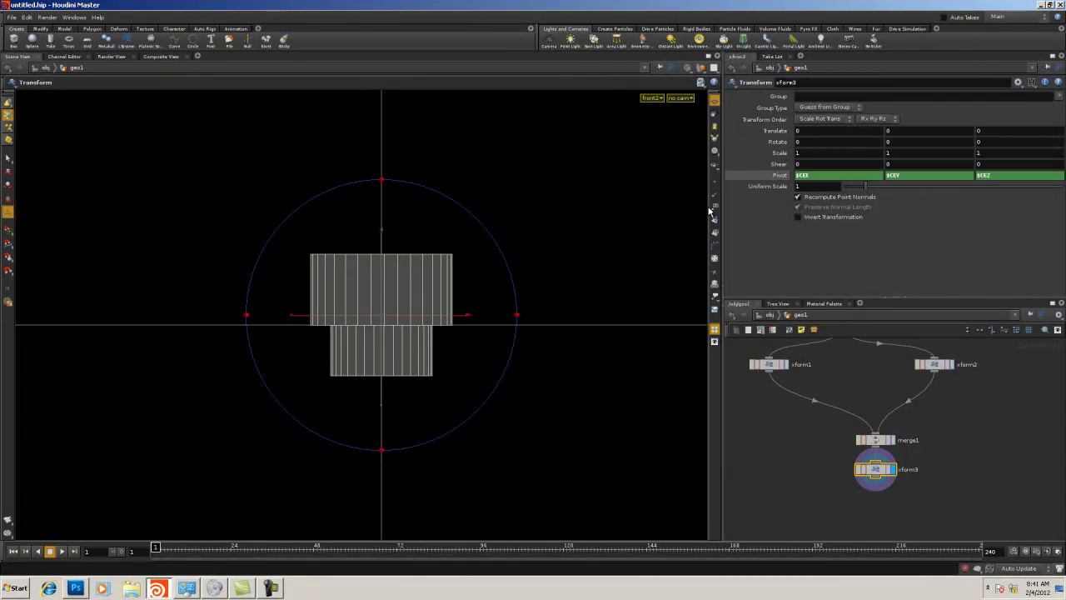
pyautogui.click(895, 177)
pyautogui.press('Tab')
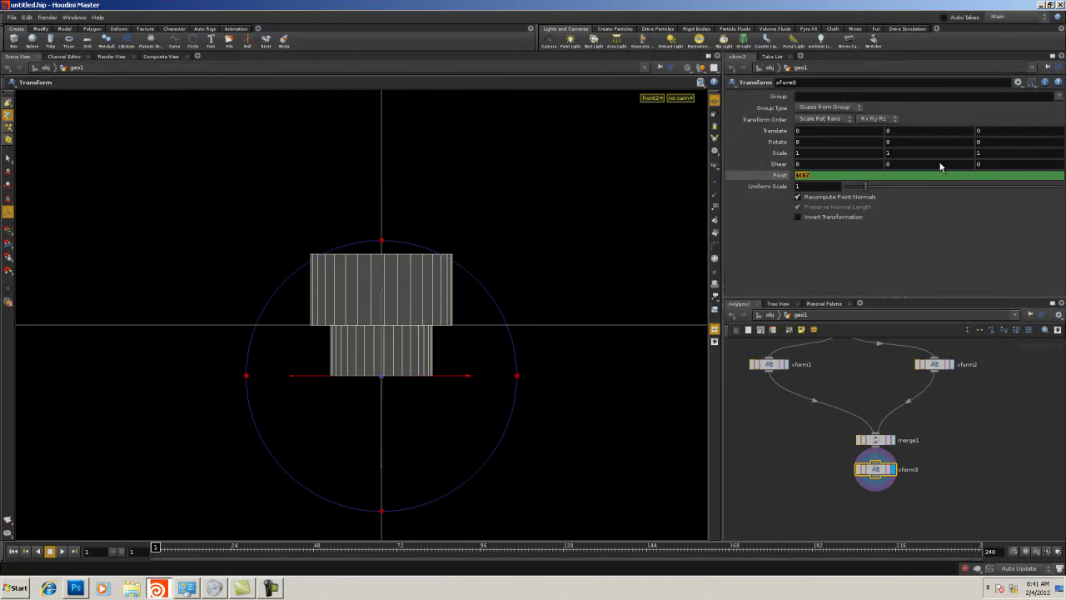
# Set the translate Y of xform3 to -$YMIN so the merged tubes rest on the ground plane
pyautogui.click(909, 131)
pyautogui.press('BackSpace')
pyautogui.write('-$YMAX')
pyautogui.press('Return')
pyautogui.doubleClick(917, 131)
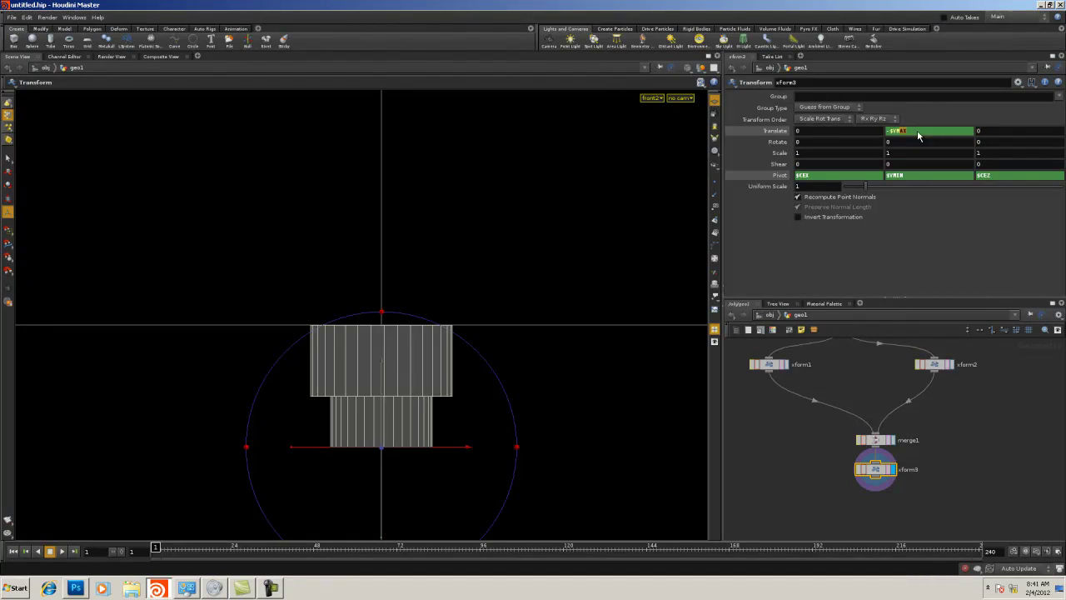
pyautogui.write('0')
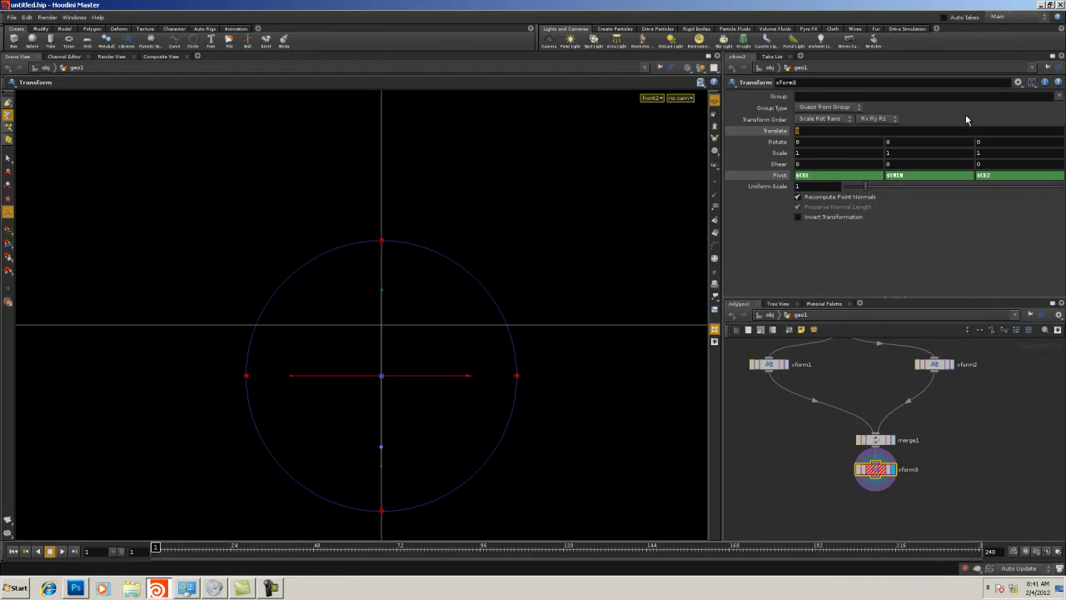
pyautogui.click(849, 151)
pyautogui.click(929, 129)
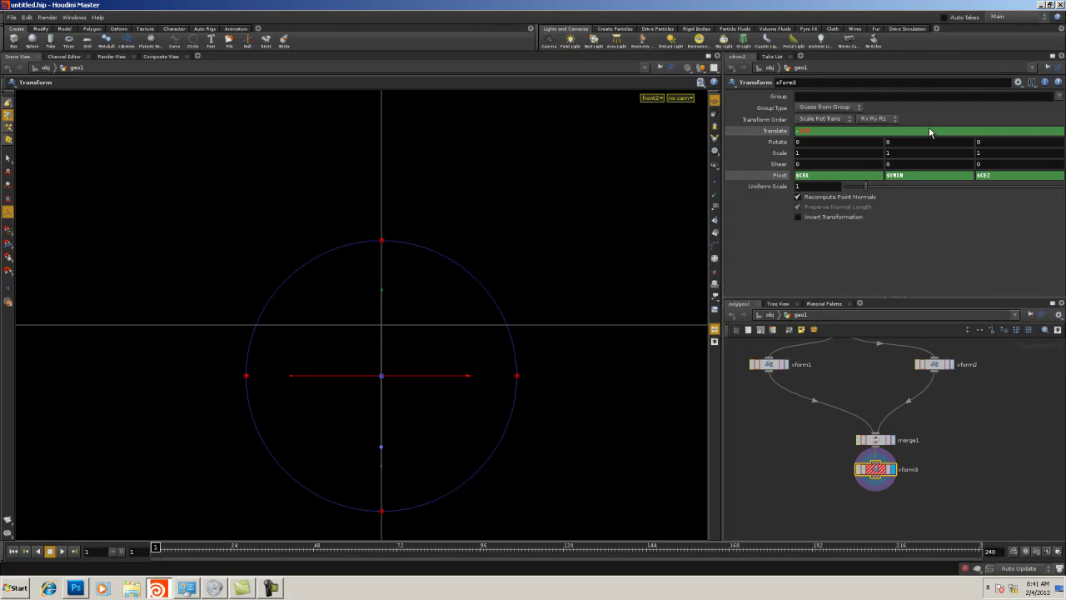
pyautogui.write('IN')
pyautogui.press('Tab')
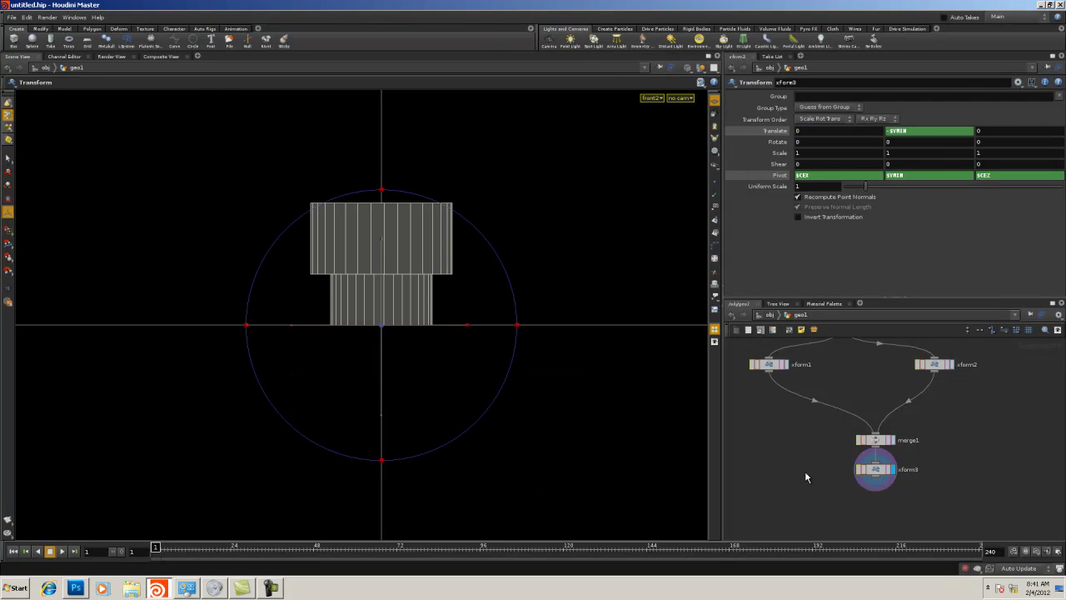
# Save the scene as houdini_mod_copy_stamp_01.hip in the tutorial's hip folder
pyautogui.click(12, 17)
pyautogui.click(18, 74)
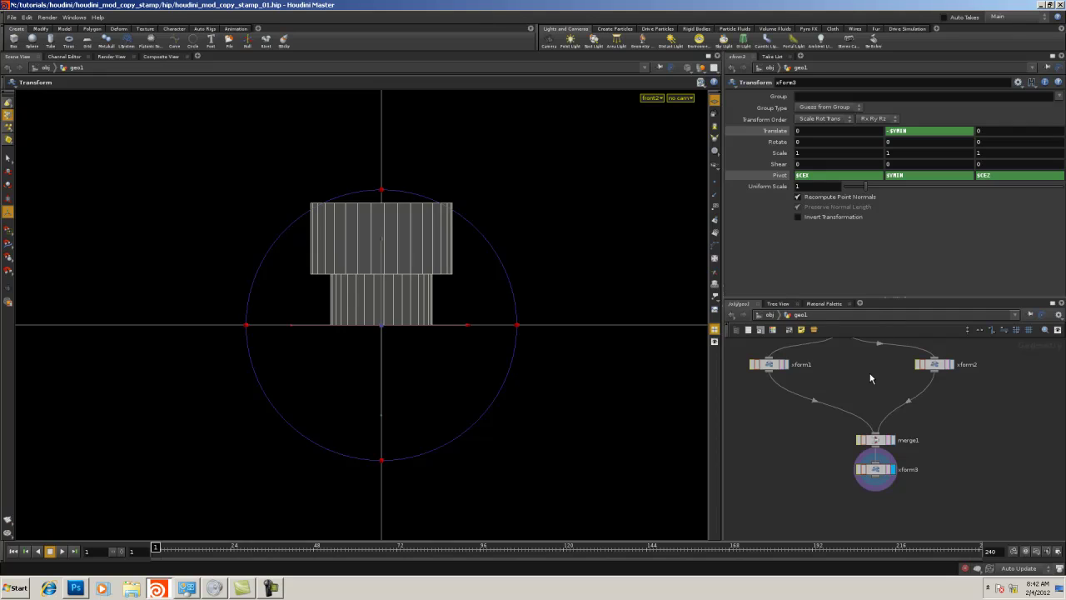
# Set the uniform scale of the xform1 node to 2.85
pyautogui.click(762, 366)
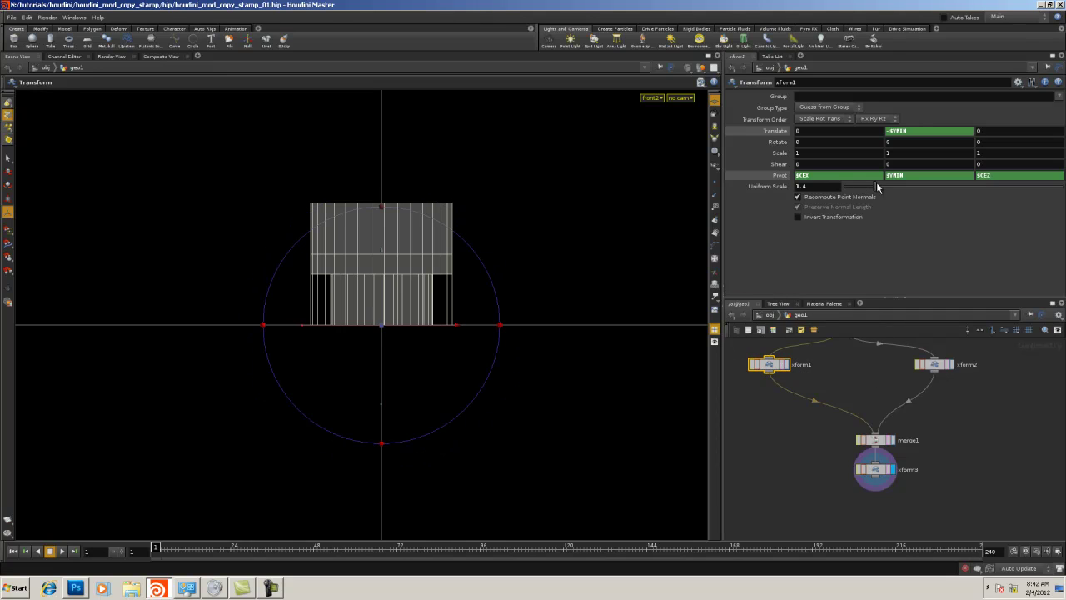
pyautogui.moveTo(874, 185); pyautogui.dragTo(905, 182)
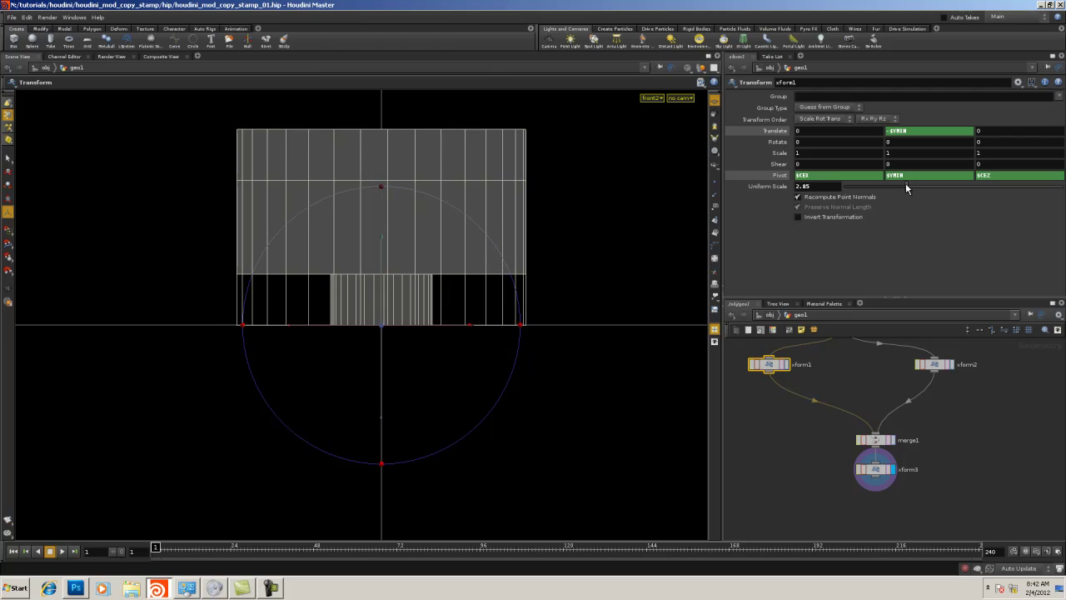
# Rename the xform1 node to xform_tree_top and the xform2 node to tree_base
pyautogui.click(803, 366)
pyautogui.click(819, 365)
pyautogui.press('BackSpace')
pyautogui.write('_tree_top')
pyautogui.press('Return')
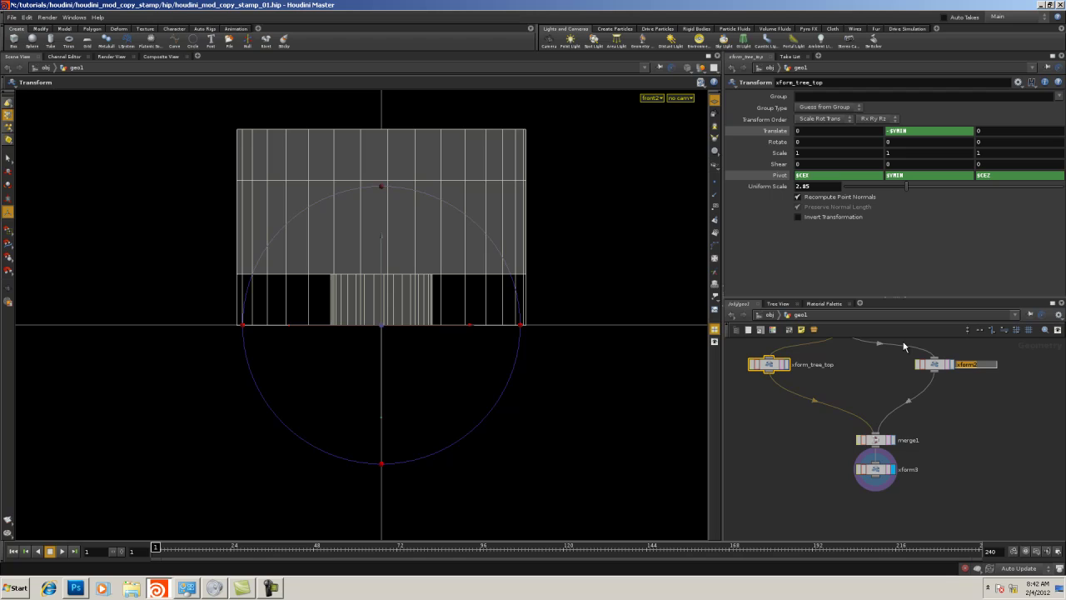
pyautogui.write('tree_base')
pyautogui.press('Return')
# Move the merge1 and xform3 nodes together further below the two tree transform nodes
pyautogui.moveTo(824, 458); pyautogui.dragTo(819, 488, button='middle')
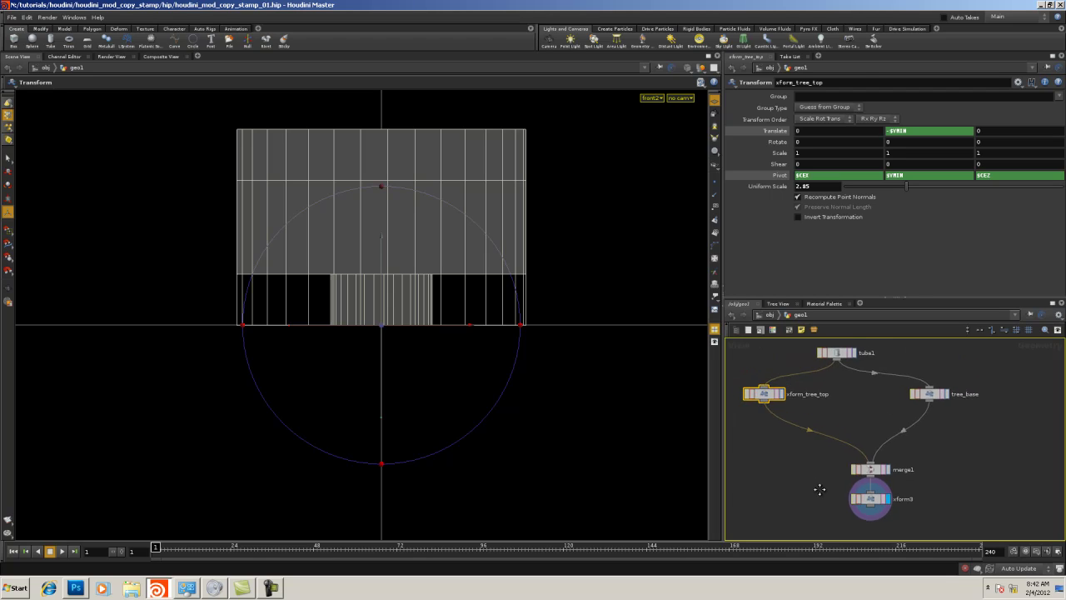
pyautogui.moveTo(819, 488); pyautogui.dragTo(819, 459, button='right')
pyautogui.moveTo(819, 459); pyautogui.dragTo(854, 425, button='middle')
pyautogui.click(854, 425)
pyautogui.moveTo(854, 426); pyautogui.dragTo(873, 475)
pyautogui.click(853, 482)
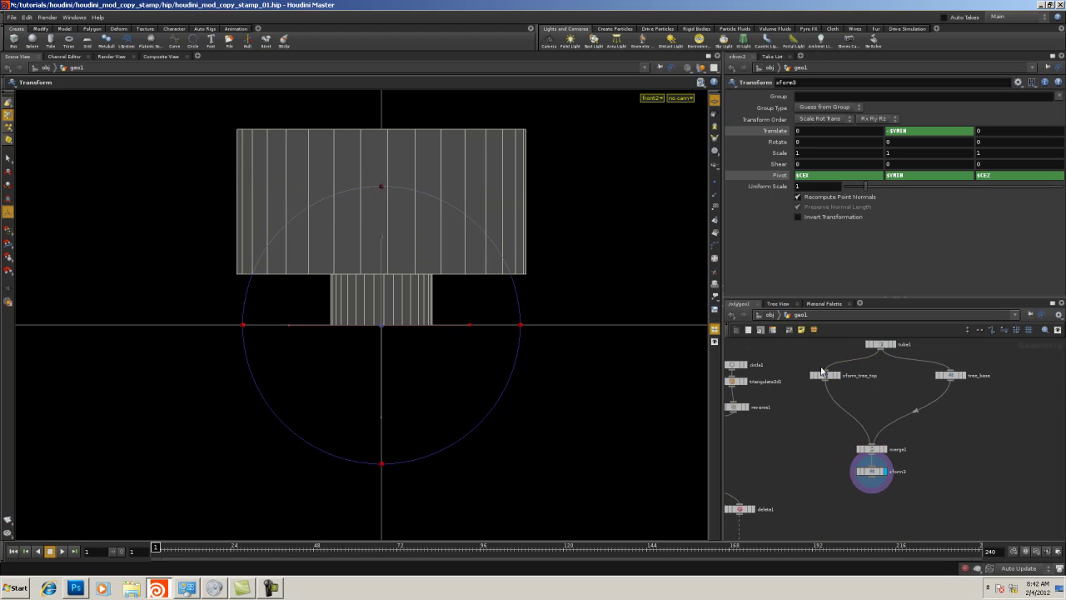
# Set the Y scale of the tree_base node to 3 to lengthen the trunk
pyautogui.click(950, 375)
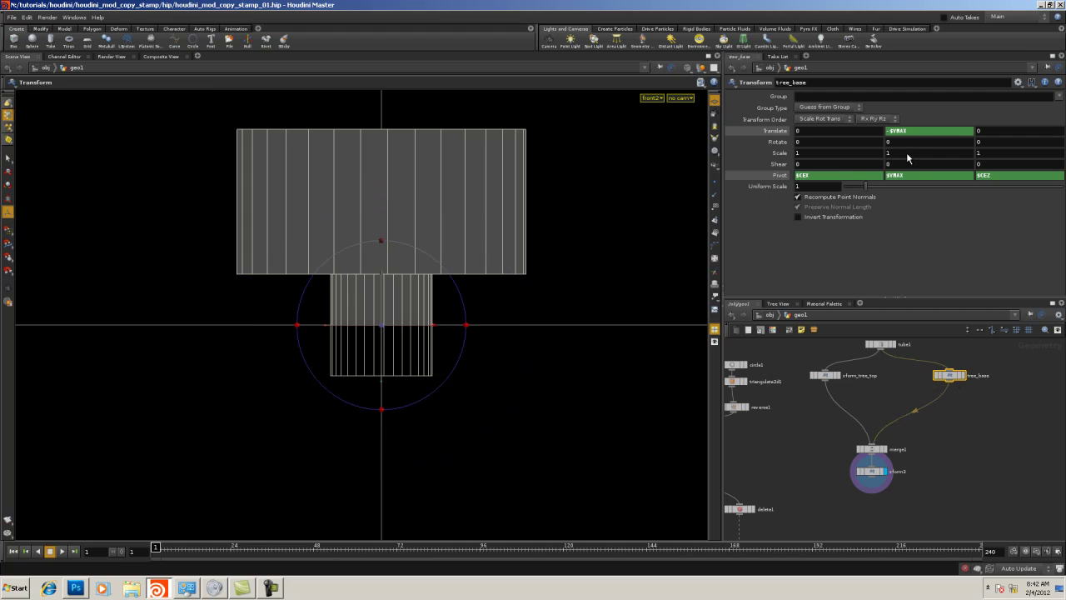
pyautogui.moveTo(906, 152); pyautogui.dragTo(988, 284, button='middle')
# Set the uniform scale of the xform_tree_top node to 3.64 and its Y scale to 2
pyautogui.scroll(5, 842, 437)
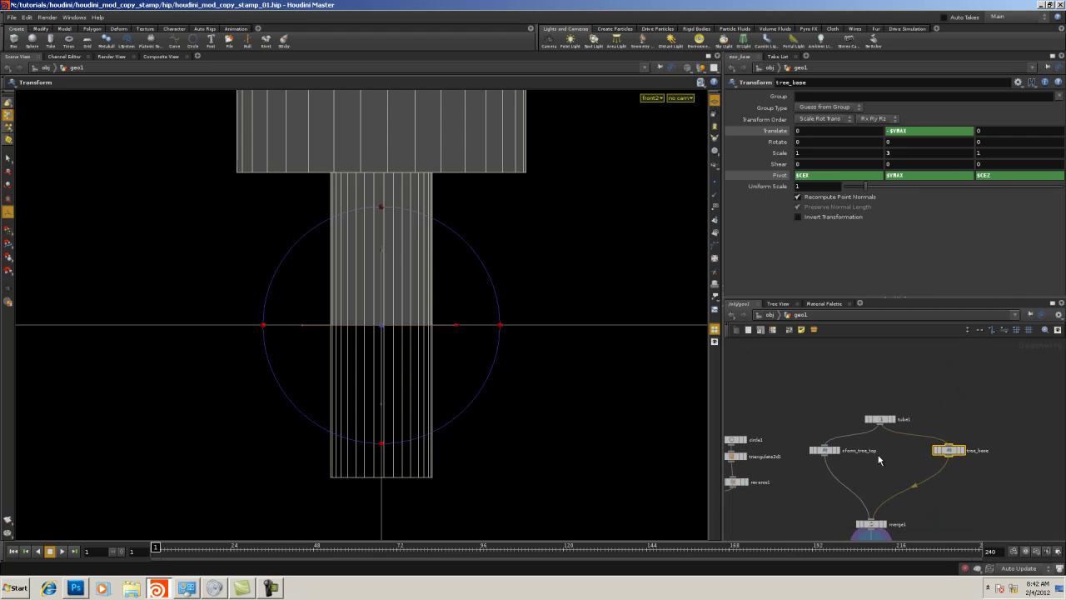
pyautogui.click(827, 454)
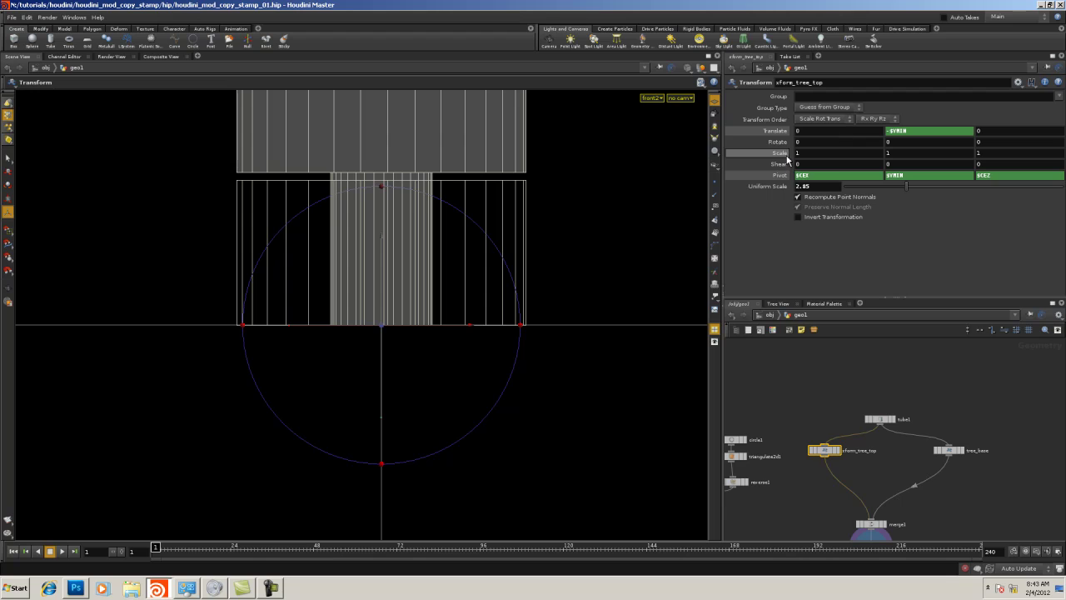
pyautogui.keyDown('alt'); pyautogui.moveTo(582, 245); pyautogui.dragTo(417, 250, button='right'); pyautogui.keyUp('alt')
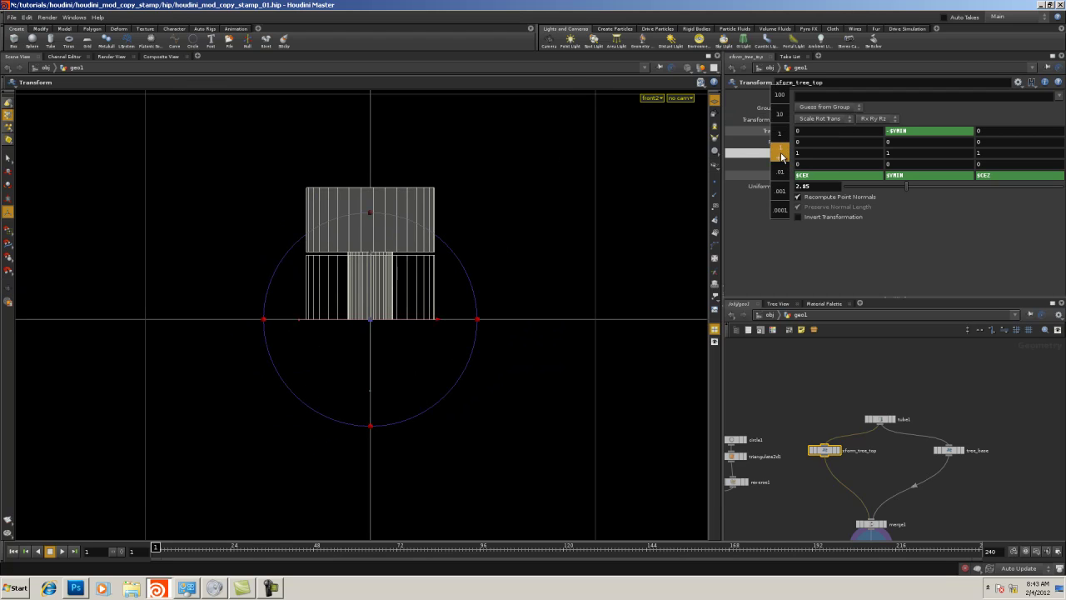
pyautogui.moveTo(908, 188); pyautogui.dragTo(925, 185)
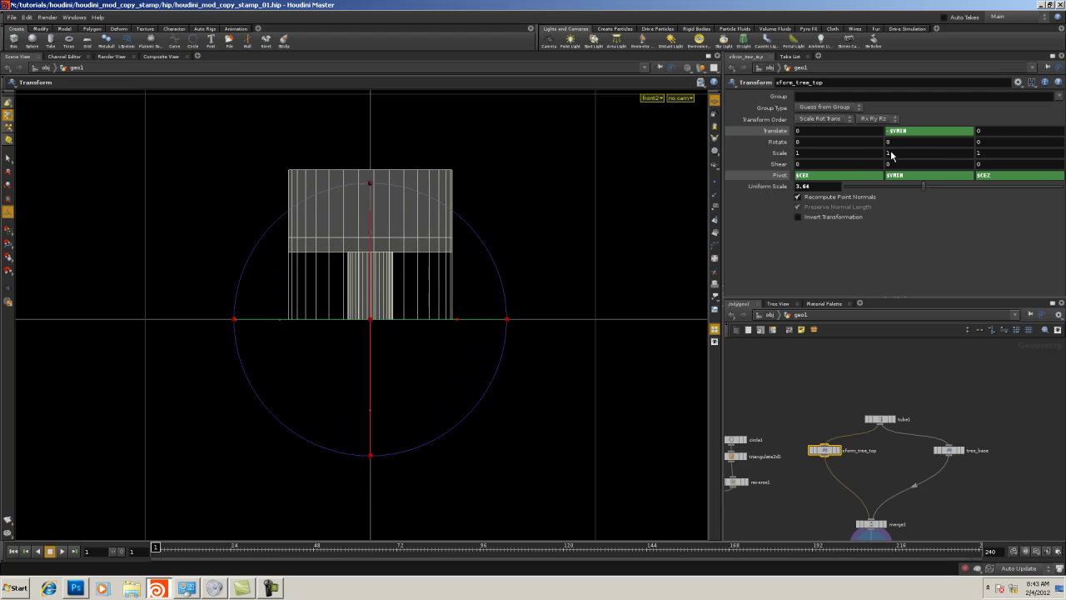
pyautogui.moveTo(893, 151); pyautogui.dragTo(881, 178, button='middle')
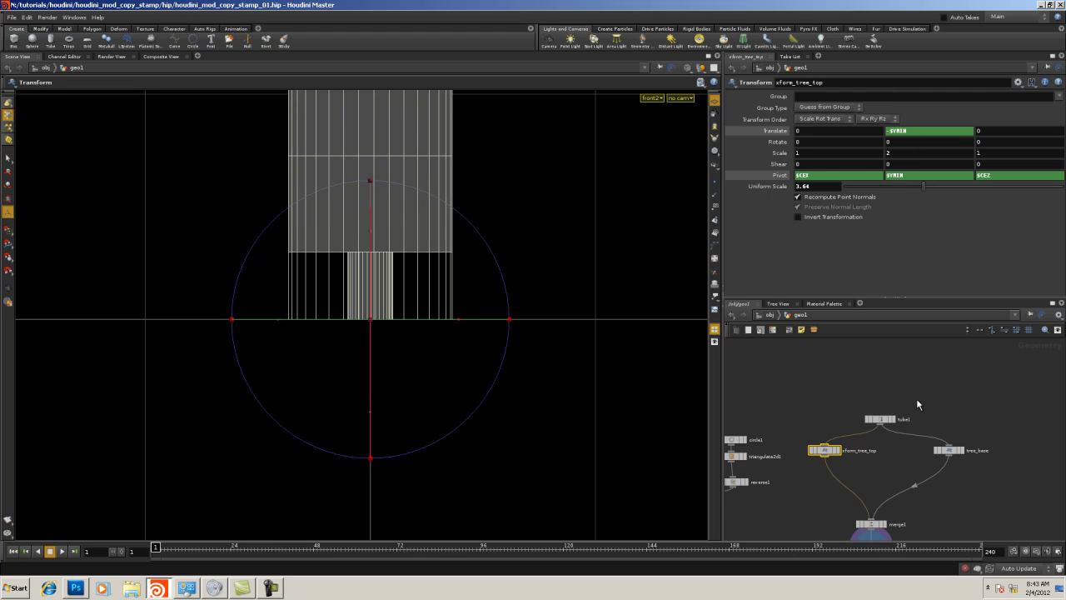
# Select the xform3 node and switch the viewport from the front view to perspective, showing the whole tree
pyautogui.moveTo(916, 398); pyautogui.dragTo(913, 324, button='middle')
pyautogui.click(869, 472)
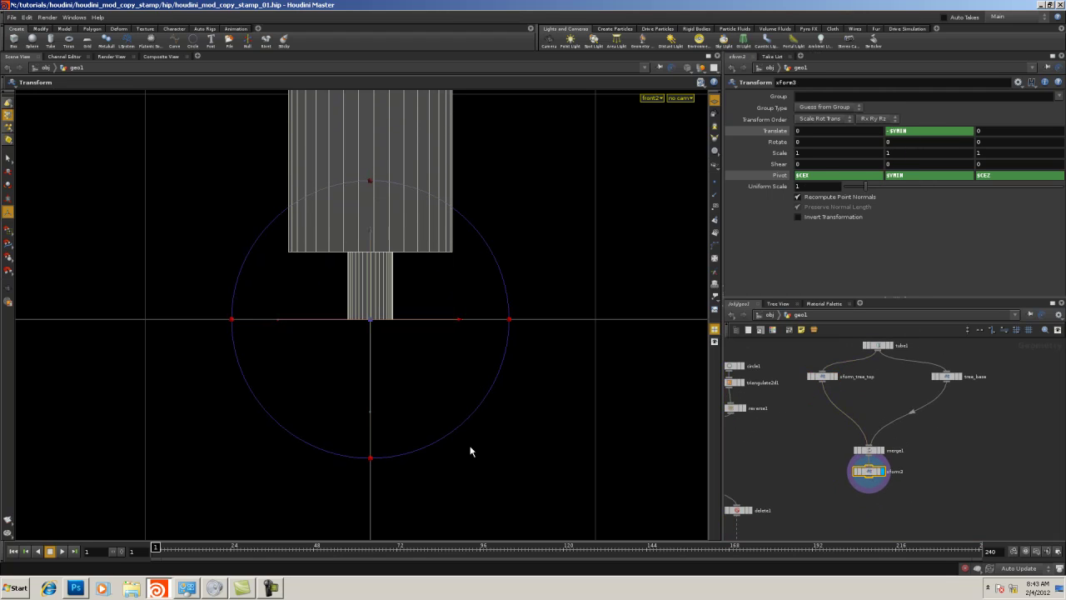
pyautogui.press('Escape')
pyautogui.moveTo(336, 209); pyautogui.dragTo(344, 338, button='middle')
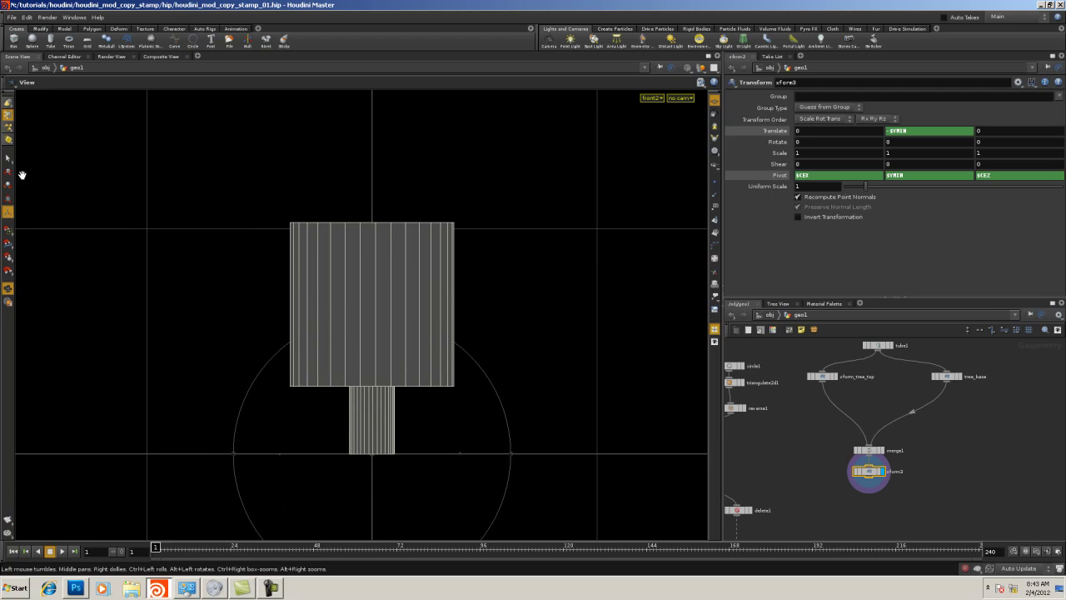
pyautogui.press('Return')
pyautogui.press('Escape')
pyautogui.hotkey('space', '1')
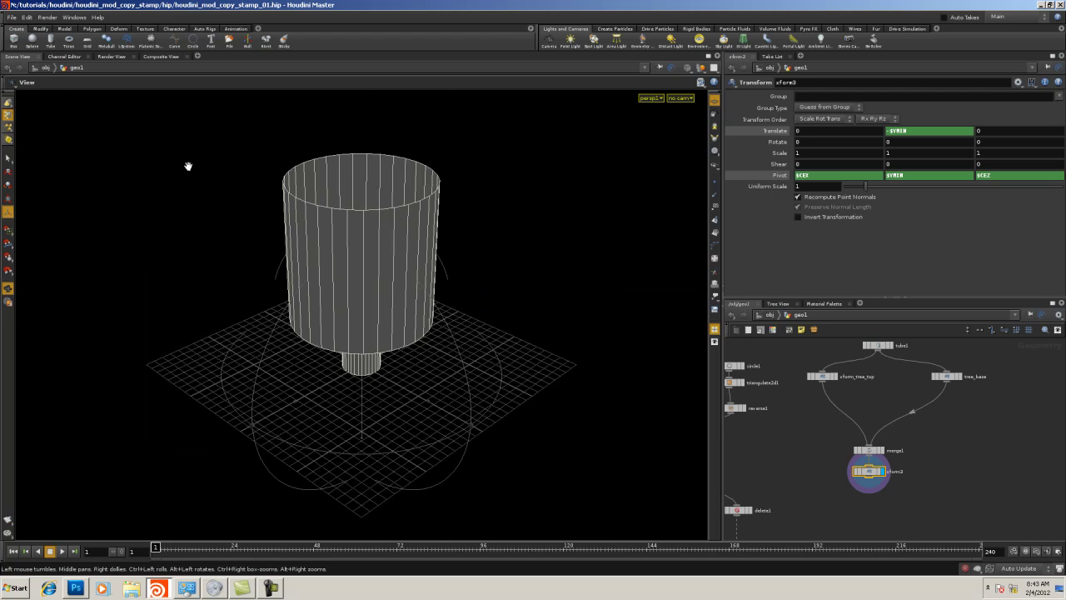
pyautogui.moveTo(188, 167); pyautogui.dragTo(101, 189)
pyautogui.press('Return')
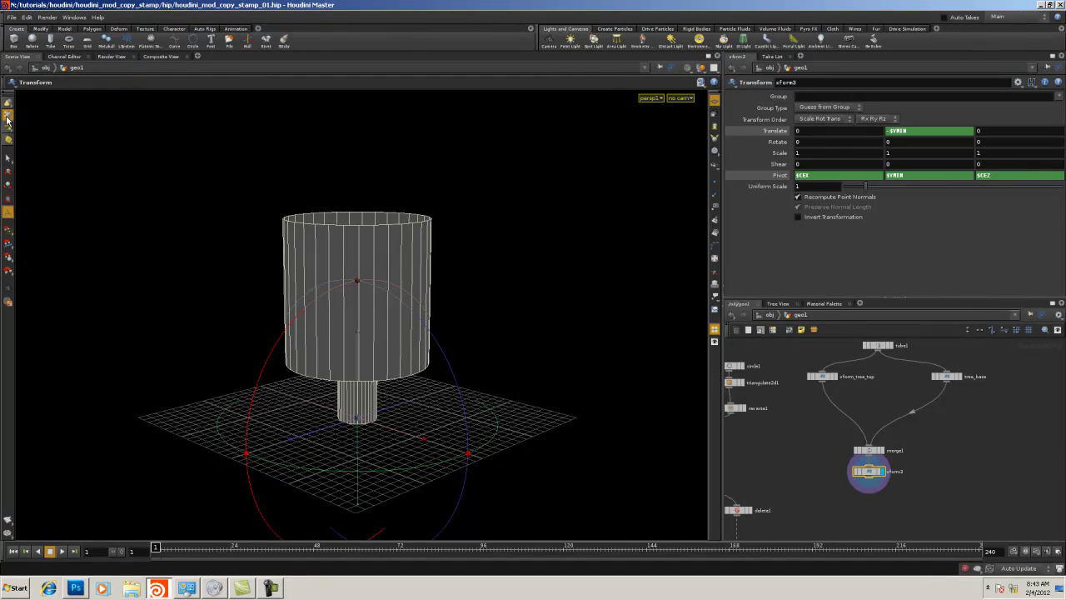
# Select all points around the upper rim of the tree top
pyautogui.rightClick(8, 118)
pyautogui.click(25, 119)
pyautogui.press('s')
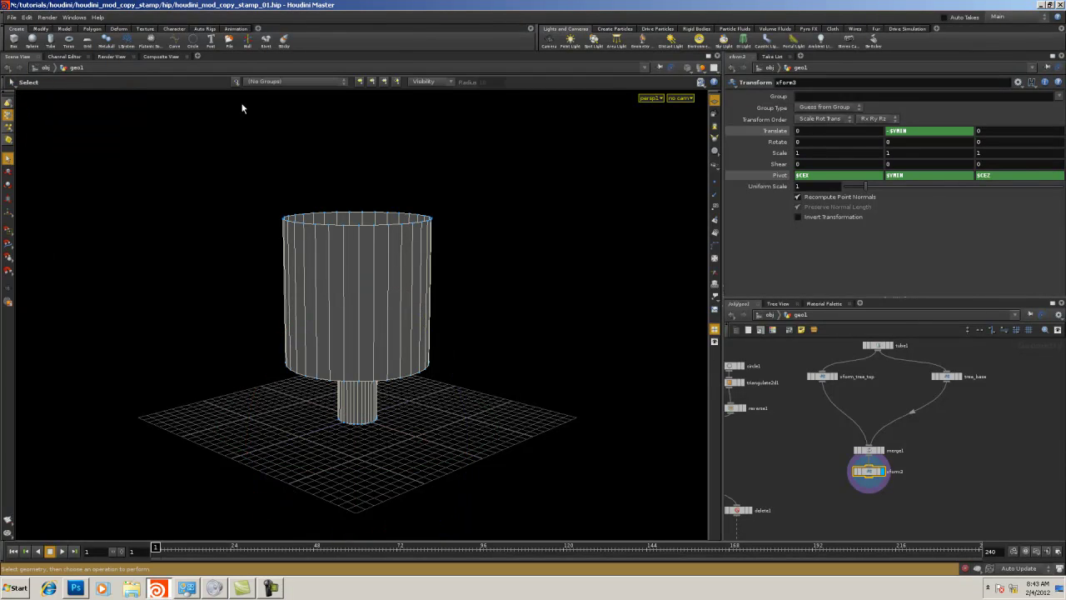
pyautogui.moveTo(369, 193); pyautogui.dragTo(496, 241)
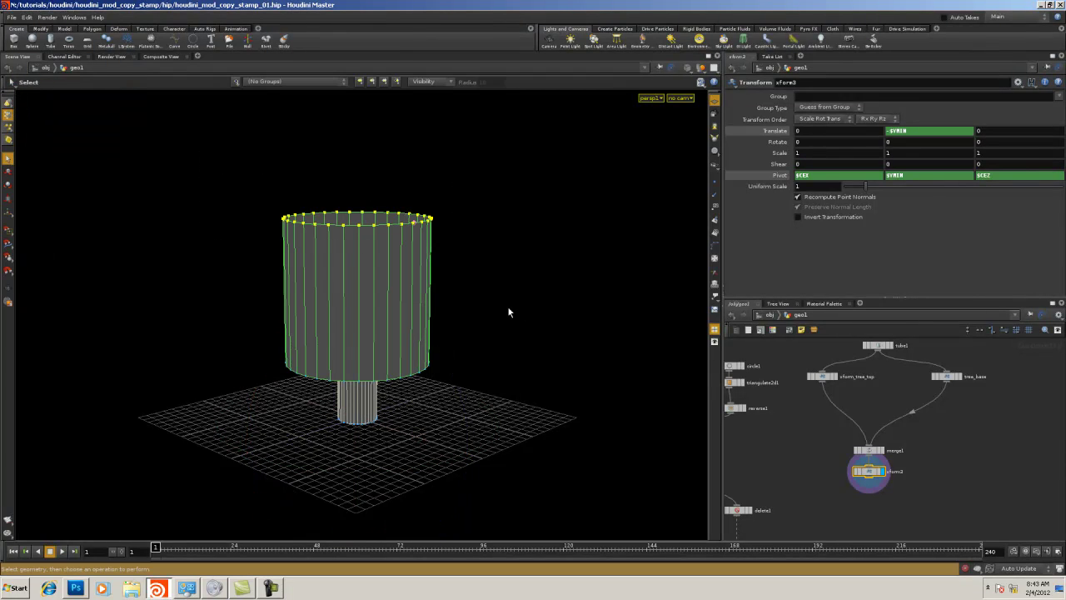
pyautogui.press('Escape')
pyautogui.moveTo(509, 313); pyautogui.dragTo(469, 362)
pyautogui.press('s')
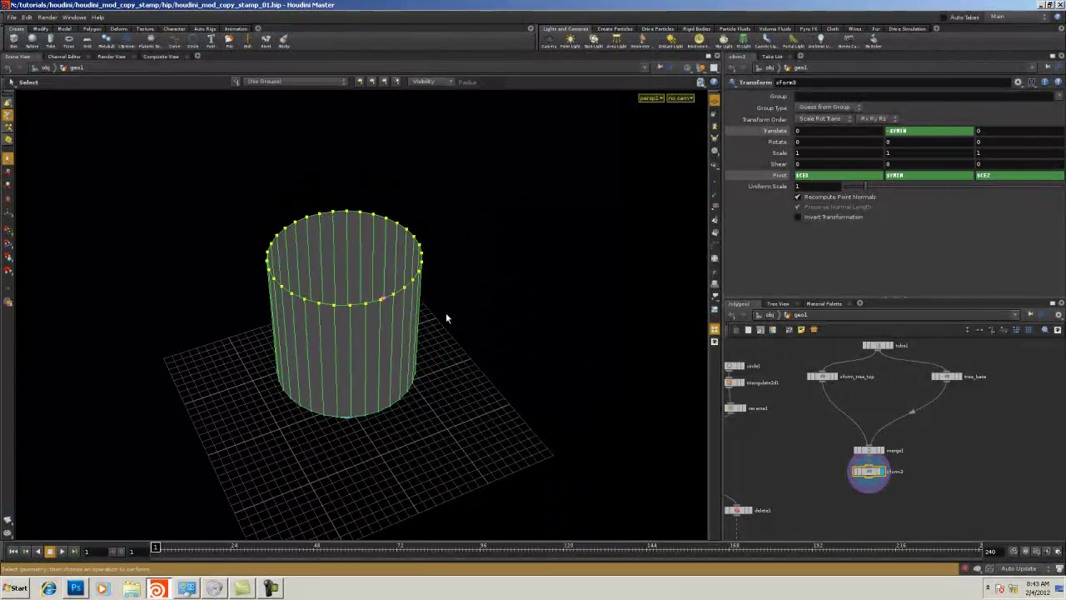
# Create a Group Geometry node from the selected rim points and name it tree_top_points
pyautogui.press('Tab')
pyautogui.write('gr')
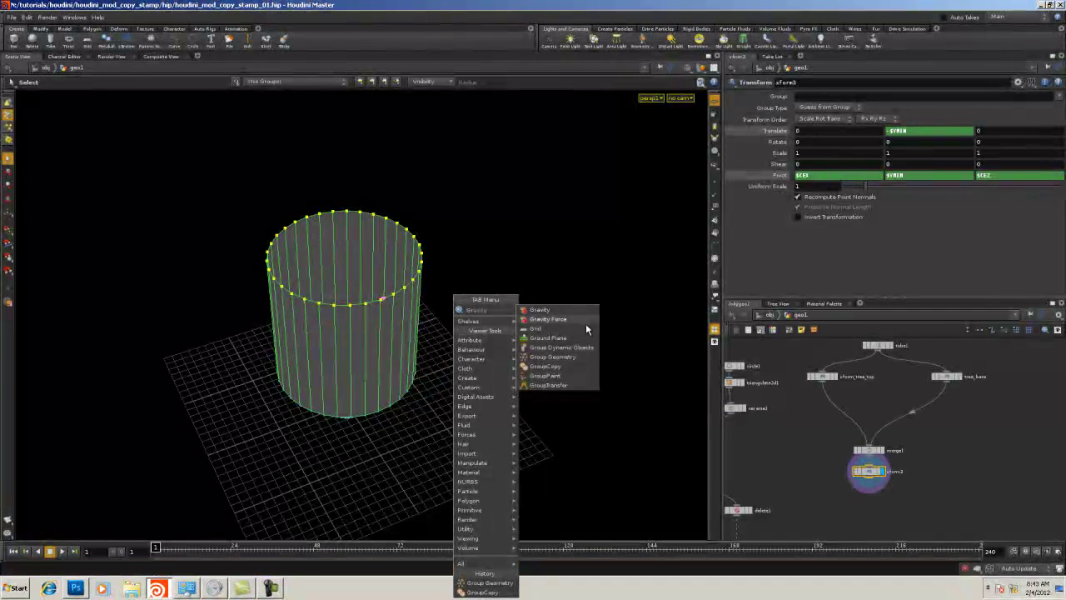
pyautogui.click(504, 584)
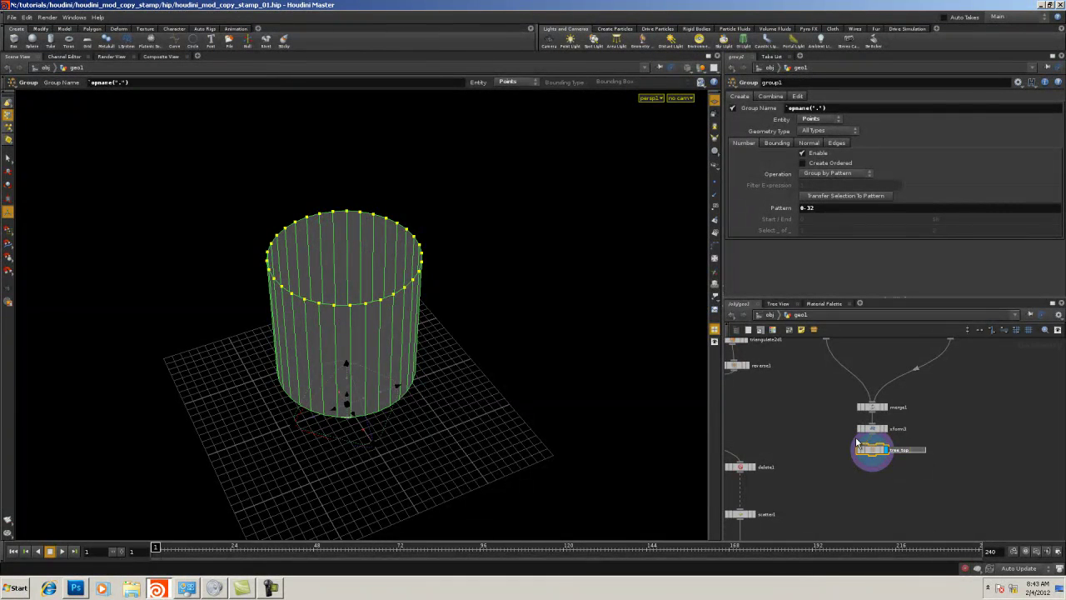
pyautogui.write('nts')
pyautogui.press('Return')
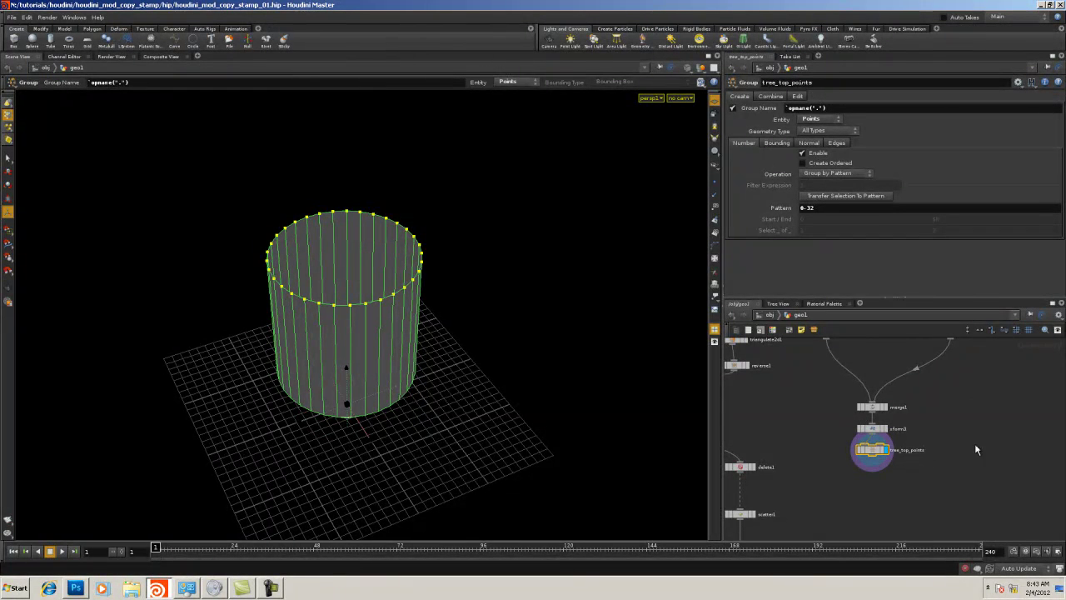
# Add a Transform node directly below tree_top_points and display its result
pyautogui.click(850, 499)
pyautogui.press('Tab')
pyautogui.moveTo(884, 388)
pyautogui.click(930, 349)
pyautogui.click(883, 490)
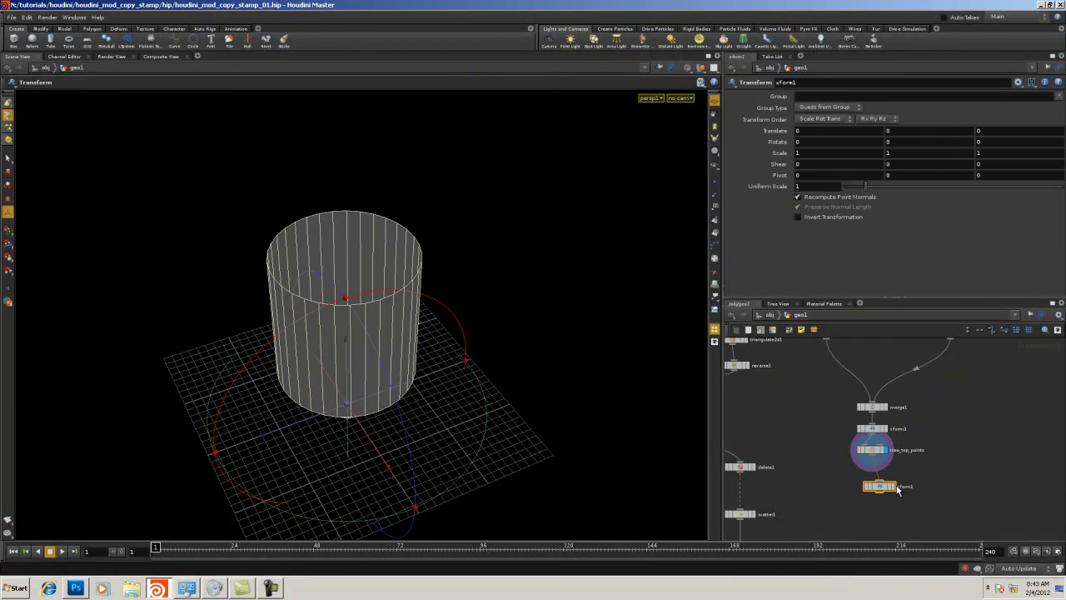
# Try enlarging only the tree_top_points group with xform1's uniform scale and entering $CEX as its X pivot
pyautogui.click(1059, 97)
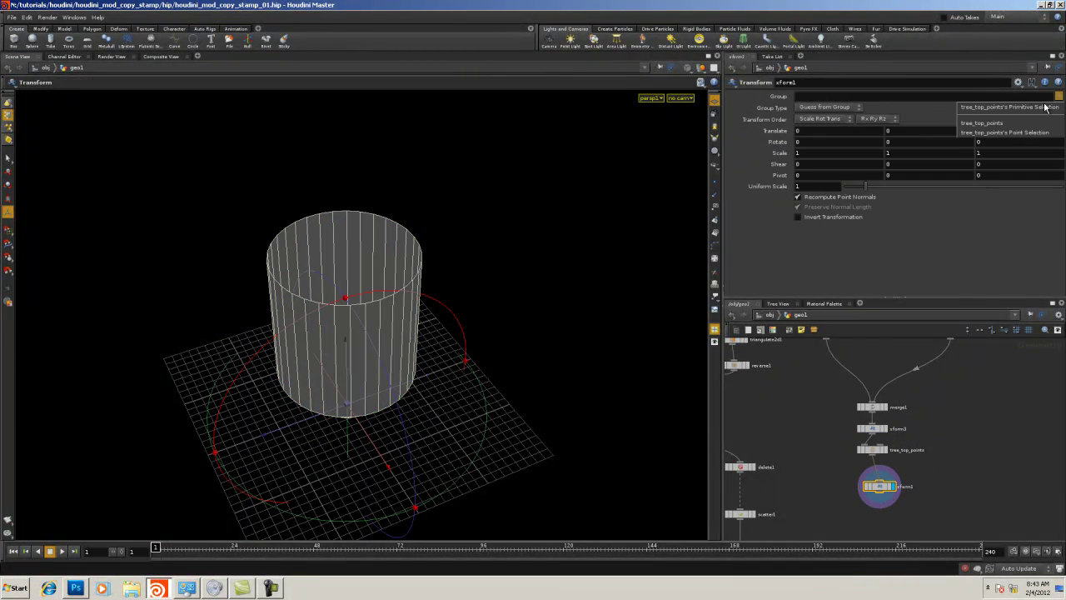
pyautogui.click(1030, 123)
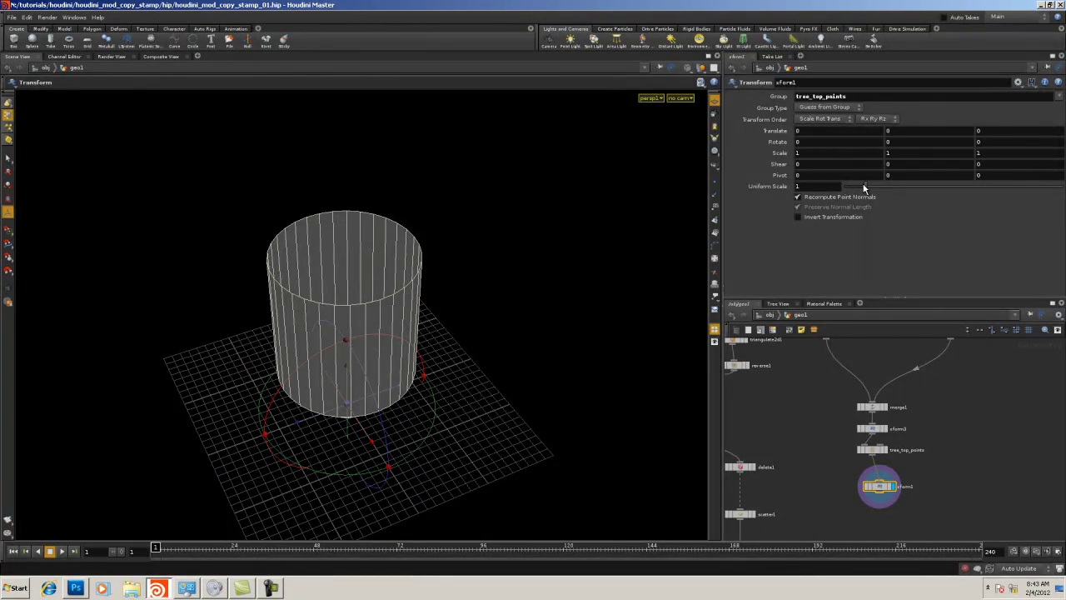
pyautogui.moveTo(864, 189)
pyautogui.mouseDown()
pyautogui.moveTo(844, 187)
pyautogui.moveTo(872, 183)
pyautogui.mouseUp()
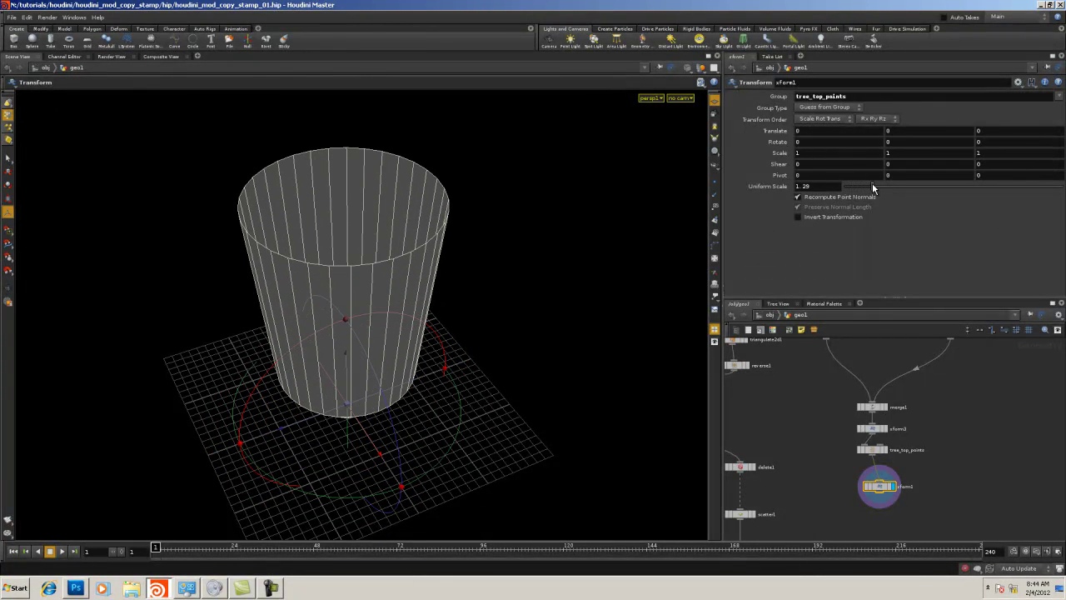
pyautogui.click(806, 175)
pyautogui.write('$CEX')
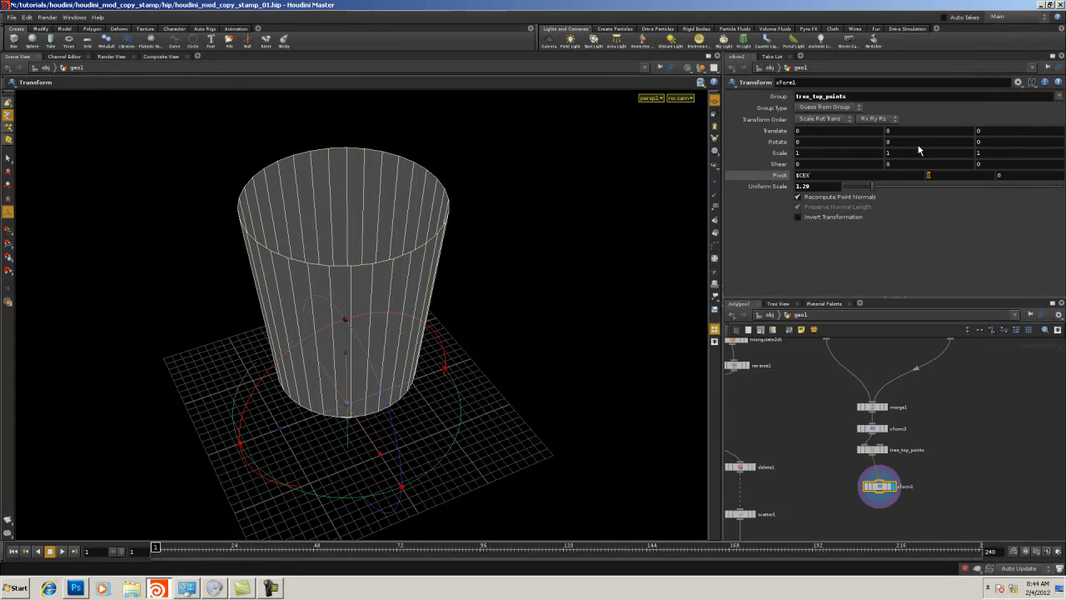
pyautogui.press('Tab')
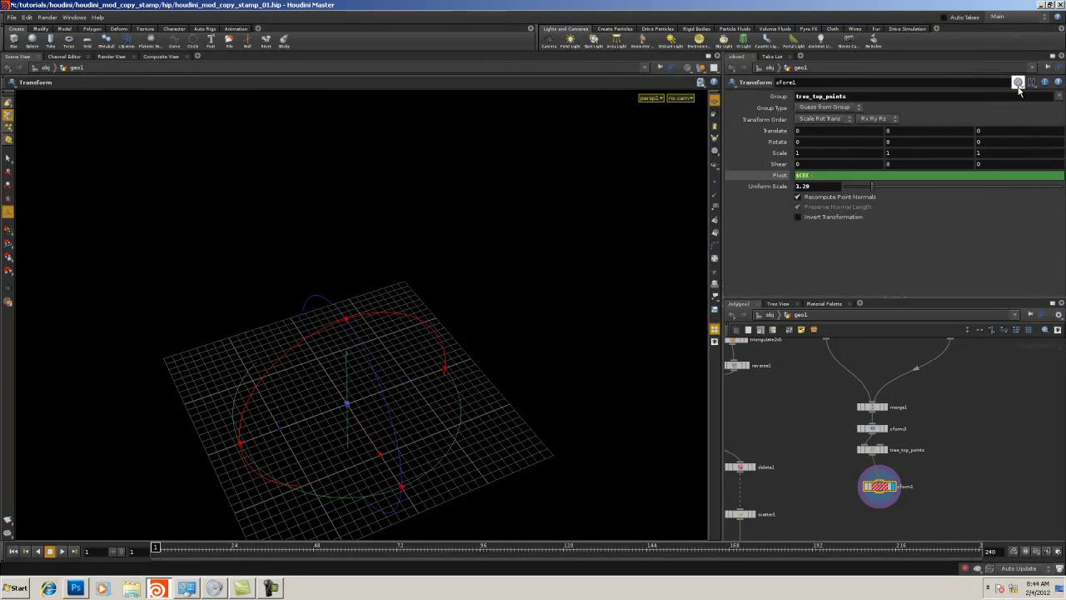
# Apply the center object preset to xform1 and set its Y pivot to $YMAX
pyautogui.click(1018, 83)
pyautogui.click(925, 235)
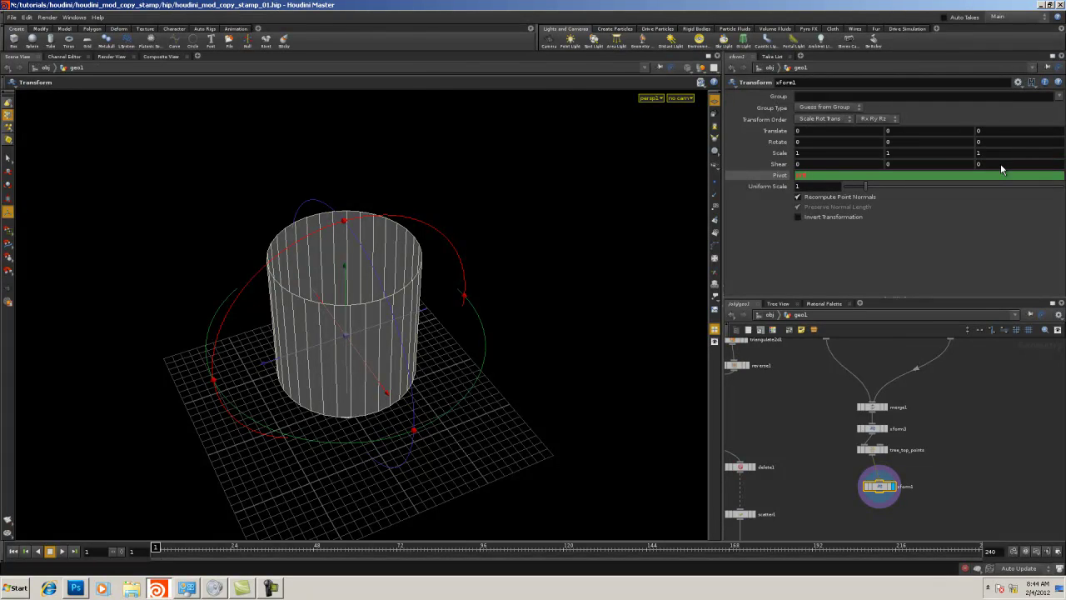
pyautogui.press('Return')
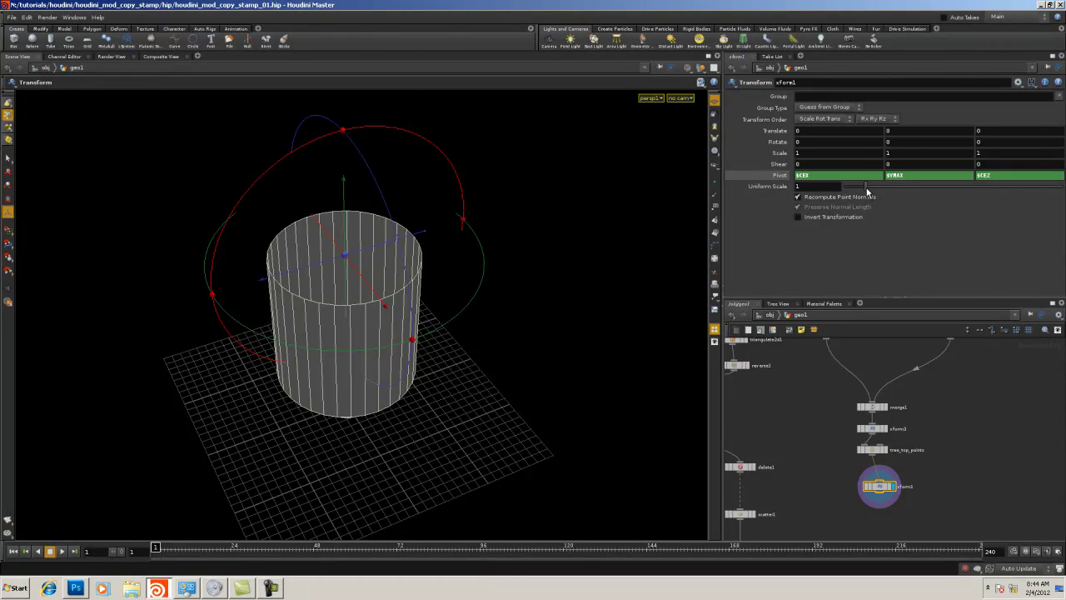
# Restrict xform1 to the tree_top_points group and set its uniform scale to 0, tapering the tree top to a point
pyautogui.moveTo(866, 186); pyautogui.dragTo(849, 190)
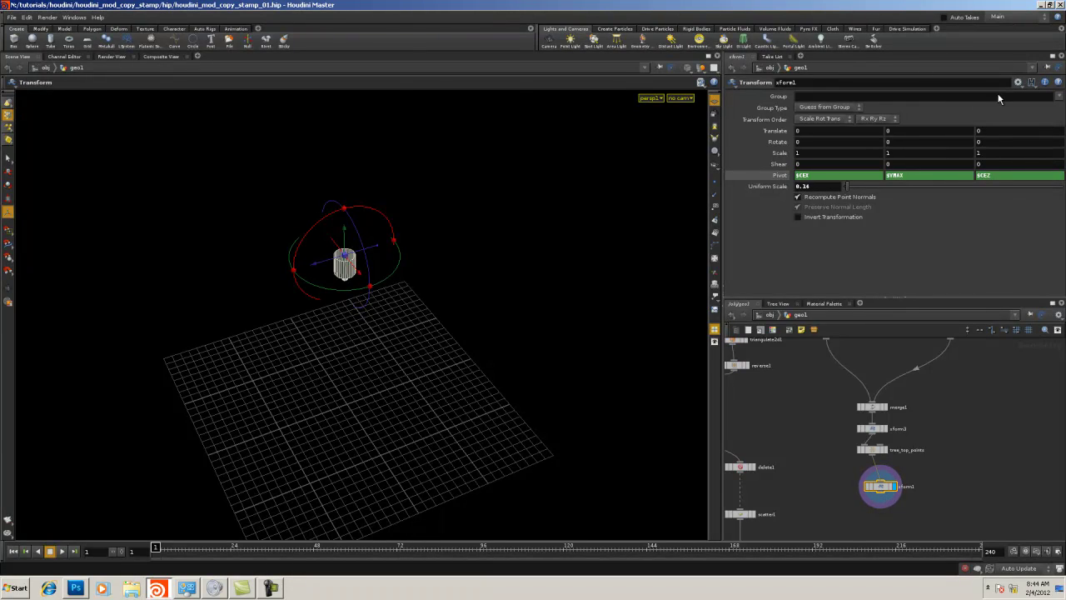
pyautogui.click(1054, 97)
pyautogui.click(1028, 128)
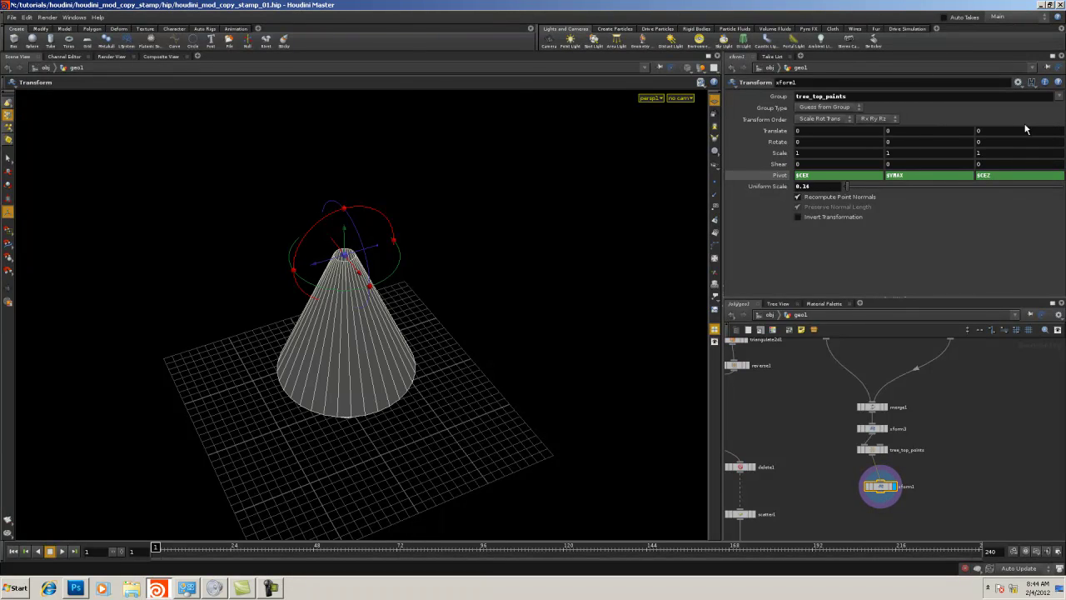
pyautogui.keyDown('alt'); pyautogui.moveTo(521, 439); pyautogui.dragTo(504, 245); pyautogui.keyUp('alt')
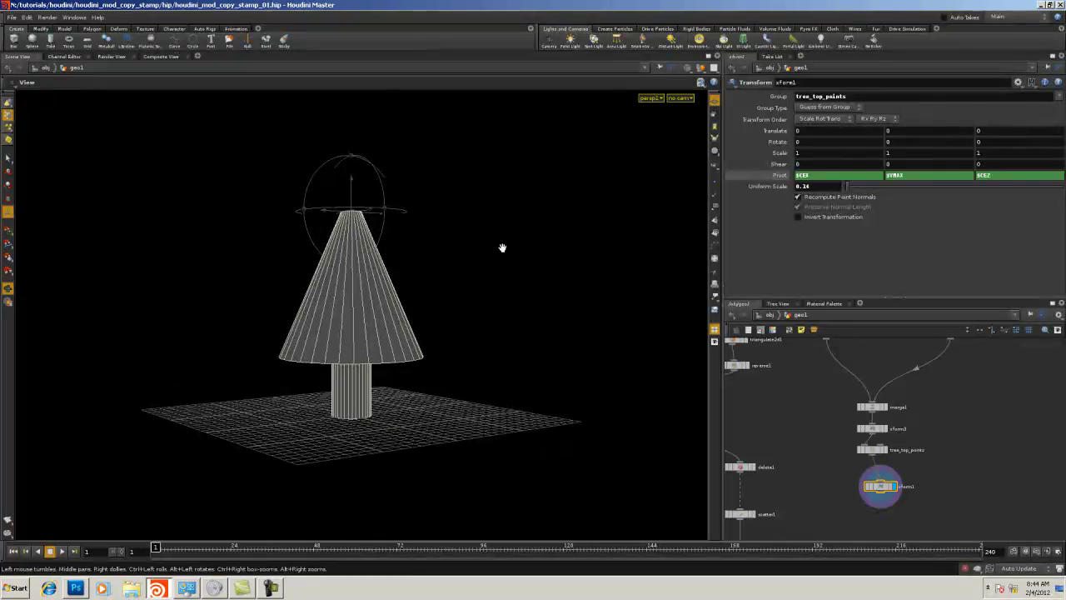
pyautogui.moveTo(847, 185); pyautogui.dragTo(844, 187)
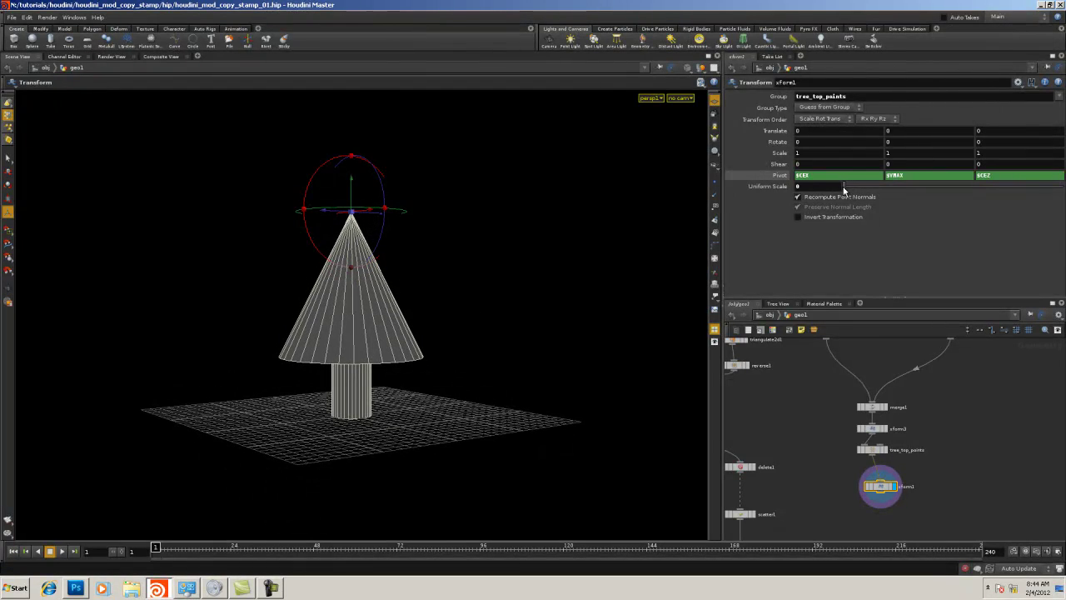
# Add another Transform node directly below xform1 and display its result
pyautogui.moveTo(479, 336); pyautogui.dragTo(344, 280)
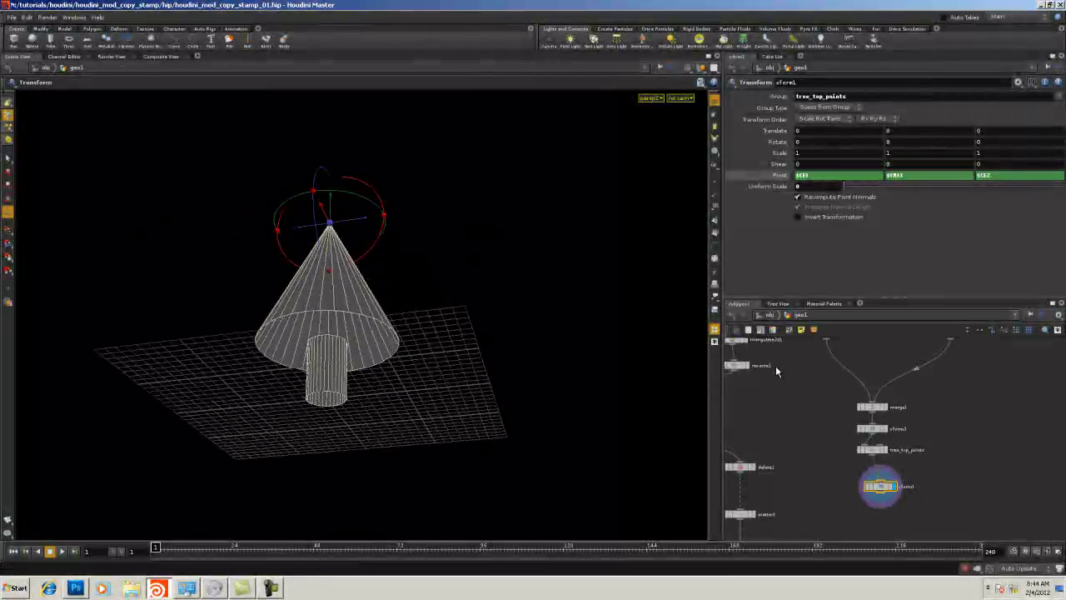
pyautogui.moveTo(766, 365)
pyautogui.mouseDown(button='middle')
pyautogui.moveTo(791, 409)
pyautogui.moveTo(775, 348)
pyautogui.moveTo(764, 370)
pyautogui.moveTo(775, 357)
pyautogui.moveTo(780, 410)
pyautogui.moveTo(782, 362)
pyautogui.mouseUp(button='middle')
pyautogui.press('space')
pyautogui.moveTo(360, 331); pyautogui.dragTo(497, 392)
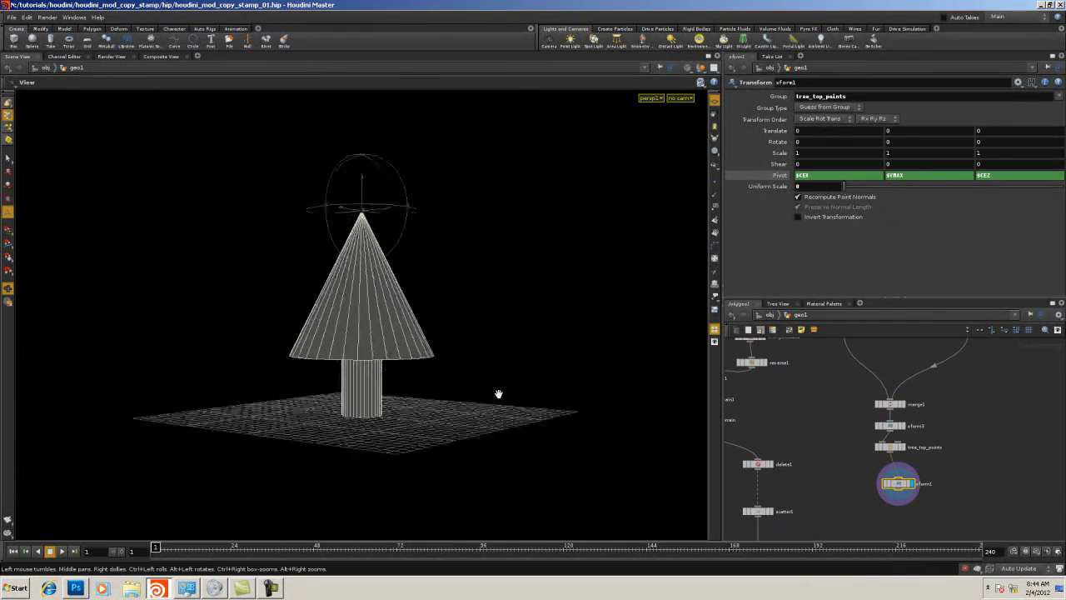
pyautogui.moveTo(293, 379); pyautogui.dragTo(186, 395, button='right')
pyautogui.moveTo(186, 395); pyautogui.dragTo(333, 403)
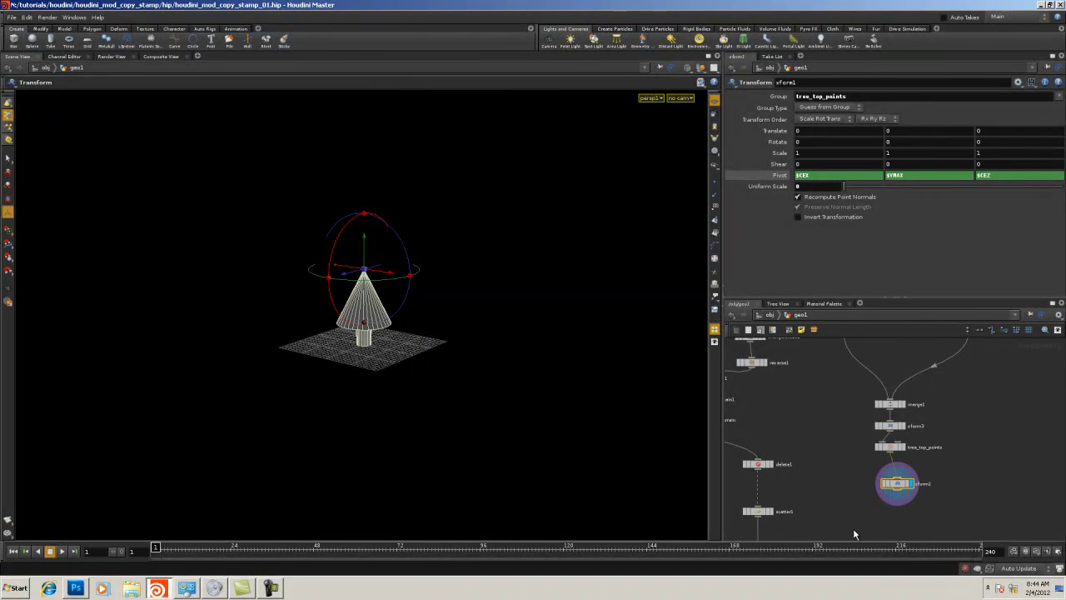
pyautogui.press('Tab')
pyautogui.write('tr')
pyautogui.click(941, 358)
pyautogui.click(896, 523)
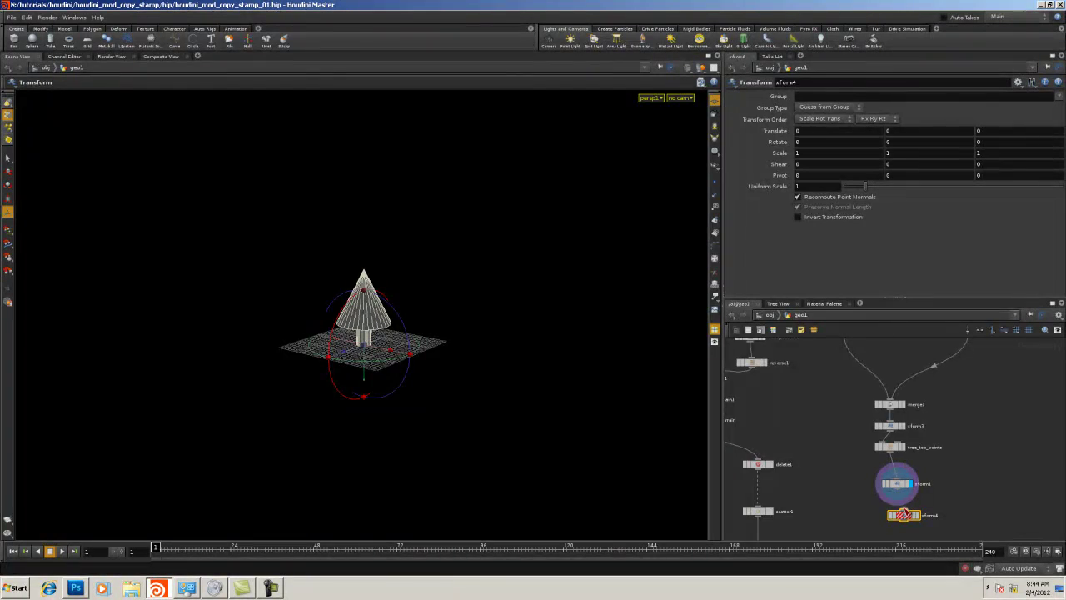
pyautogui.click(917, 515)
pyautogui.moveTo(905, 516)
pyautogui.mouseDown()
pyautogui.moveTo(871, 473)
pyautogui.moveTo(897, 499)
pyautogui.mouseUp()
pyautogui.click(913, 493)
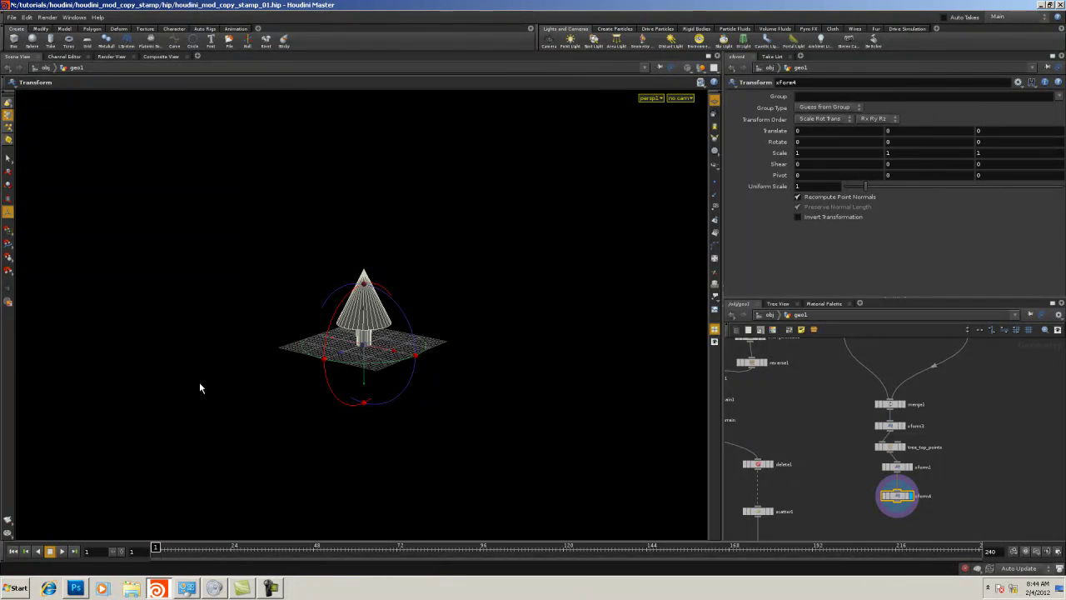
# Apply the center object preset to xform4 and set its Y pivot to $YMIN
pyautogui.keyDown('alt'); pyautogui.moveTo(199, 387); pyautogui.dragTo(440, 174); pyautogui.keyUp('alt')
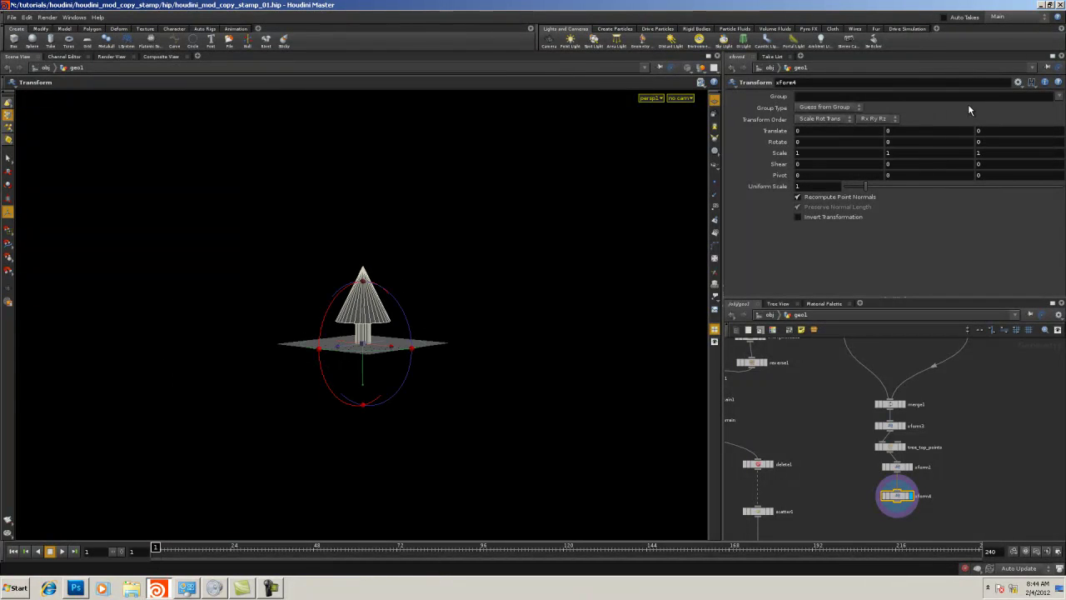
pyautogui.click(1018, 83)
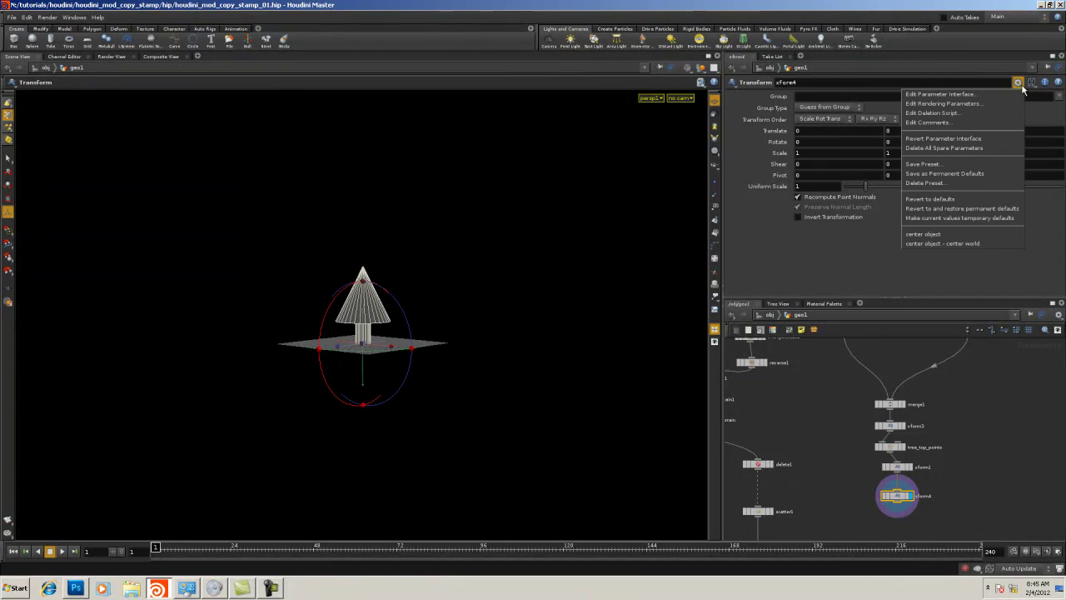
pyautogui.click(954, 236)
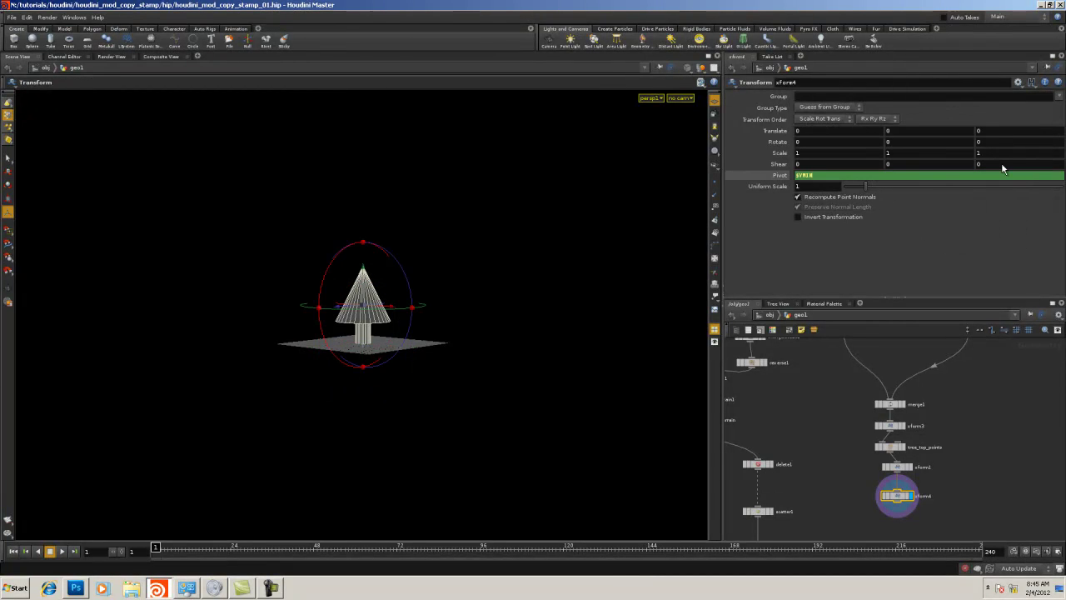
pyautogui.press('Tab')
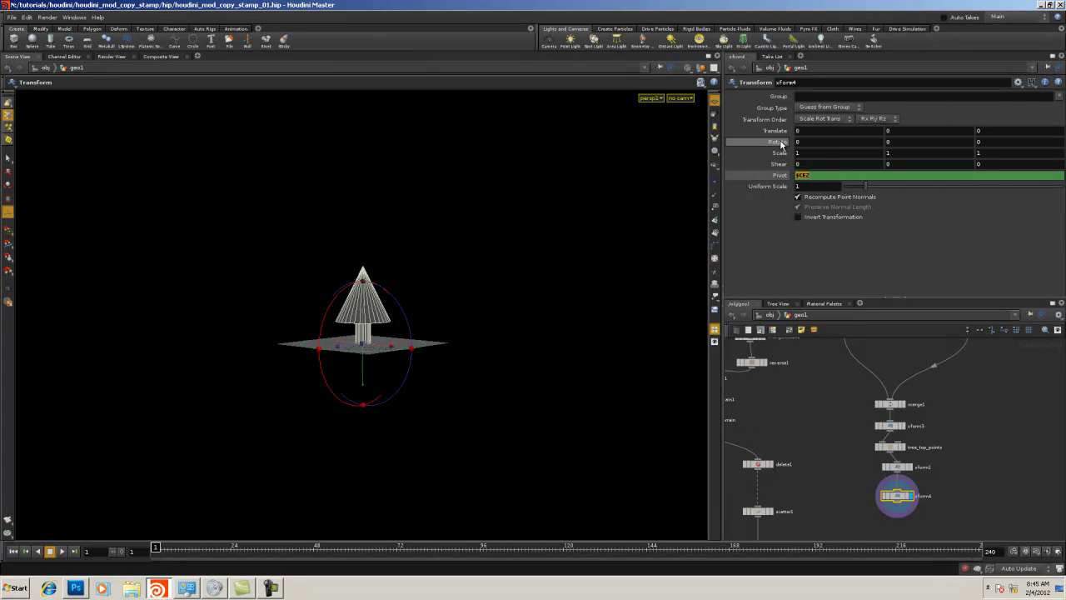
pyautogui.press('BackSpace')
pyautogui.press('Return')
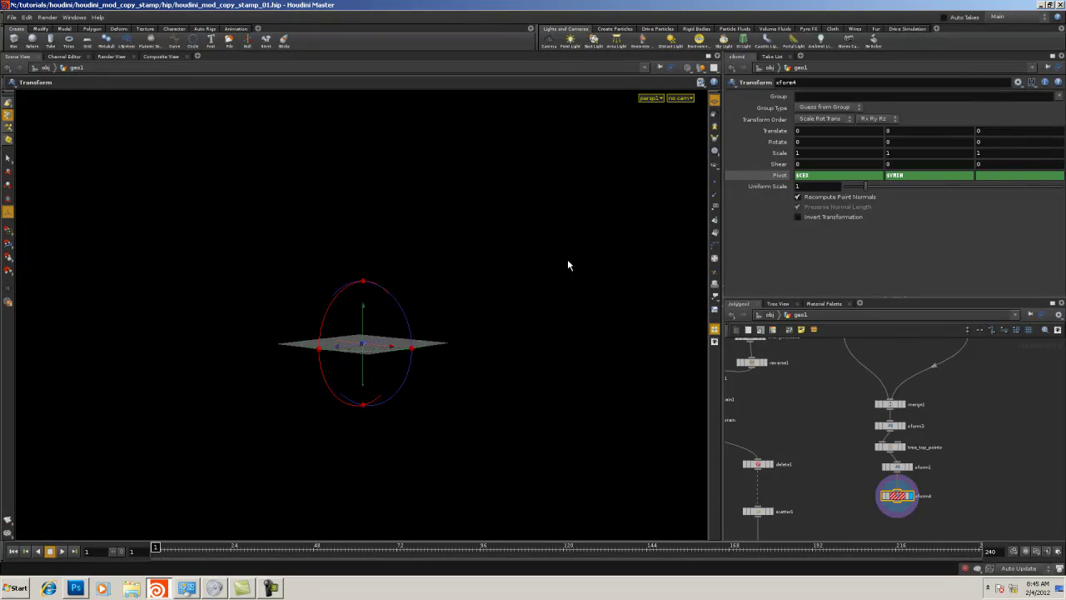
pyautogui.hotkey('ctrl', 'z')
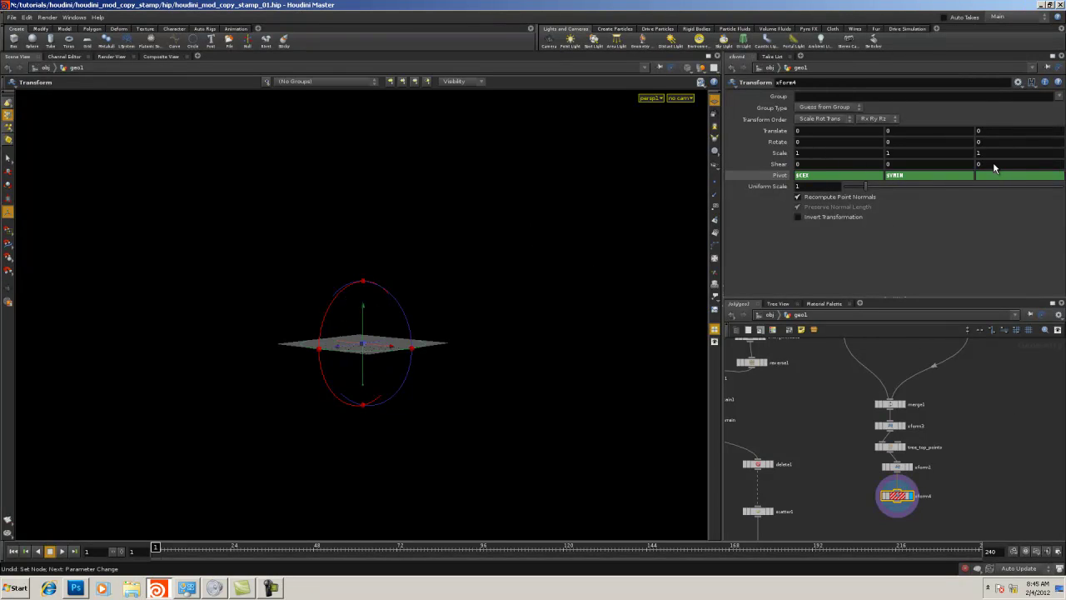
pyautogui.hotkey('ctrl', 'z')
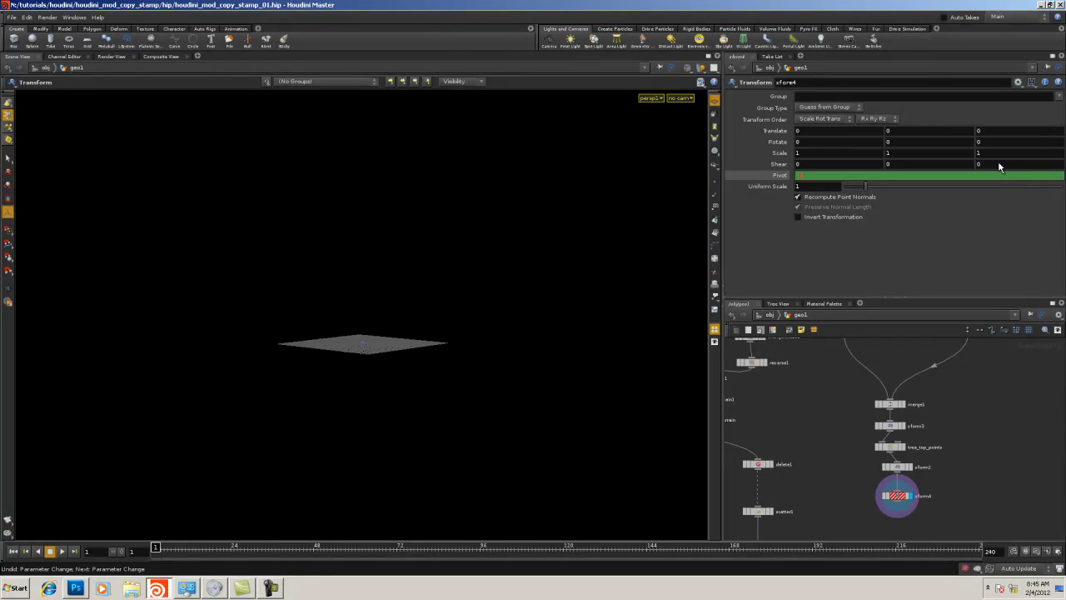
pyautogui.hotkey('ctrl', 'z')
pyautogui.hotkey('ctrl', 'z')
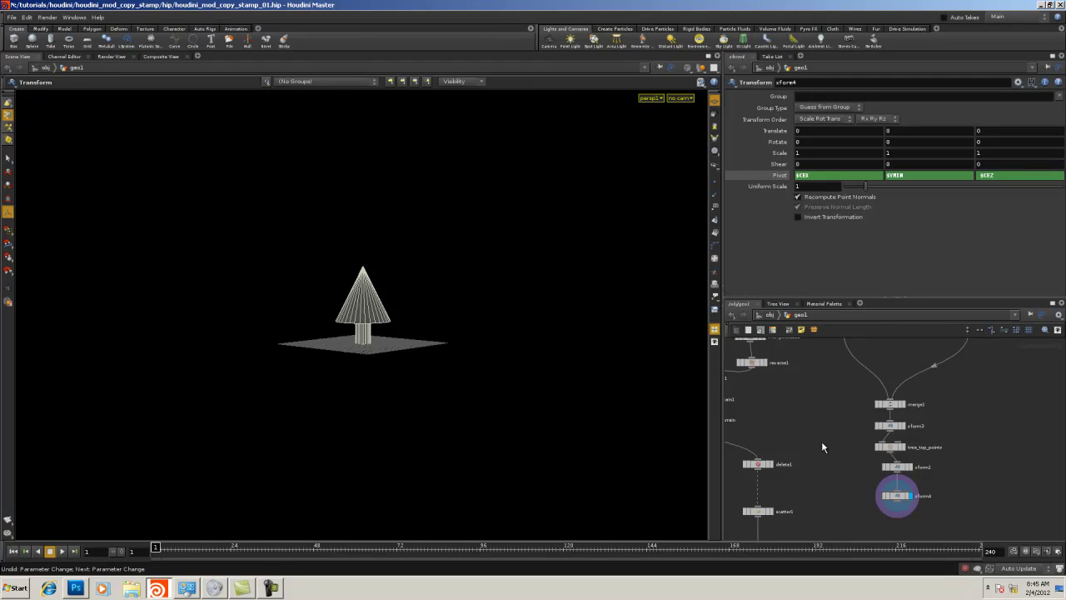
# Move the whole tree node chain, including its tree-top transform, farther away from the scatter node chain
pyautogui.press('h')
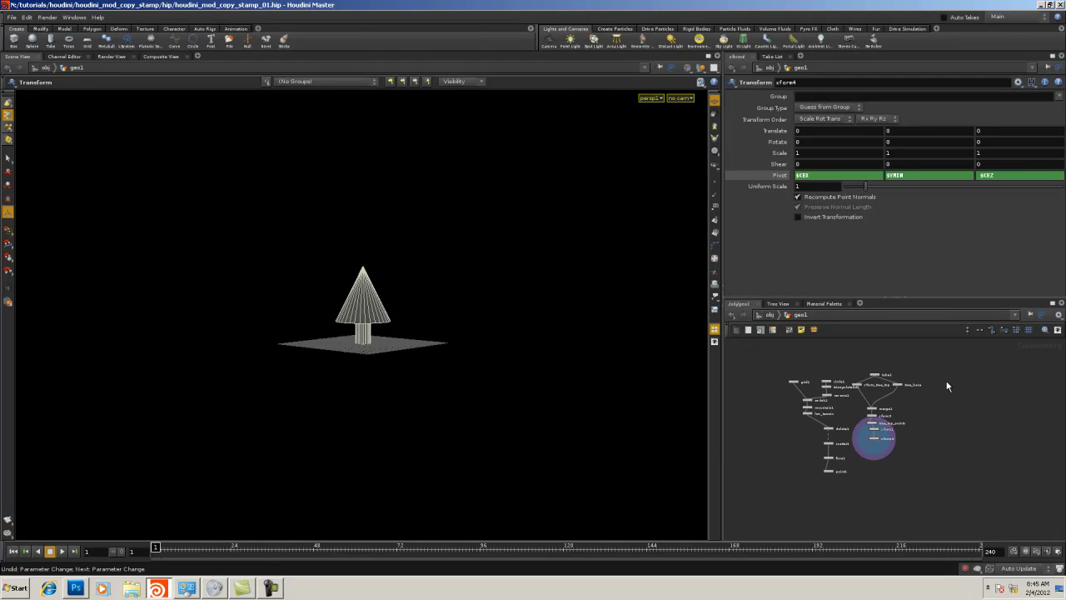
pyautogui.moveTo(889, 455); pyautogui.dragTo(941, 440)
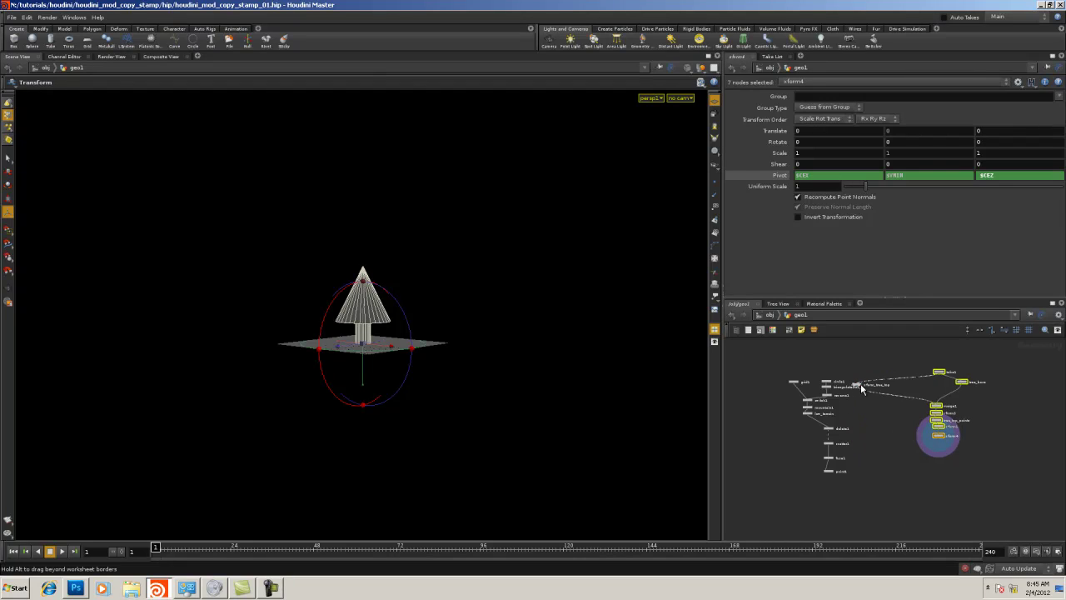
pyautogui.moveTo(859, 386); pyautogui.dragTo(901, 387)
pyautogui.click(863, 475)
pyautogui.moveTo(864, 473); pyautogui.dragTo(878, 469, button='right')
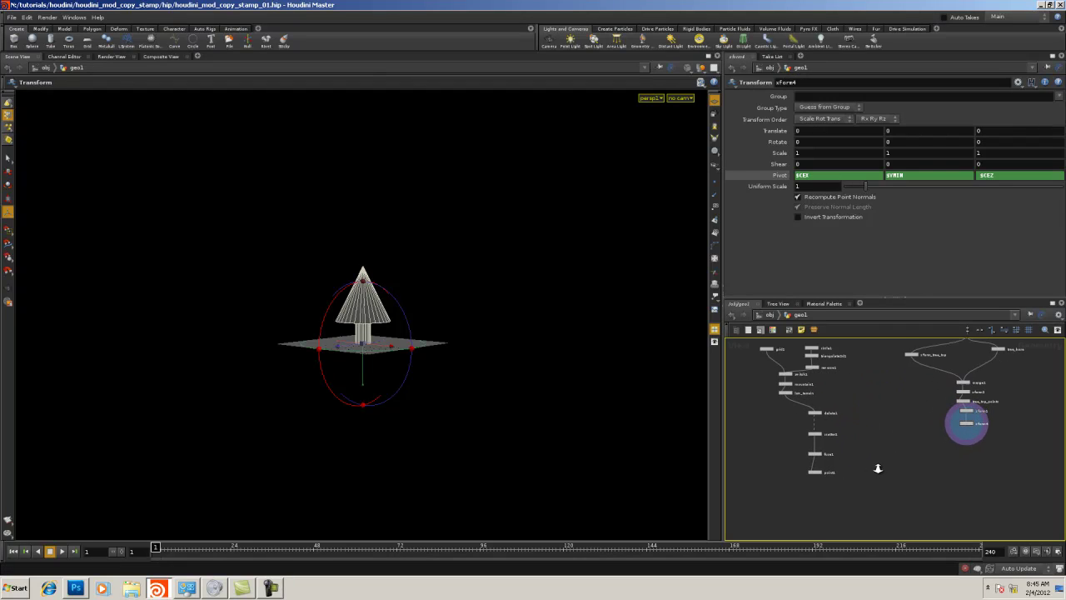
pyautogui.moveTo(878, 469); pyautogui.dragTo(866, 443, button='middle')
pyautogui.moveTo(867, 442); pyautogui.dragTo(873, 445, button='right')
# Add a Copy node just below point1 at the end of the scatter chain
pyautogui.click(976, 388)
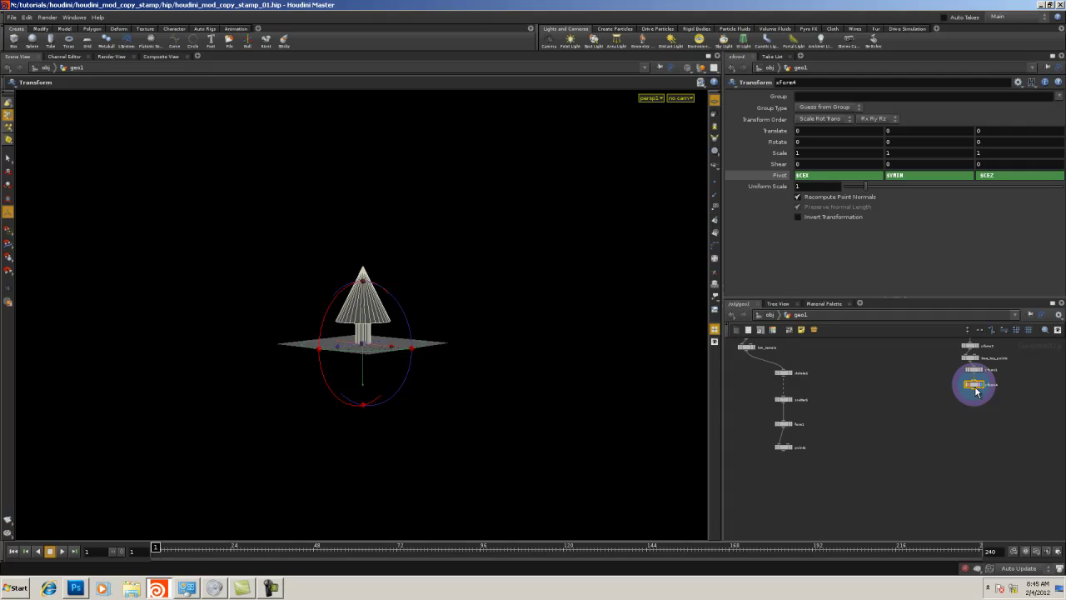
pyautogui.keyDown('alt'); pyautogui.moveTo(297, 408); pyautogui.dragTo(359, 433); pyautogui.keyUp('alt')
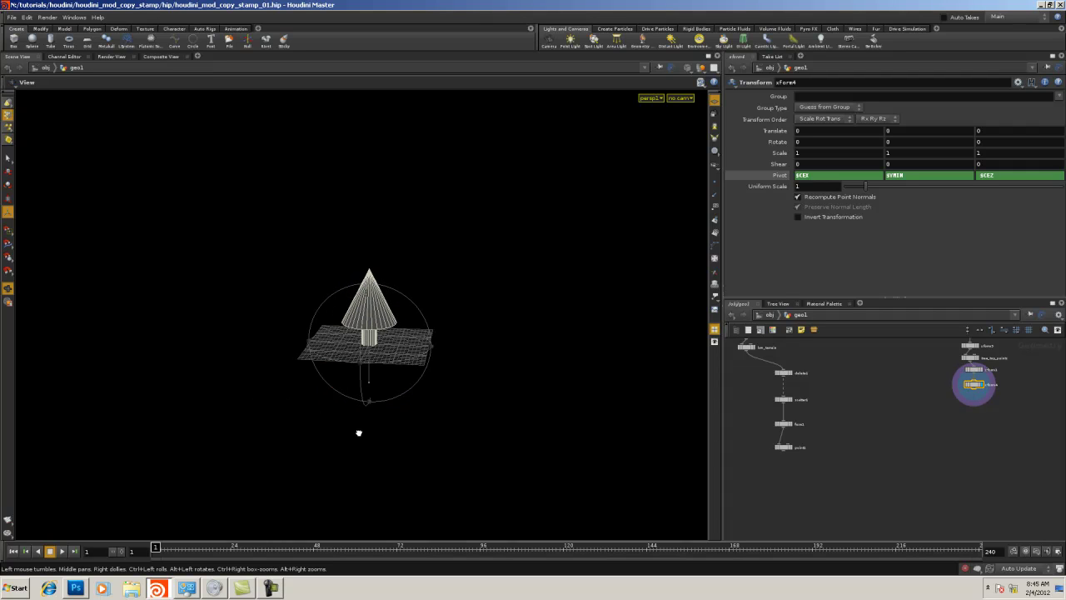
pyautogui.moveTo(843, 432); pyautogui.dragTo(899, 430, button='middle')
pyautogui.moveTo(899, 430); pyautogui.dragTo(917, 426, button='right')
pyautogui.moveTo(918, 426); pyautogui.dragTo(936, 445, button='middle')
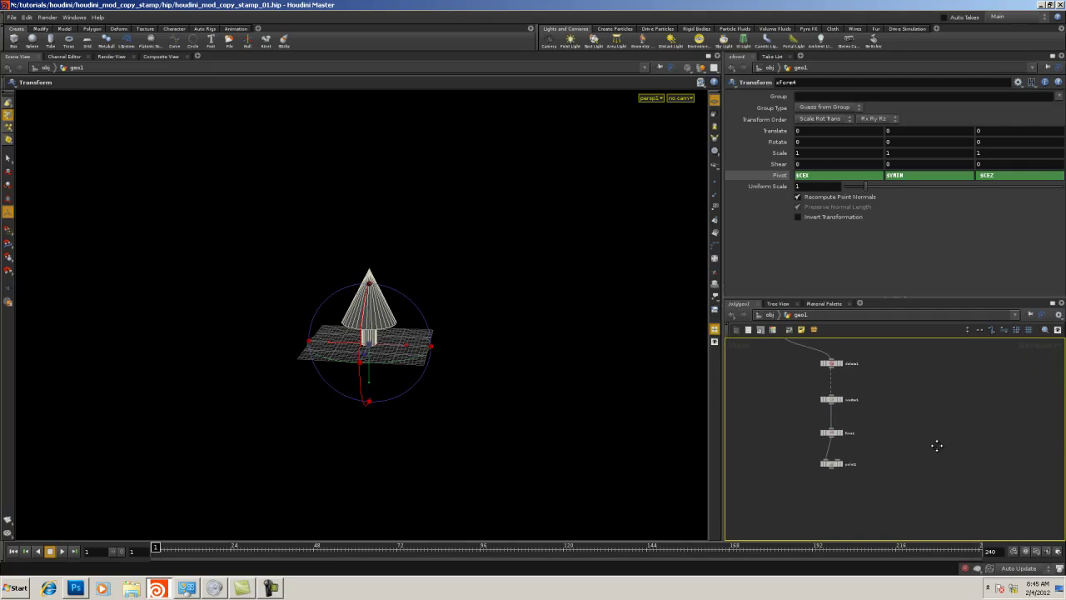
pyautogui.moveTo(936, 445); pyautogui.dragTo(916, 443, button='right')
pyautogui.moveTo(916, 444)
pyautogui.mouseDown(button='middle')
pyautogui.moveTo(893, 446)
pyautogui.moveTo(878, 463)
pyautogui.moveTo(945, 442)
pyautogui.moveTo(936, 445)
pyautogui.mouseUp(button='middle')
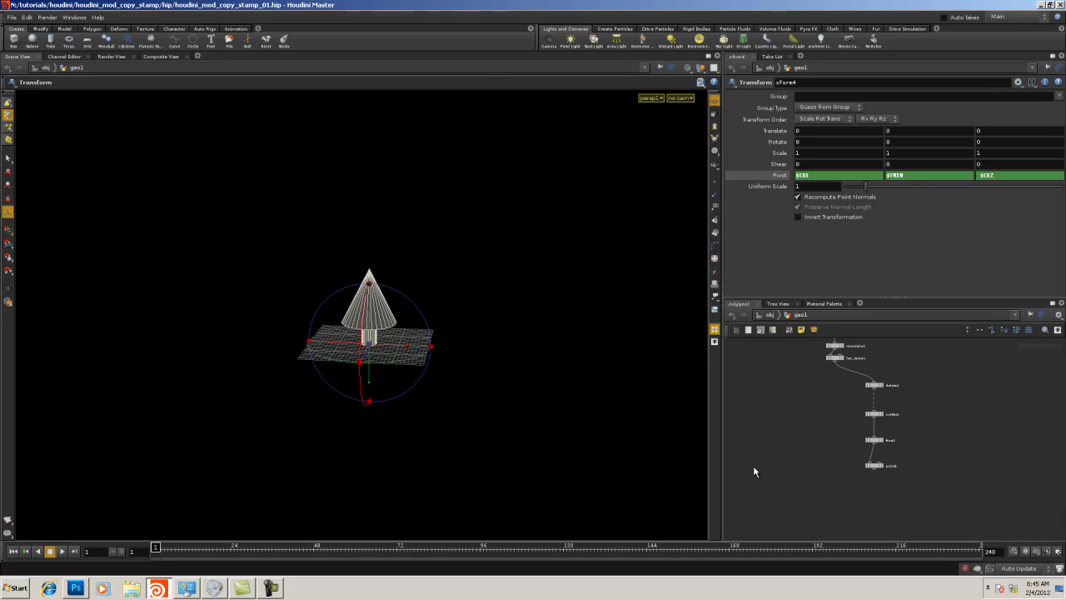
pyautogui.press('Tab')
pyautogui.moveTo(833, 526)
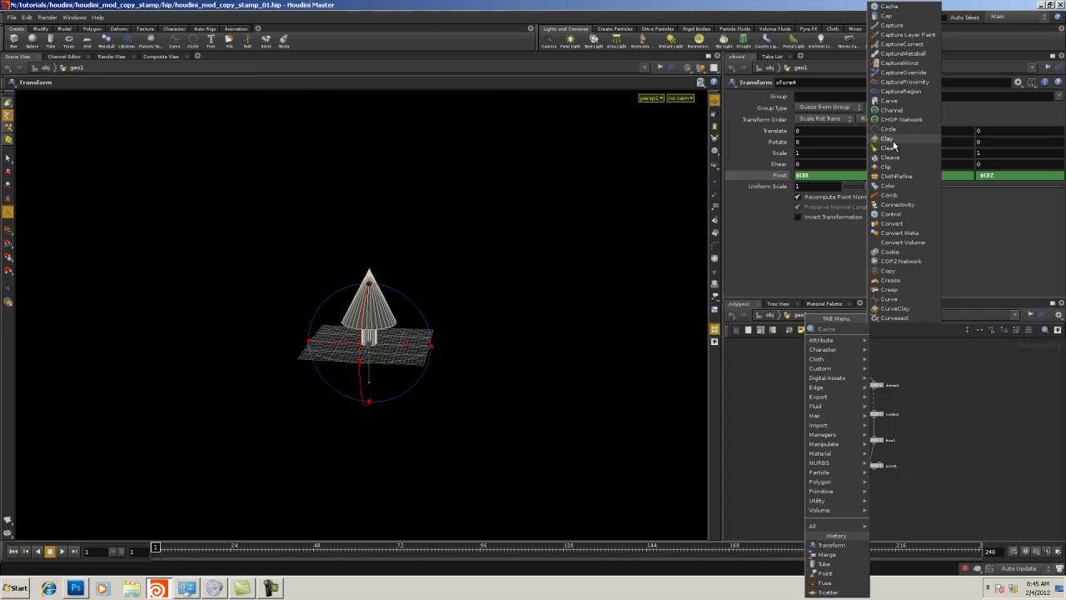
pyautogui.click(900, 271)
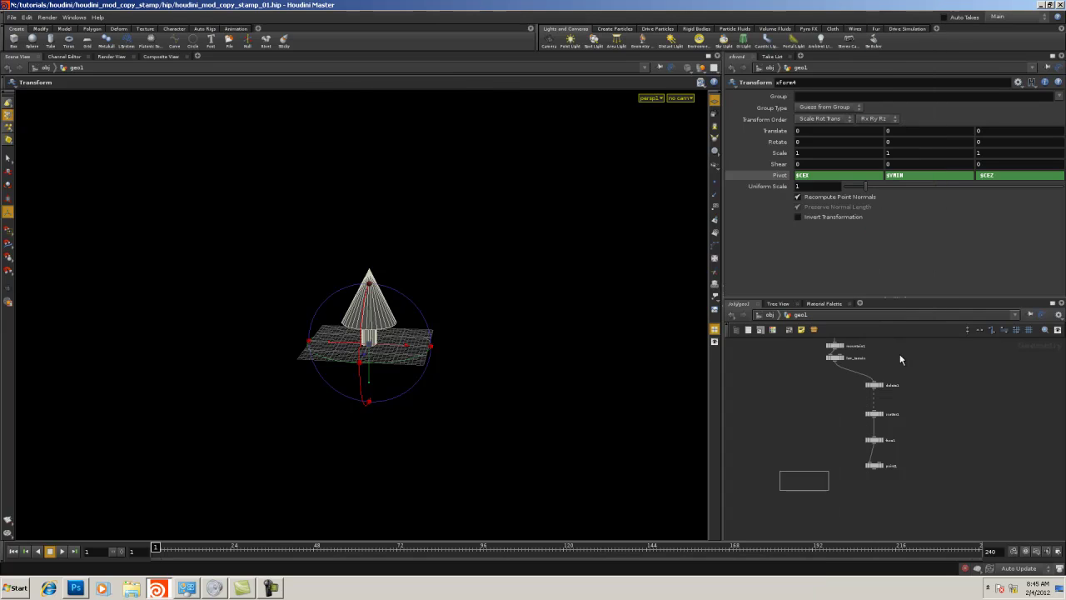
pyautogui.click(880, 514)
pyautogui.scroll(3, 841, 487)
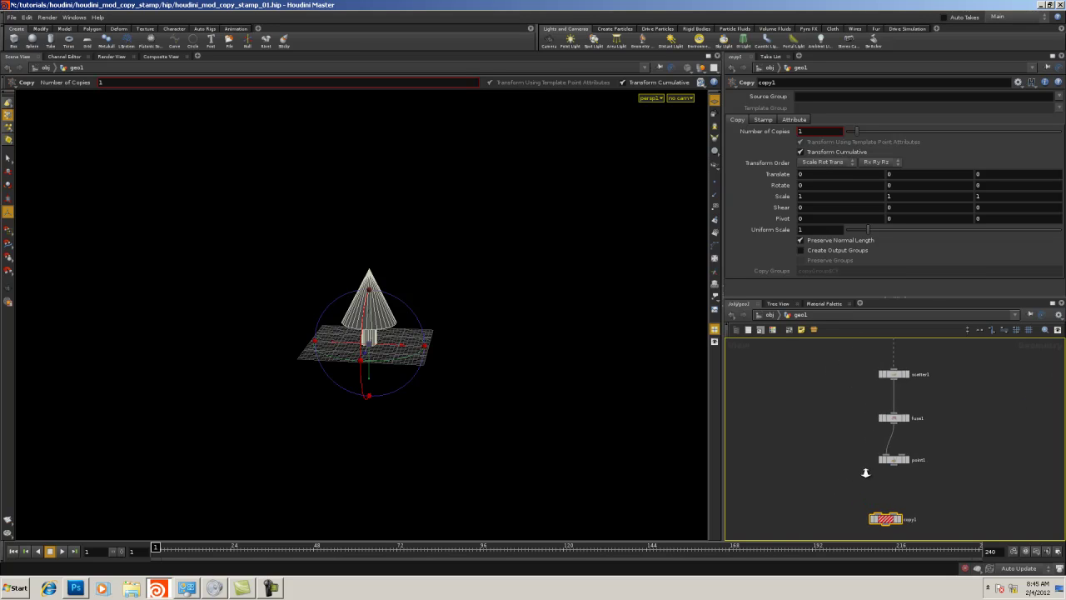
pyautogui.moveTo(865, 473); pyautogui.dragTo(811, 437, button='middle')
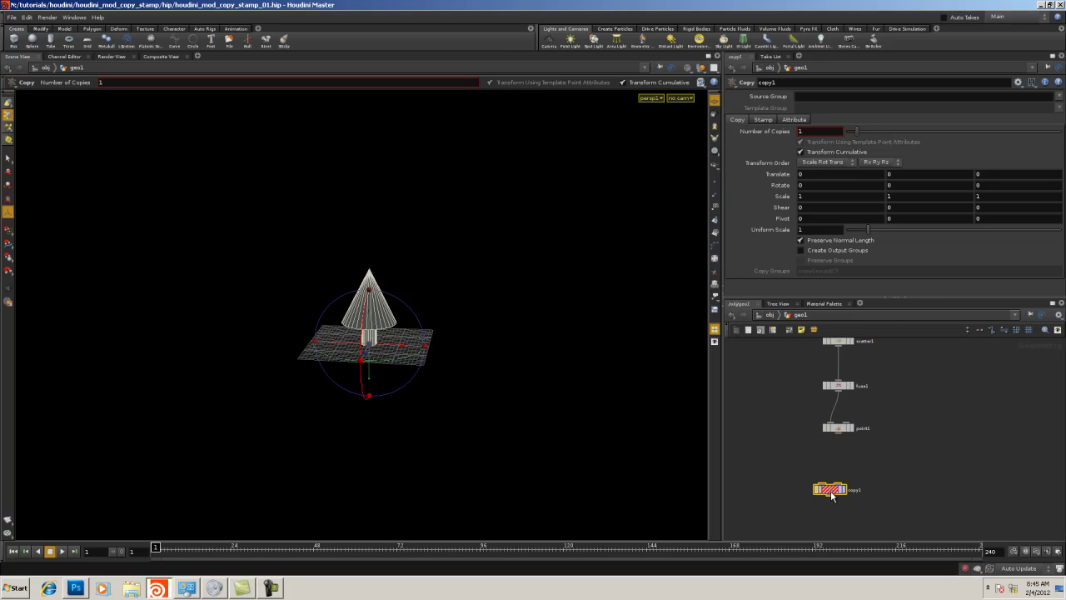
# Move the tree node chain to the opposite side of the scatter chain and place copy1 below and between them
pyautogui.scroll(-3, 832, 494)
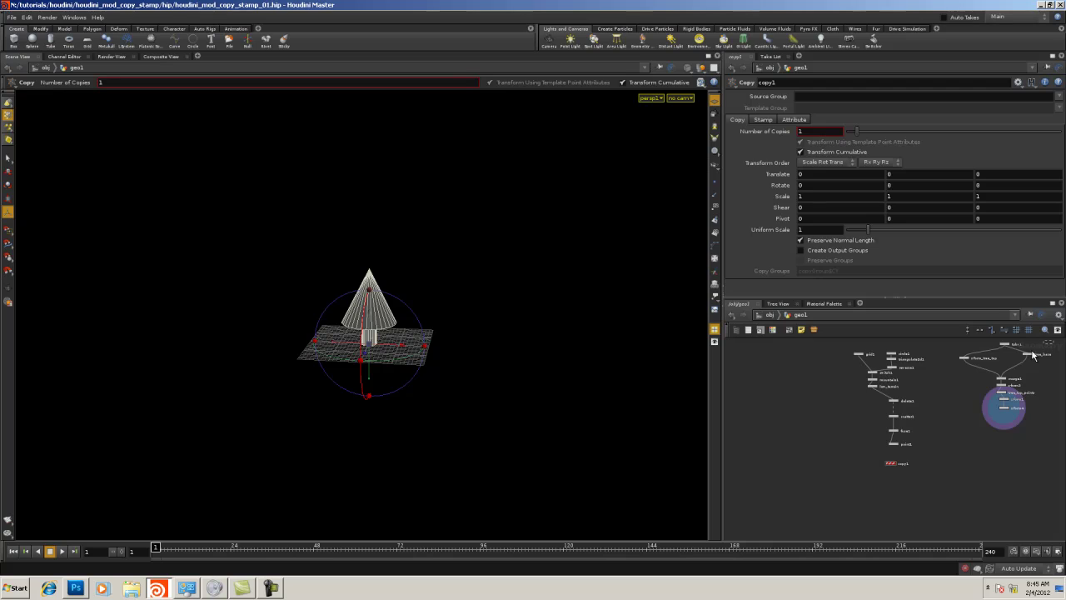
pyautogui.moveTo(956, 445); pyautogui.dragTo(956, 442)
pyautogui.moveTo(1005, 409); pyautogui.dragTo(793, 420)
pyautogui.scroll(3, 873, 475)
pyautogui.moveTo(905, 474); pyautogui.dragTo(916, 472, button='right')
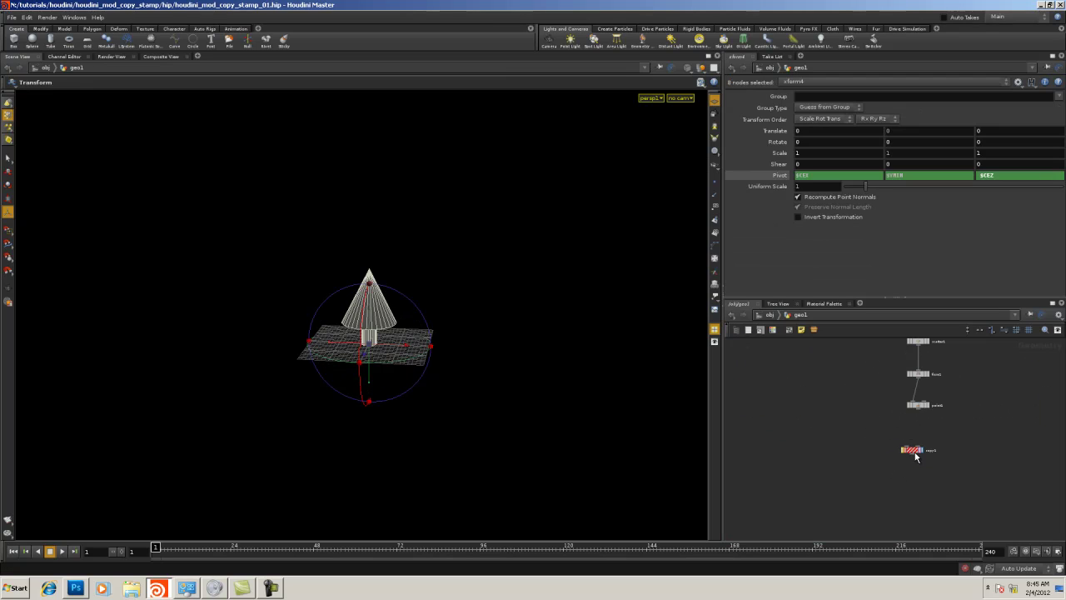
pyautogui.moveTo(914, 453); pyautogui.dragTo(806, 472)
pyautogui.moveTo(837, 451); pyautogui.dragTo(904, 462, button='middle')
pyautogui.moveTo(904, 463); pyautogui.dragTo(883, 461, button='right')
pyautogui.scroll(-1, 883, 461)
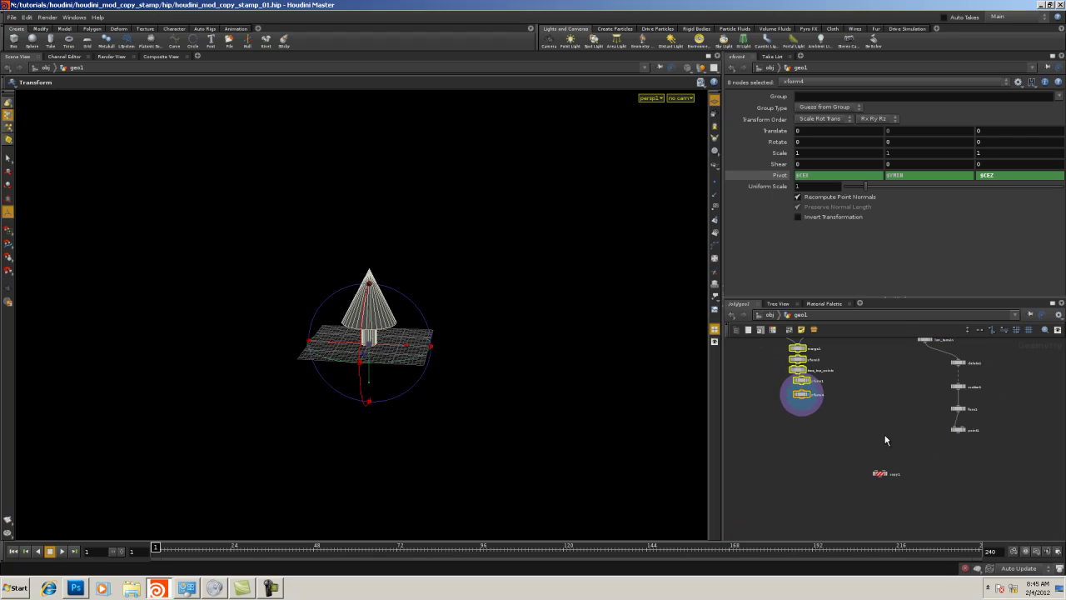
# Connect xform4 to copy1's first input and point1 to its second input, and display copy1
pyautogui.scroll(3, 914, 450)
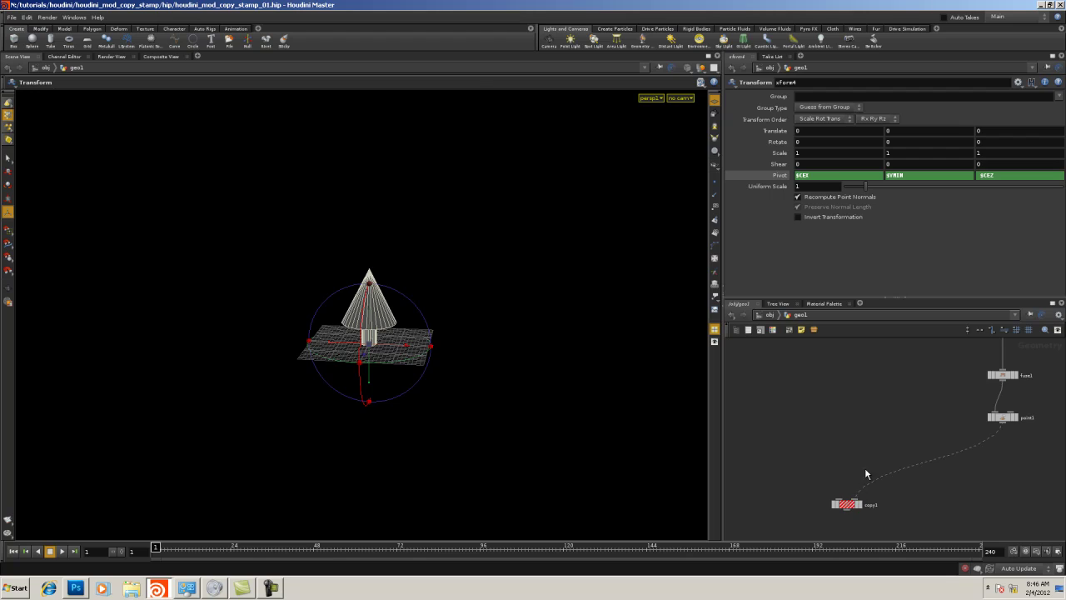
pyautogui.scroll(-3, 865, 471)
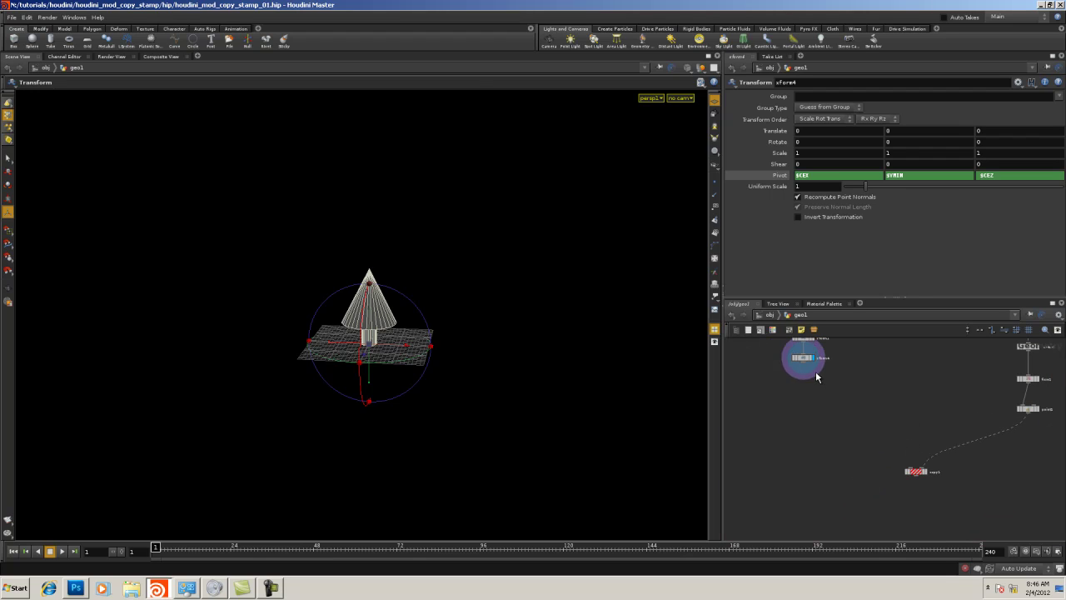
pyautogui.moveTo(911, 469); pyautogui.dragTo(914, 469)
pyautogui.click(927, 472)
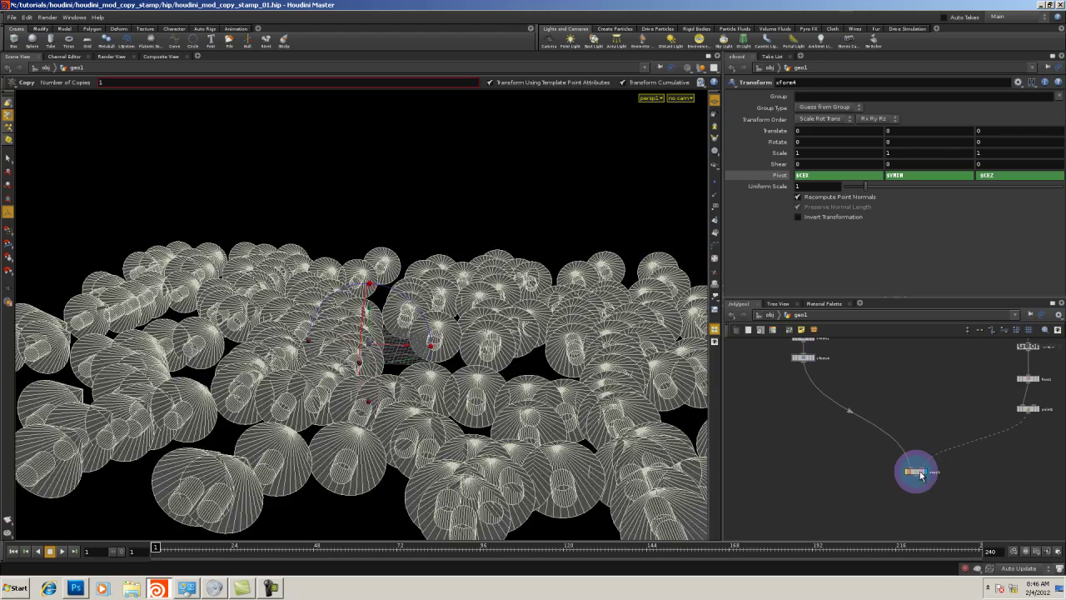
# Compare the orientation of the copied trees with the single source tree by displaying xform4 and copy1 in turn
pyautogui.press('space')
pyautogui.moveTo(414, 293); pyautogui.dragTo(334, 296, button='right')
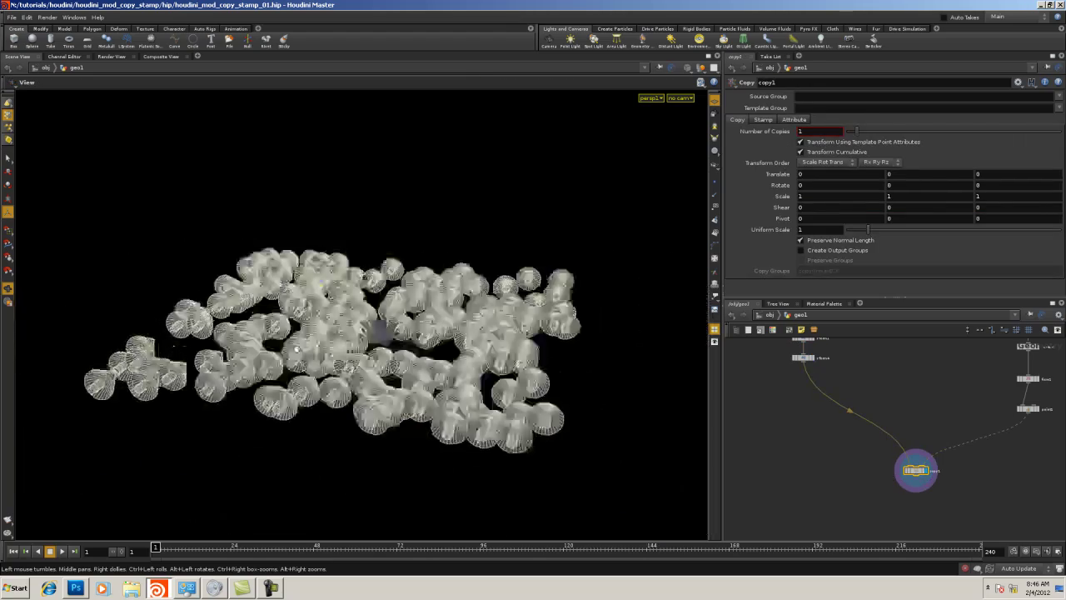
pyautogui.moveTo(334, 296); pyautogui.dragTo(225, 400)
pyautogui.moveTo(949, 394); pyautogui.dragTo(757, 399, button='middle')
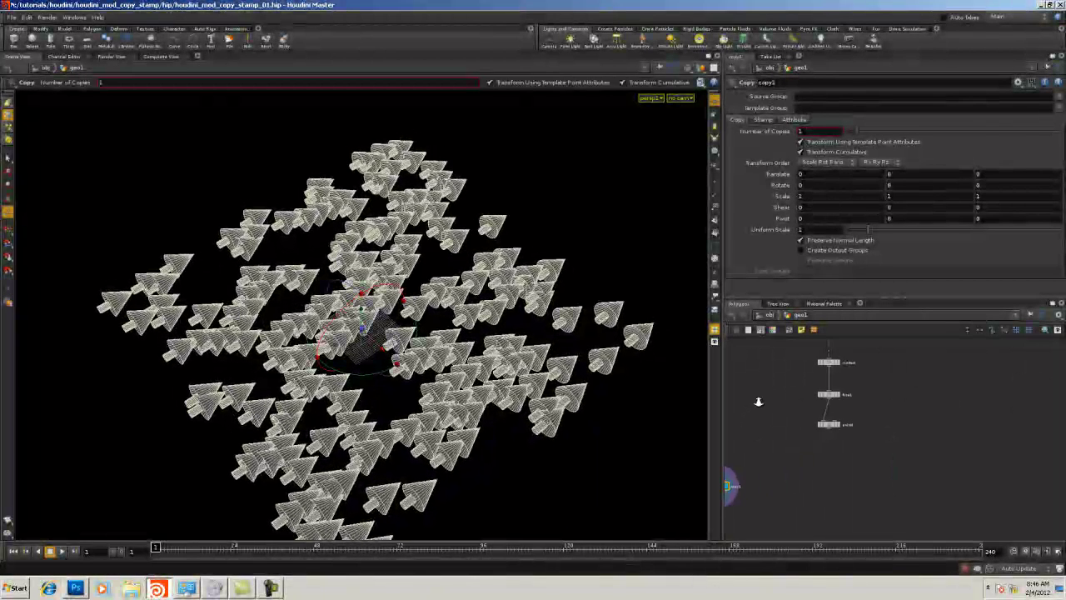
pyautogui.moveTo(756, 399); pyautogui.dragTo(793, 395, button='right')
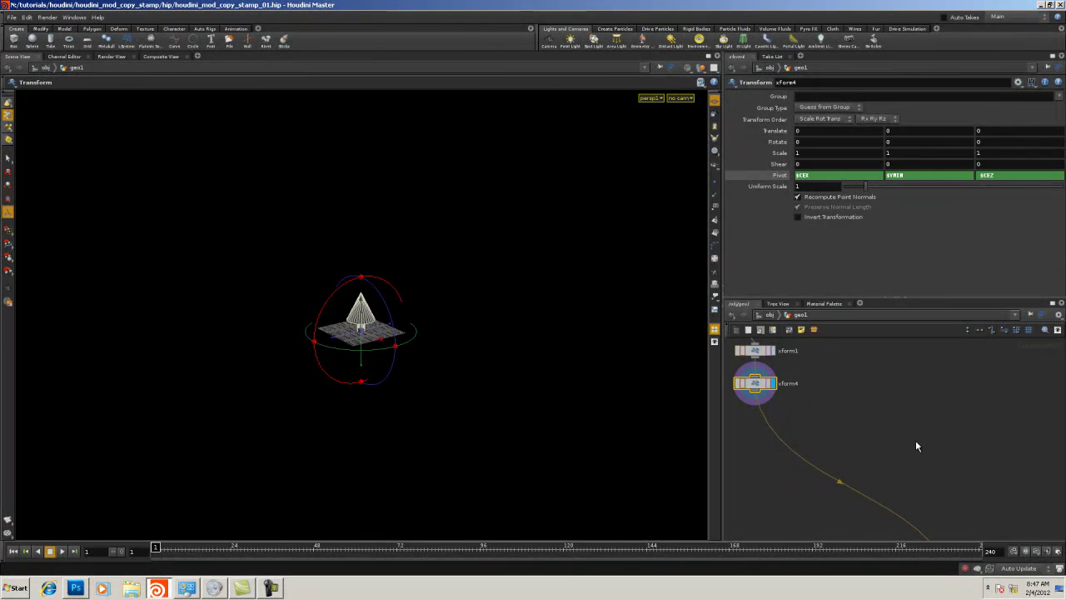
pyautogui.click(940, 469)
pyautogui.moveTo(958, 390); pyautogui.dragTo(828, 220, button='middle')
pyautogui.click(851, 427)
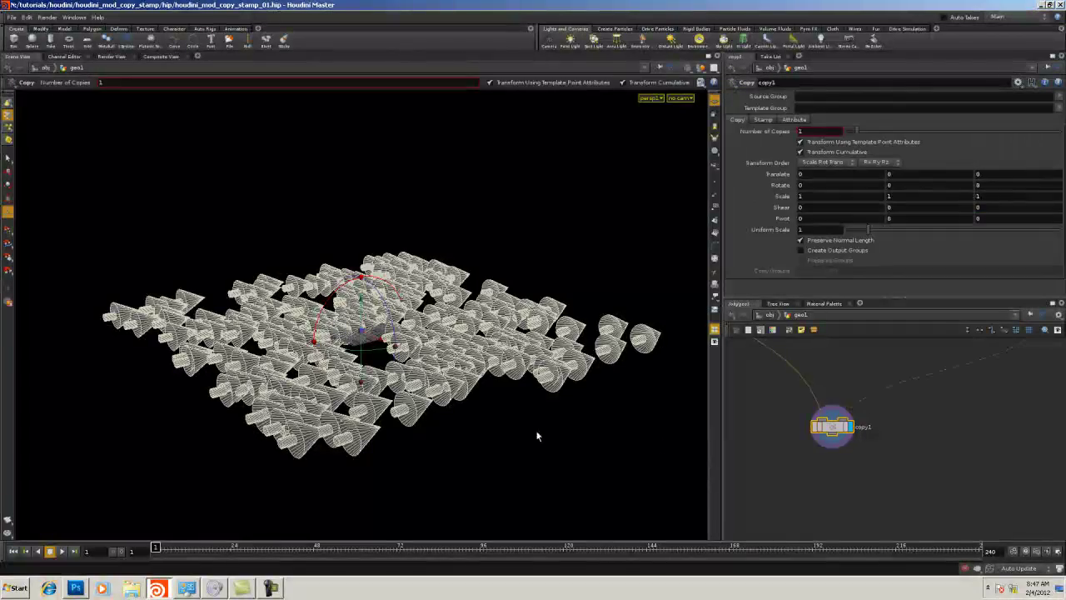
pyautogui.keyDown('alt'); pyautogui.moveTo(385, 390); pyautogui.dragTo(457, 463); pyautogui.keyUp('alt')
# Set xform4's X rotation to 90 to stand the copied trees upright, and inspect the forest from ground level
pyautogui.moveTo(823, 388); pyautogui.dragTo(993, 474, button='middle')
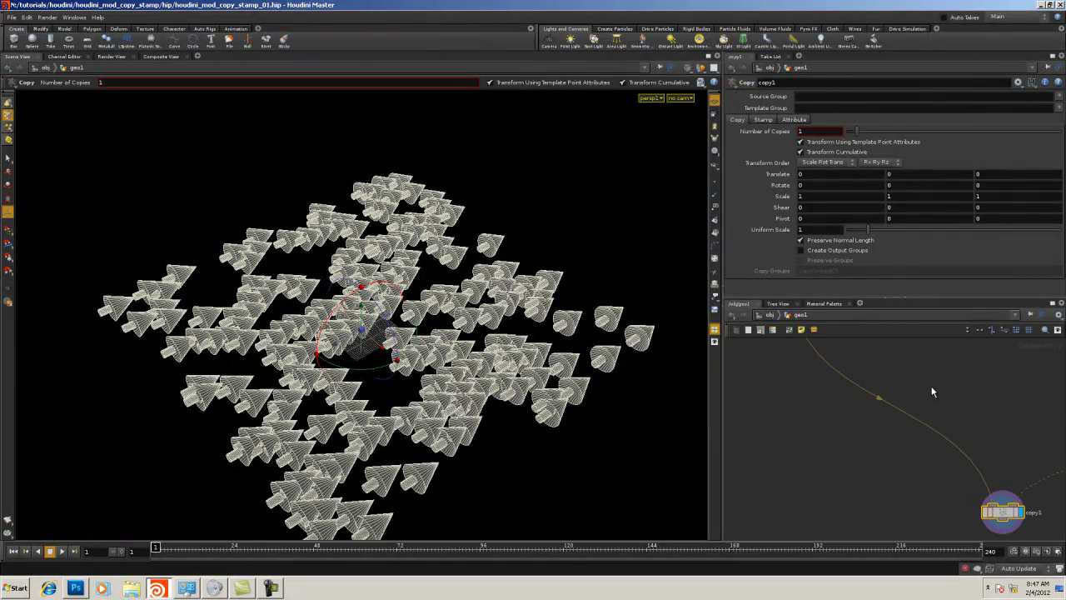
pyautogui.moveTo(932, 386); pyautogui.dragTo(939, 448, button='middle')
pyautogui.moveTo(922, 349); pyautogui.dragTo(917, 388, button='middle')
pyautogui.click(798, 398)
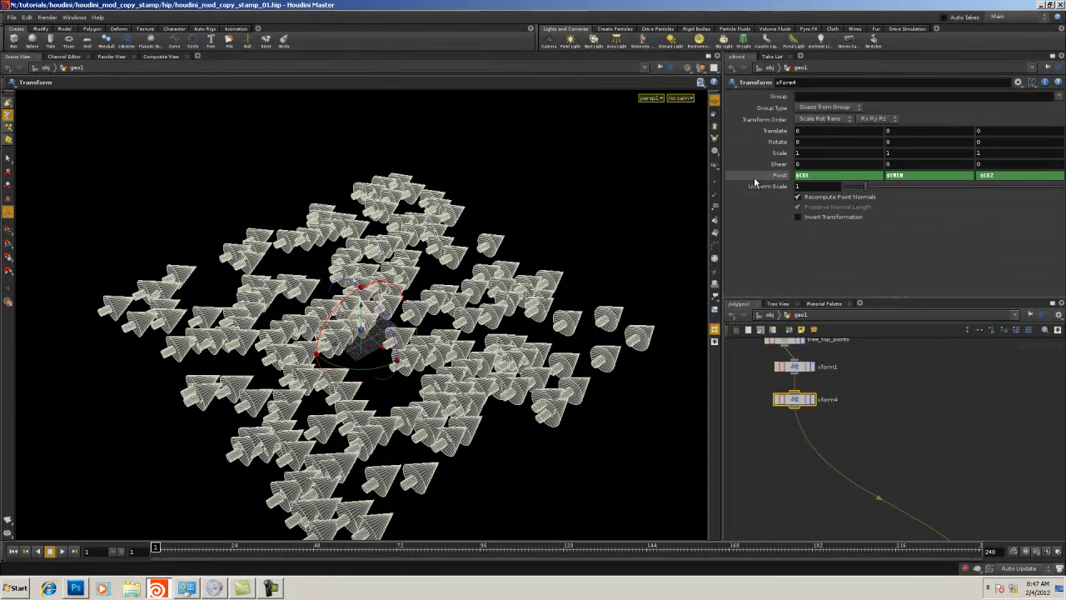
pyautogui.click(801, 143)
pyautogui.write('90')
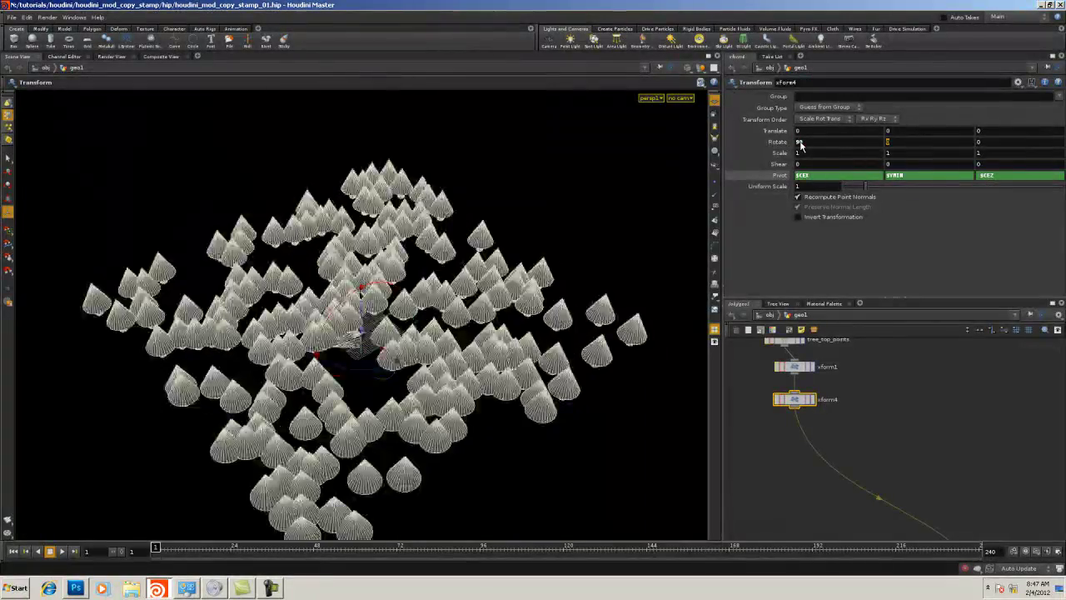
pyautogui.press('Tab')
pyautogui.click(752, 478)
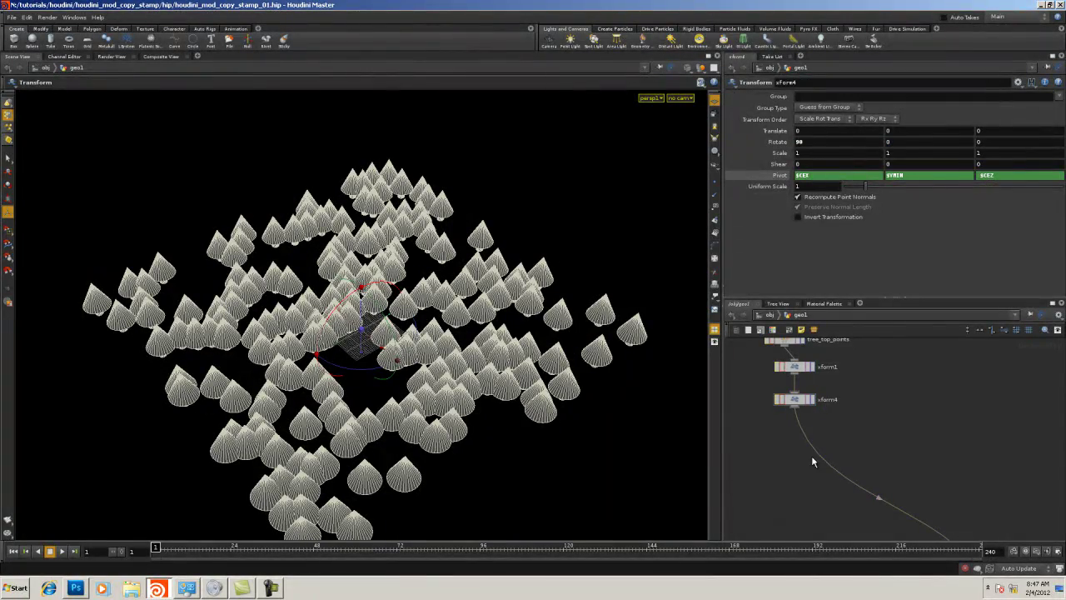
pyautogui.keyDown('alt'); pyautogui.moveTo(635, 445); pyautogui.dragTo(367, 416); pyautogui.keyUp('alt')
pyautogui.keyDown('alt'); pyautogui.moveTo(400, 358); pyautogui.dragTo(425, 287); pyautogui.keyUp('alt')
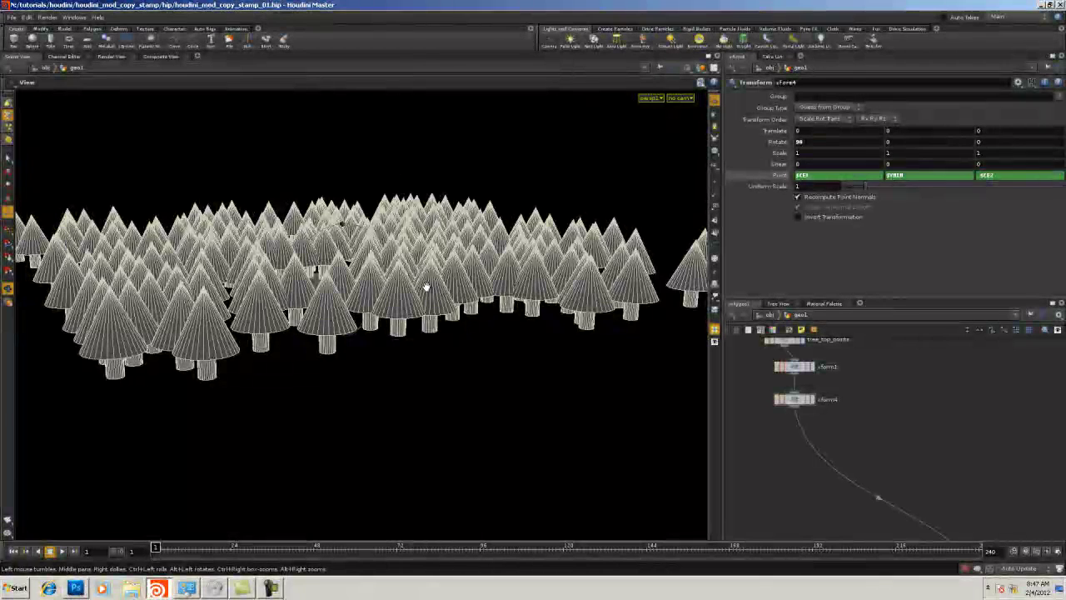
pyautogui.moveTo(967, 429); pyautogui.dragTo(636, 441, button='middle')
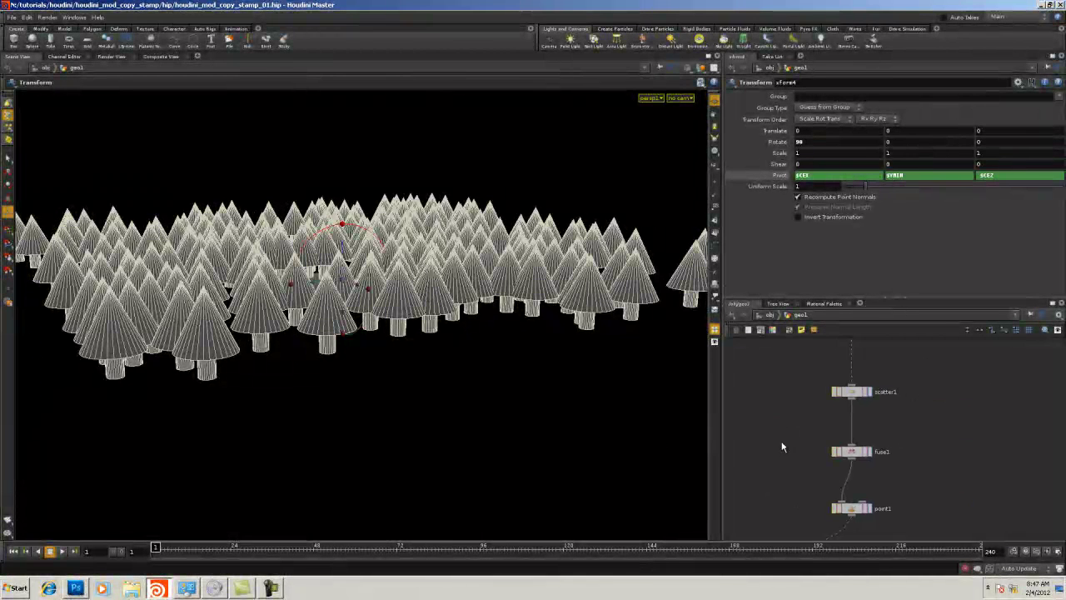
# Compare the scattered template points with the copied trees by displaying point1 and copy1 in turn
pyautogui.moveTo(888, 470); pyautogui.dragTo(958, 363, button='middle')
pyautogui.click(938, 400)
pyautogui.click(927, 401)
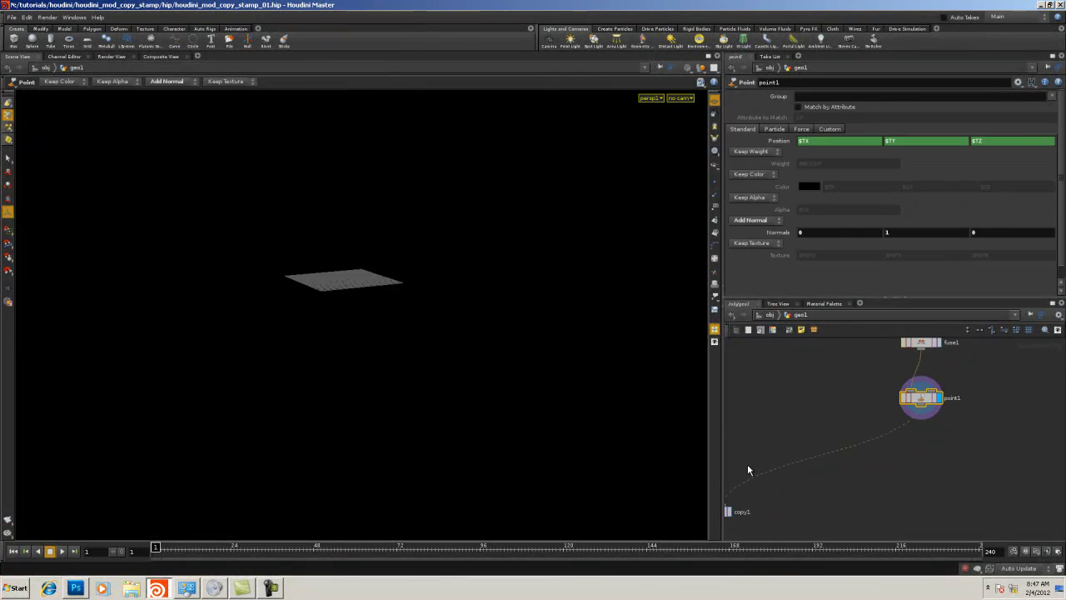
pyautogui.moveTo(747, 464); pyautogui.dragTo(891, 383, button='middle')
pyautogui.click(875, 430)
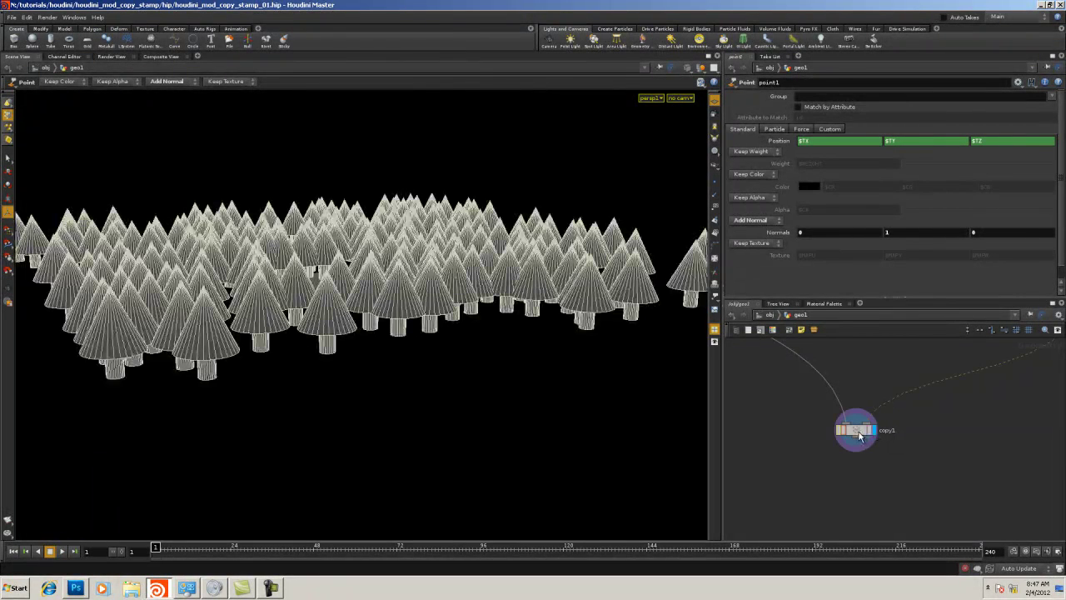
pyautogui.click(861, 431)
# Add a Merge node beside copy1 and connect copy1's output to its input
pyautogui.press('h')
pyautogui.scroll(5, 893, 412)
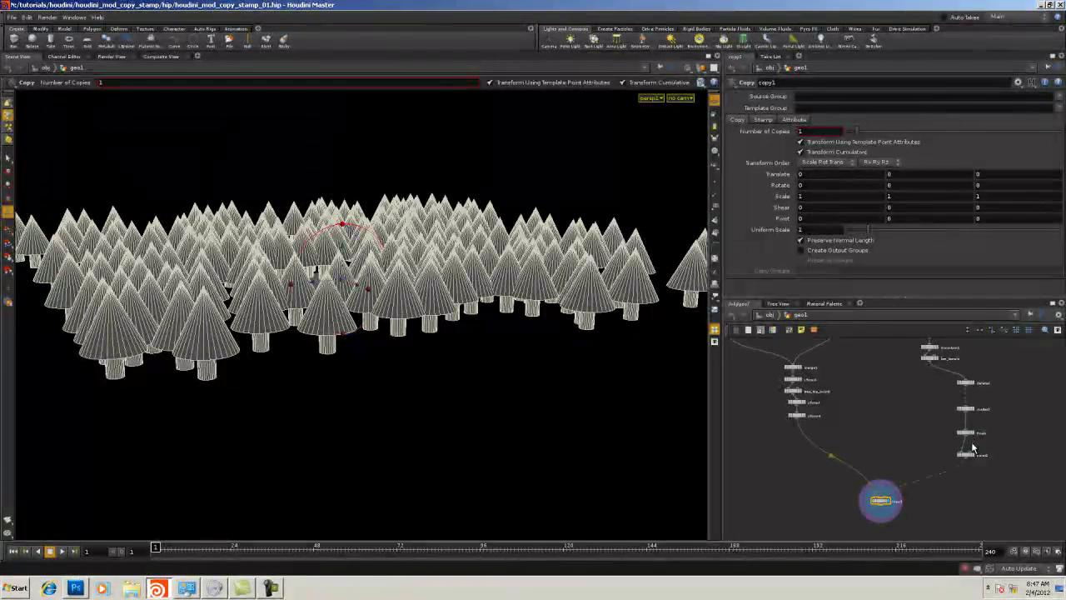
pyautogui.press('Tab')
pyautogui.moveTo(1003, 454)
pyautogui.write('m')
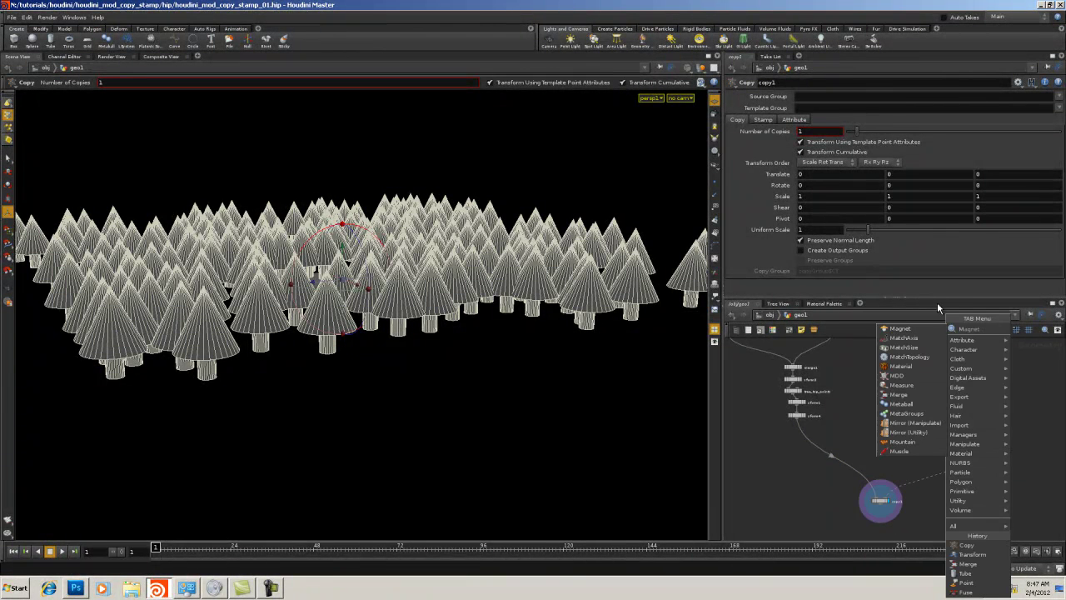
pyautogui.click(911, 396)
pyautogui.click(975, 500)
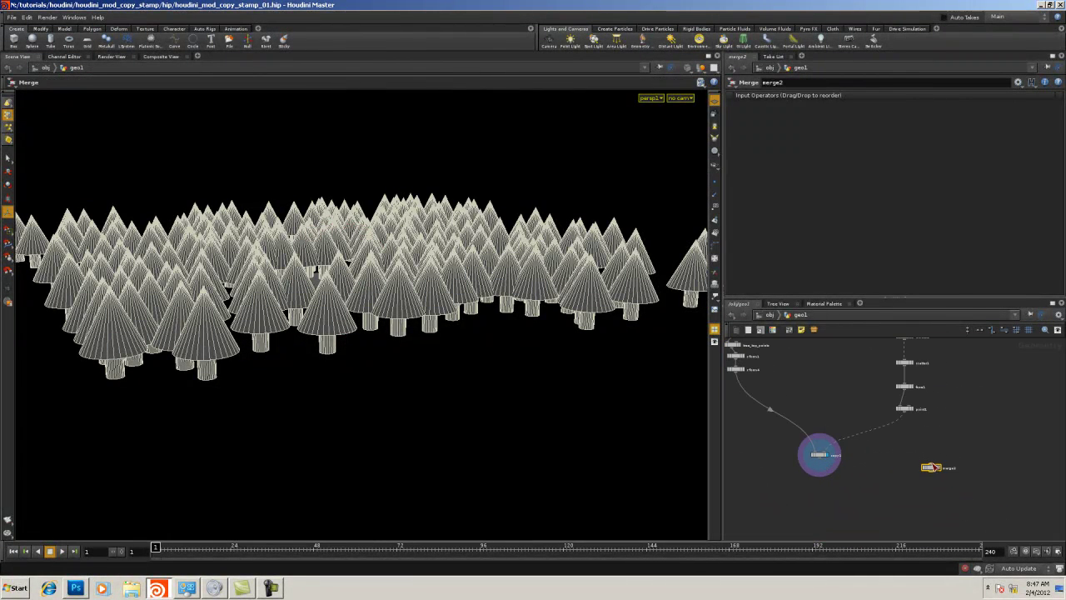
pyautogui.moveTo(876, 472); pyautogui.dragTo(903, 472, button='right')
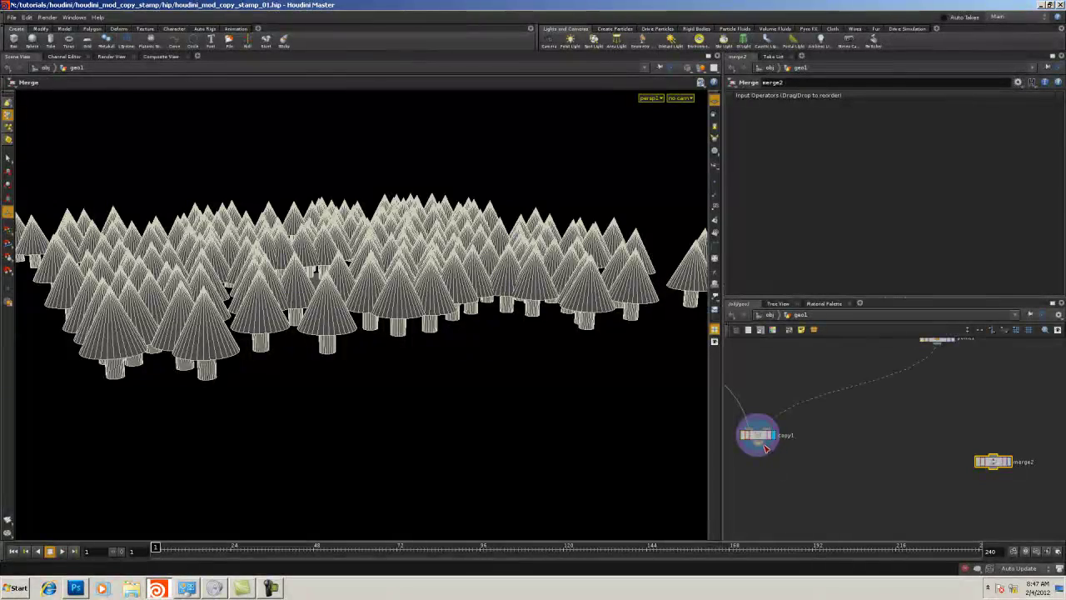
pyautogui.moveTo(994, 456); pyautogui.dragTo(993, 460)
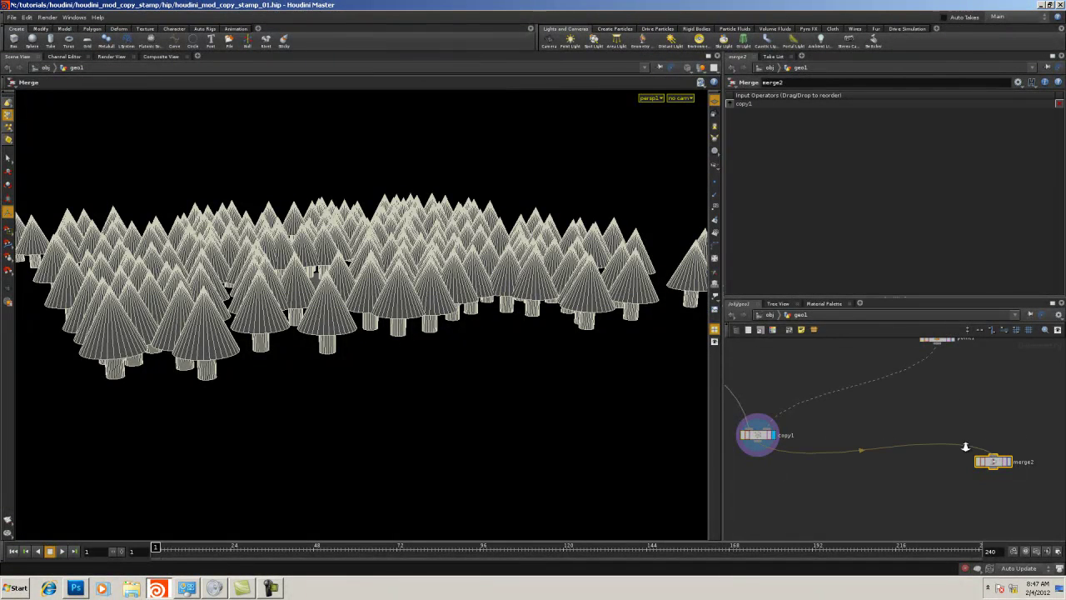
# Connect mountain1 to merge2 as another input and display merge2 so trees and terrain are shown together
pyautogui.scroll(-3, 925, 500)
pyautogui.moveTo(882, 367); pyautogui.dragTo(880, 374, button='middle')
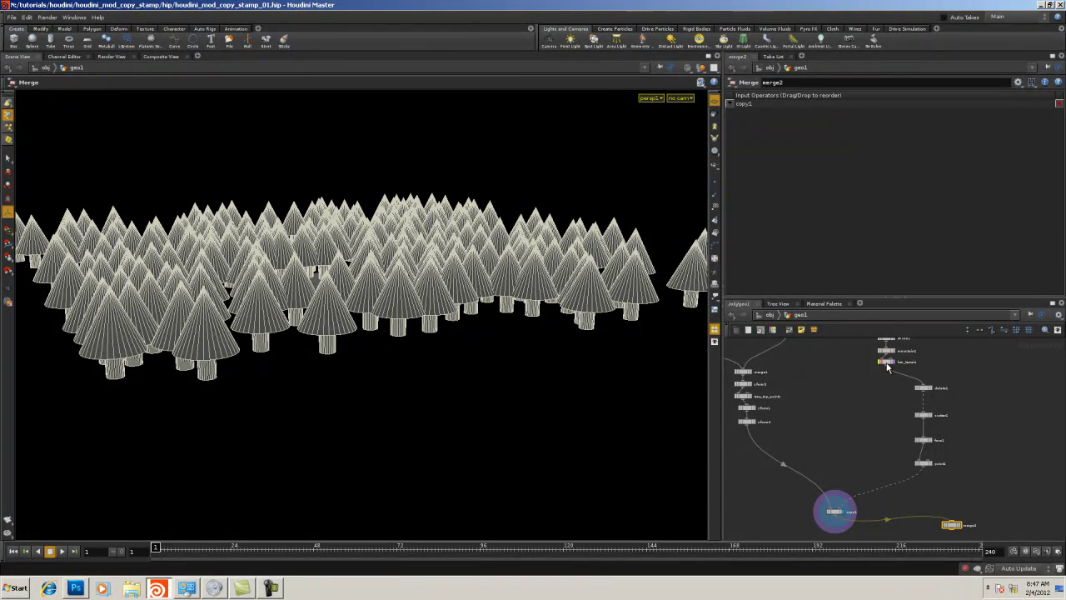
pyautogui.moveTo(886, 364); pyautogui.dragTo(886, 370)
pyautogui.click(953, 518)
pyautogui.scroll(1, 909, 404)
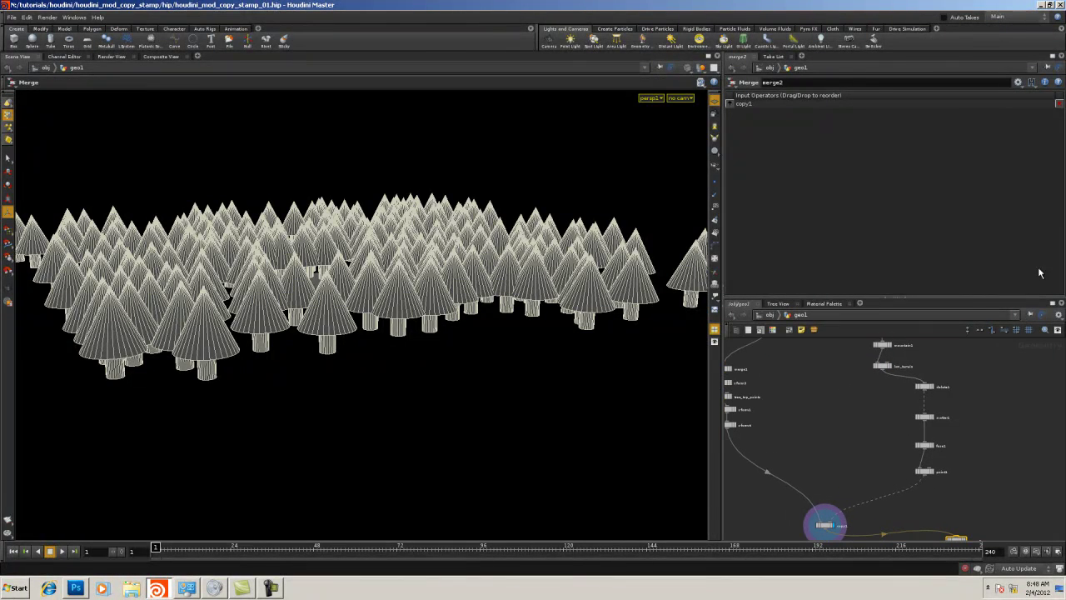
pyautogui.click(1052, 303)
pyautogui.scroll(4, 783, 374)
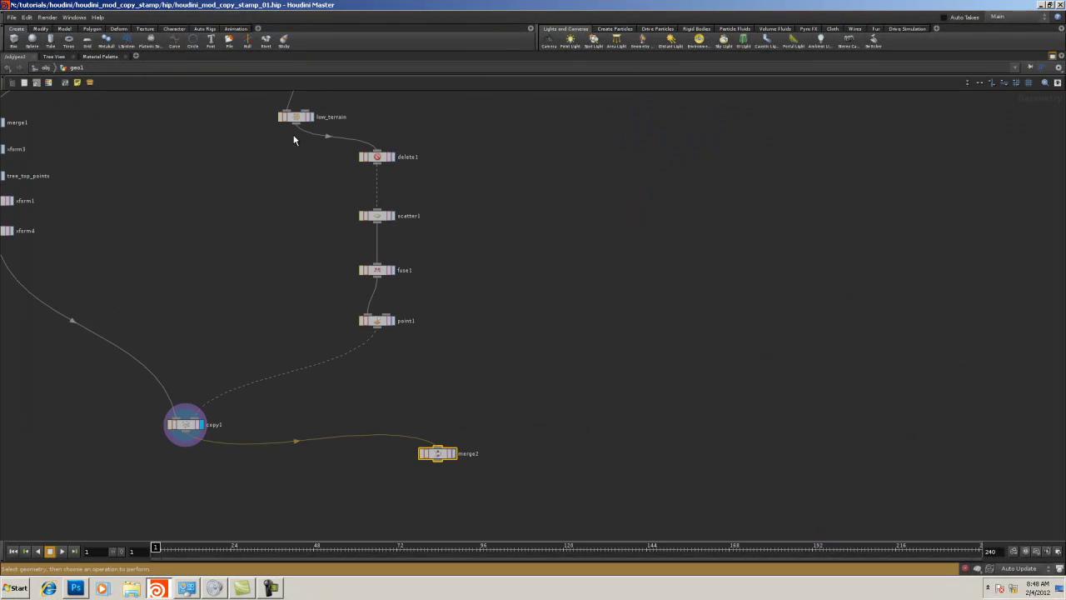
pyautogui.moveTo(266, 177); pyautogui.dragTo(301, 213, button='middle')
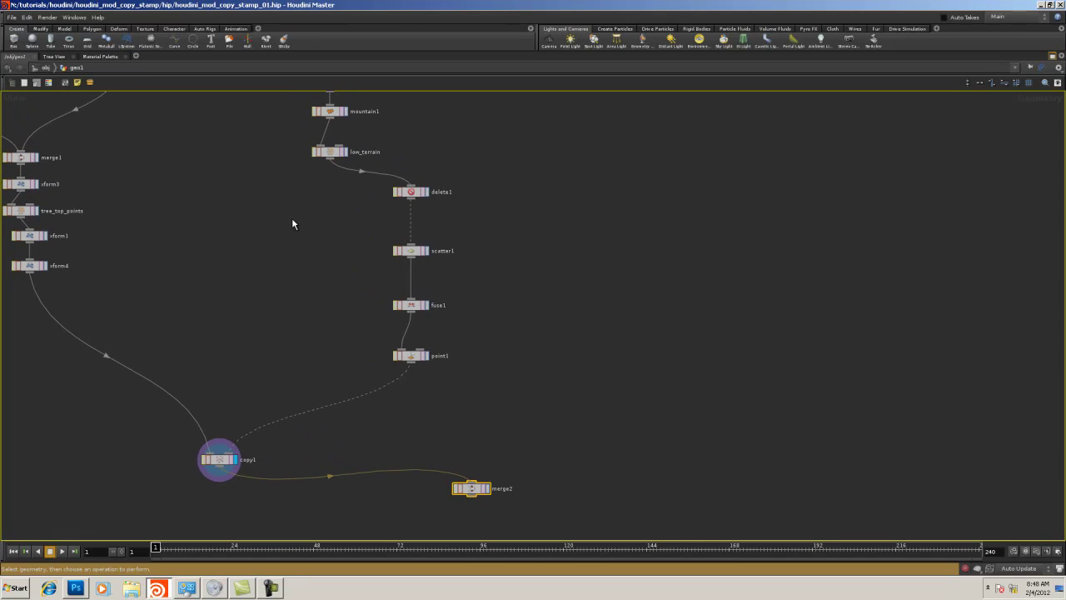
pyautogui.moveTo(472, 483); pyautogui.dragTo(474, 483)
pyautogui.click(487, 488)
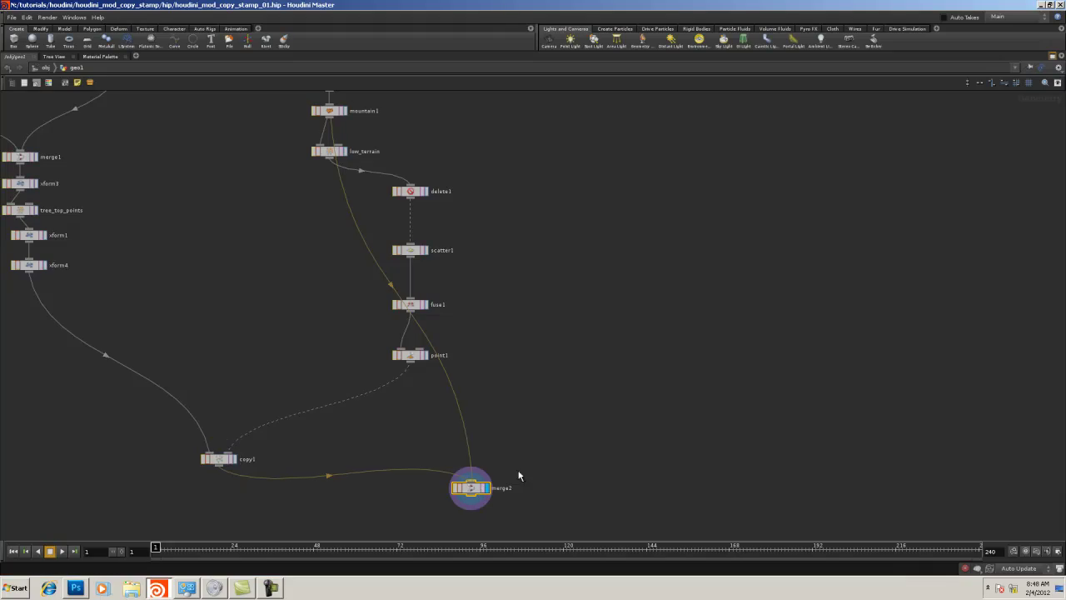
pyautogui.click(1053, 57)
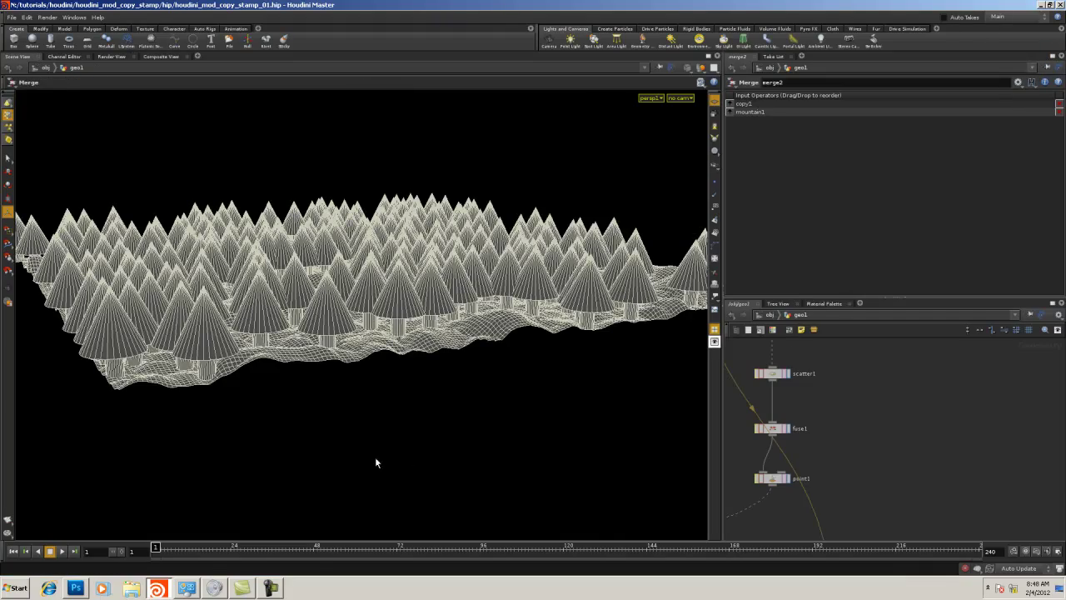
# Reduce xform4's uniform scale to 0.37 and inspect the smaller trees on the terrain up close
pyautogui.moveTo(377, 462)
pyautogui.keyDown('alt'); pyautogui.mouseDown()
pyautogui.moveTo(419, 485)
pyautogui.moveTo(491, 564)
pyautogui.moveTo(492, 386)
pyautogui.moveTo(450, 266)
pyautogui.moveTo(415, 456)
pyautogui.moveTo(533, 491)
pyautogui.mouseUp(); pyautogui.keyUp('alt')
pyautogui.moveTo(914, 451); pyautogui.dragTo(1051, 479, button='middle')
pyautogui.moveTo(794, 367); pyautogui.dragTo(924, 533, button='middle')
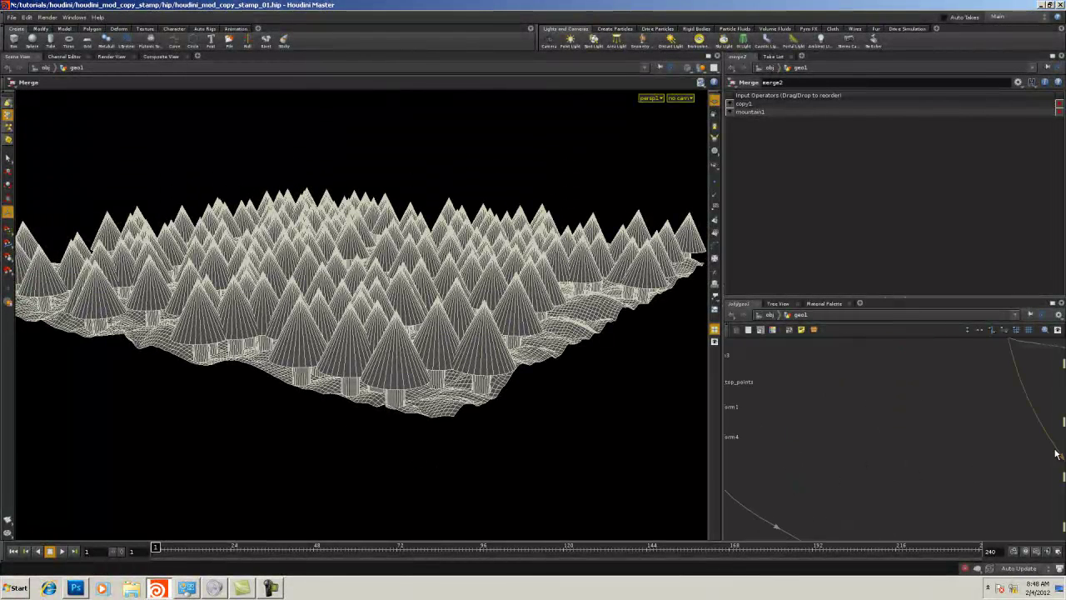
pyautogui.moveTo(805, 458)
pyautogui.mouseDown(button='middle')
pyautogui.moveTo(1002, 450)
pyautogui.moveTo(888, 475)
pyautogui.mouseUp(button='middle')
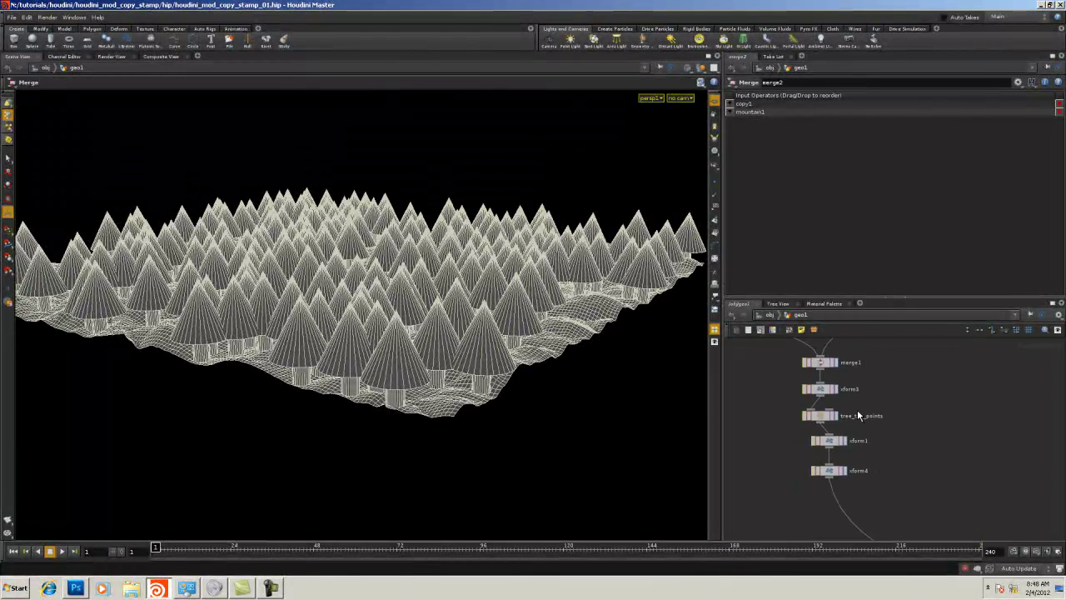
pyautogui.click(821, 472)
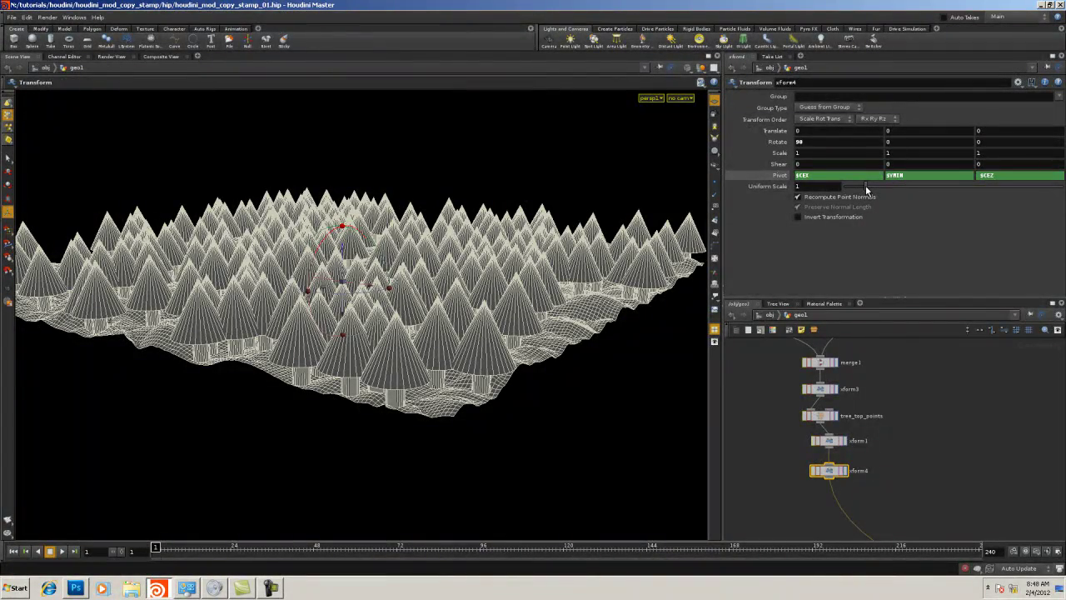
pyautogui.moveTo(866, 185); pyautogui.dragTo(852, 195)
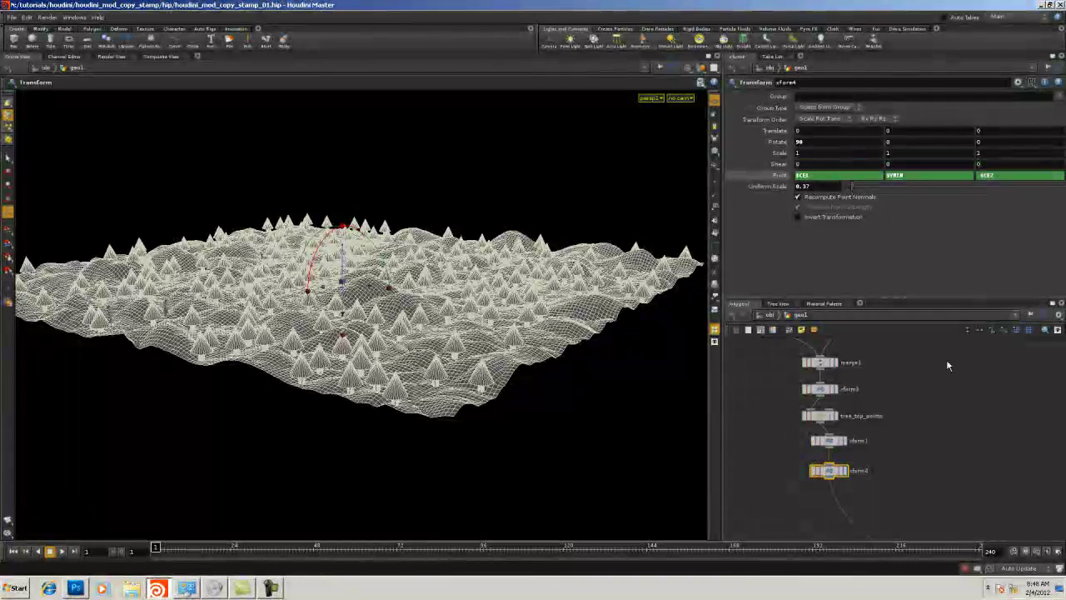
pyautogui.moveTo(947, 502); pyautogui.dragTo(914, 408, button='middle')
pyautogui.keyDown('alt'); pyautogui.moveTo(596, 392); pyautogui.dragTo(342, 369); pyautogui.keyUp('alt')
pyautogui.moveTo(342, 369); pyautogui.dragTo(444, 354, button='right')
pyautogui.moveTo(444, 355); pyautogui.dragTo(411, 383)
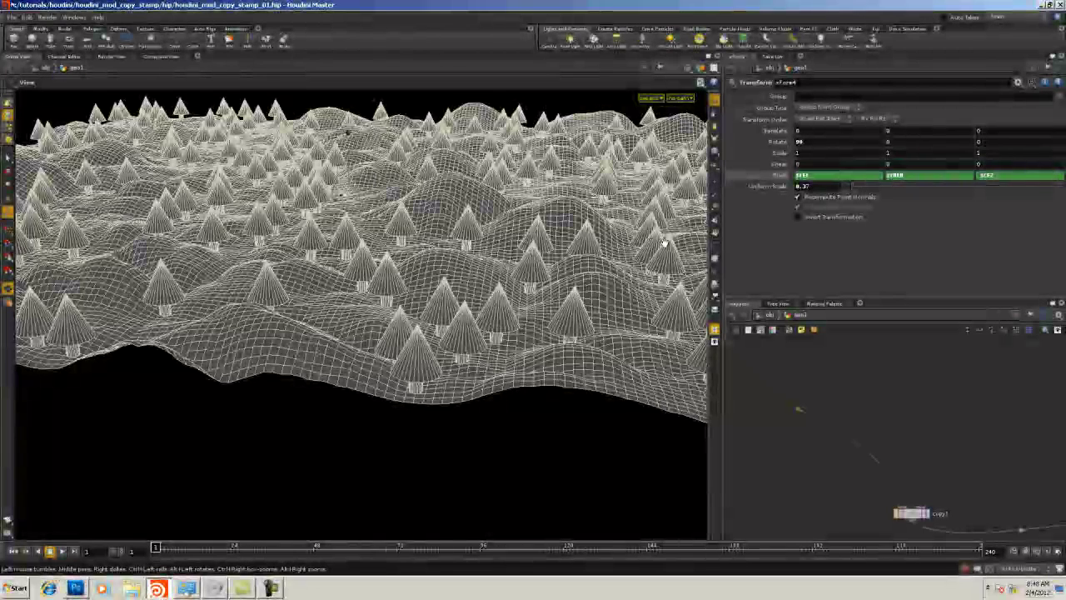
# Move the merge2 node closer below copy1 in the network
pyautogui.moveTo(926, 406); pyautogui.dragTo(810, 315, button='middle')
pyautogui.moveTo(1049, 457); pyautogui.dragTo(908, 527)
pyautogui.moveTo(952, 443); pyautogui.dragTo(1005, 426, button='middle')
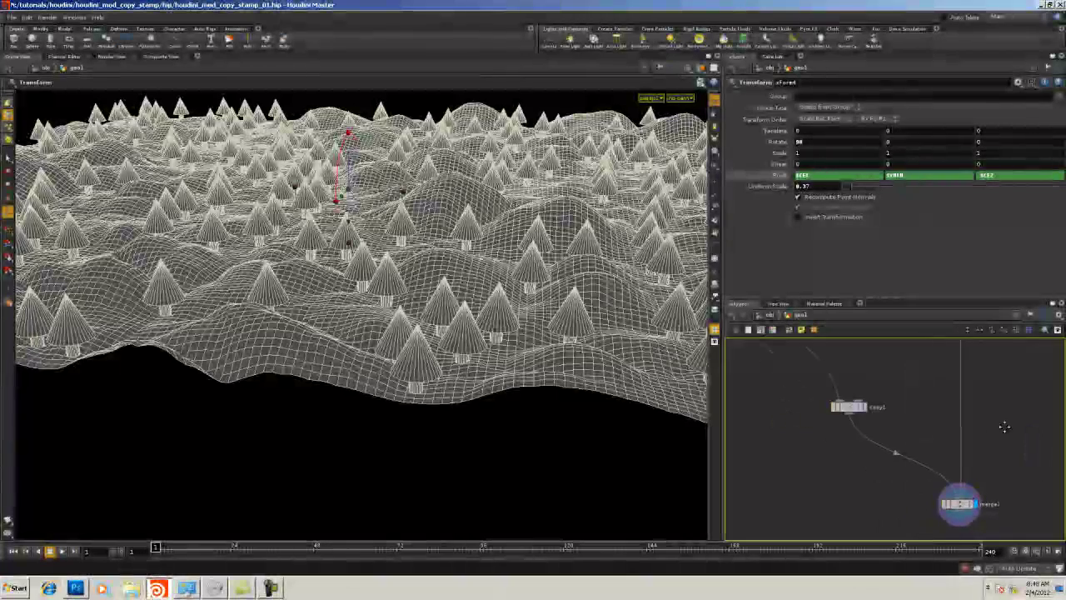
# Display copy1 and rename the node copy_trees
pyautogui.click(842, 406)
pyautogui.click(849, 407)
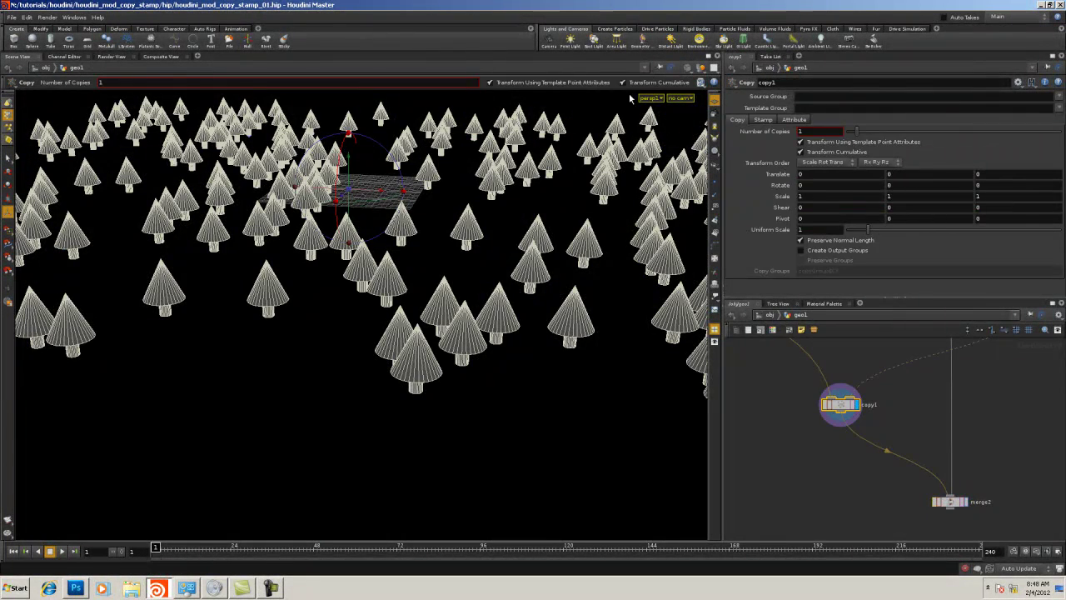
pyautogui.click(853, 406)
pyautogui.write('rees')
pyautogui.press('Return')
# Enable Stamp Inputs on copy_trees and define stamp variable 1 as size with the value rand($PT)
pyautogui.click(763, 120)
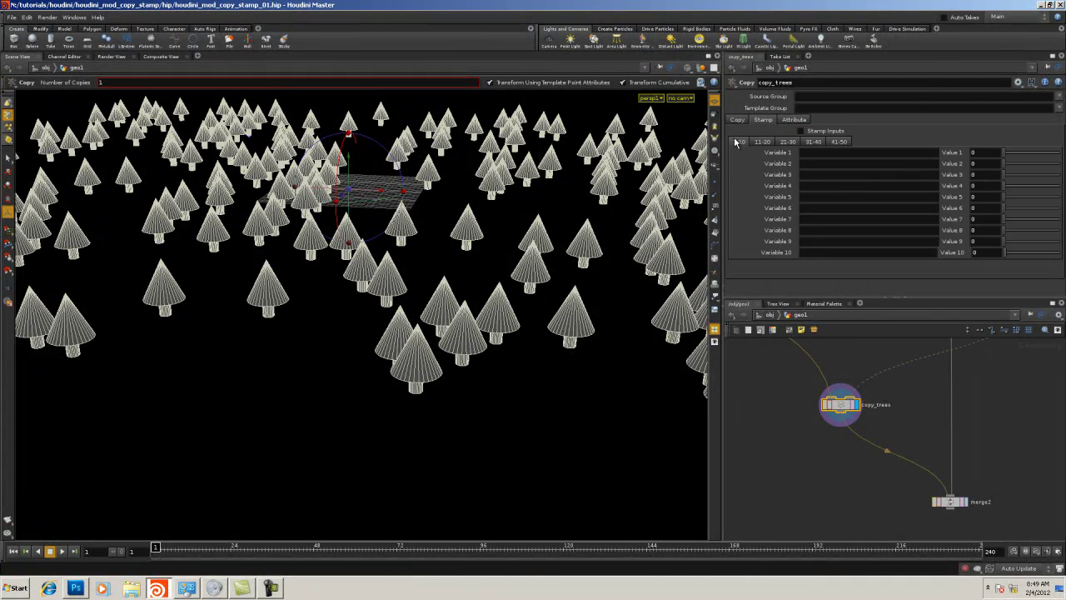
pyautogui.click(829, 134)
pyautogui.click(805, 153)
pyautogui.write('sc')
pyautogui.write('ran')
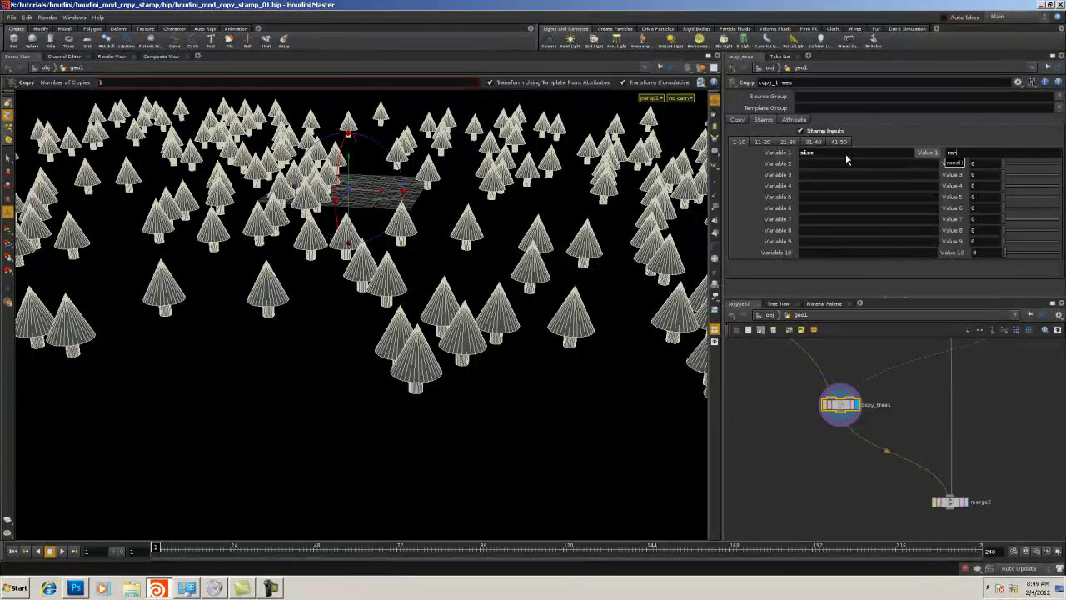
pyautogui.write('d(')
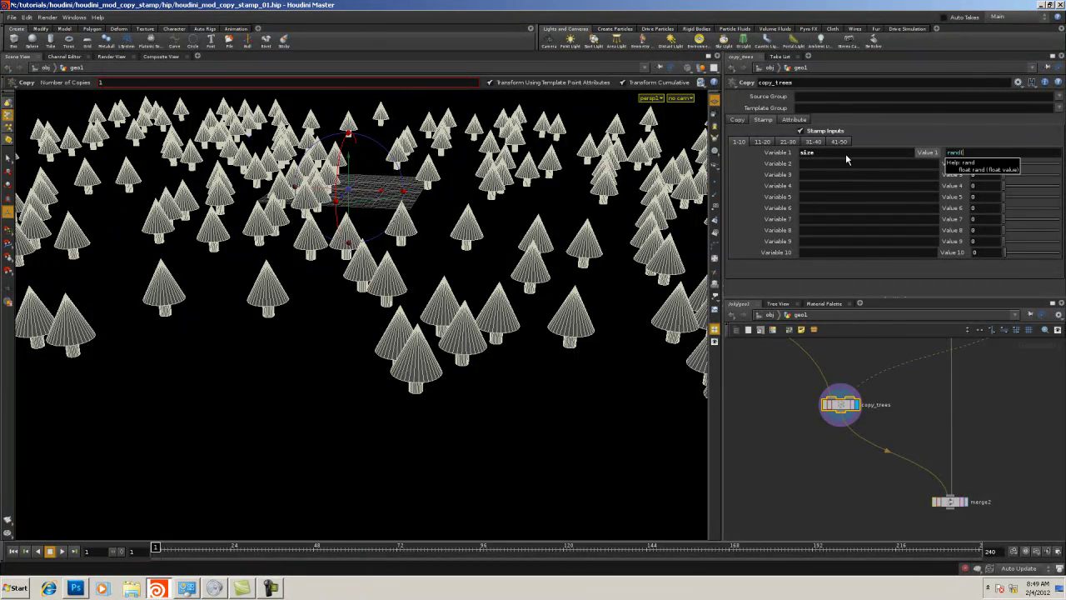
pyautogui.write('$PT)')
pyautogui.press('Return')
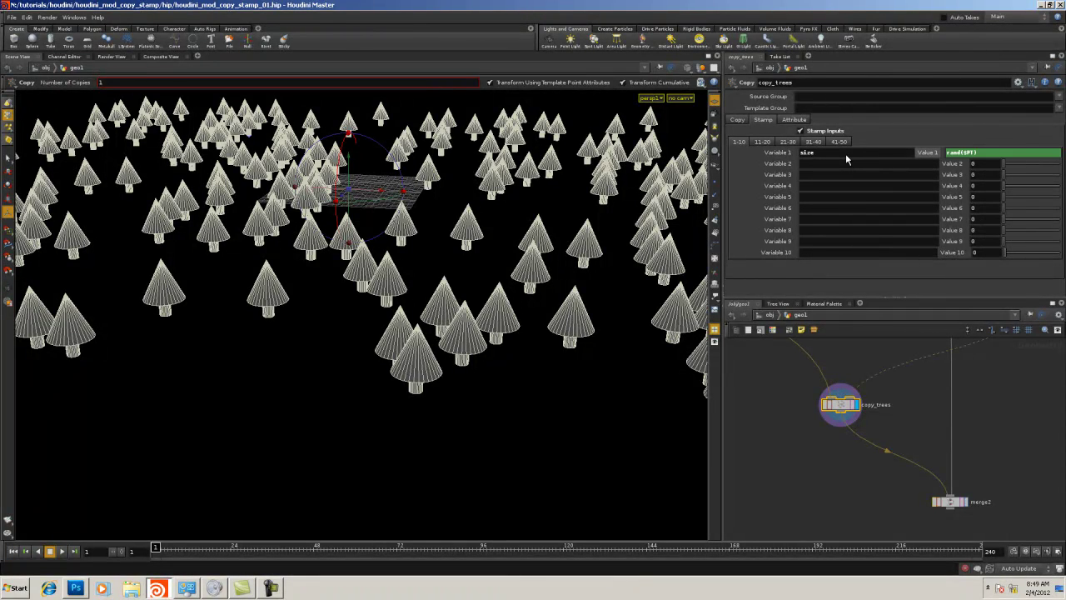
# Examine xform4's uniform scale and compare the single source tree with the copies by displaying xform4 and copy_trees in turn
pyautogui.moveTo(836, 444); pyautogui.dragTo(908, 492, button='middle')
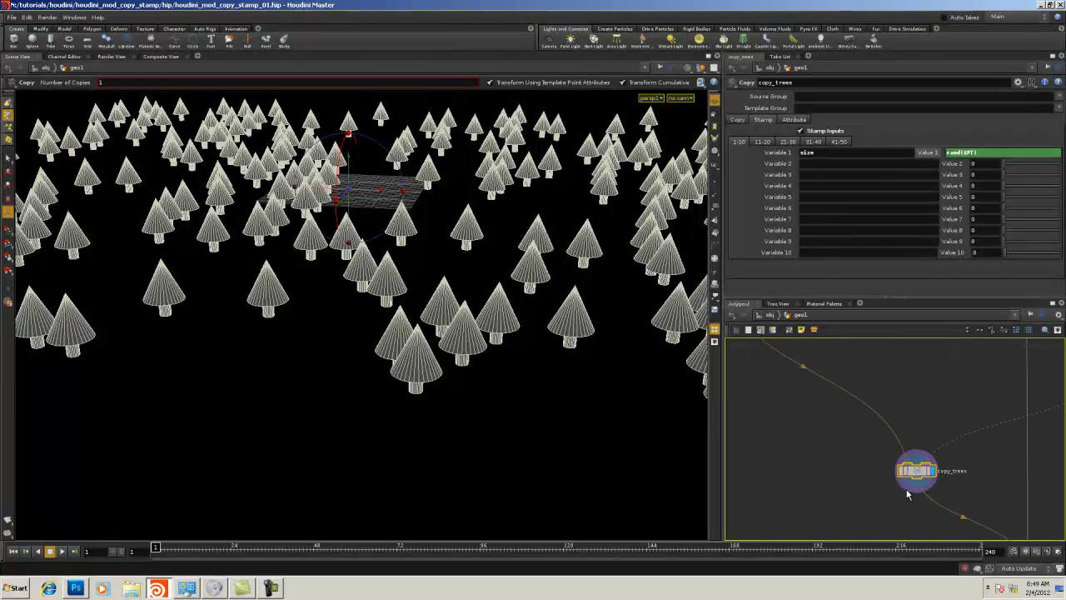
pyautogui.moveTo(768, 367); pyautogui.dragTo(845, 441, button='middle')
pyautogui.moveTo(902, 421); pyautogui.dragTo(836, 418, button='middle')
pyautogui.moveTo(895, 410); pyautogui.dragTo(923, 411, button='middle')
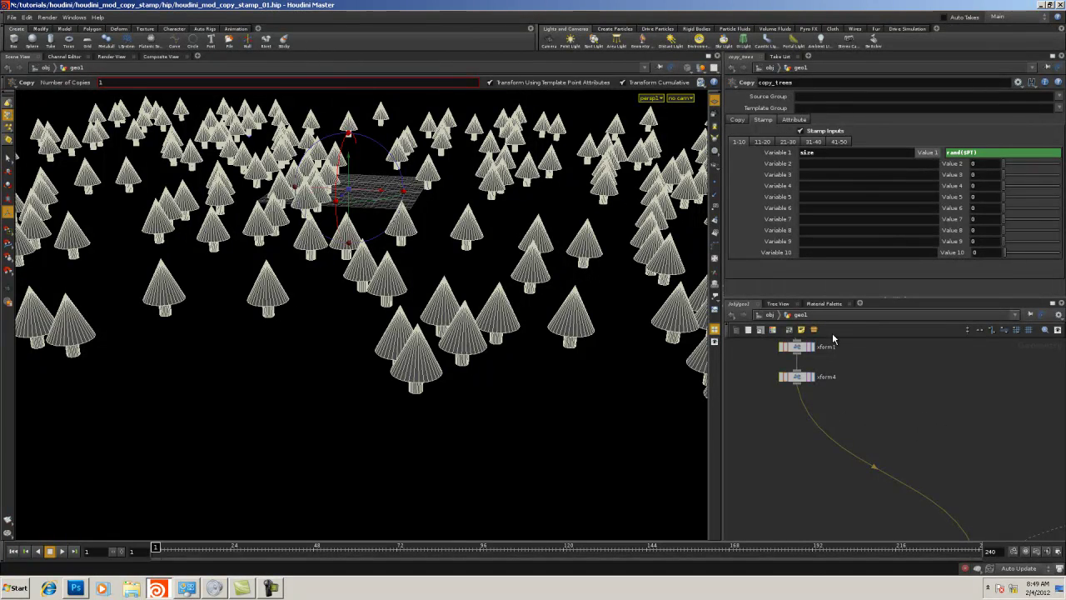
pyautogui.click(802, 379)
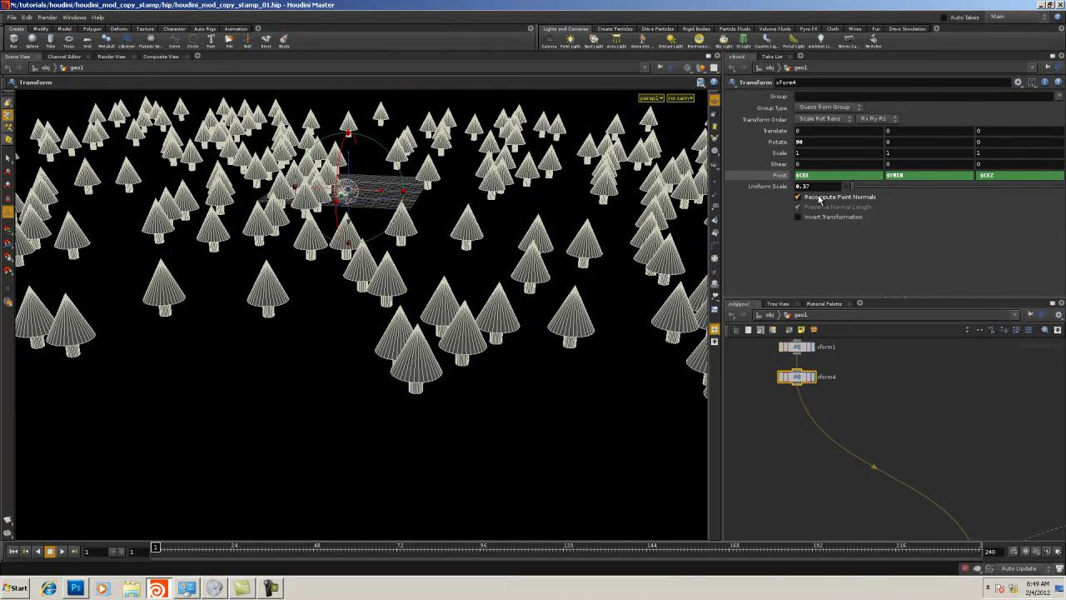
pyautogui.moveTo(802, 187); pyautogui.dragTo(812, 190)
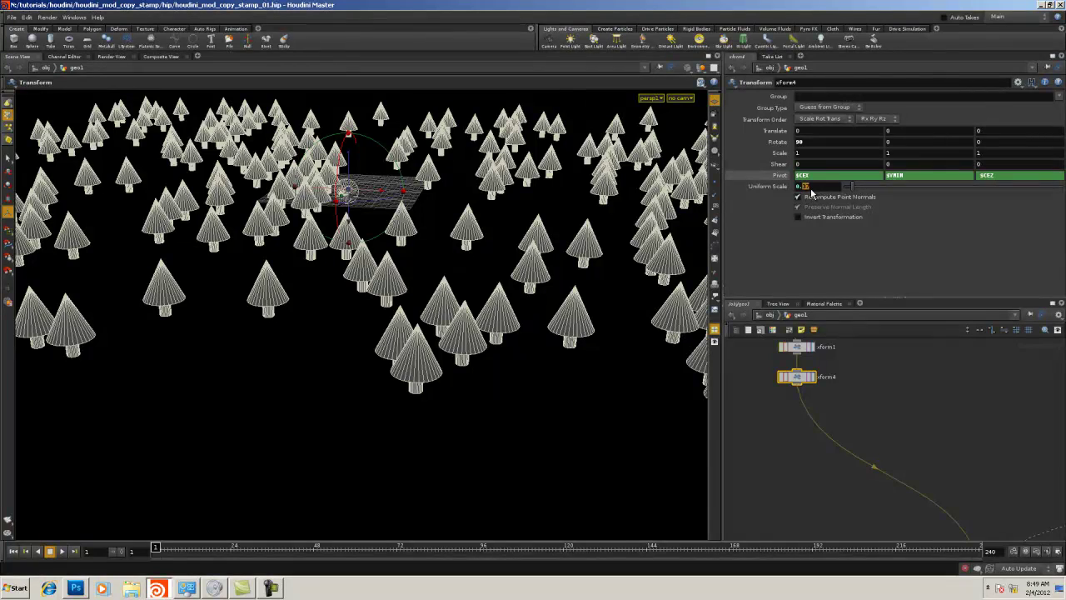
pyautogui.click(812, 378)
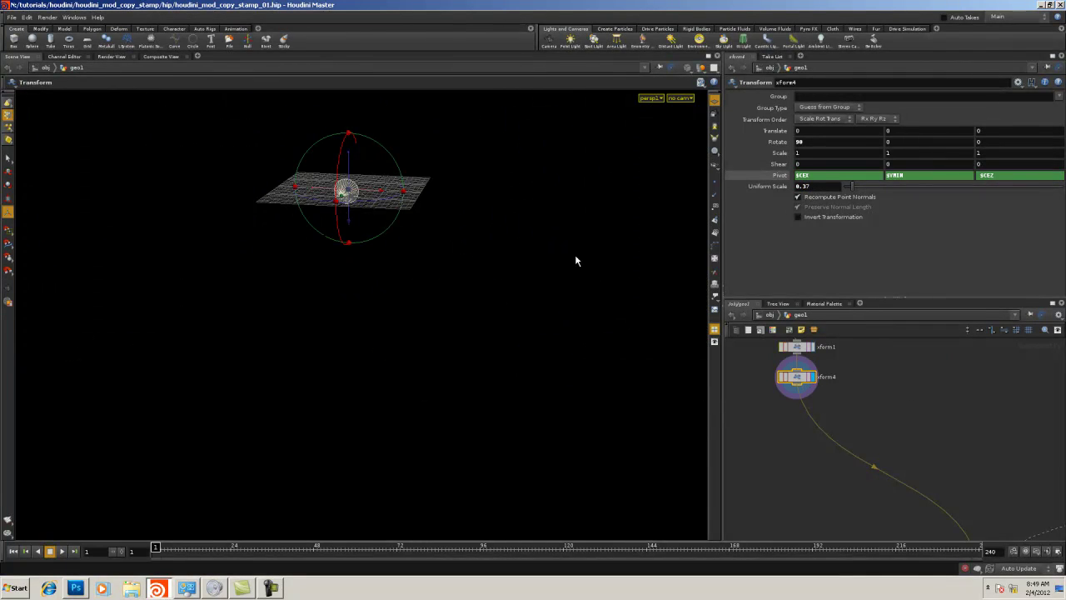
pyautogui.moveTo(971, 427); pyautogui.dragTo(910, 360, button='middle')
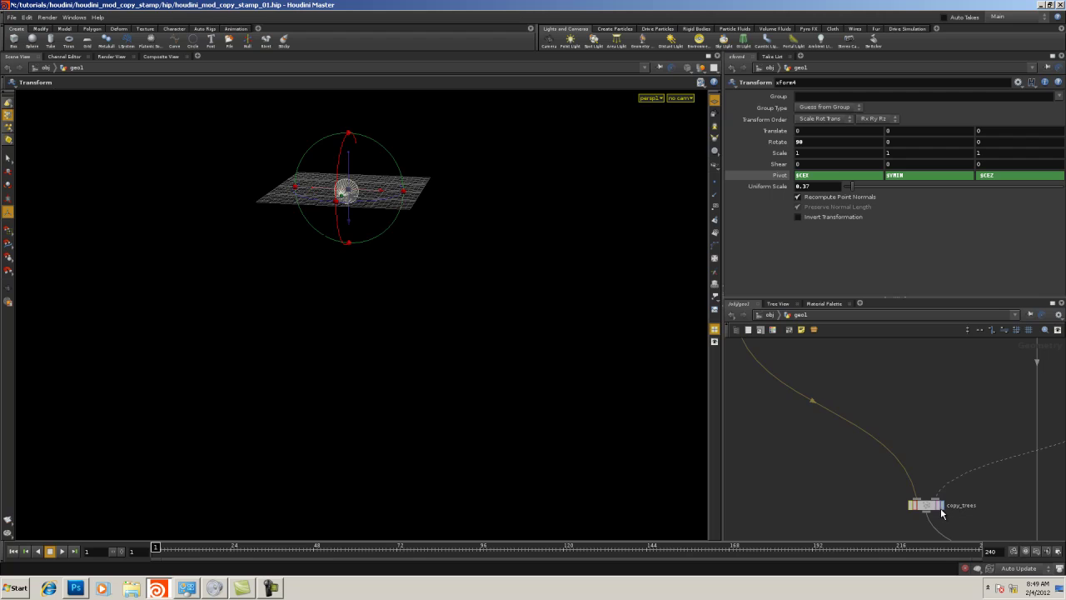
pyautogui.click(942, 506)
pyautogui.click(928, 505)
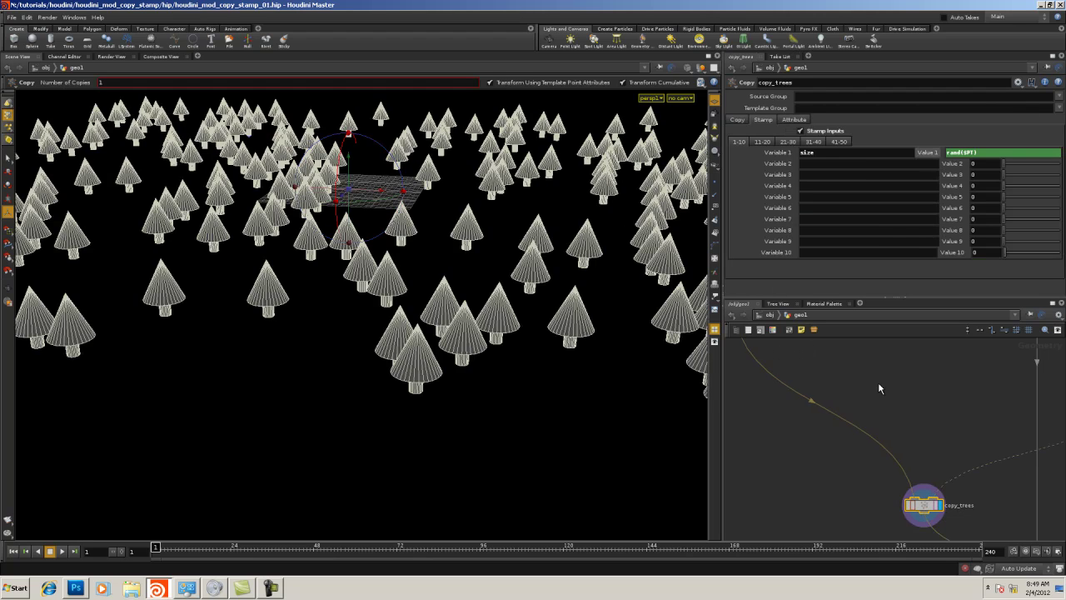
# Set xform4's uniform scale to the expression stamp("../copy_trees", "size", 0)
pyautogui.moveTo(878, 389); pyautogui.dragTo(981, 479, button='middle')
pyautogui.click(838, 400)
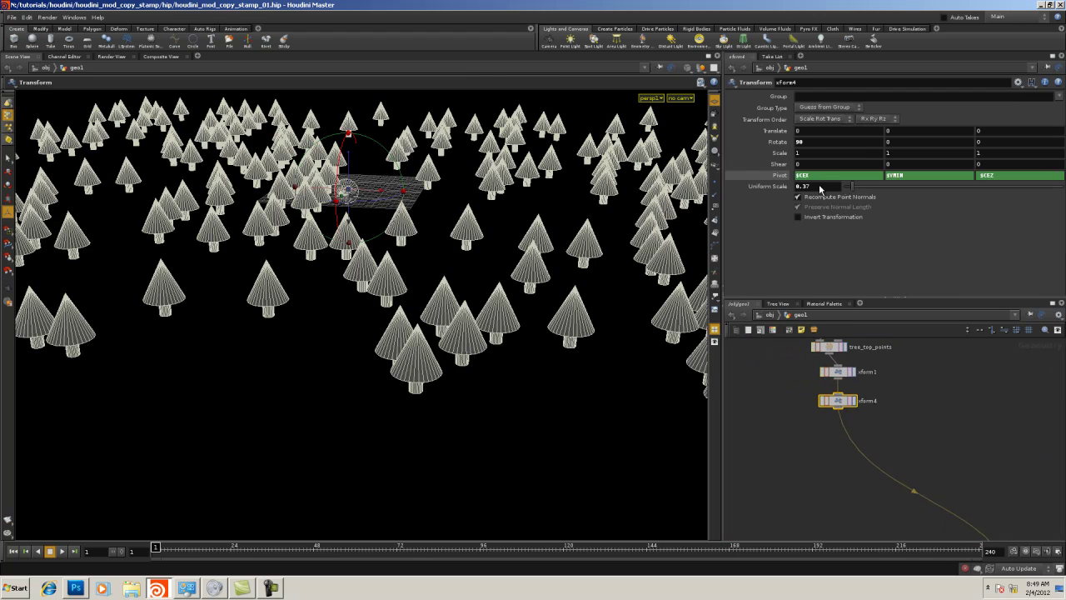
pyautogui.moveTo(819, 189); pyautogui.dragTo(786, 196)
pyautogui.write('stamp')
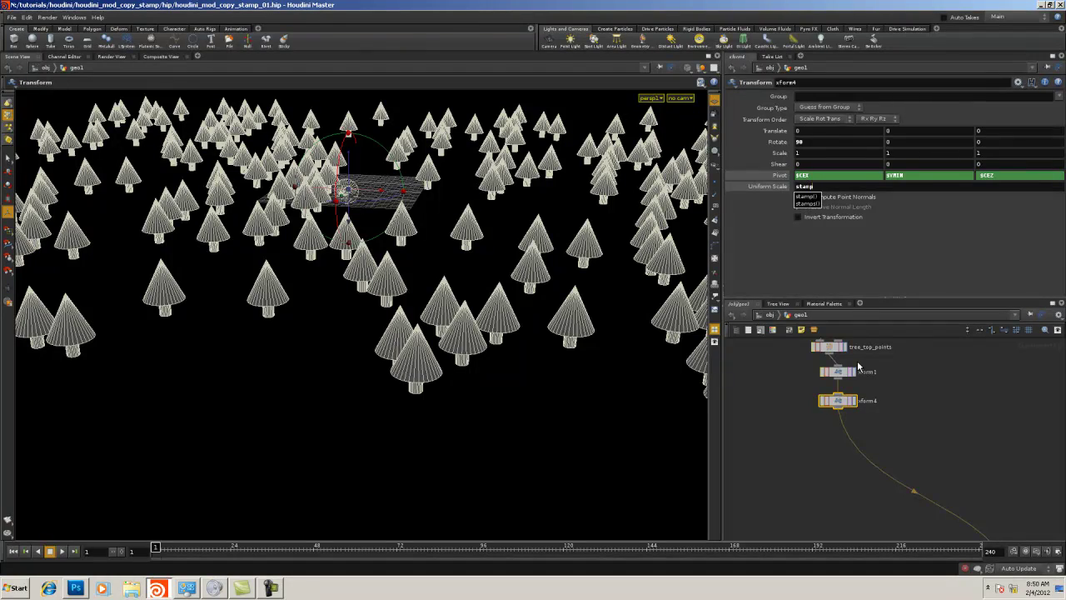
pyautogui.press('Down')
pyautogui.press('Return')
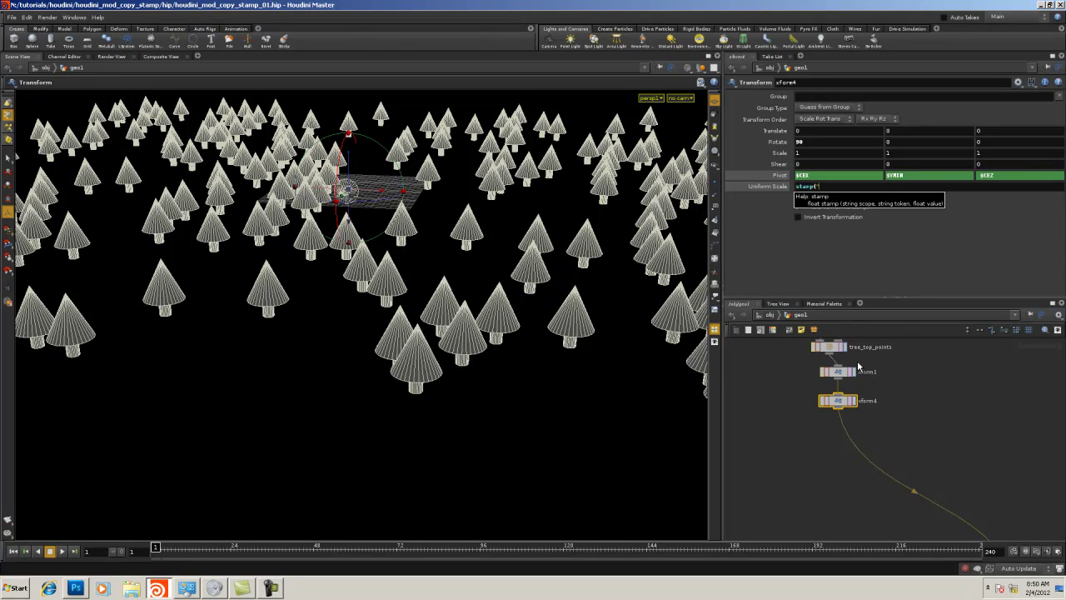
pyautogui.write('../')
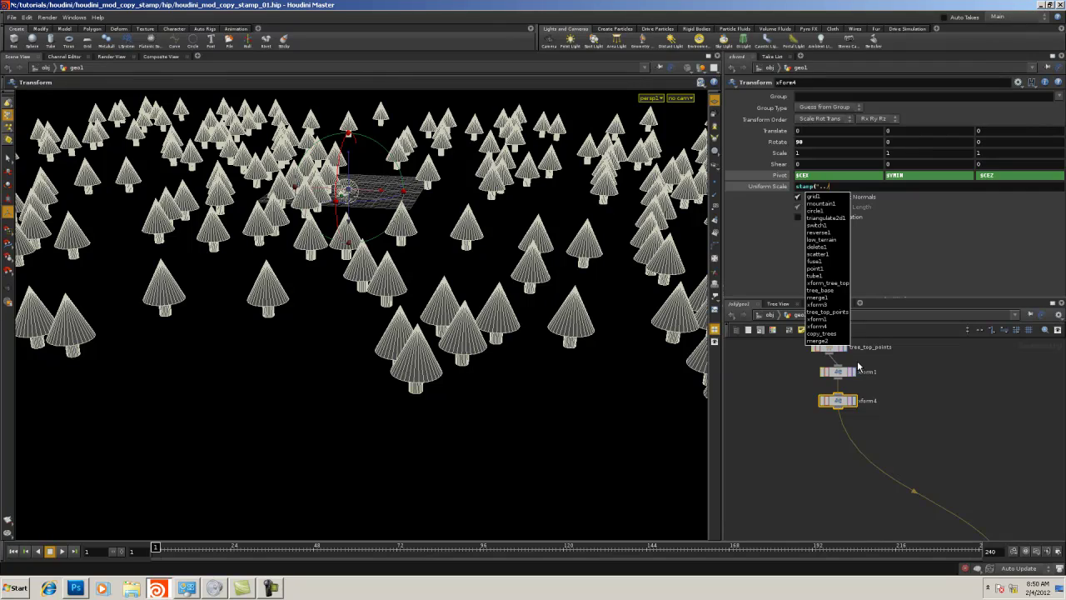
pyautogui.press('Down')
pyautogui.press('Down')
pyautogui.press('Down')
pyautogui.press('Down')
pyautogui.press('Down')
pyautogui.press('Down')
pyautogui.press('Down')
pyautogui.press('Down')
pyautogui.press('Down')
pyautogui.press('Down')
pyautogui.press('Down')
pyautogui.press('Down')
pyautogui.press('Down')
pyautogui.press('Down')
pyautogui.press('Down')
pyautogui.press('Down')
pyautogui.press('Down')
pyautogui.press('Down')
pyautogui.press('Down')
pyautogui.press('Down')
pyautogui.press('Return')
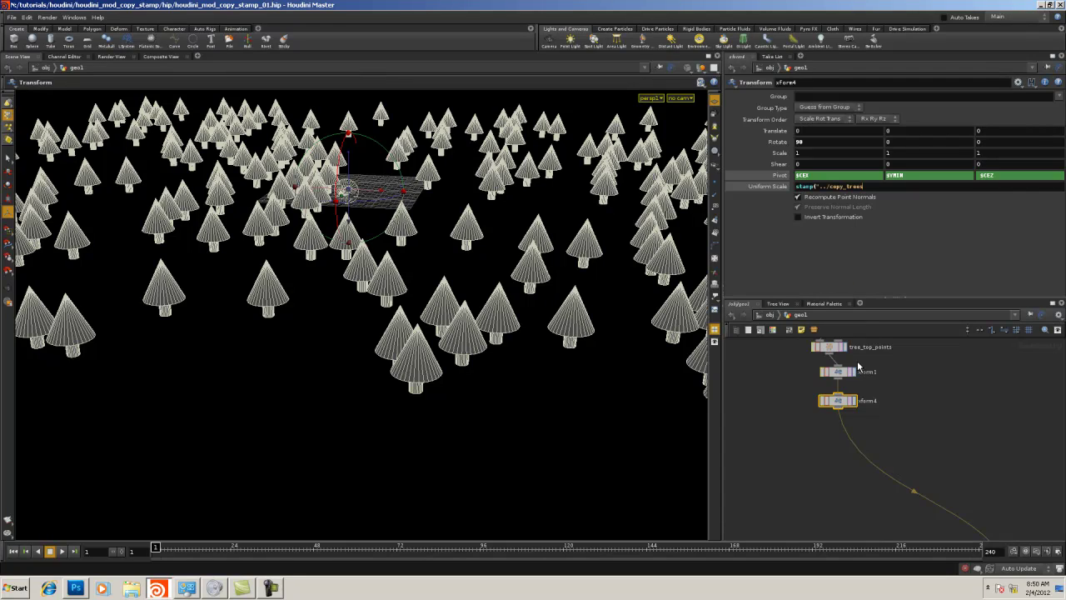
pyautogui.write('/')
pyautogui.write('", "size",')
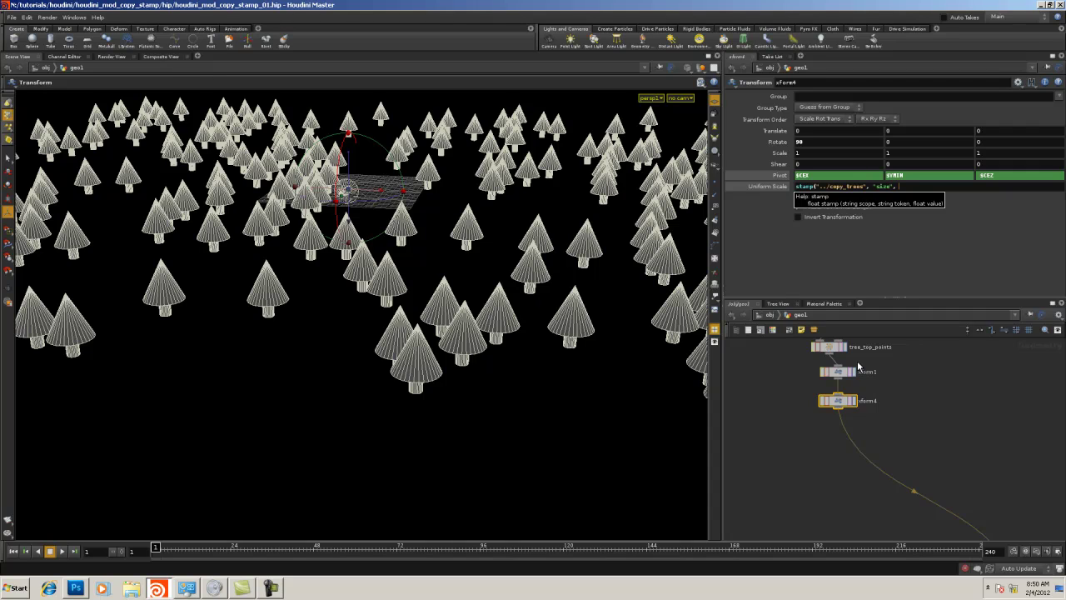
pyautogui.write(')')
pyautogui.press('Return')
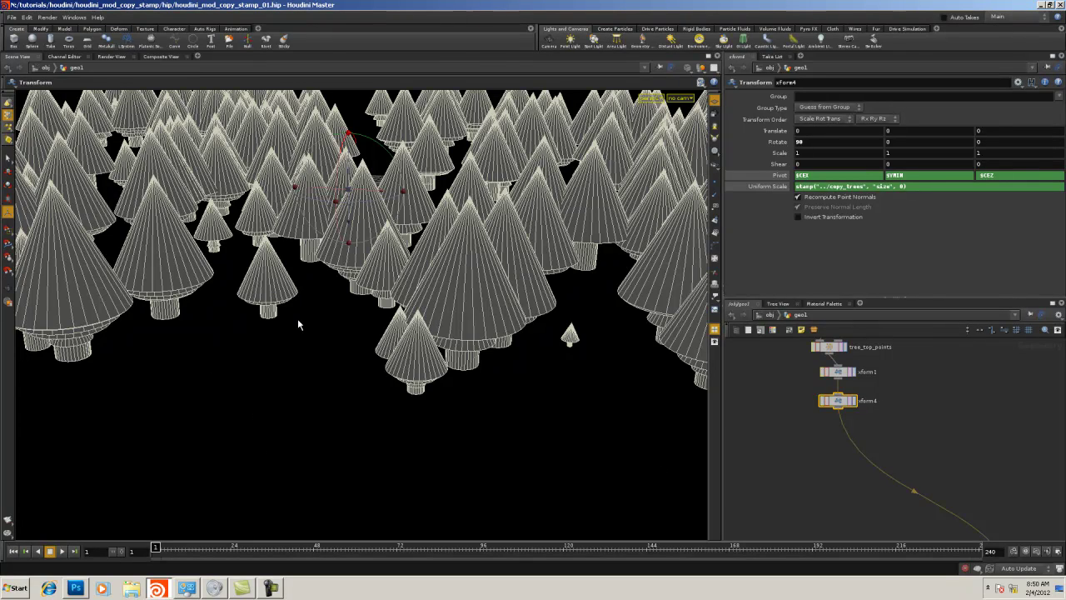
# Inspect the randomly sized tree copies, and display merge2 to view them together with the terrain
pyautogui.press('Escape')
pyautogui.moveTo(298, 318); pyautogui.dragTo(370, 165)
pyautogui.moveTo(370, 165); pyautogui.dragTo(196, 365, button='right')
pyautogui.moveTo(196, 364); pyautogui.dragTo(68, 285)
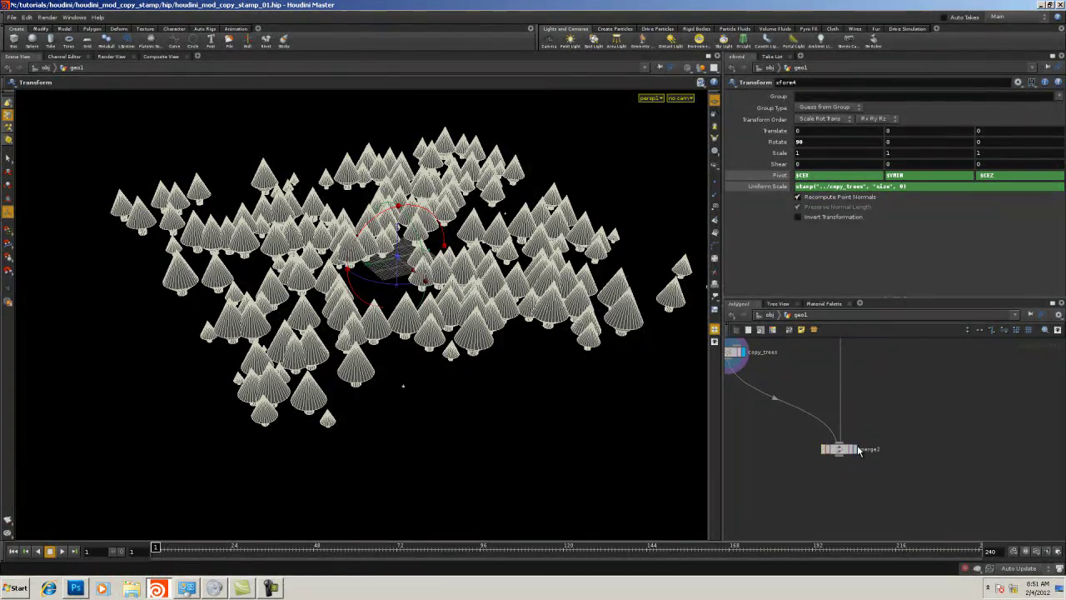
pyautogui.click(850, 445)
pyautogui.moveTo(500, 440); pyautogui.dragTo(391, 400)
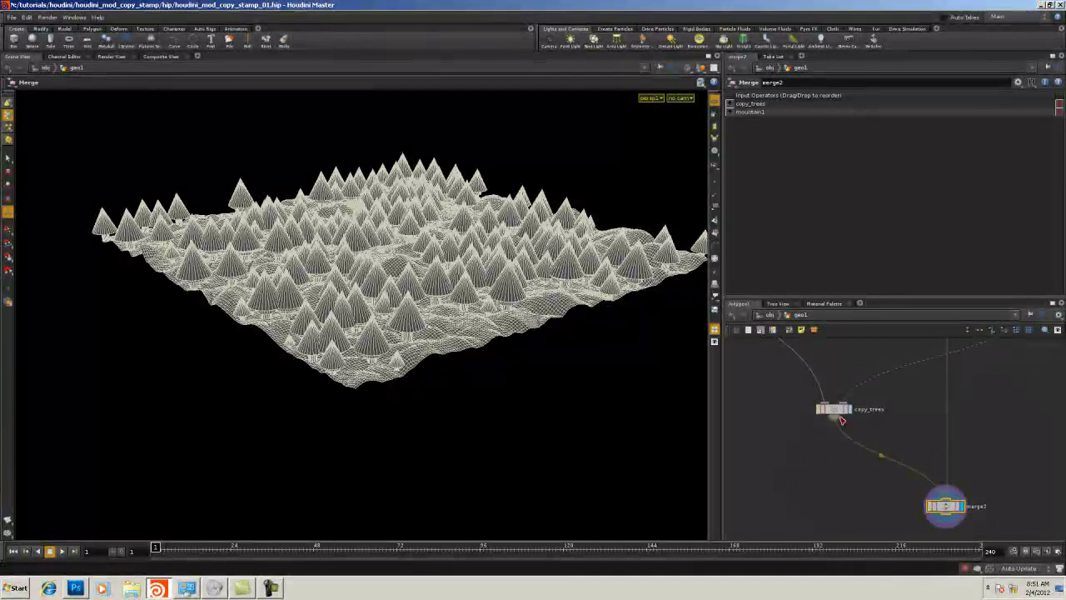
# Try rand($PT)*.1 as the size stamp value on copy_trees and inspect the trees up close on the terrain
pyautogui.click(835, 410)
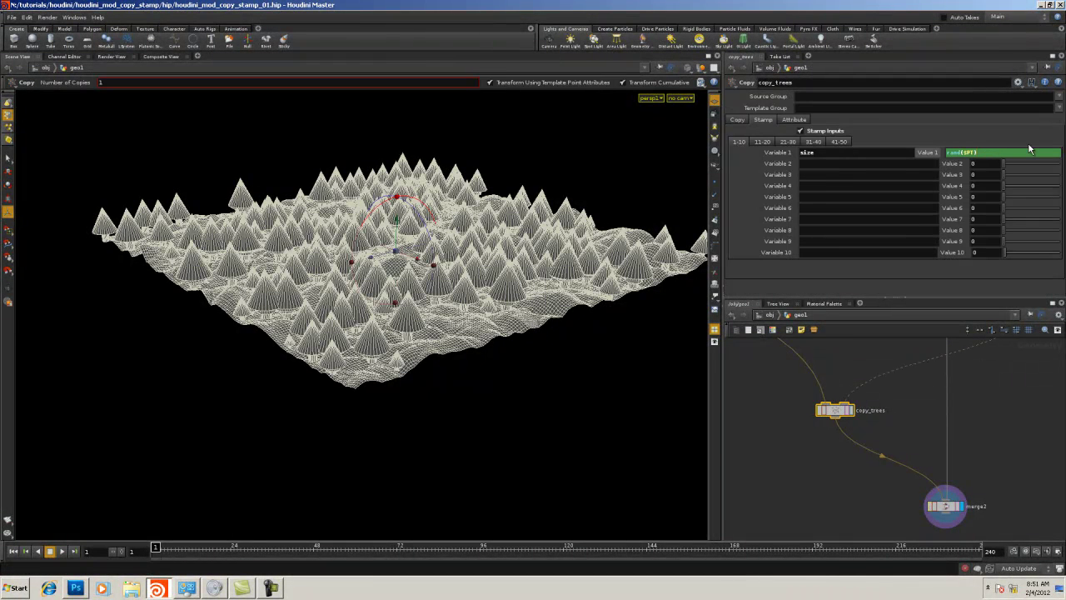
pyautogui.write('*.1')
pyautogui.press('Tab')
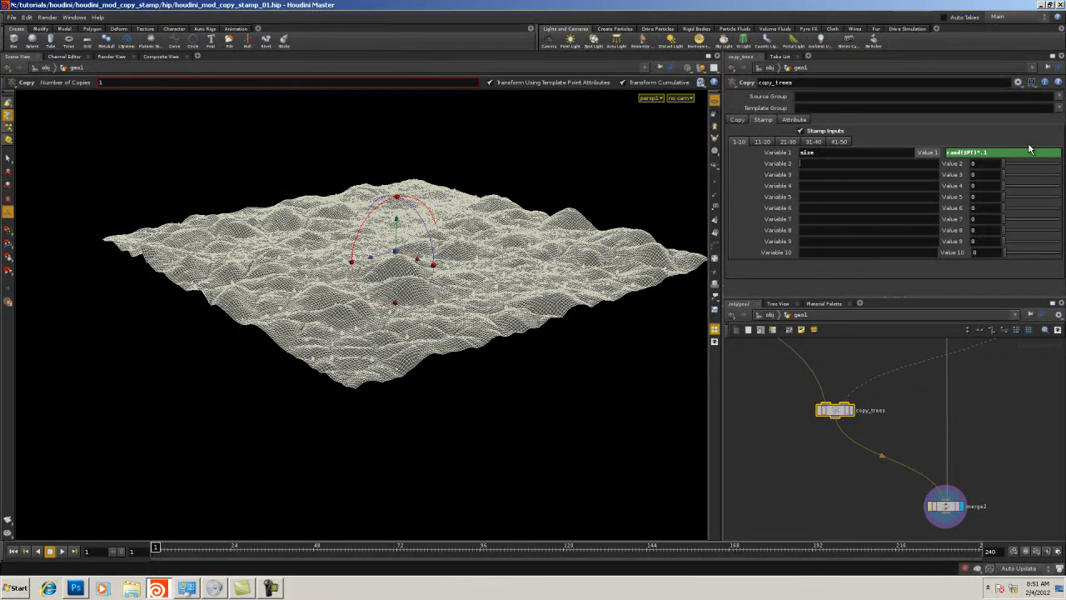
pyautogui.press('w')
pyautogui.press('Escape')
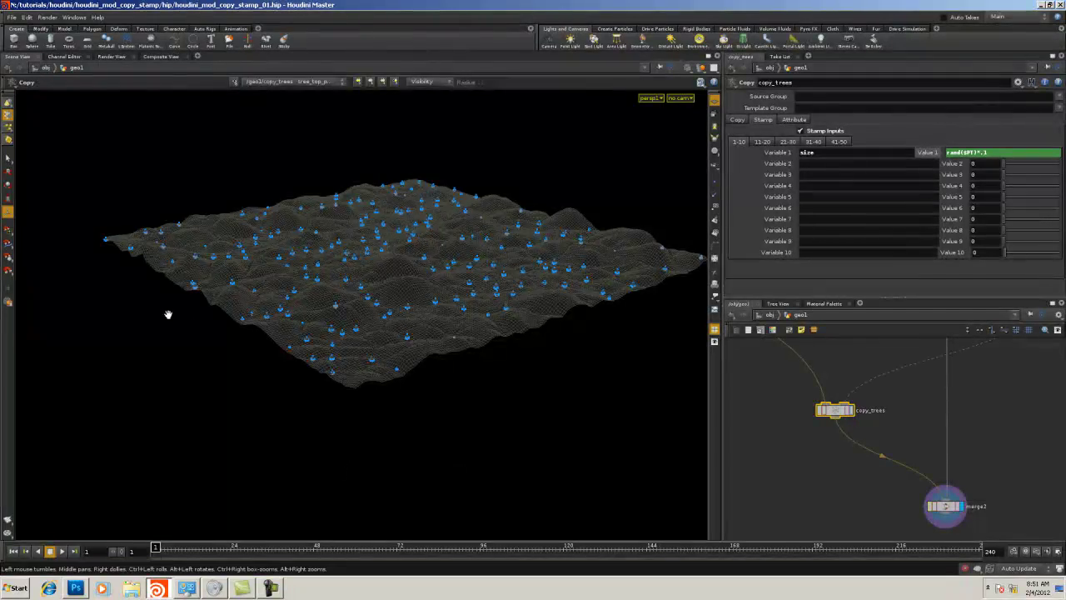
pyautogui.moveTo(167, 312); pyautogui.dragTo(608, 197, button='right')
pyautogui.moveTo(134, 316); pyautogui.dragTo(27, 341, button='right')
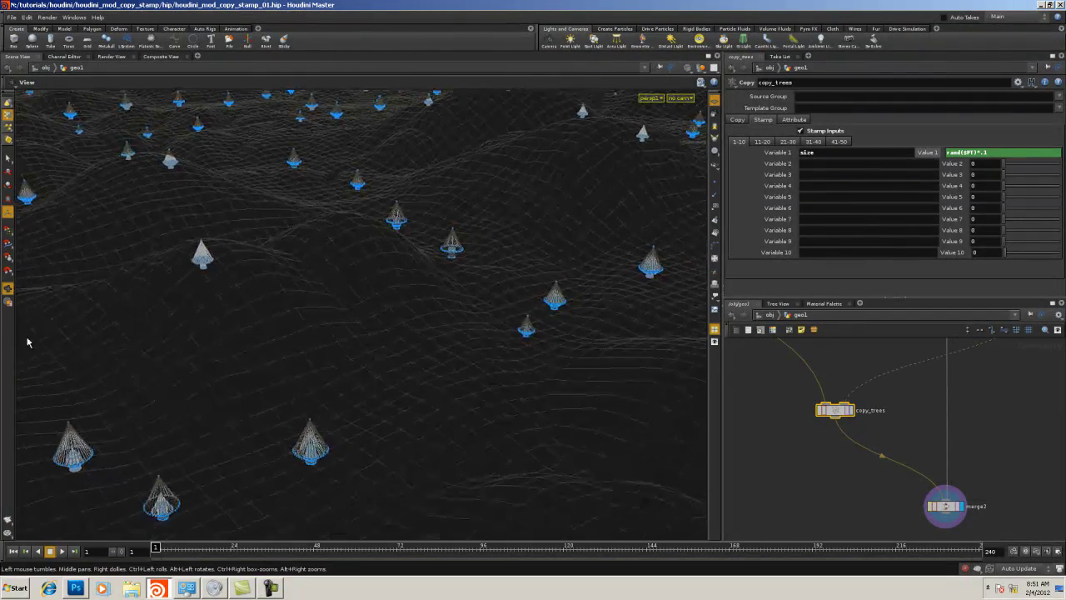
pyautogui.moveTo(216, 262); pyautogui.dragTo(309, 333, button='middle')
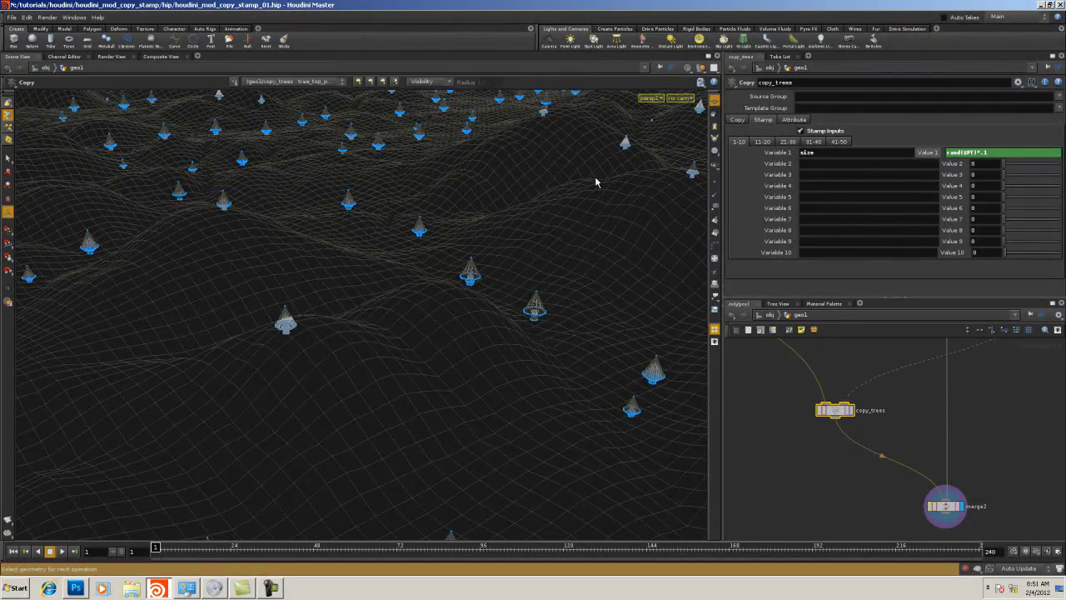
pyautogui.click(949, 509)
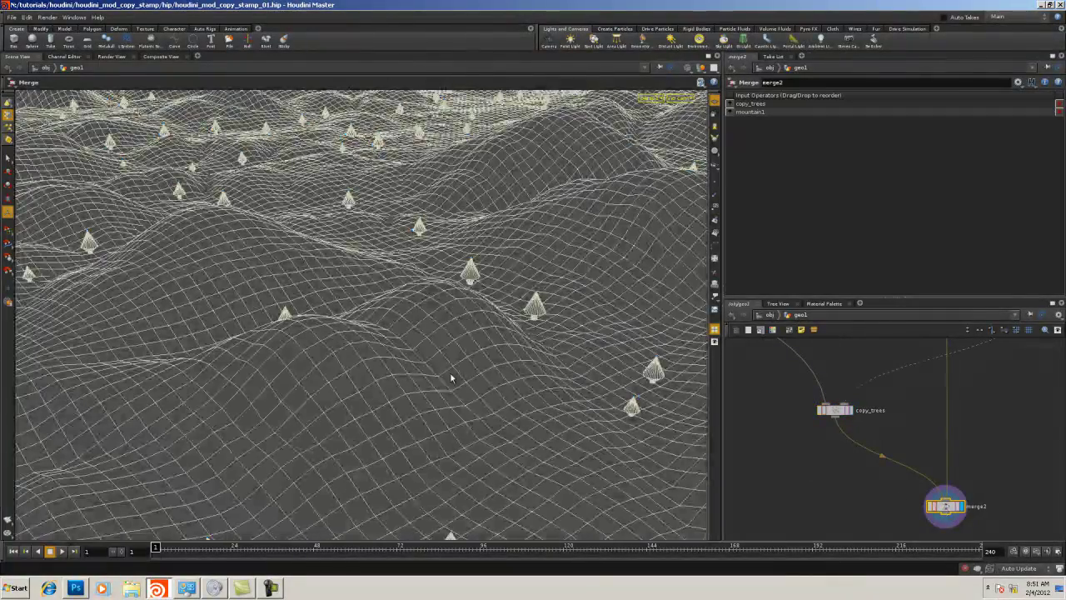
pyautogui.press('space')
pyautogui.moveTo(224, 262); pyautogui.dragTo(237, 372, button='middle')
pyautogui.moveTo(238, 373); pyautogui.dragTo(342, 333)
# Set copy_trees' size stamp value to rand($PT)*.3 and inspect the trees on the terrain from above
pyautogui.click(836, 410)
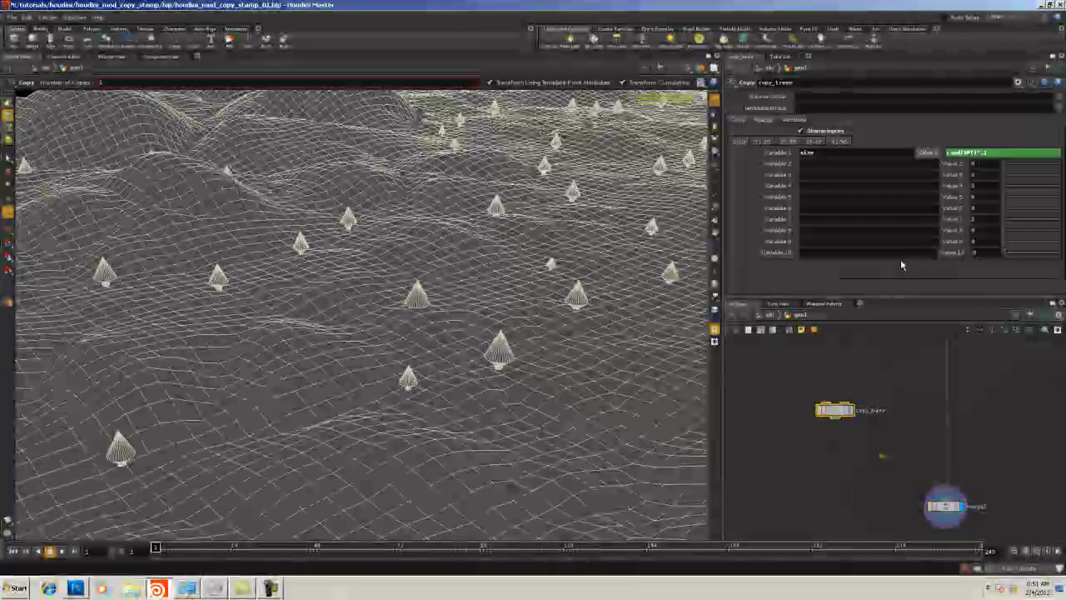
pyautogui.click(986, 155)
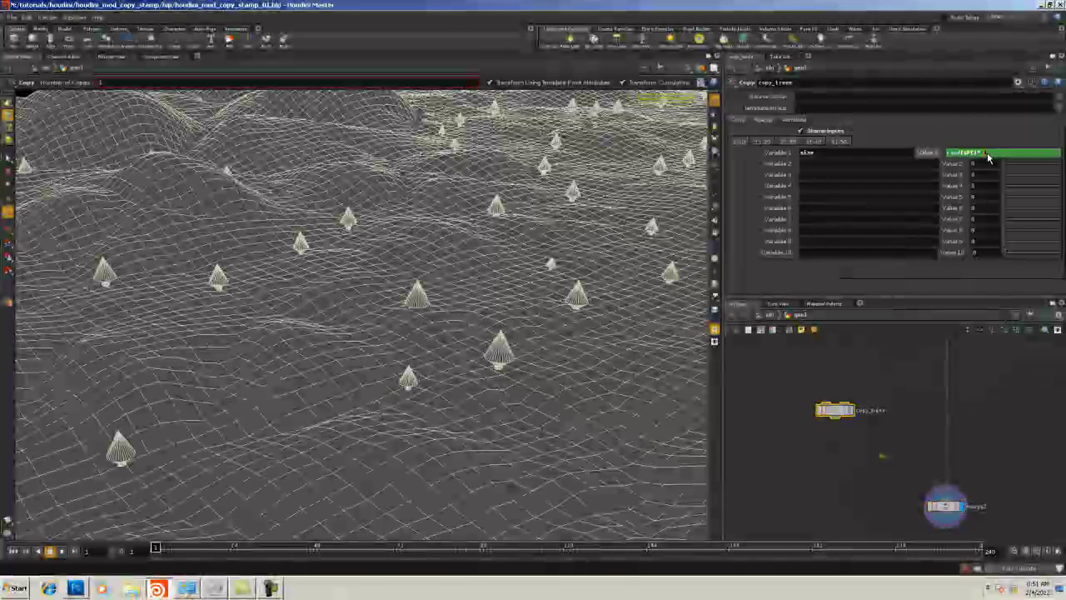
pyautogui.press('BackSpace')
pyautogui.write('3')
pyautogui.press('Return')
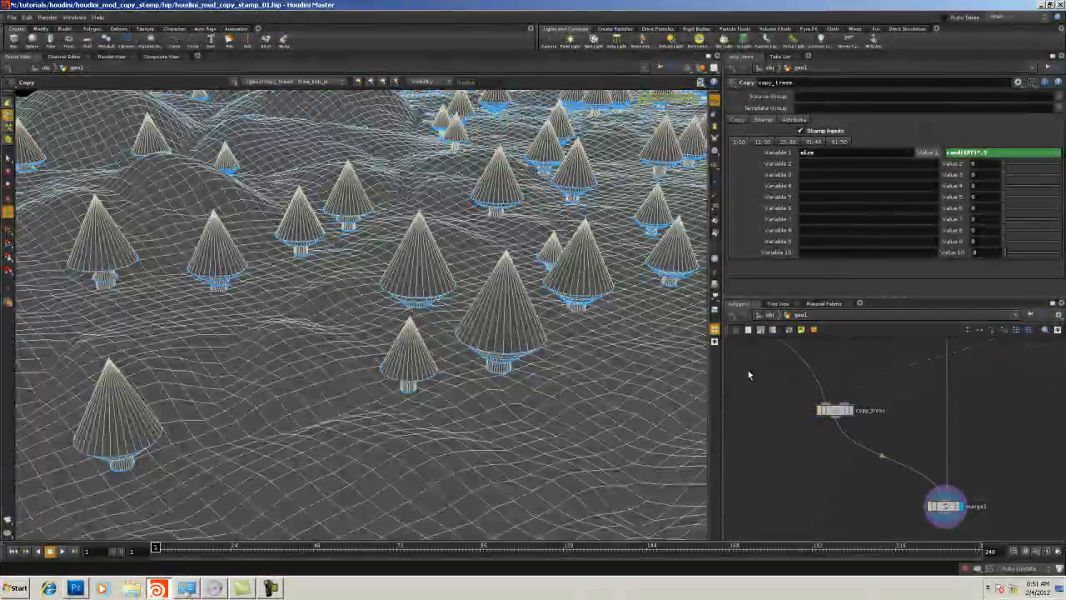
pyautogui.press('space')
pyautogui.moveTo(491, 246); pyautogui.dragTo(499, 323)
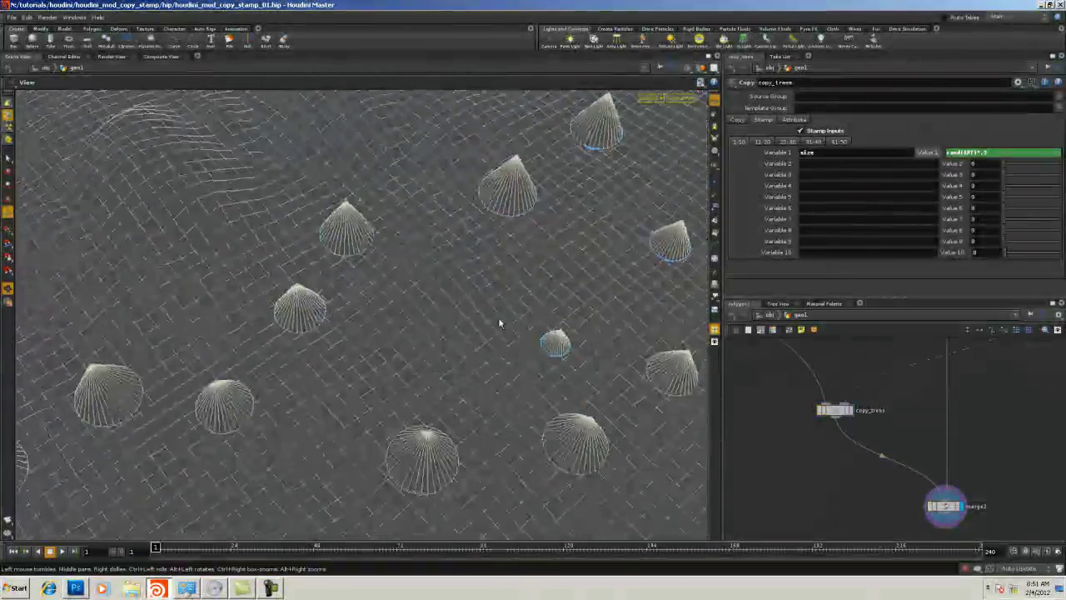
pyautogui.moveTo(500, 324); pyautogui.dragTo(345, 297, button='right')
pyautogui.moveTo(345, 297); pyautogui.dragTo(358, 345, button='middle')
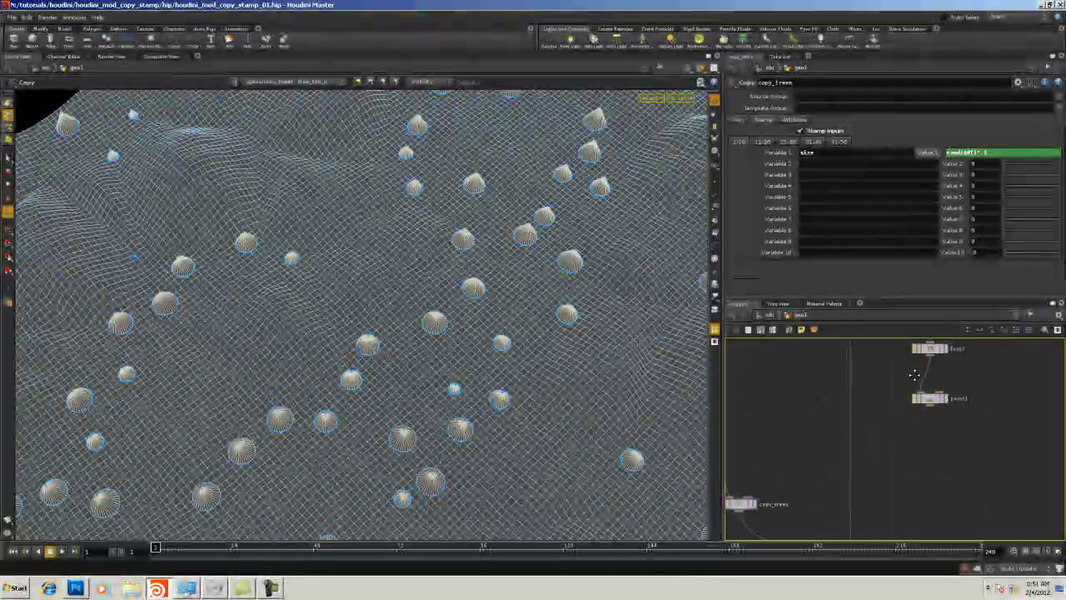
# Display fuse1 with point numbers turned on and examine the numbering of the scattered points for overlaps
pyautogui.moveTo(916, 375); pyautogui.dragTo(910, 411, button='middle')
pyautogui.click(944, 387)
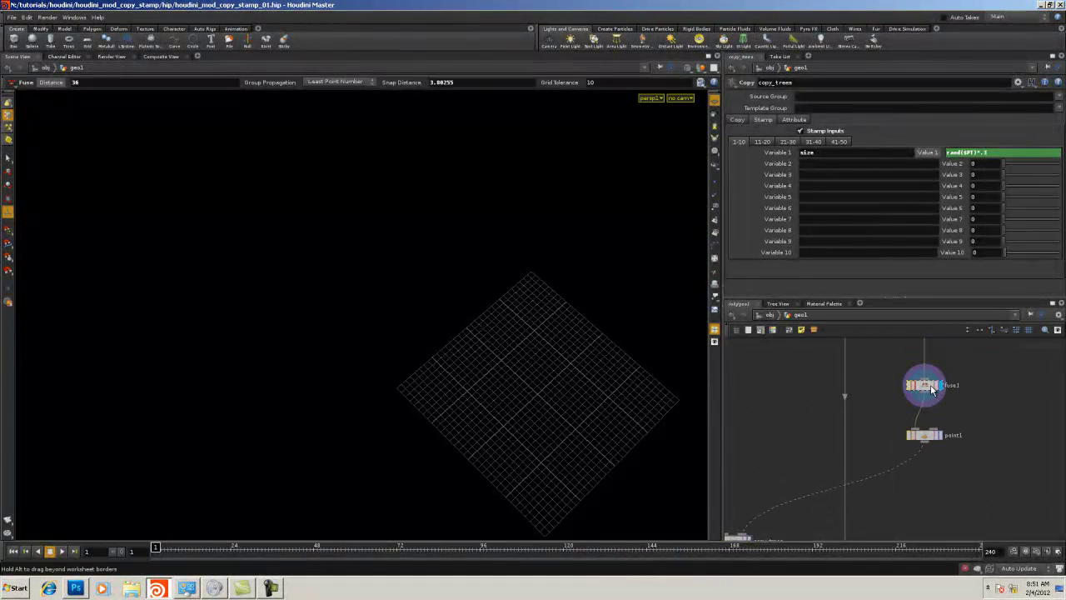
pyautogui.press('Escape')
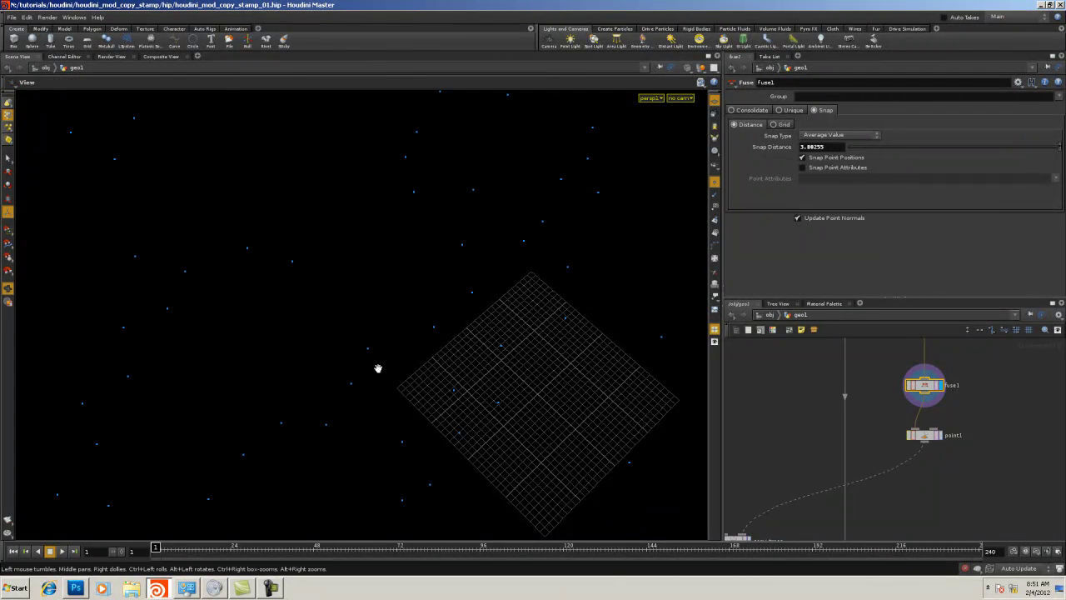
pyautogui.moveTo(381, 370); pyautogui.dragTo(859, 264)
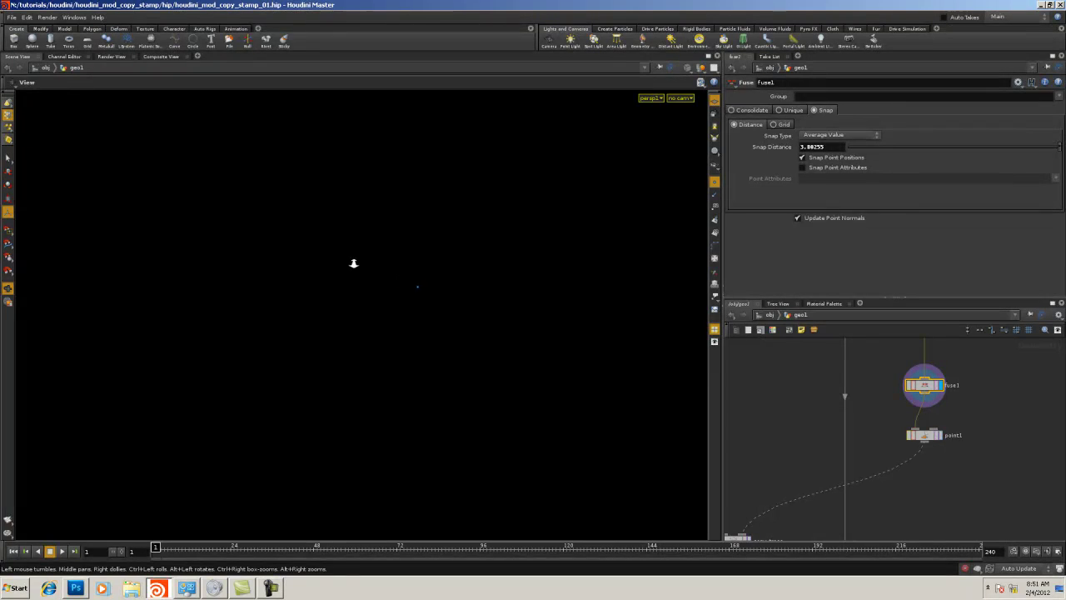
pyautogui.press('Return')
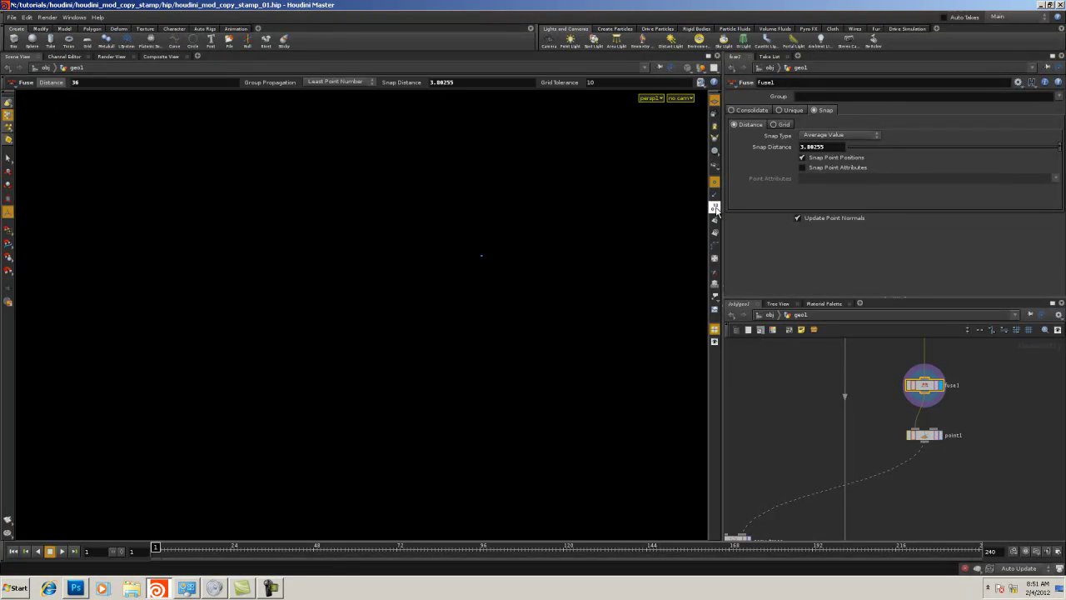
pyautogui.press('Escape')
pyautogui.press('Return')
pyautogui.click(985, 412)
pyautogui.press('Escape')
pyautogui.moveTo(488, 316); pyautogui.dragTo(359, 305, button='right')
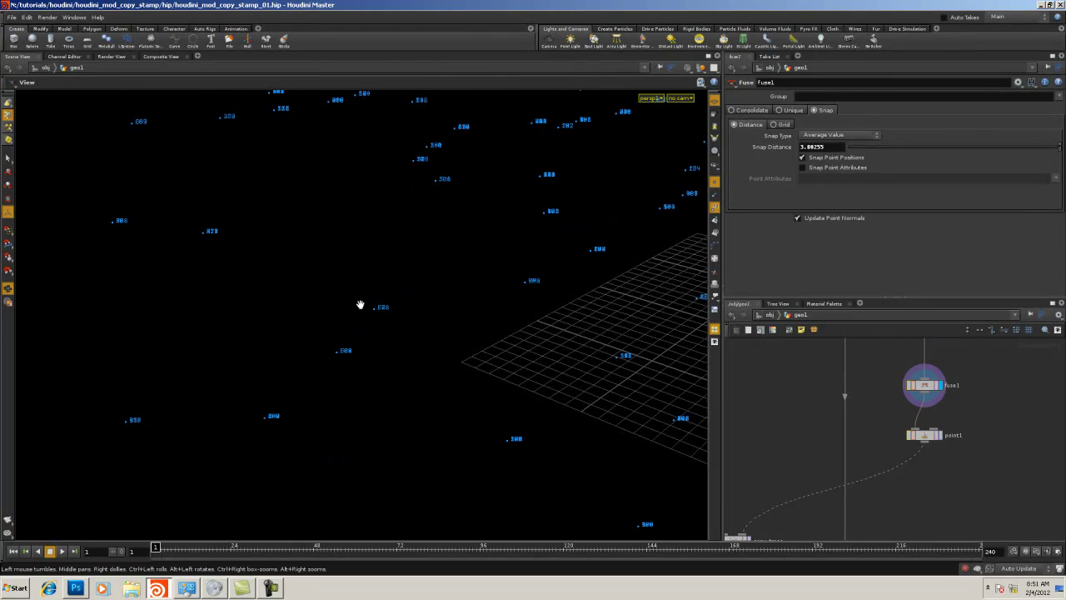
# Add a second Fuse node fed by fuse1, place it beside point1, and display it
pyautogui.press('Tab')
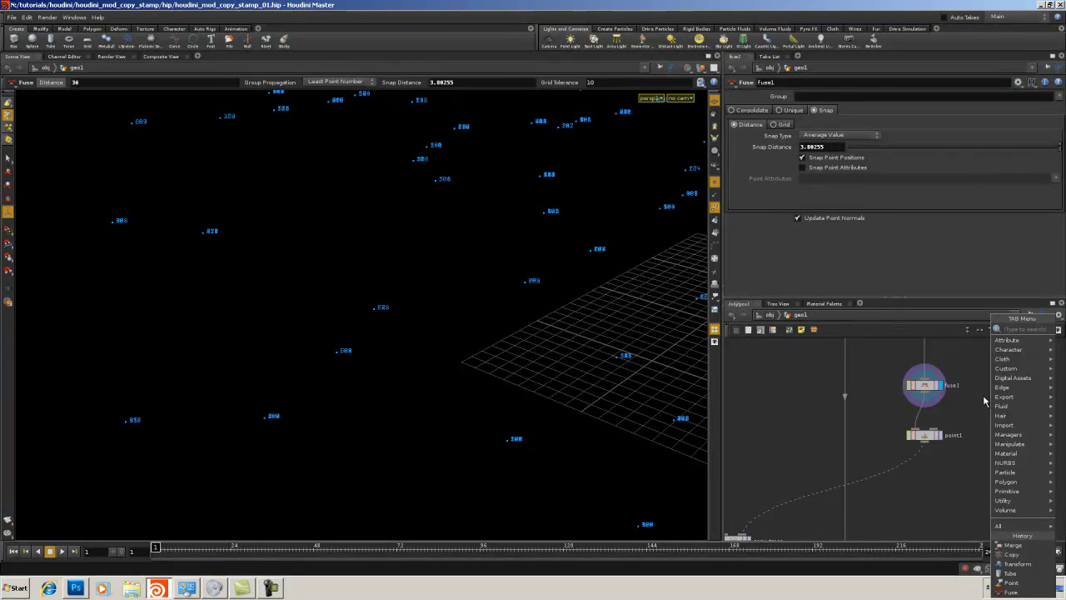
pyautogui.write('f')
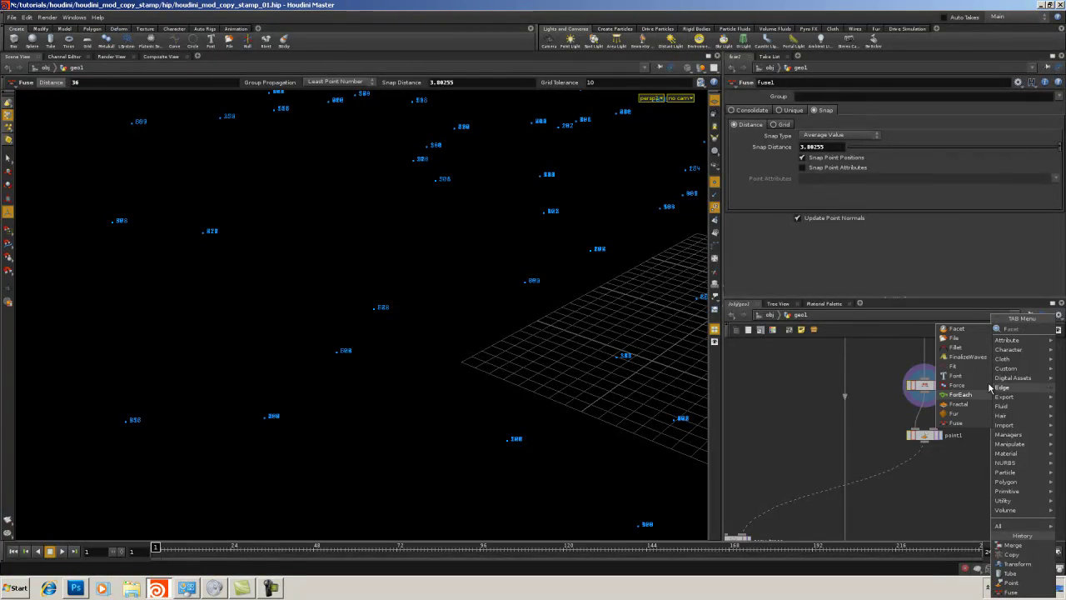
pyautogui.click(960, 423)
pyautogui.click(969, 415)
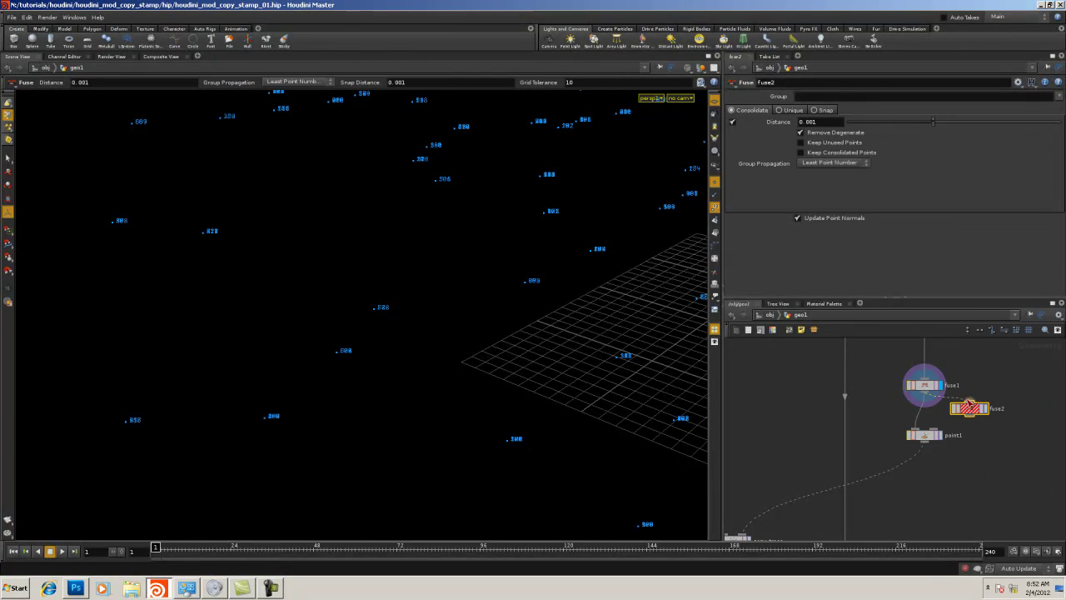
pyautogui.click(980, 408)
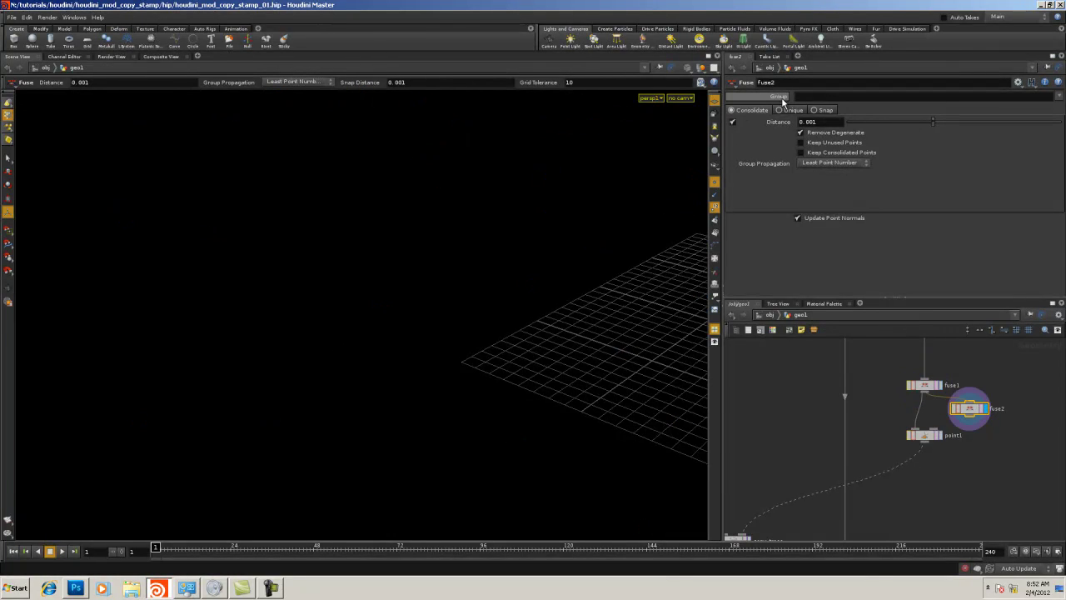
# Set fuse2 to consolidate at distance 0.00001 with Keep Unused Points enabled, and feed its output into point1
pyautogui.click(813, 123)
pyautogui.write('00')
pyautogui.press('Return')
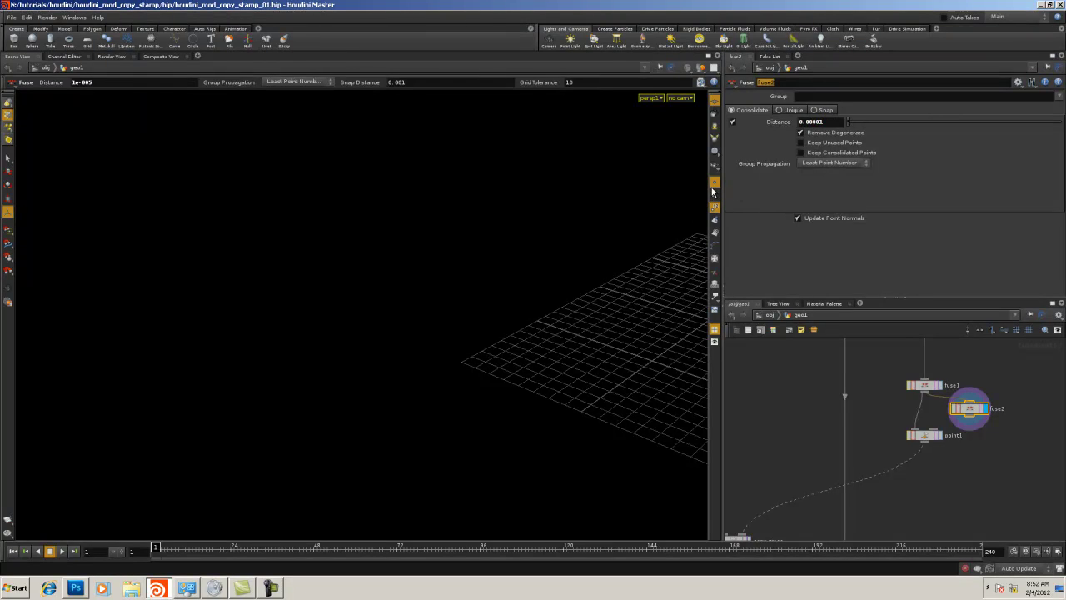
pyautogui.click(802, 143)
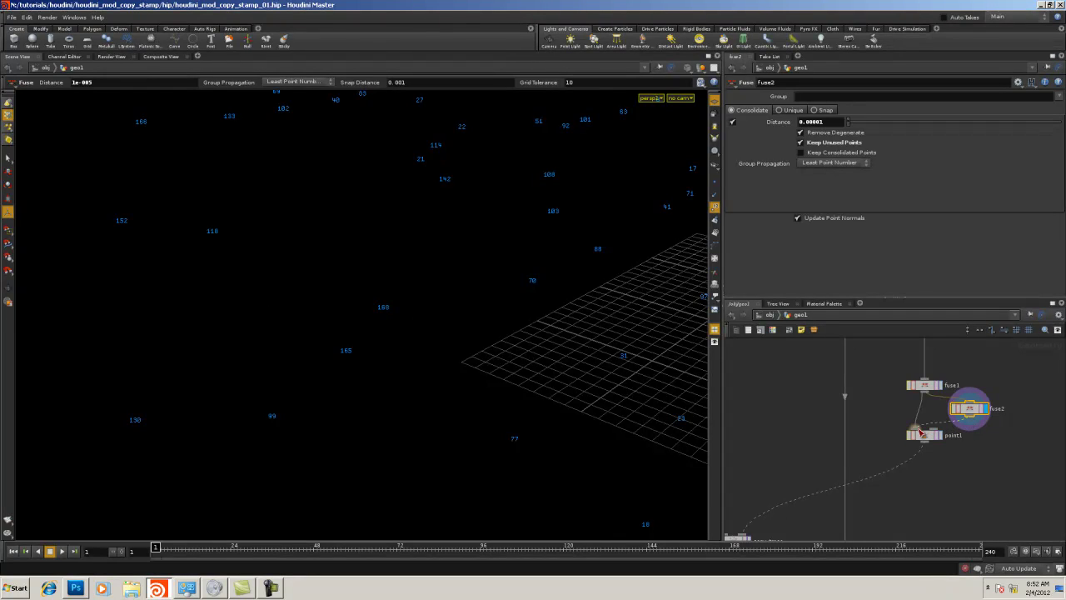
# Check the numbering of the consolidated points in the viewport and turn off the point number display
pyautogui.press('space')
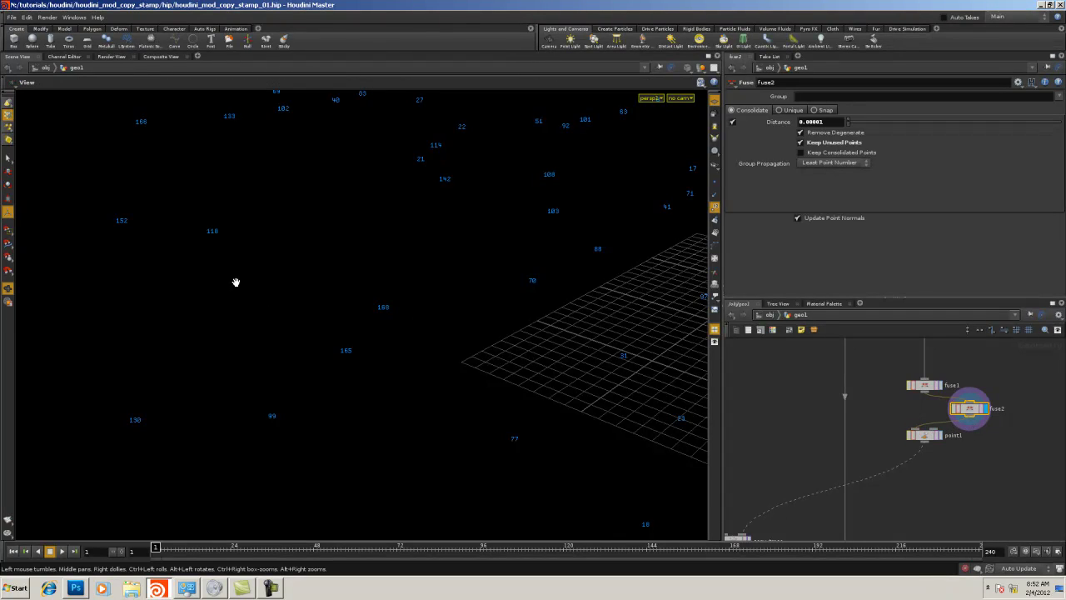
pyautogui.moveTo(236, 282); pyautogui.dragTo(567, 157, button='right')
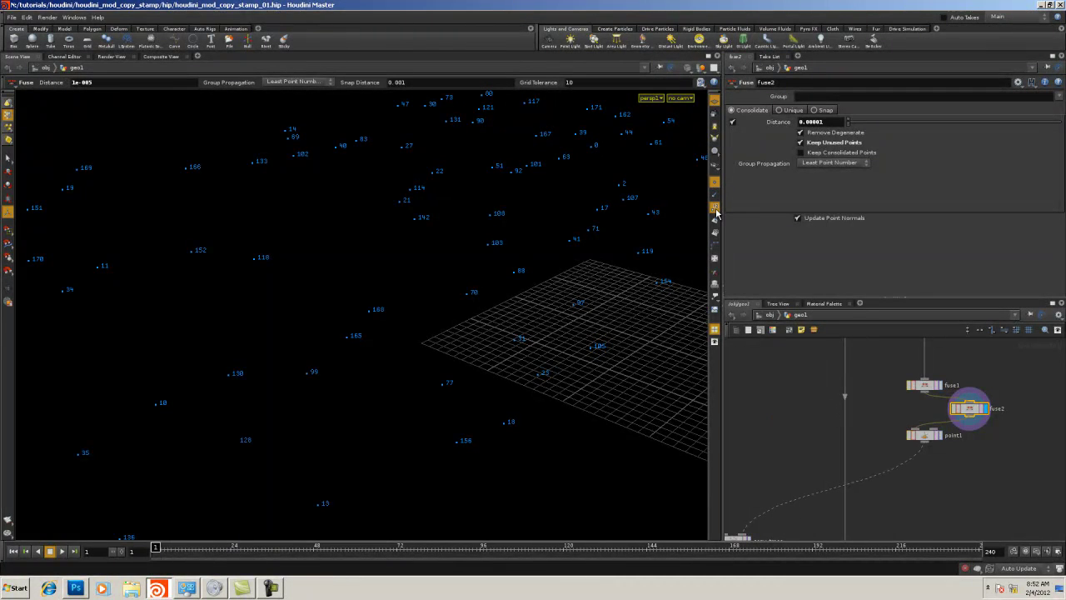
pyautogui.click(715, 209)
# Display copy_trees and inspect the tree copies on the consolidated points from a low angle
pyautogui.moveTo(867, 454); pyautogui.dragTo(939, 340, button='middle')
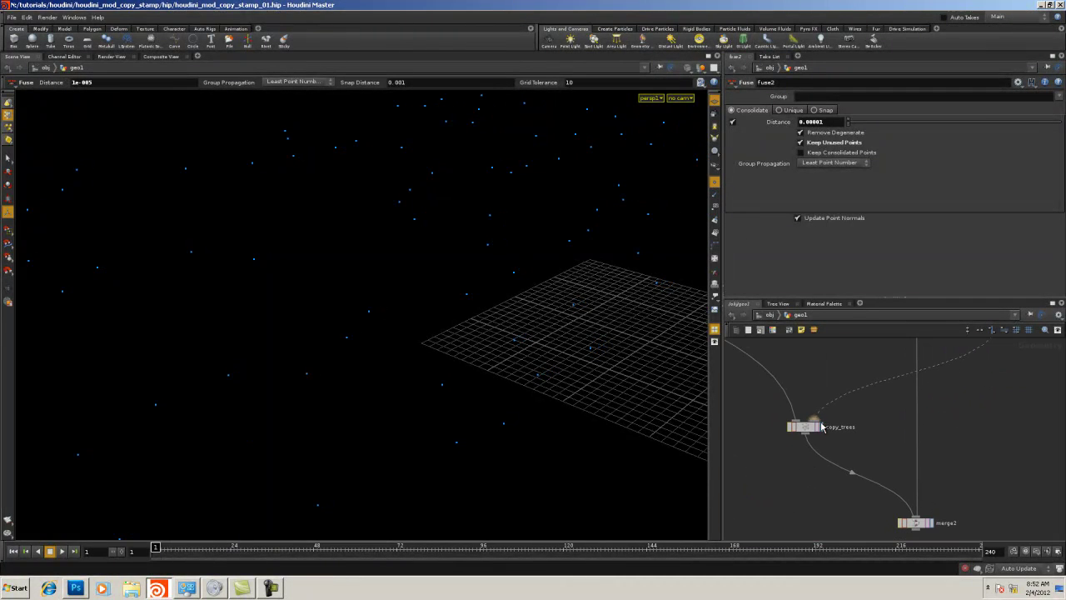
pyautogui.click(819, 427)
pyautogui.keyDown('alt'); pyautogui.moveTo(230, 416); pyautogui.dragTo(286, 390); pyautogui.keyUp('alt')
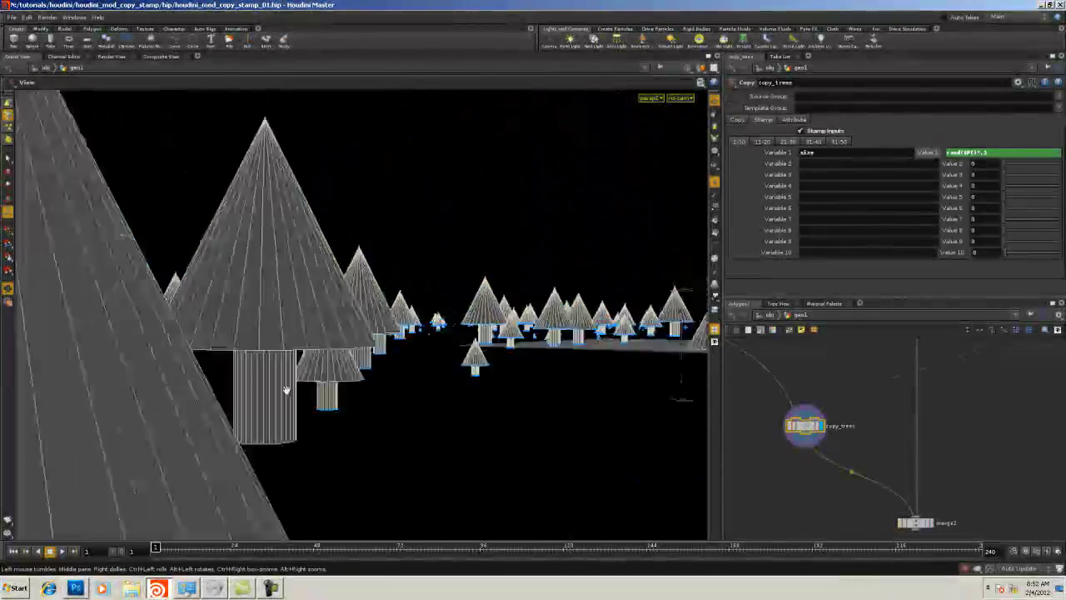
# Display merge2 to view the trees together with the terrain, and turn off the point display
pyautogui.moveTo(287, 390); pyautogui.dragTo(340, 383, button='right')
pyautogui.moveTo(340, 383); pyautogui.dragTo(331, 421)
pyautogui.moveTo(330, 422); pyautogui.dragTo(372, 177, button='middle')
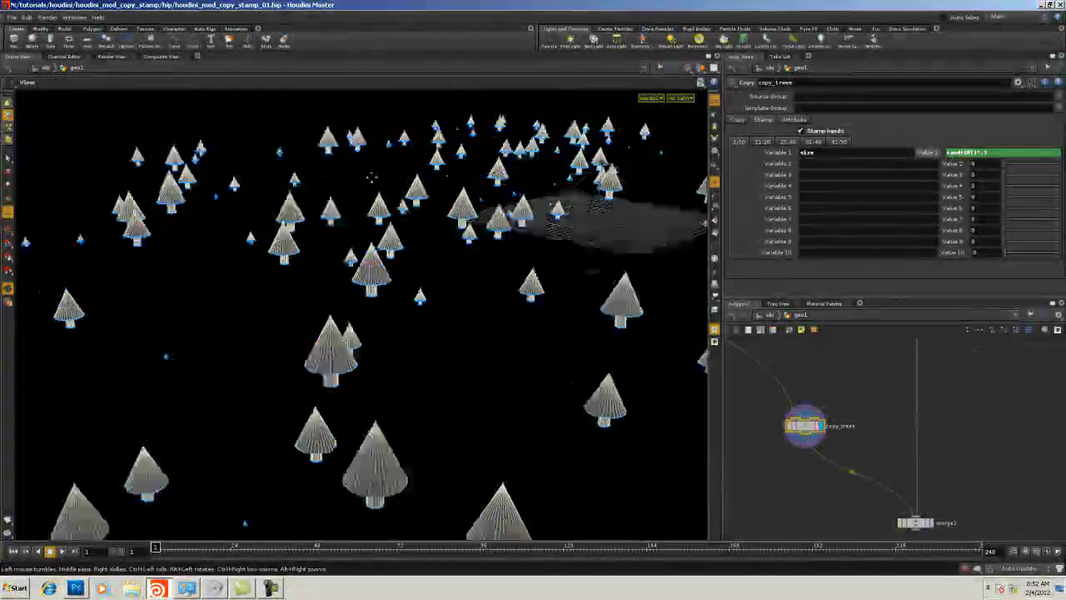
pyautogui.keyDown('alt'); pyautogui.moveTo(372, 178); pyautogui.dragTo(511, 250, button='right'); pyautogui.keyUp('alt')
pyautogui.keyDown('alt'); pyautogui.moveTo(511, 250); pyautogui.dragTo(458, 231, button='middle'); pyautogui.keyUp('alt')
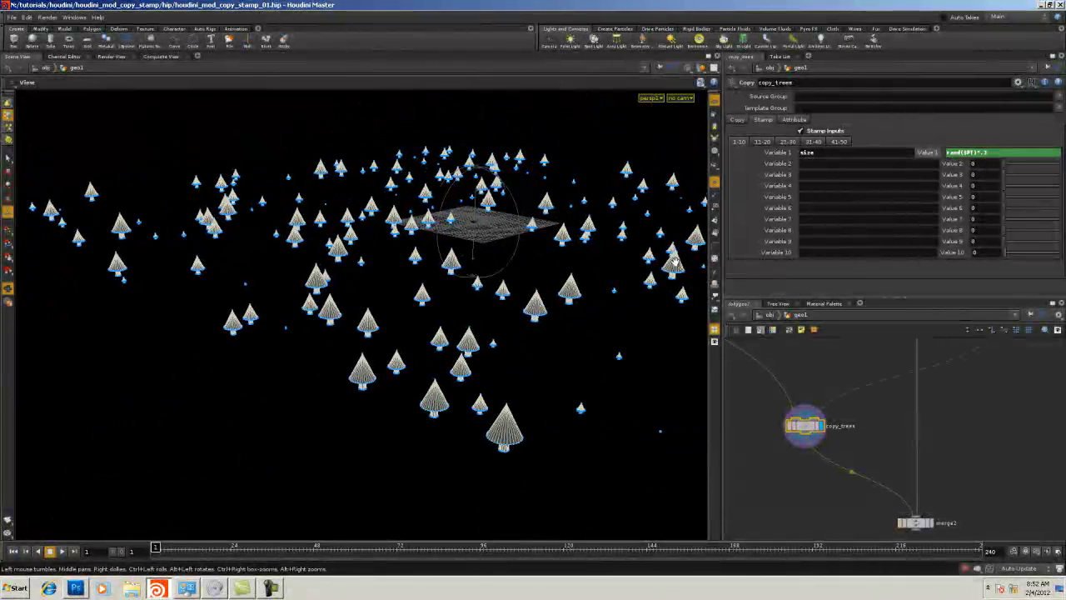
pyautogui.click(931, 526)
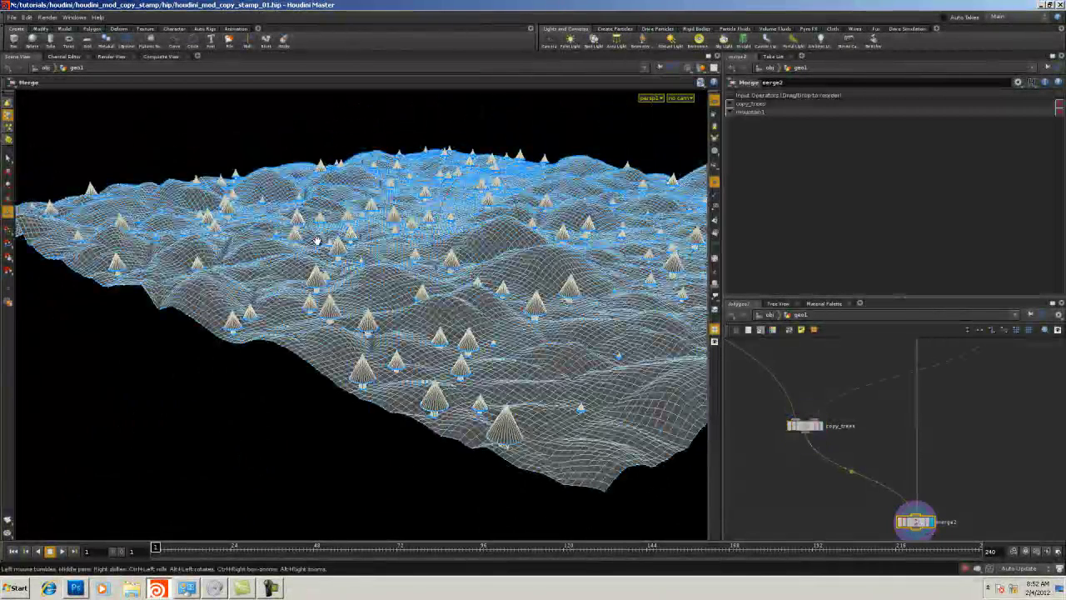
pyautogui.keyDown('alt'); pyautogui.moveTo(483, 210); pyautogui.dragTo(769, 138, button='right'); pyautogui.keyUp('alt')
pyautogui.click(717, 185)
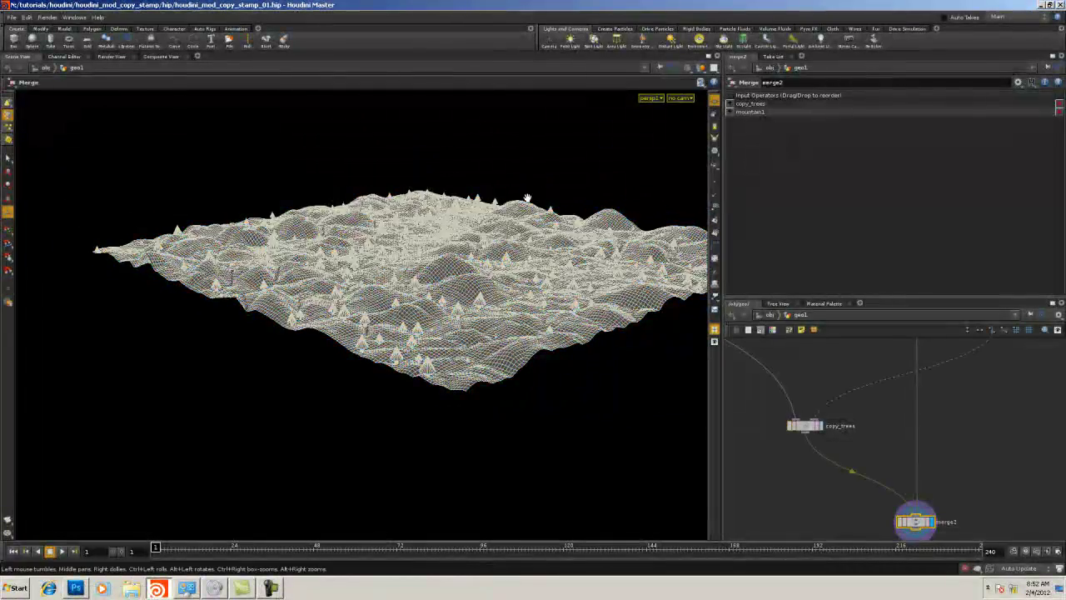
# Examine how the randomly sized trees sit on the merged terrain, from a distance and up close
pyautogui.keyDown('alt'); pyautogui.moveTo(528, 198); pyautogui.dragTo(428, 205); pyautogui.keyUp('alt')
pyautogui.keyDown('alt'); pyautogui.moveTo(429, 205); pyautogui.dragTo(666, 149, button='right'); pyautogui.keyUp('alt')
pyautogui.moveTo(664, 148); pyautogui.dragTo(346, 250)
pyautogui.scroll(3, 307, 235)
pyautogui.scroll(-3, 310, 238)
pyautogui.press('Return')
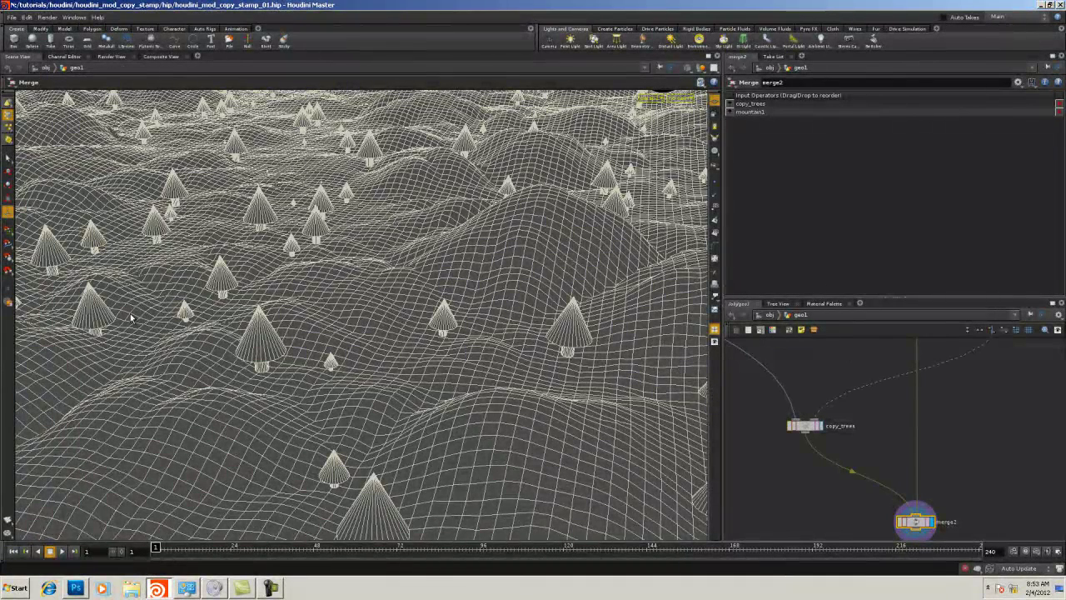
# Add a second stamp variable named tall to copy_trees with the value rand($PT)*.3
pyautogui.click(801, 427)
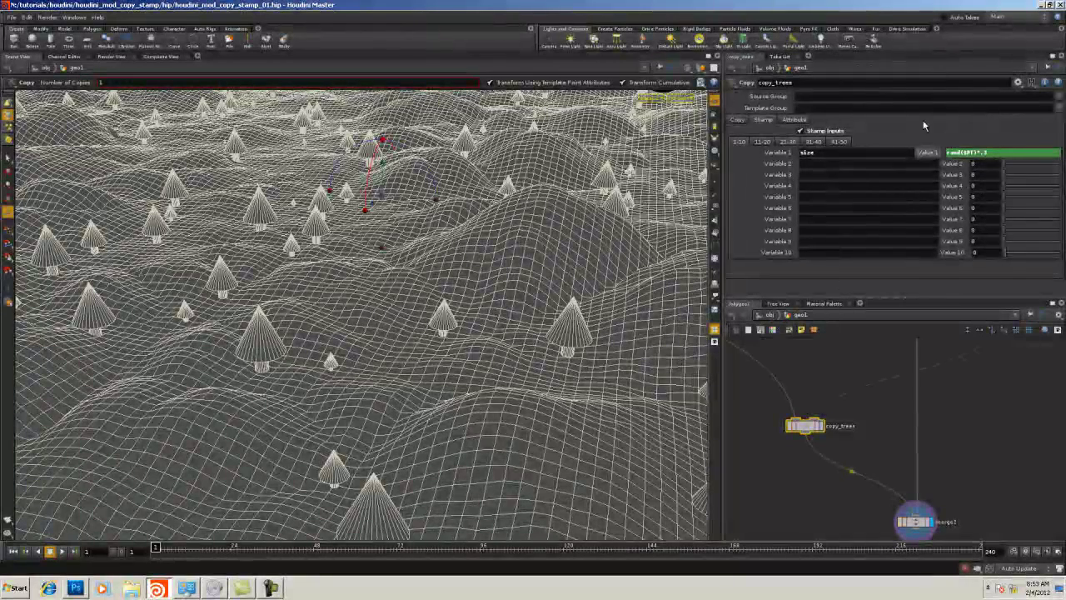
pyautogui.click(809, 163)
pyautogui.write('tall')
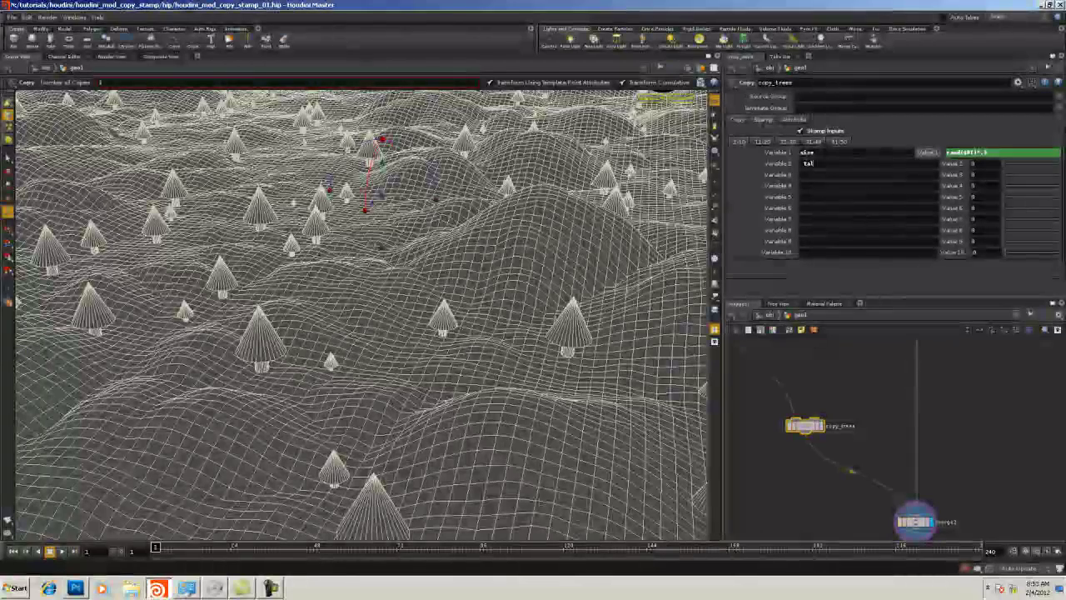
pyautogui.press('Tab')
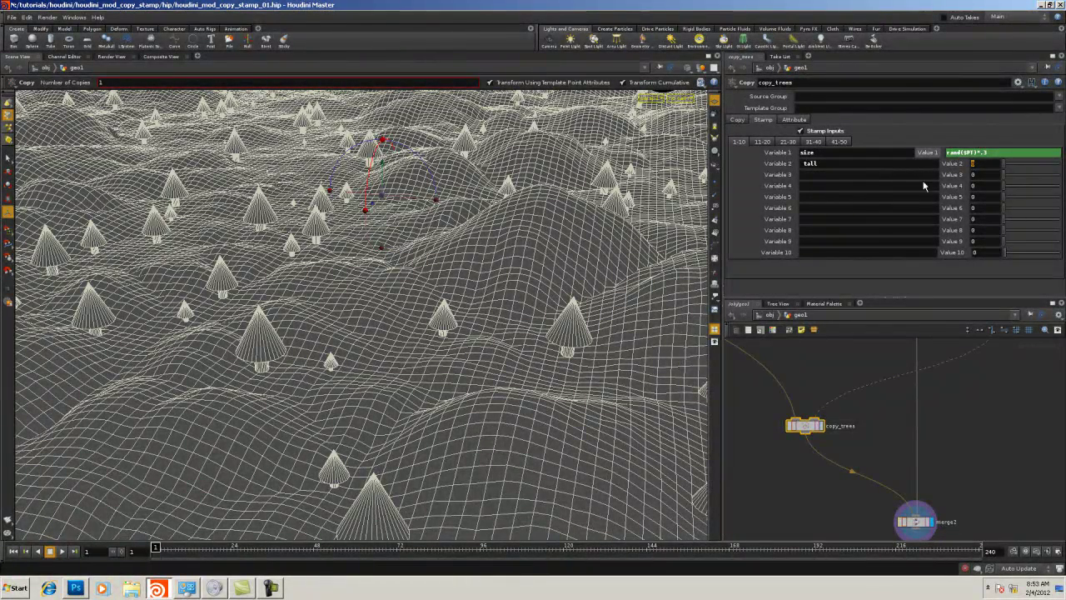
pyautogui.click(997, 152)
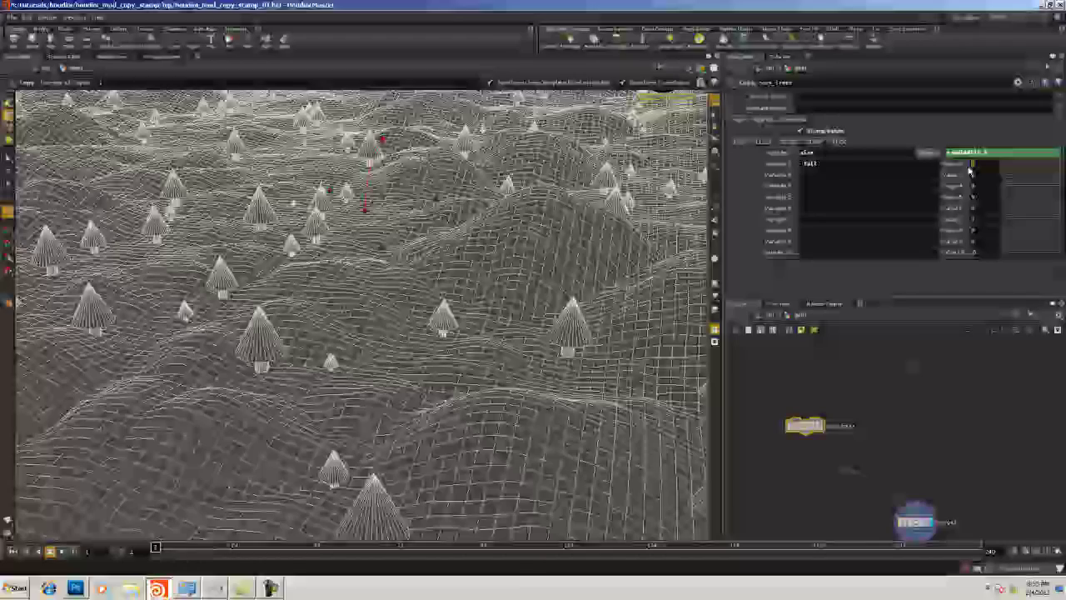
pyautogui.doubleClick(973, 164)
pyautogui.write('rand($PT)*.3')
pyautogui.press('Tab')
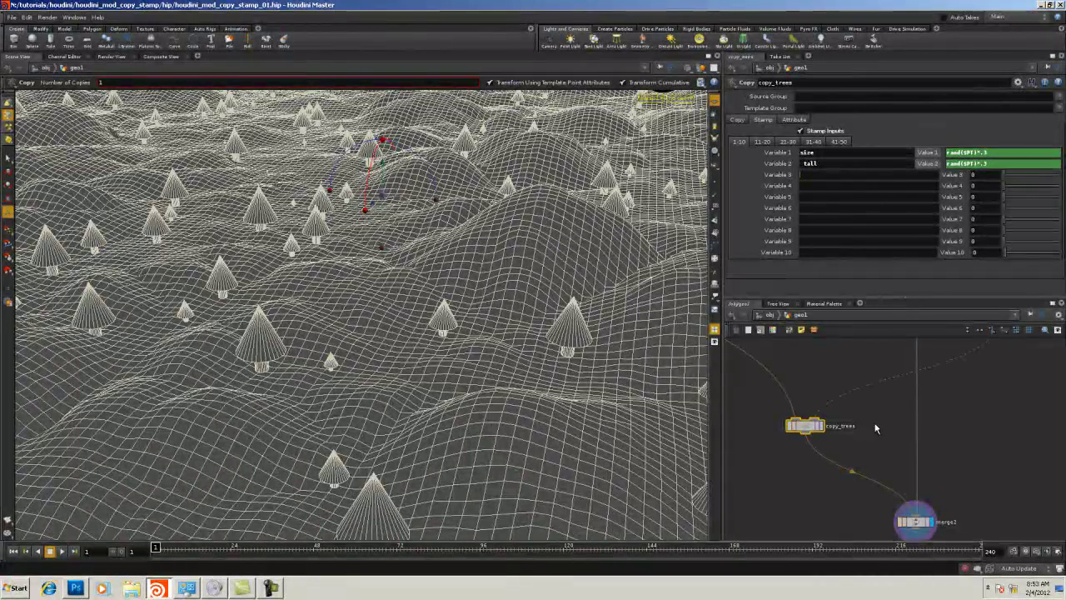
# Select xform4 and try a larger Y scale to stretch the trees vertically
pyautogui.click(821, 369)
pyautogui.moveTo(820, 369); pyautogui.dragTo(993, 505, button='middle')
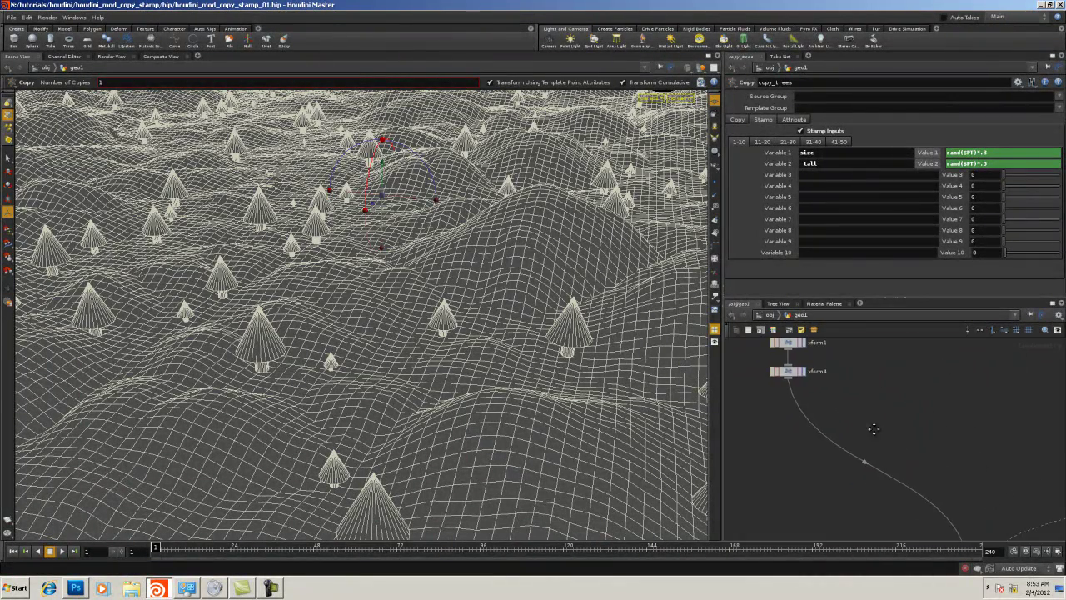
pyautogui.moveTo(874, 429); pyautogui.dragTo(884, 456, button='middle')
pyautogui.click(800, 398)
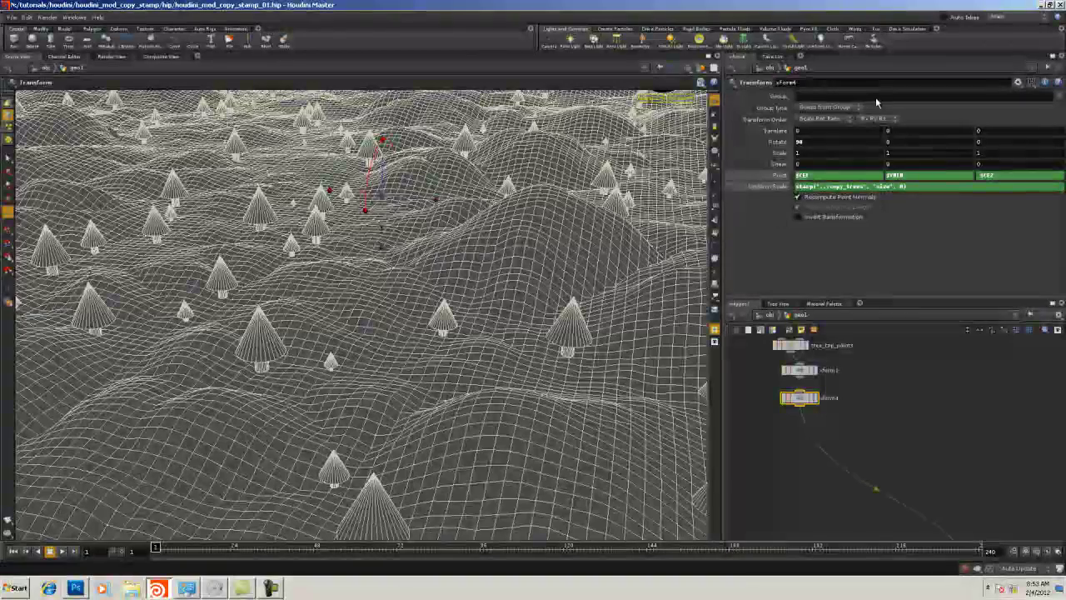
pyautogui.moveTo(894, 153); pyautogui.dragTo(915, 135, button='middle')
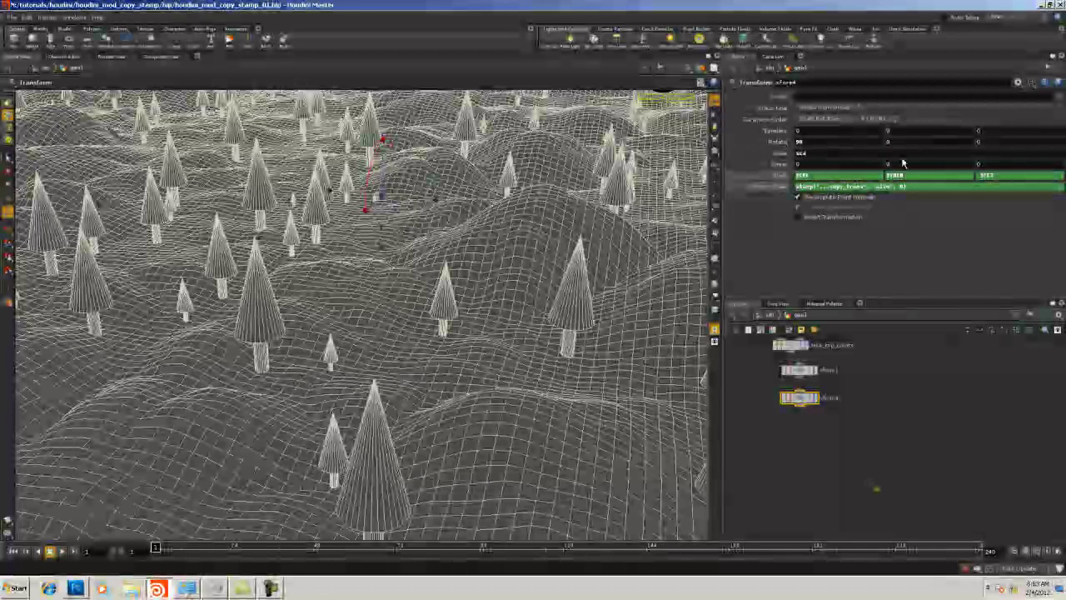
# Set xform4's Y scale to the expression stamp("../copy_trees", "tall", 0)
pyautogui.write('t')
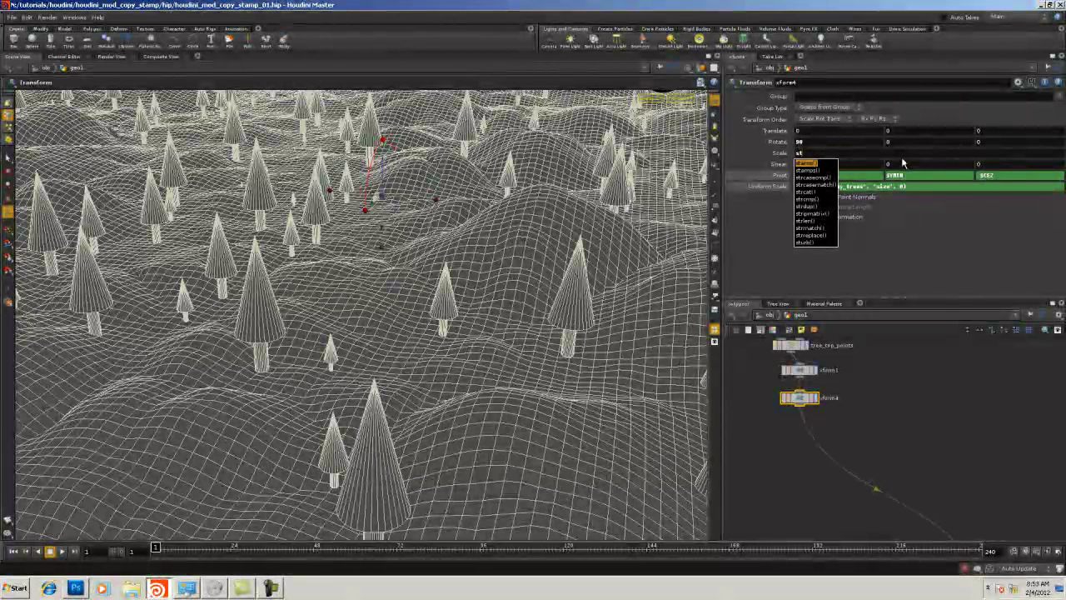
pyautogui.press('Return')
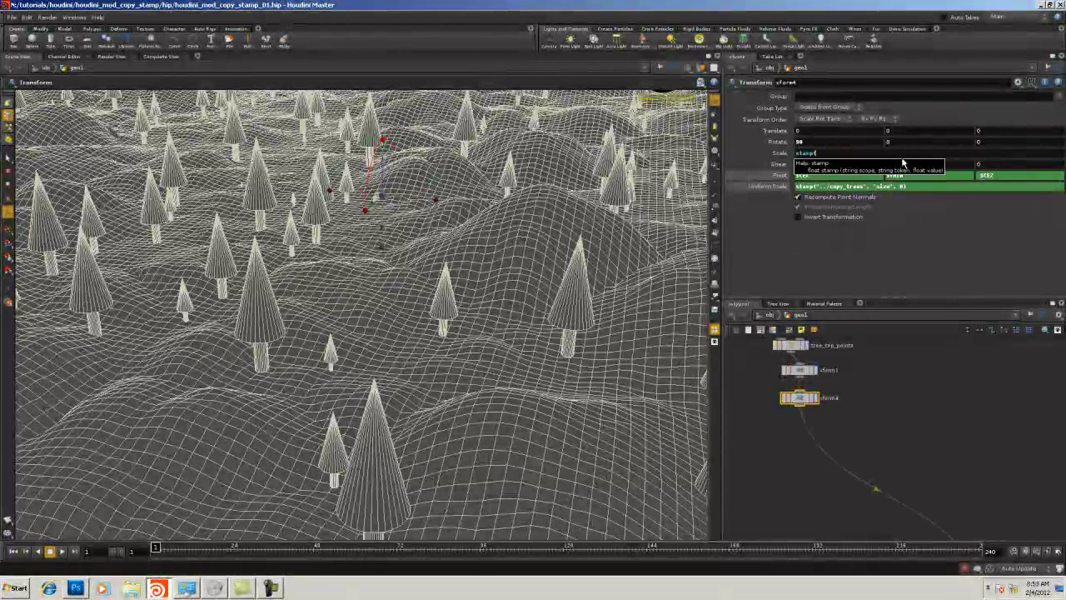
pyautogui.write('"../')
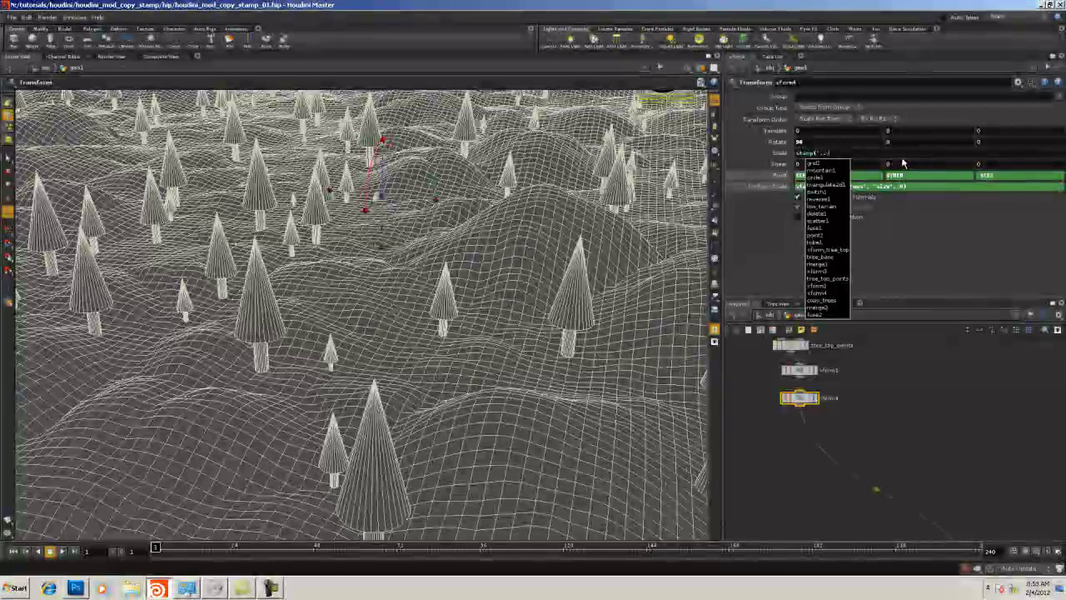
pyautogui.press('Down')
pyautogui.press('Down')
pyautogui.press('Down')
pyautogui.press('Down')
pyautogui.press('Down')
pyautogui.press('Down')
pyautogui.press('Down')
pyautogui.press('Down')
pyautogui.press('Down')
pyautogui.press('Down')
pyautogui.press('Down')
pyautogui.press('Down')
pyautogui.press('Down')
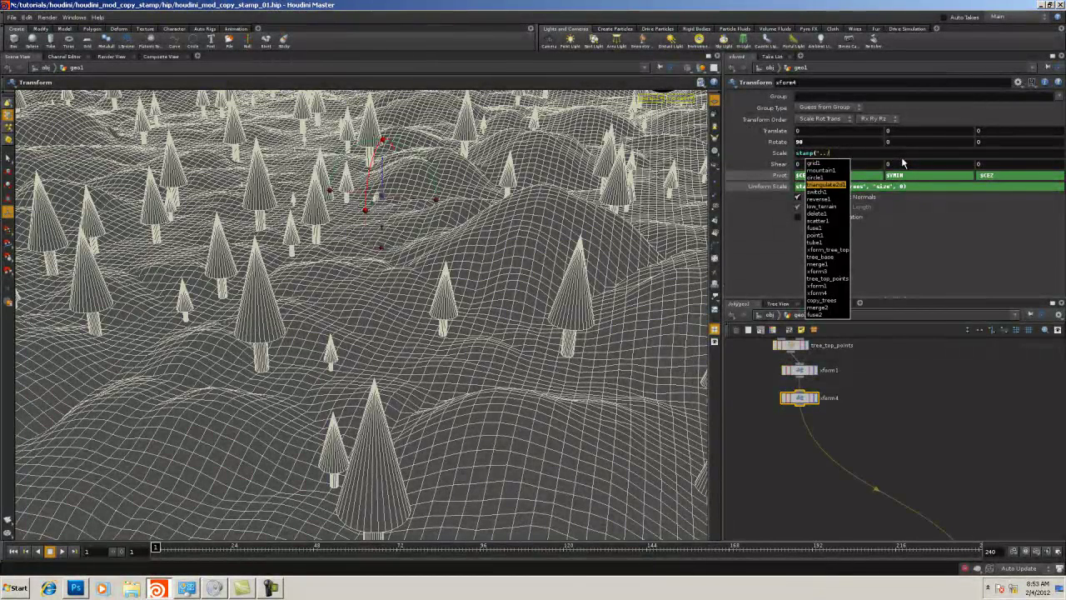
pyautogui.press('Down')
pyautogui.press('Down')
pyautogui.press('Down')
pyautogui.press('Down')
pyautogui.press('Down')
pyautogui.press('Down')
pyautogui.press('Return')
pyautogui.write('"')
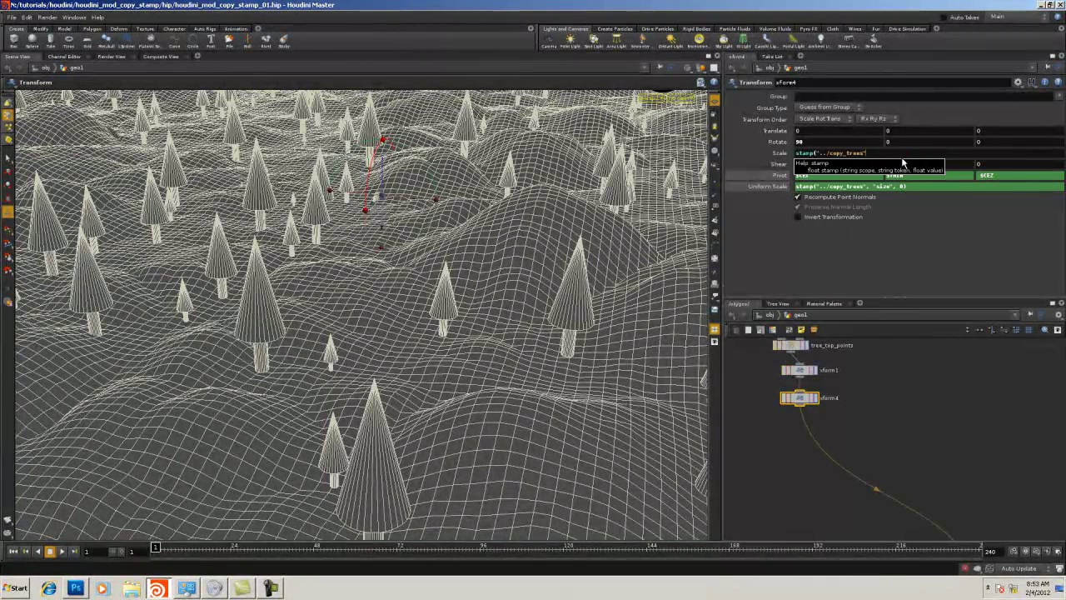
pyautogui.write(', "')
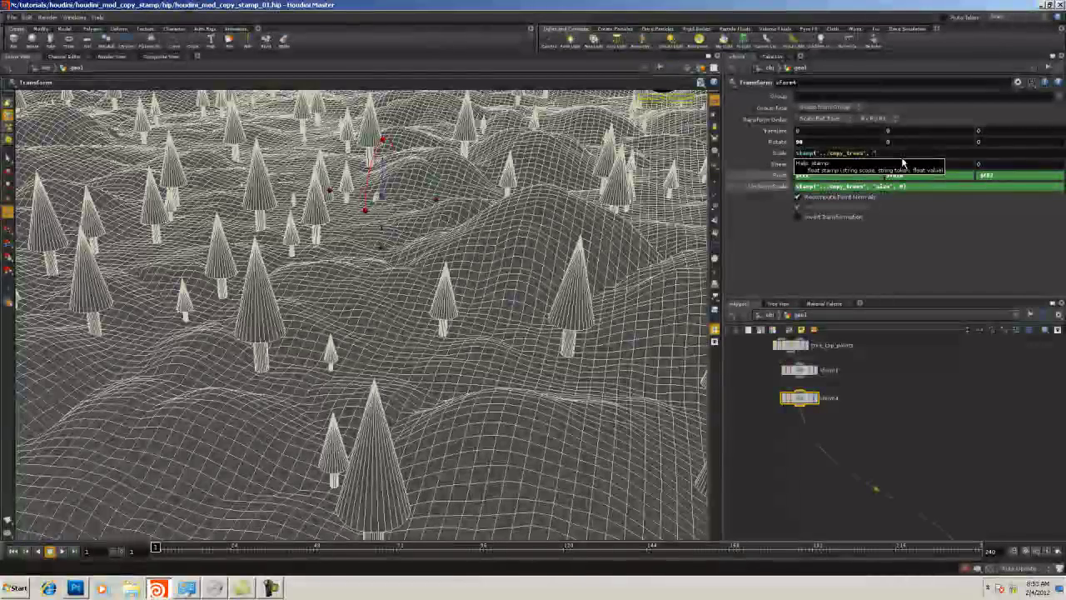
pyautogui.write('tall')
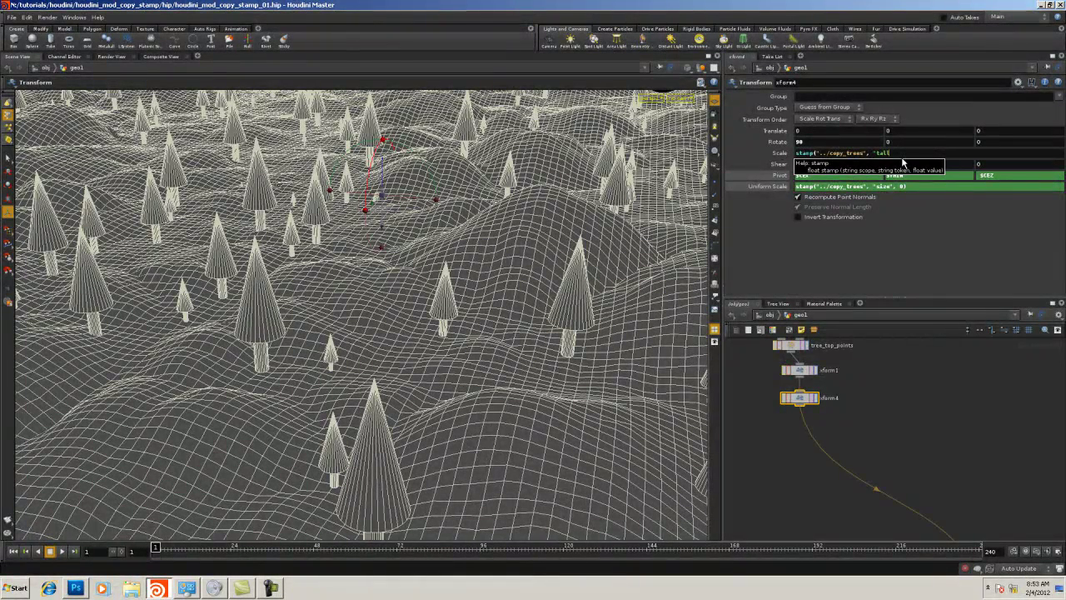
pyautogui.write('", 0)')
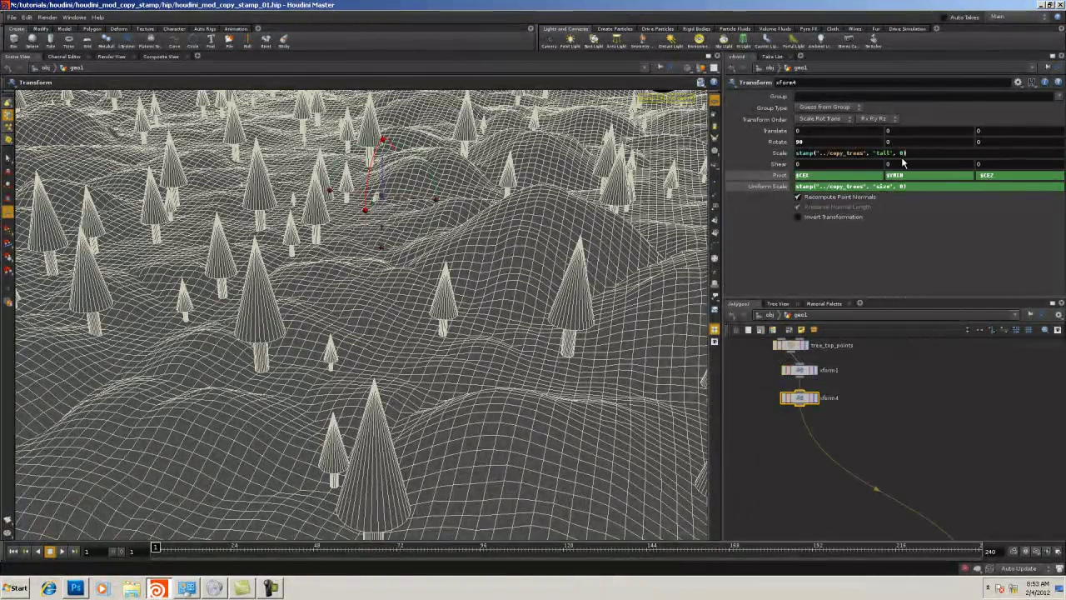
pyautogui.press('Return')
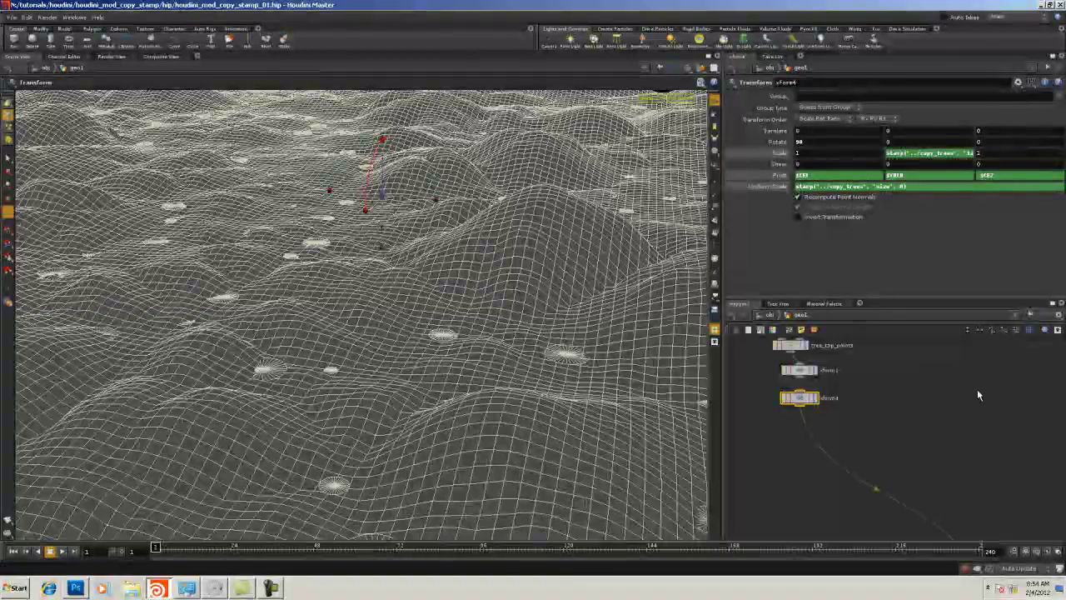
# Multiply the tall stamp expression in xform4's Y scale by 10
pyautogui.click(977, 389)
pyautogui.moveTo(385, 484); pyautogui.dragTo(417, 456)
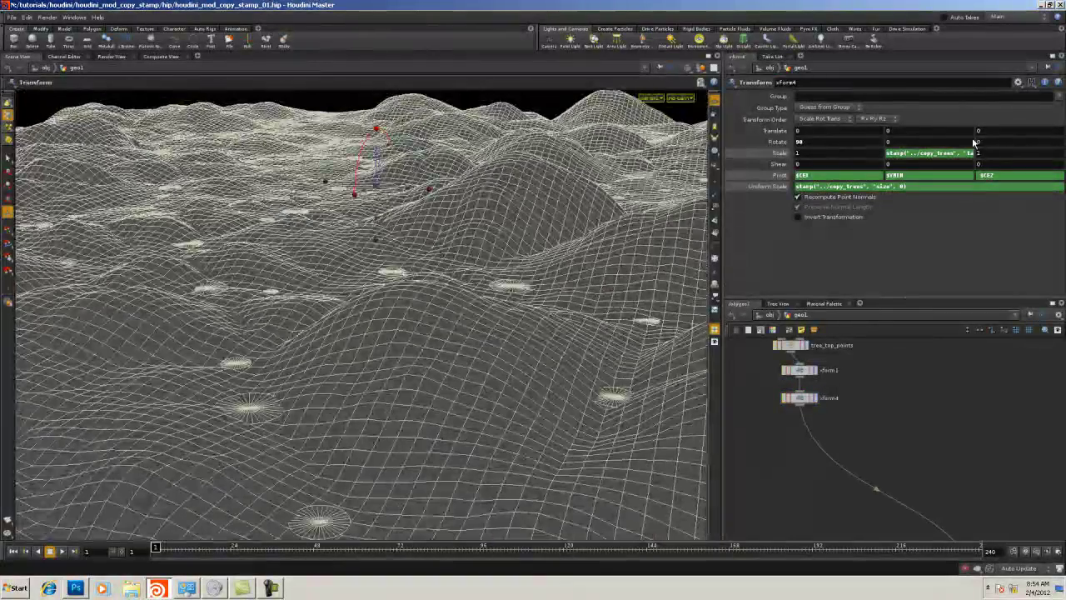
pyautogui.click(972, 153)
pyautogui.tripleClick(902, 155)
pyautogui.click(934, 153)
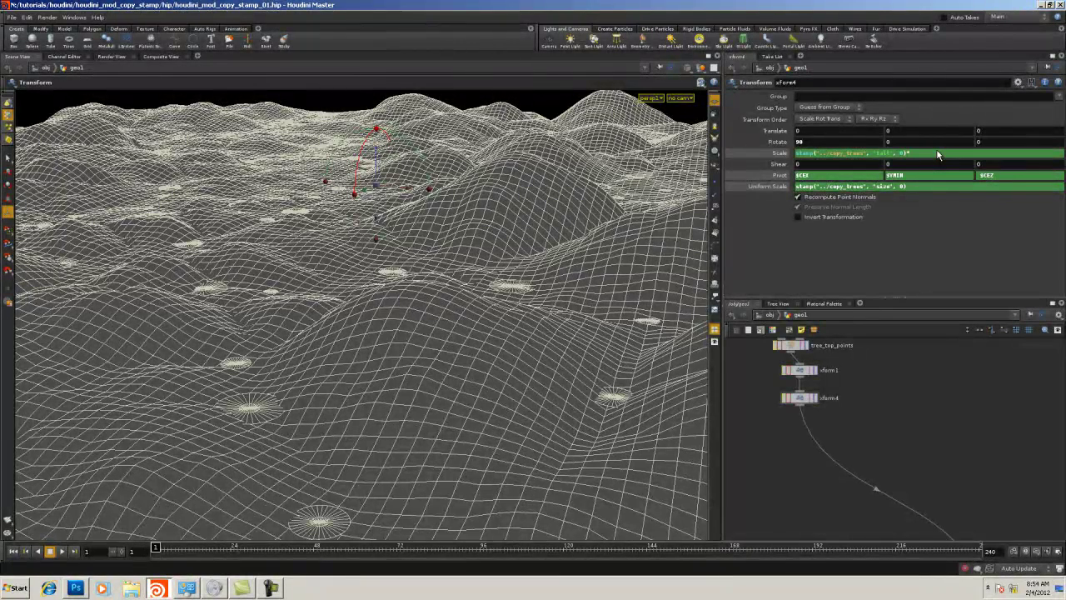
pyautogui.press('BackSpace')
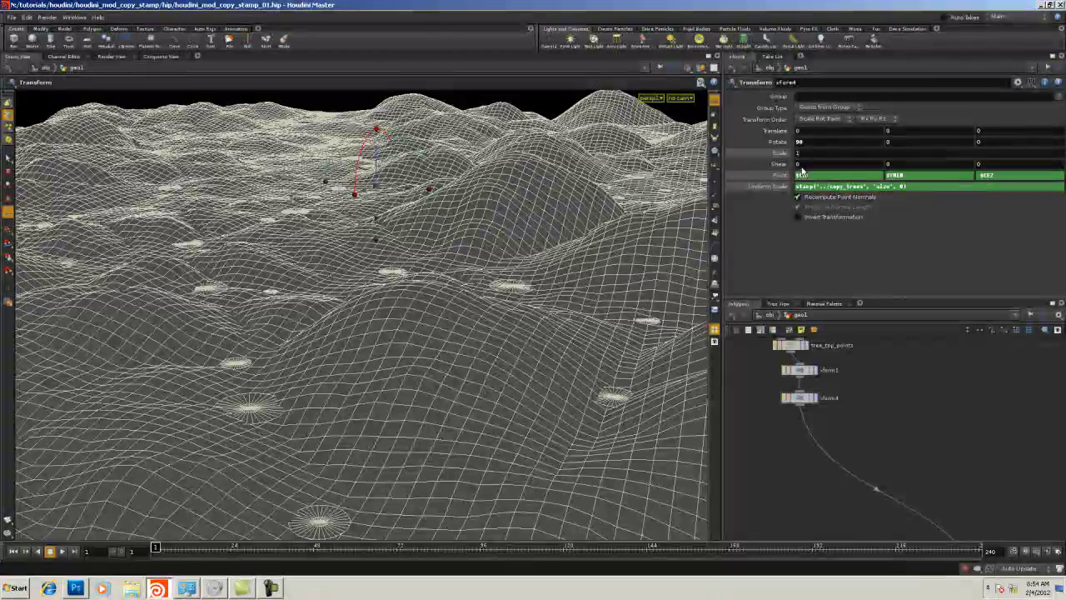
pyautogui.click(807, 165)
pyautogui.click(927, 157)
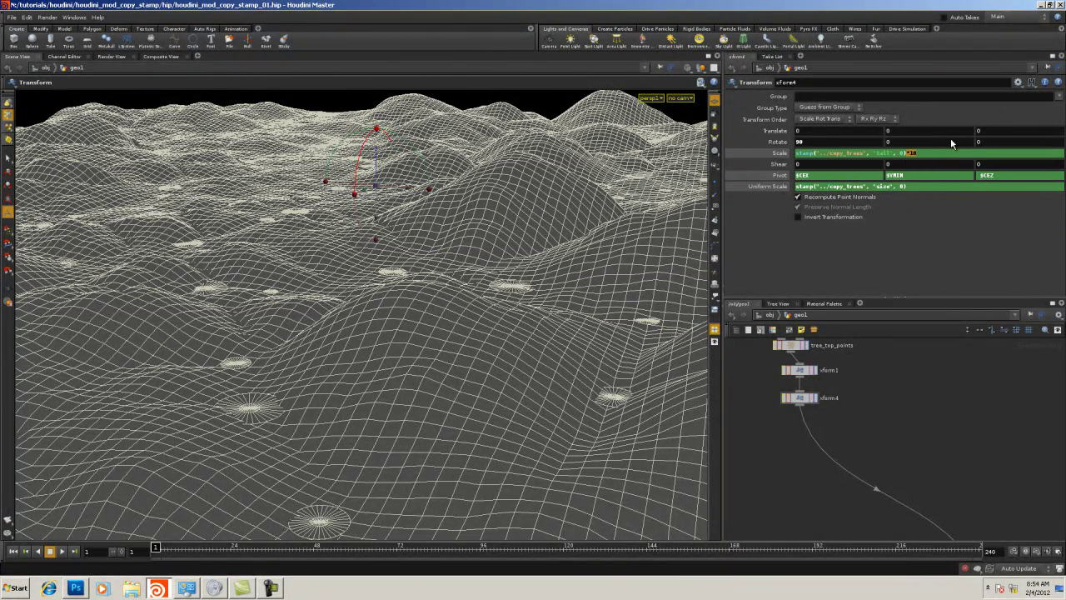
pyautogui.write('1')
pyautogui.press('Return')
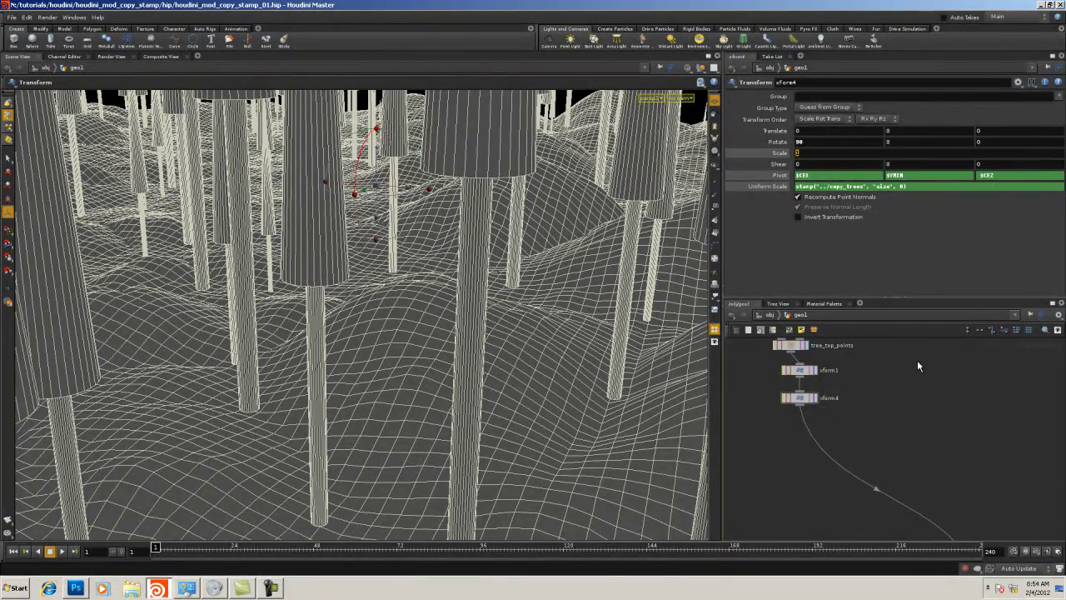
# Adjust the multiplier in xform4's Y scale stamp expression to bring the stretched trees to a moderate height
pyautogui.keyDown('alt'); pyautogui.moveTo(477, 390); pyautogui.dragTo(549, 349, button='right'); pyautogui.keyUp('alt')
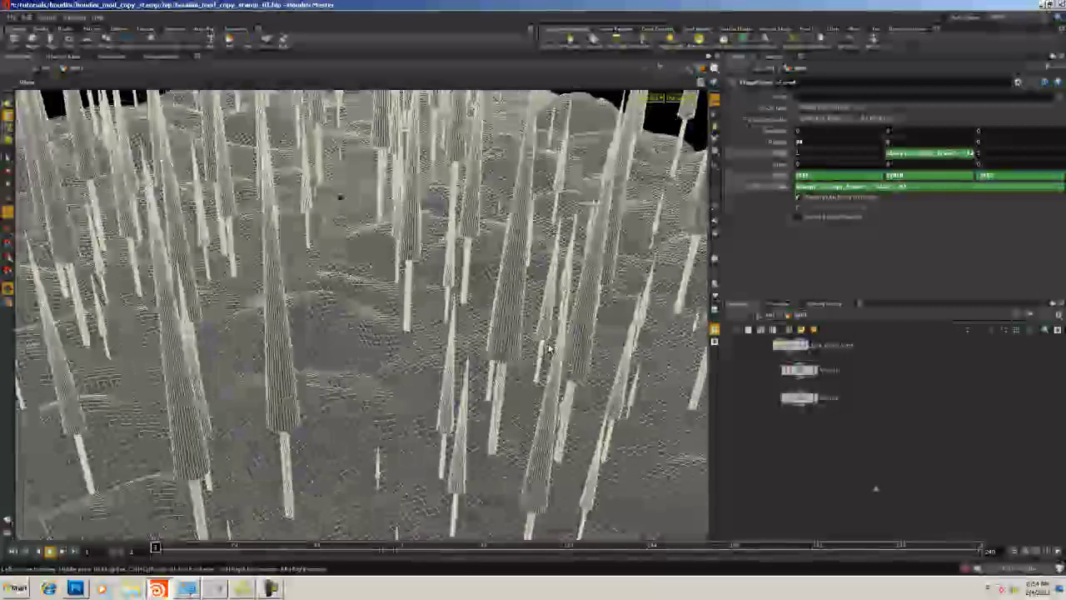
pyautogui.keyDown('alt'); pyautogui.moveTo(549, 349); pyautogui.dragTo(502, 312); pyautogui.keyUp('alt')
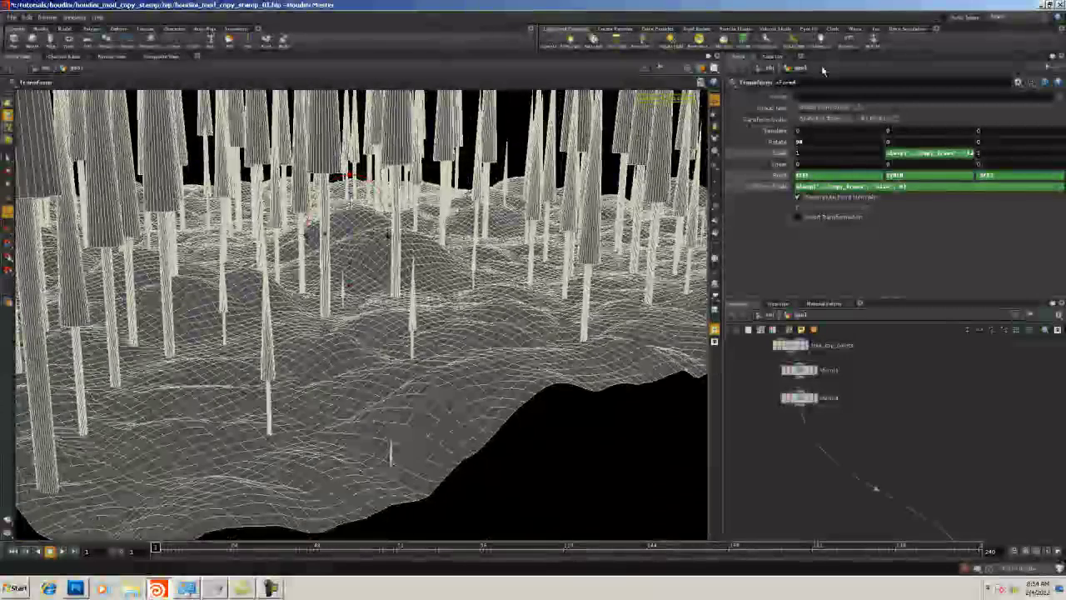
pyautogui.click(937, 153)
pyautogui.click(917, 155)
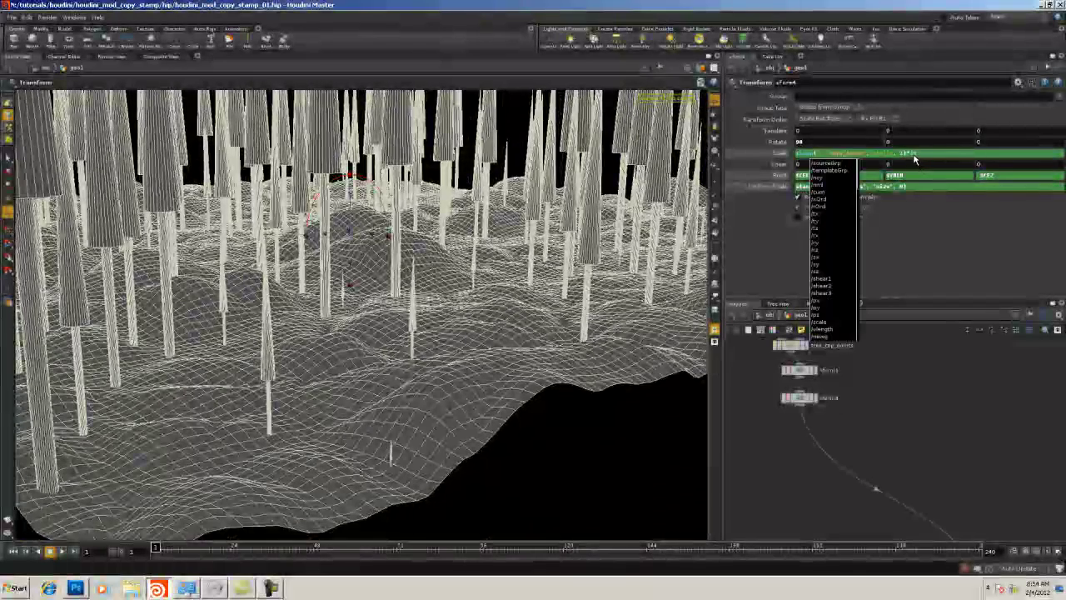
pyautogui.moveTo(914, 154); pyautogui.dragTo(501, 326, button='middle')
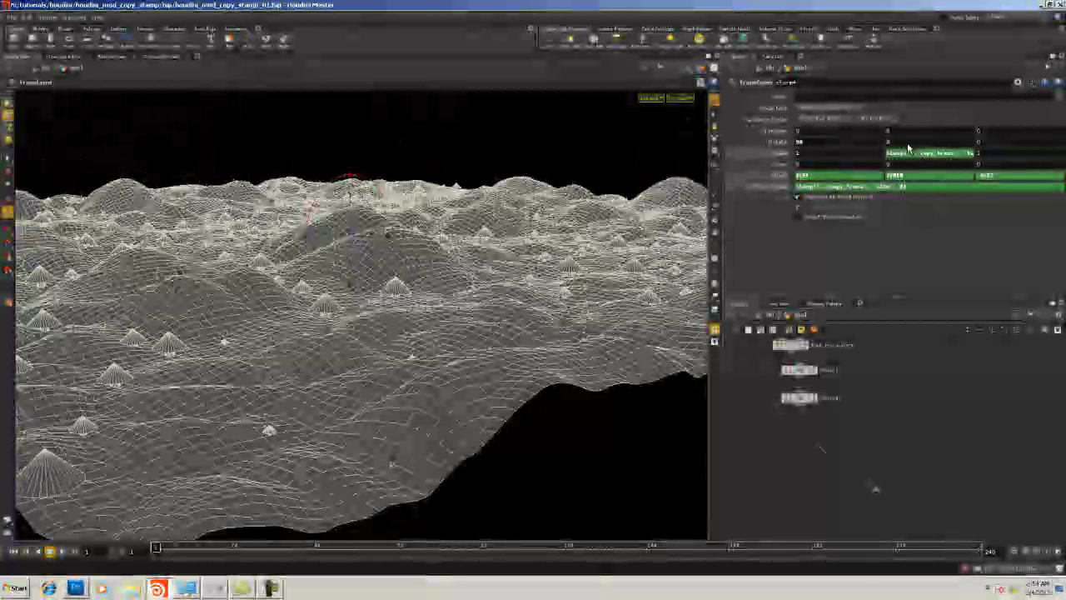
pyautogui.click(969, 153)
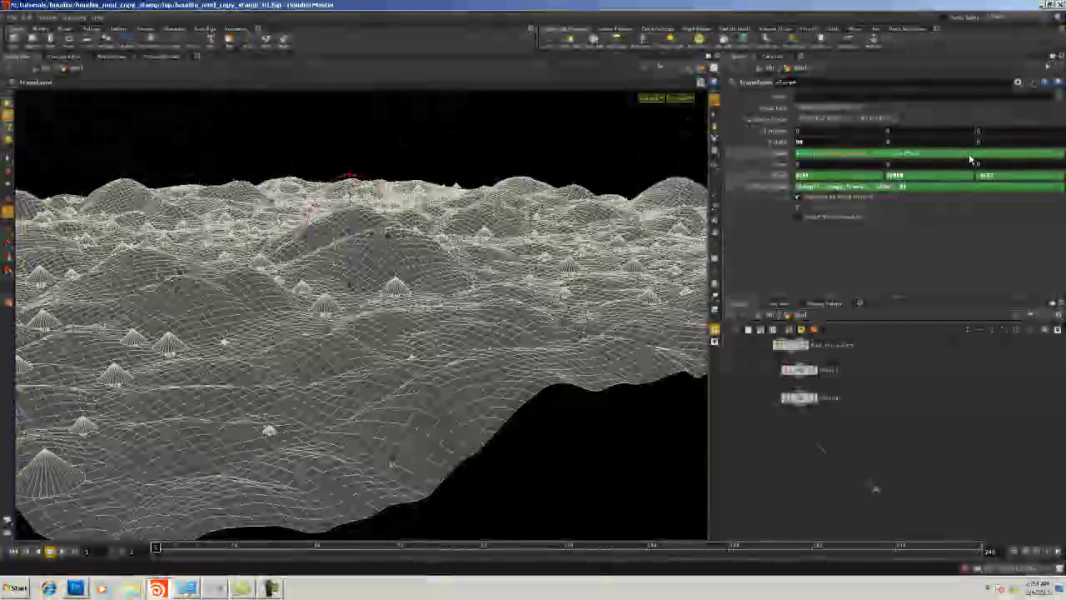
pyautogui.moveTo(915, 154); pyautogui.dragTo(935, 139, button='middle')
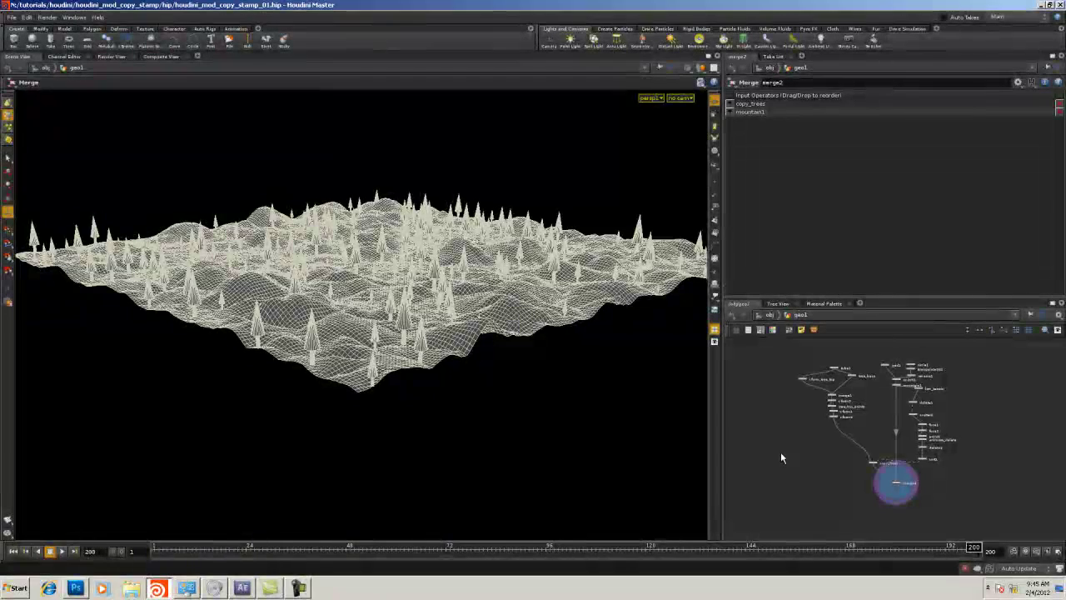
# Add a Switch node to the network near xform4
pyautogui.moveTo(788, 452); pyautogui.dragTo(797, 443, button='right')
pyautogui.moveTo(798, 442); pyautogui.dragTo(839, 498, button='middle')
pyautogui.moveTo(840, 498); pyautogui.dragTo(828, 468, button='right')
pyautogui.moveTo(828, 468); pyautogui.dragTo(795, 465, button='middle')
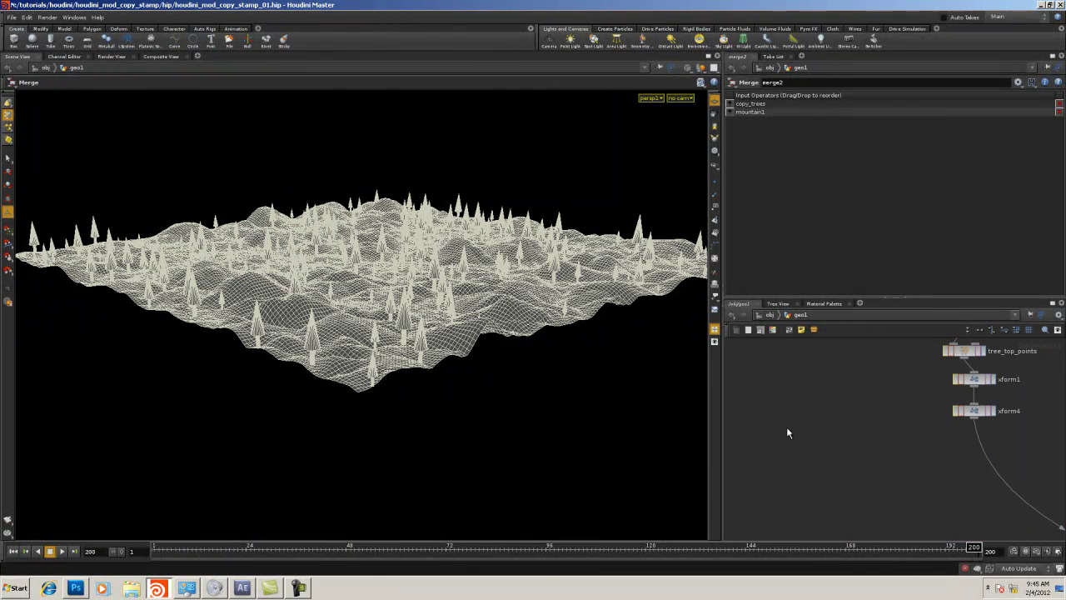
pyautogui.press('Tab')
pyautogui.write('sw')
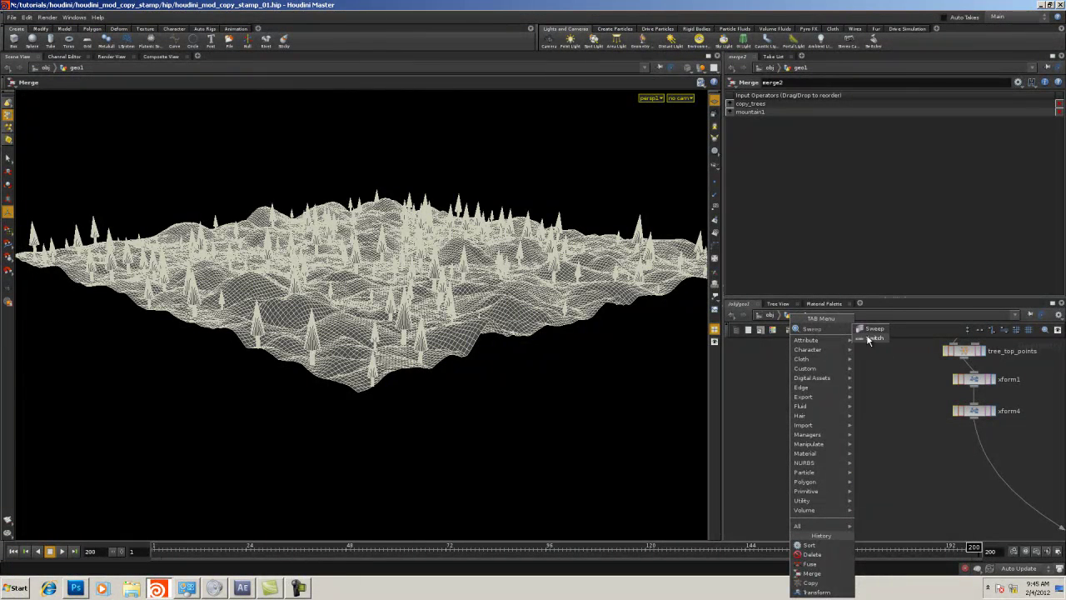
pyautogui.click(868, 337)
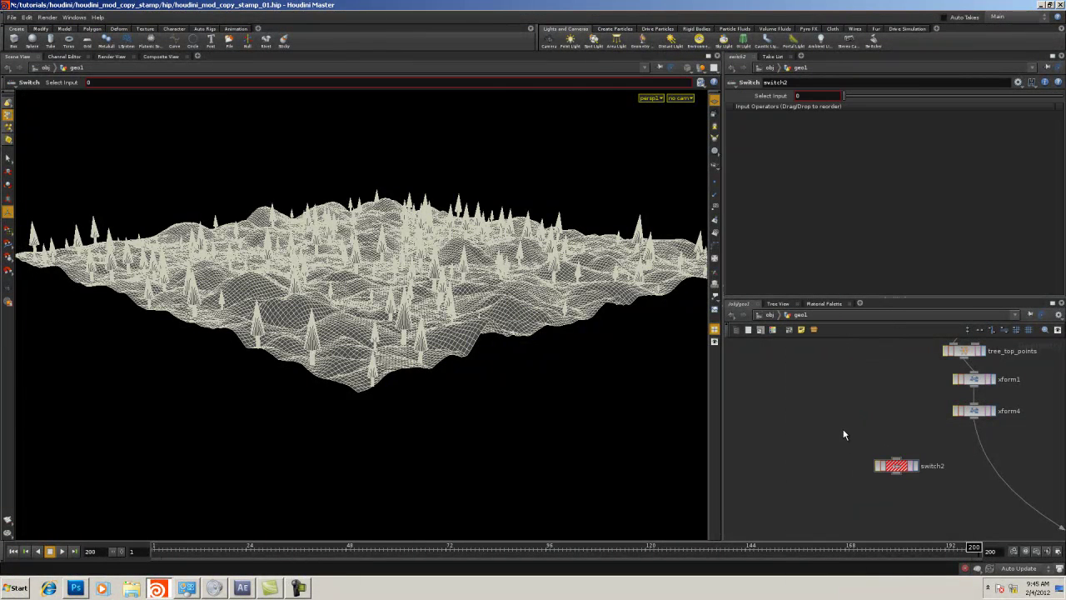
# Add an LSystem node above switch2 and display its tree framed in the viewport
pyautogui.press('Tab')
pyautogui.write('l')
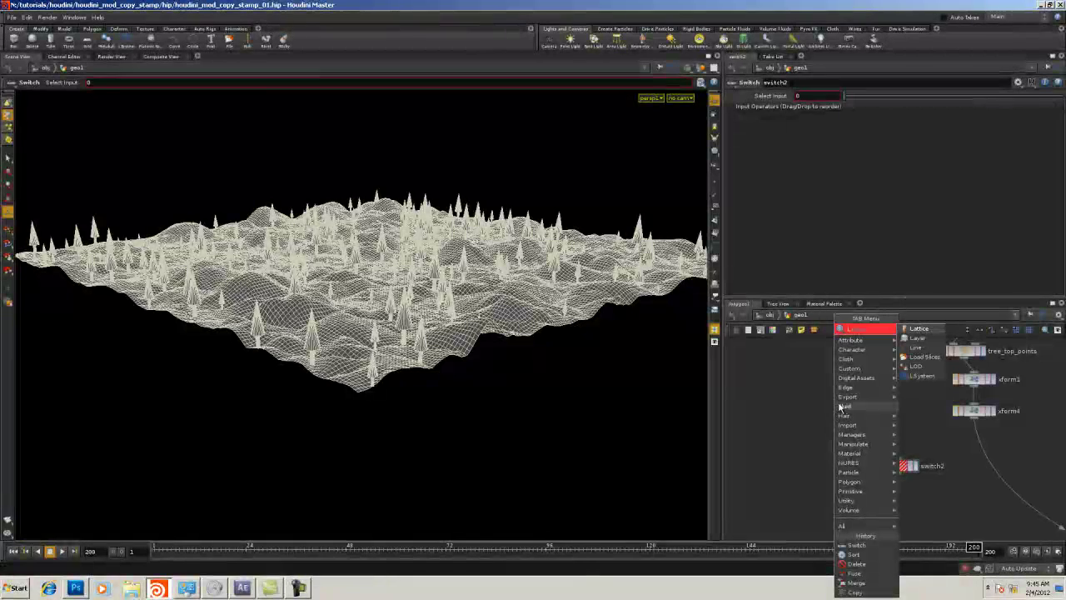
pyautogui.click(921, 376)
pyautogui.click(845, 403)
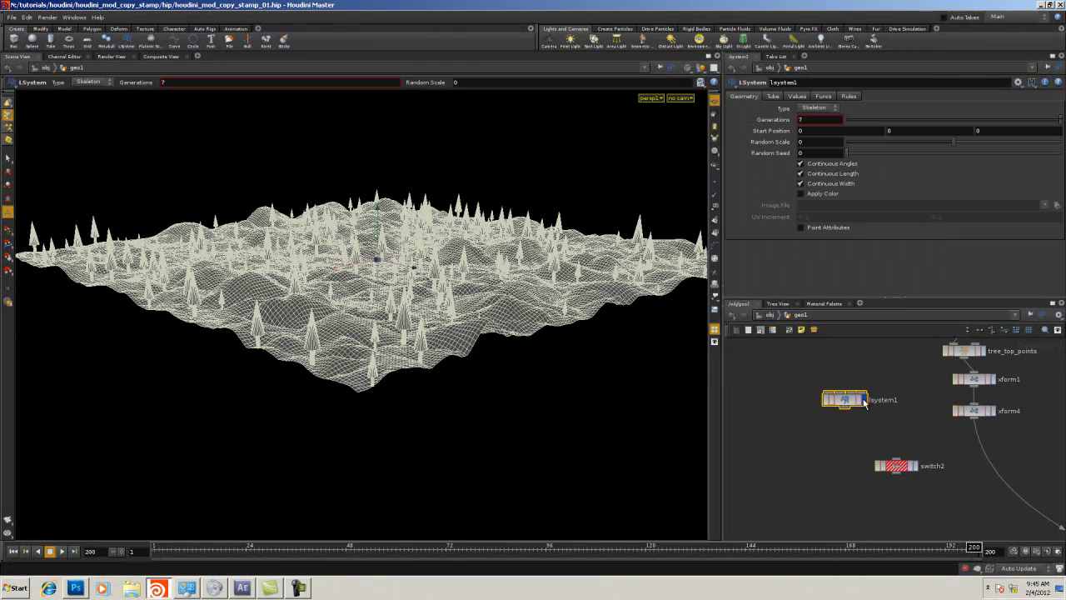
pyautogui.click(863, 400)
pyautogui.hotkey('space', 'g')
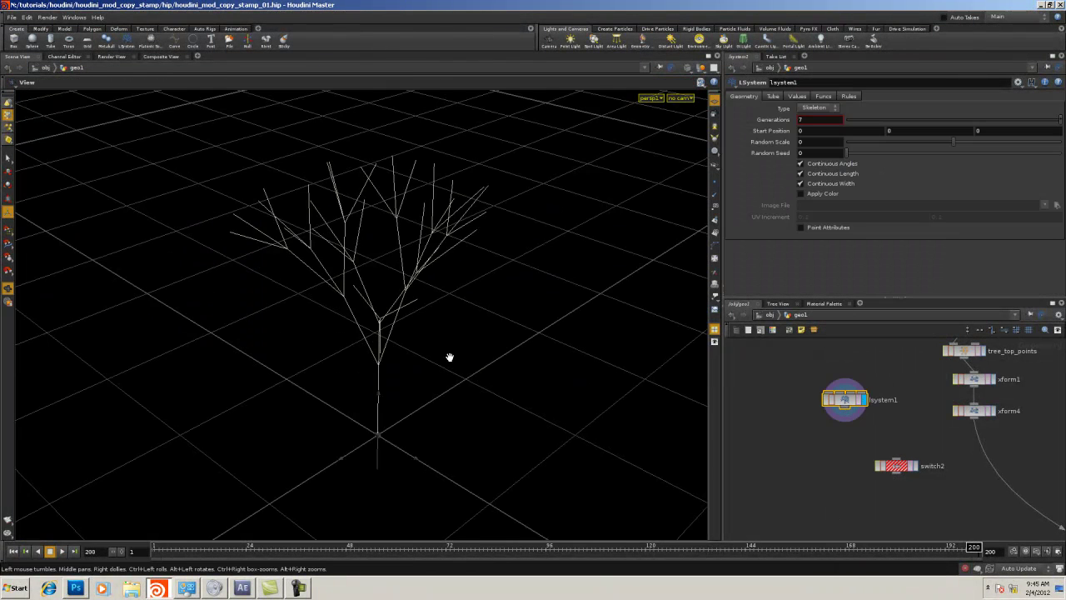
pyautogui.moveTo(450, 358); pyautogui.dragTo(222, 372, button='right')
pyautogui.moveTo(222, 372); pyautogui.dragTo(368, 392)
pyautogui.press('Return')
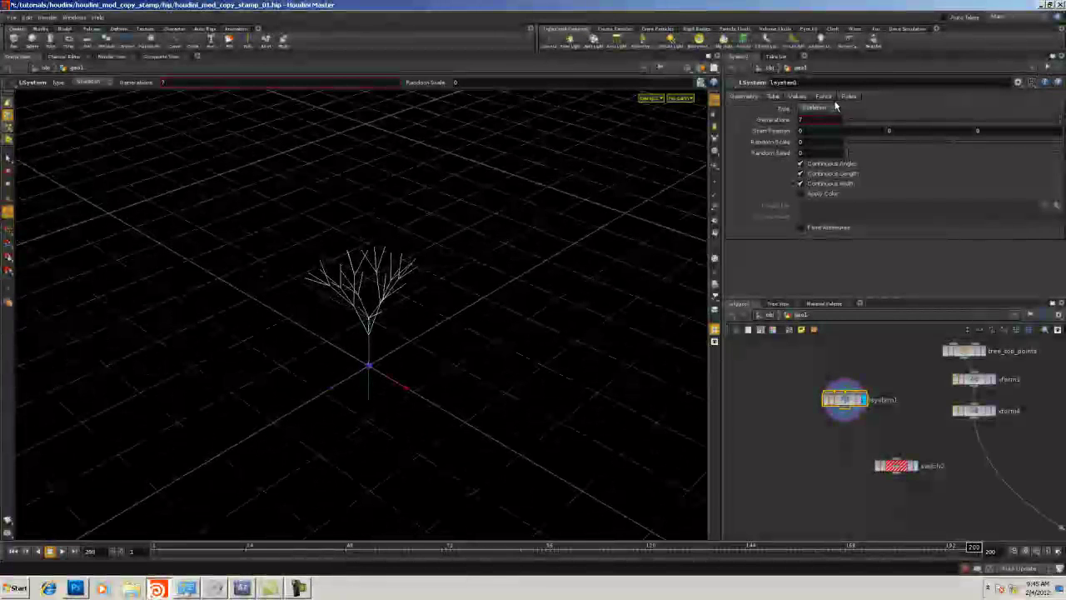
# Browse the L-system's parameter groups, set its geometry type to Tube, and try the Bush preset
pyautogui.click(845, 96)
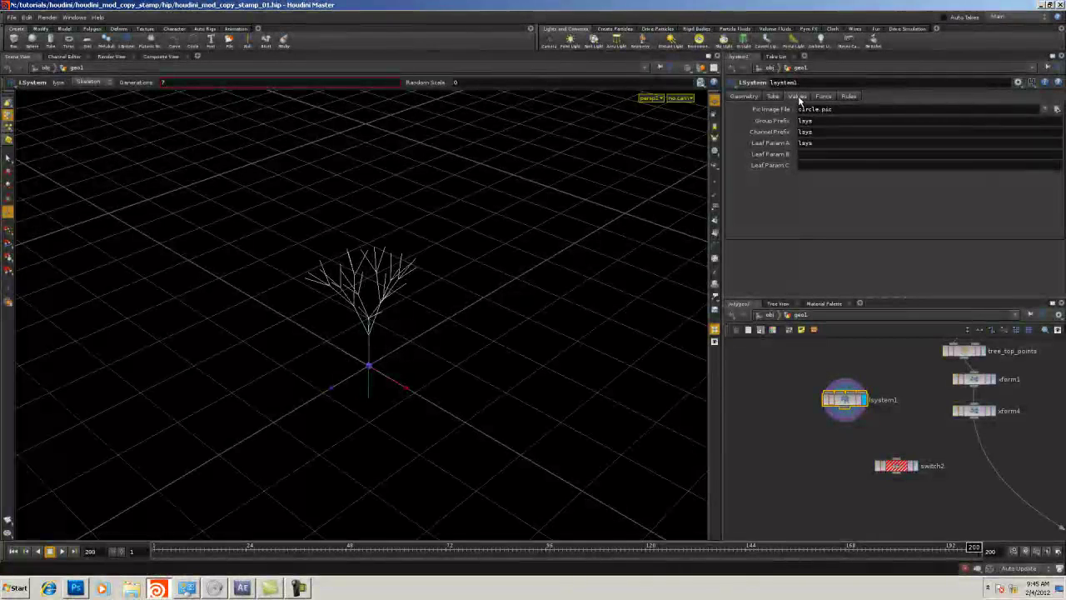
pyautogui.click(800, 96)
pyautogui.click(824, 96)
pyautogui.click(849, 97)
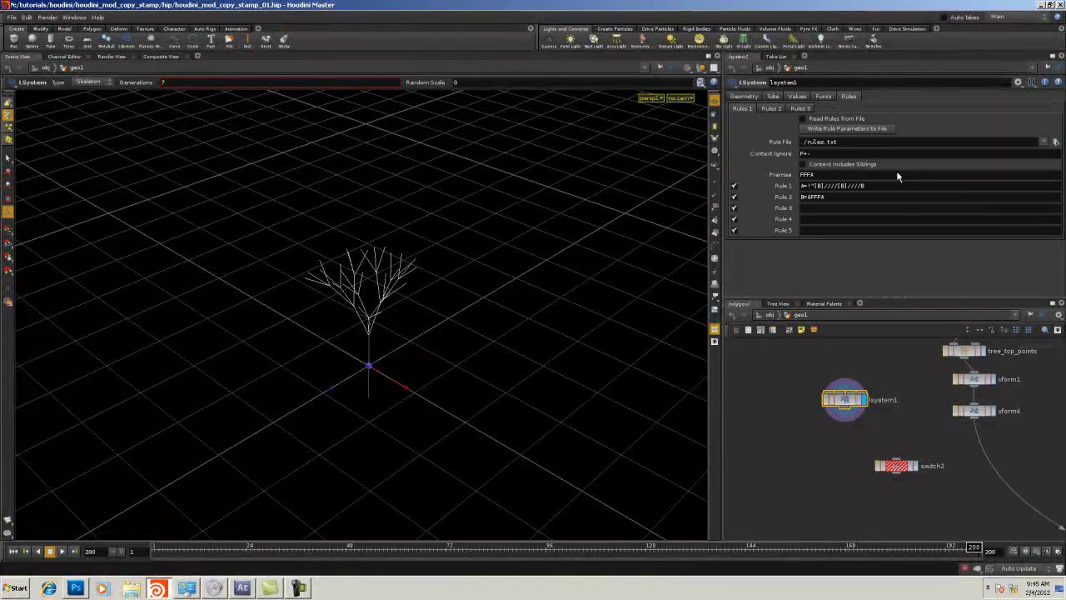
pyautogui.click(746, 97)
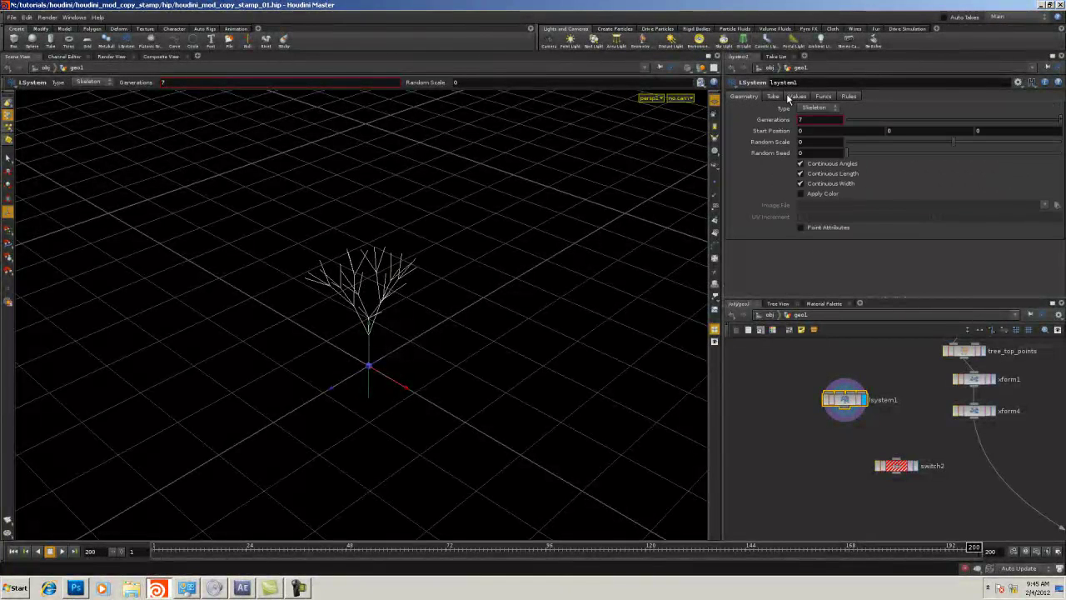
pyautogui.click(806, 108)
pyautogui.click(809, 119)
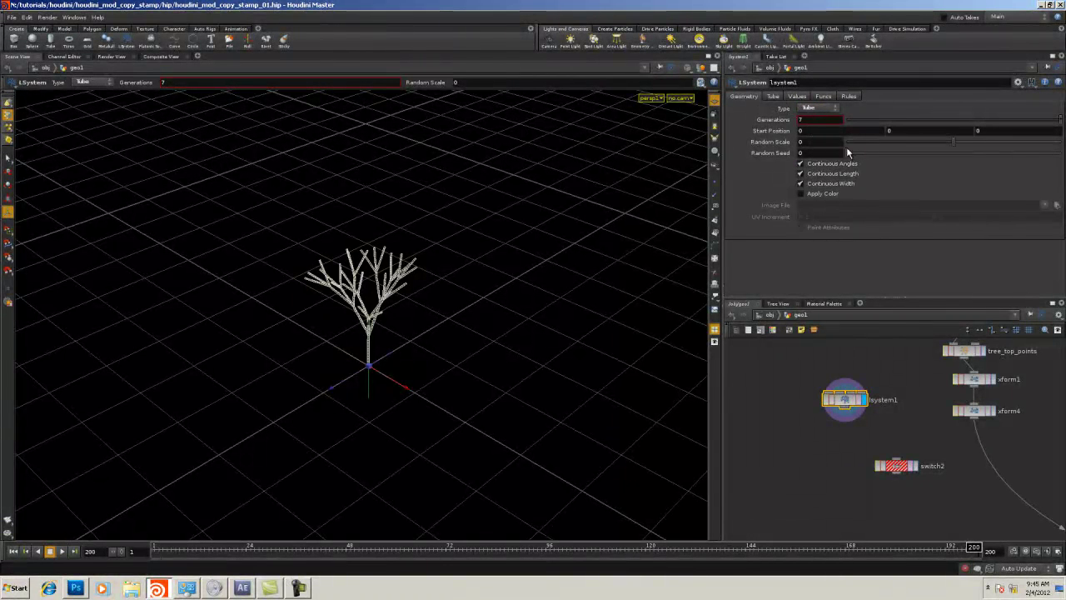
pyautogui.click(1018, 82)
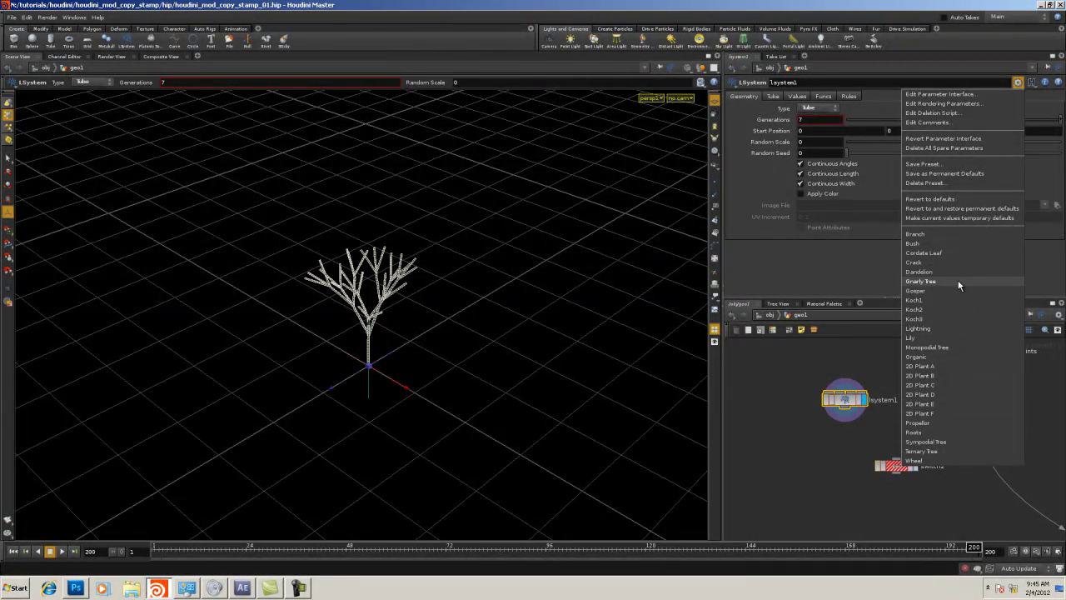
pyautogui.click(956, 244)
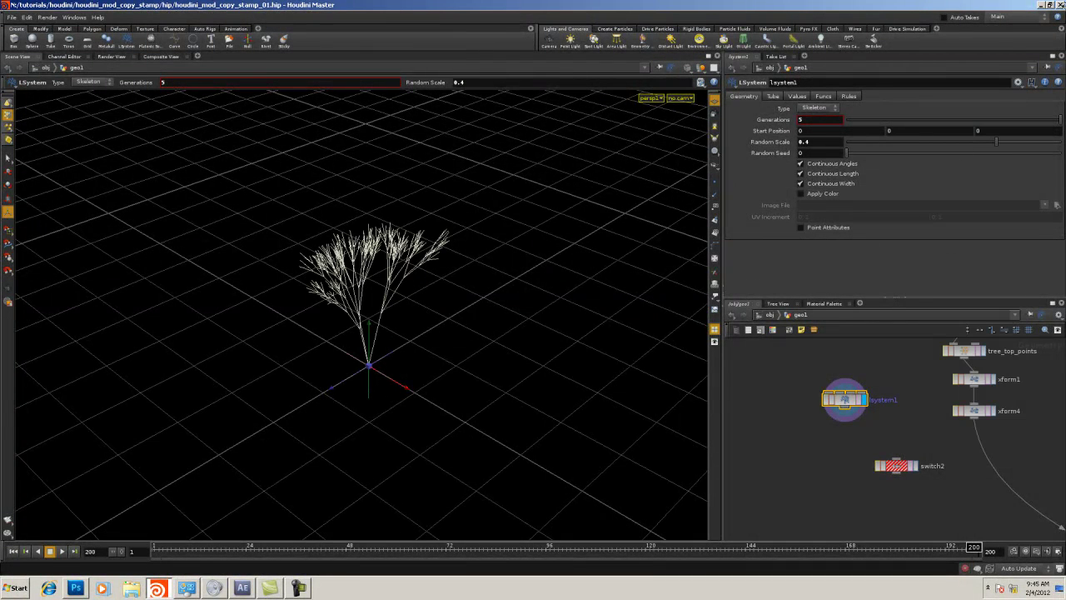
# Load the Sympodial Tree preset on lsystem1 and inspect the generated tree
pyautogui.click(1018, 82)
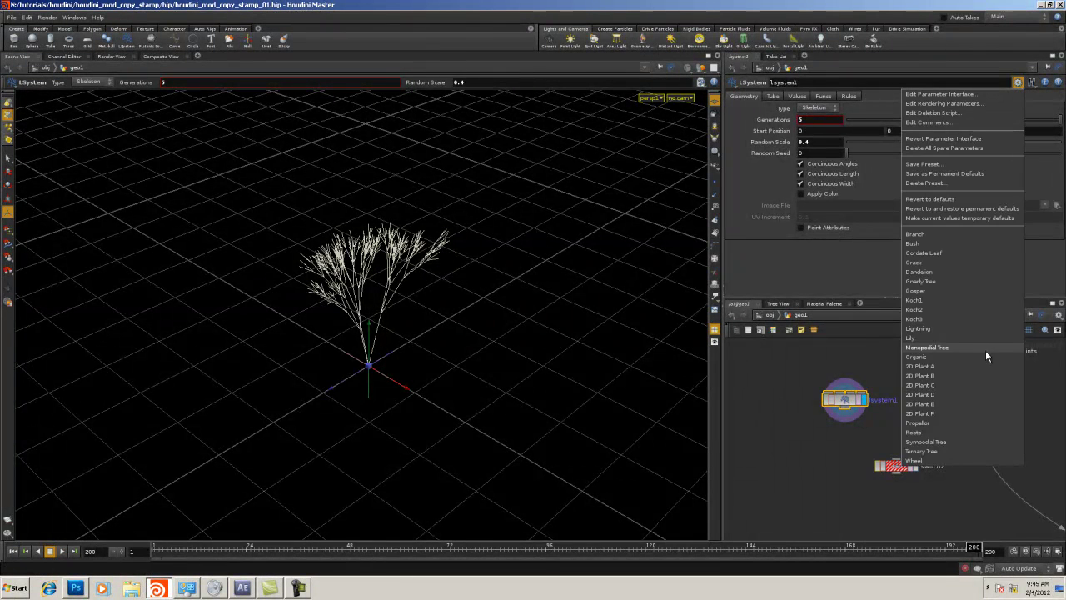
pyautogui.click(950, 442)
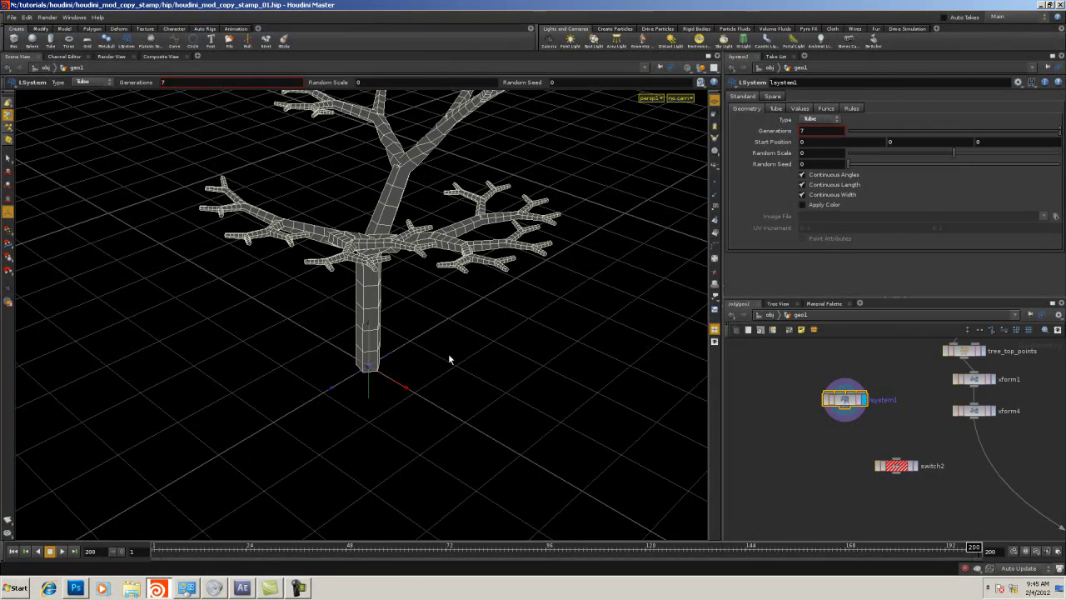
pyautogui.keyDown('alt'); pyautogui.moveTo(481, 347); pyautogui.dragTo(385, 380, button='right'); pyautogui.keyUp('alt')
pyautogui.keyDown('alt'); pyautogui.moveTo(385, 380); pyautogui.dragTo(501, 270); pyautogui.keyUp('alt')
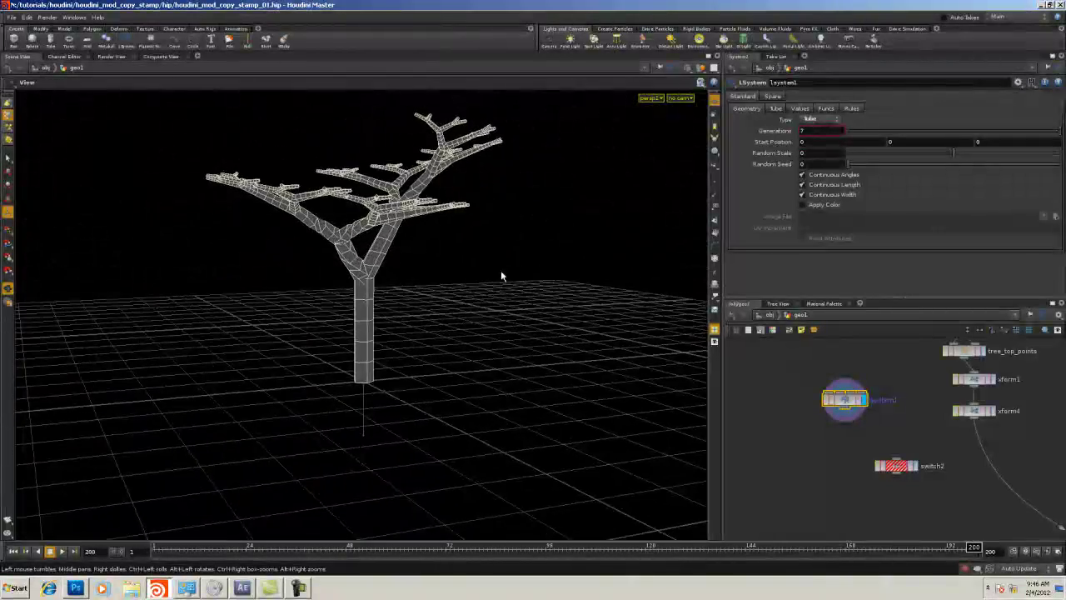
pyautogui.middleClick(853, 404)
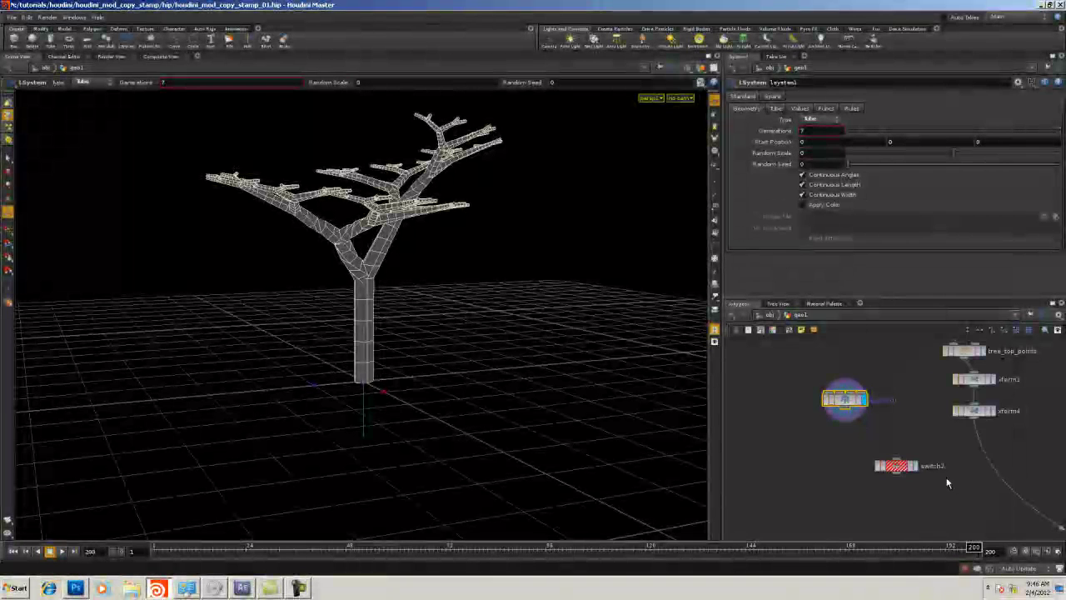
# Connect lsystem1 to switch2 and space out xform4 and switch2 in the network
pyautogui.moveTo(921, 443); pyautogui.dragTo(888, 491, button='middle')
pyautogui.moveTo(888, 491); pyautogui.dragTo(867, 485, button='right')
pyautogui.moveTo(868, 485); pyautogui.dragTo(837, 462, button='middle')
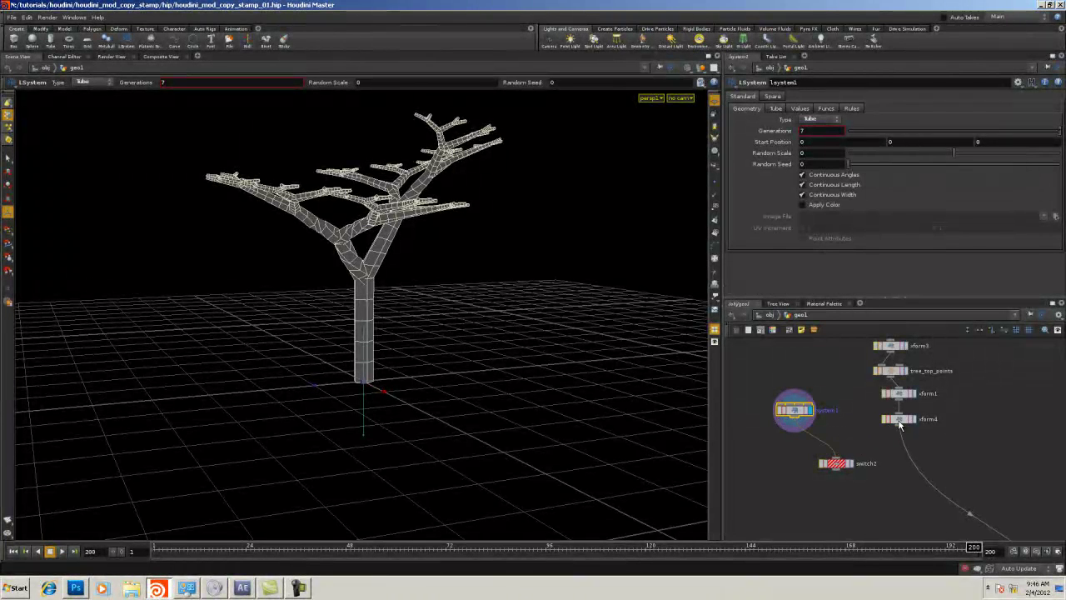
pyautogui.moveTo(900, 425); pyautogui.dragTo(924, 491)
pyautogui.click(837, 469)
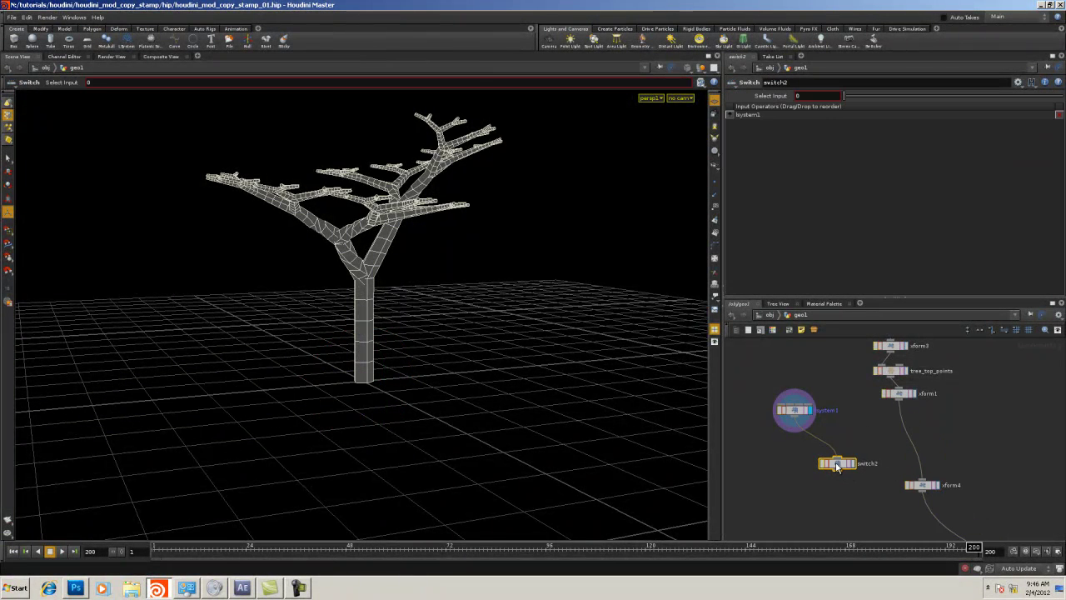
pyautogui.moveTo(837, 467); pyautogui.dragTo(804, 461)
pyautogui.press('Tab')
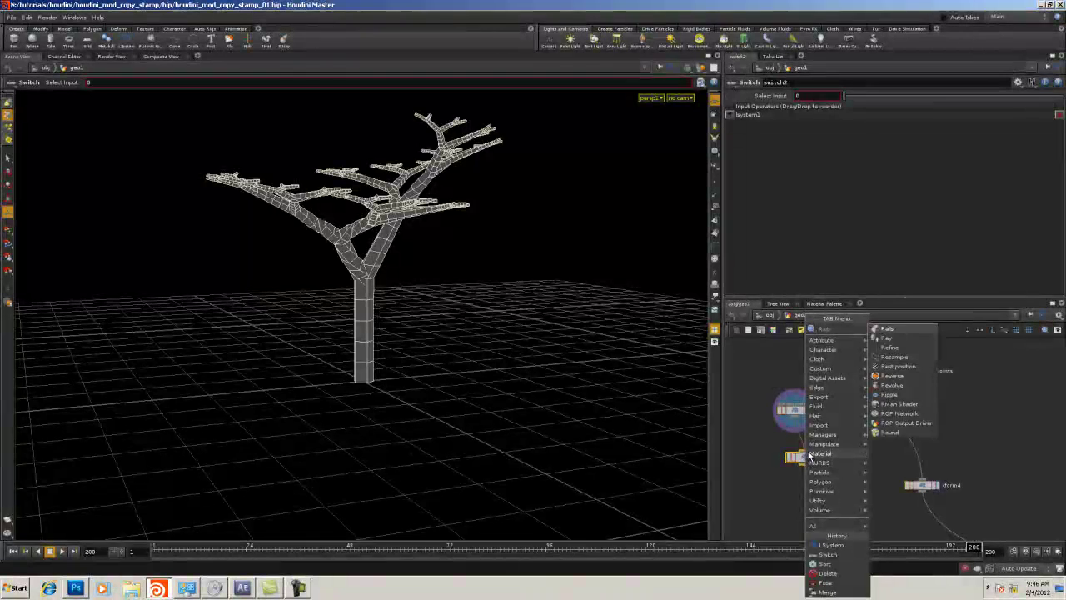
pyautogui.click(766, 498)
pyautogui.press('Tab')
pyautogui.moveTo(767, 492)
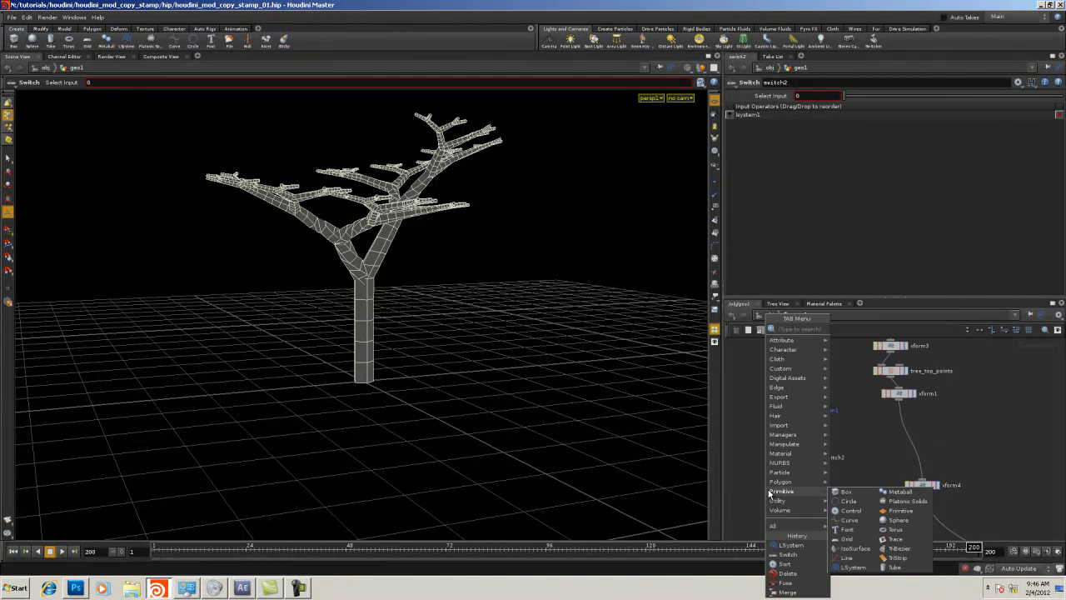
pyautogui.write('tr')
pyautogui.press('Escape')
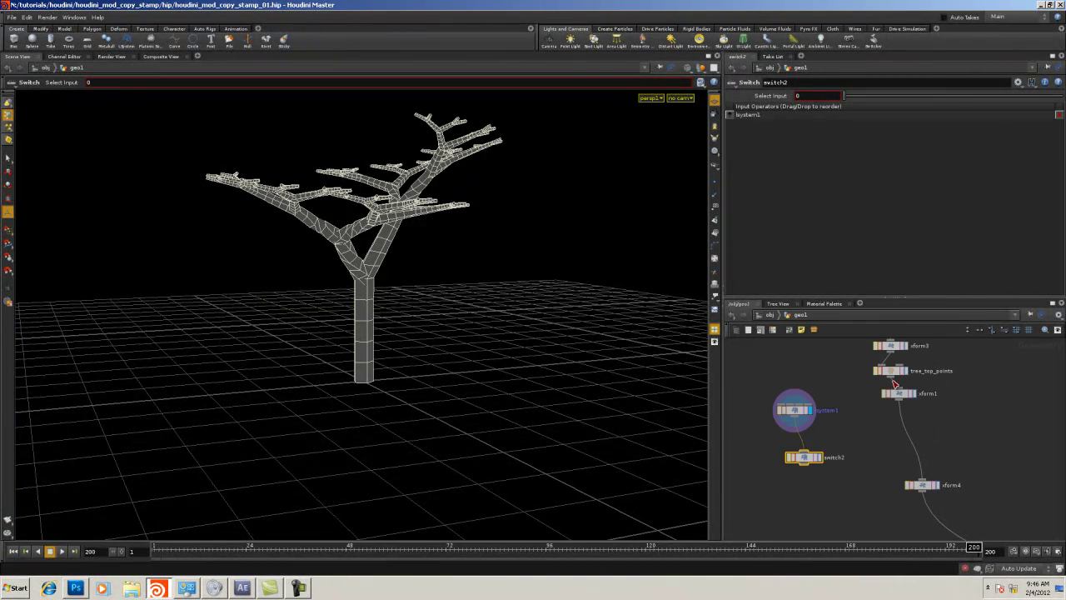
# Duplicate xform4 next to switch2 and feed the copy from lsystem1 instead of xform1
pyautogui.click(922, 485)
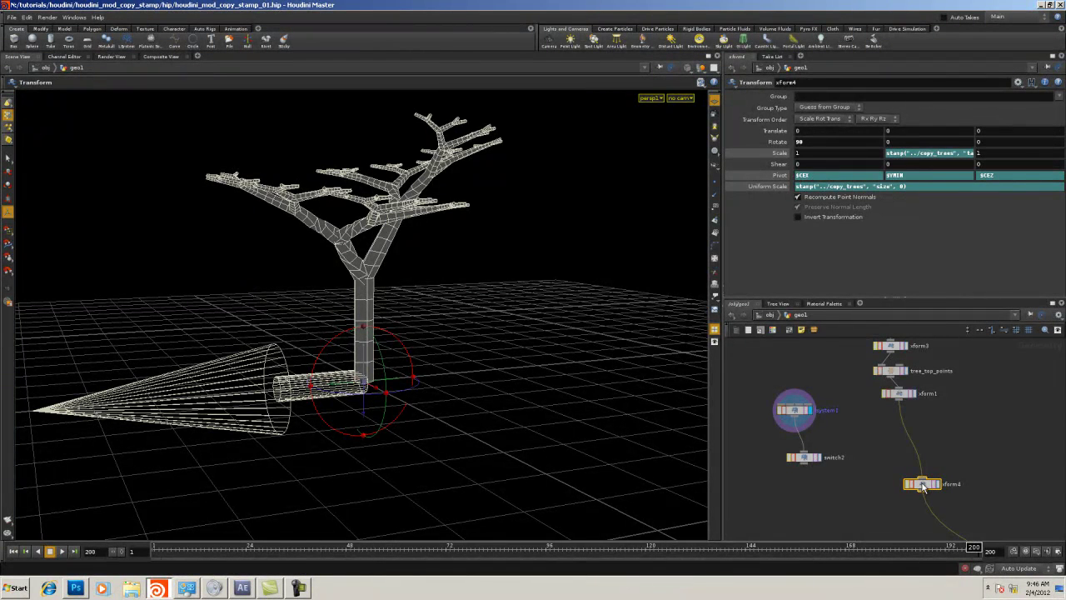
pyautogui.moveTo(803, 463); pyautogui.dragTo(798, 502)
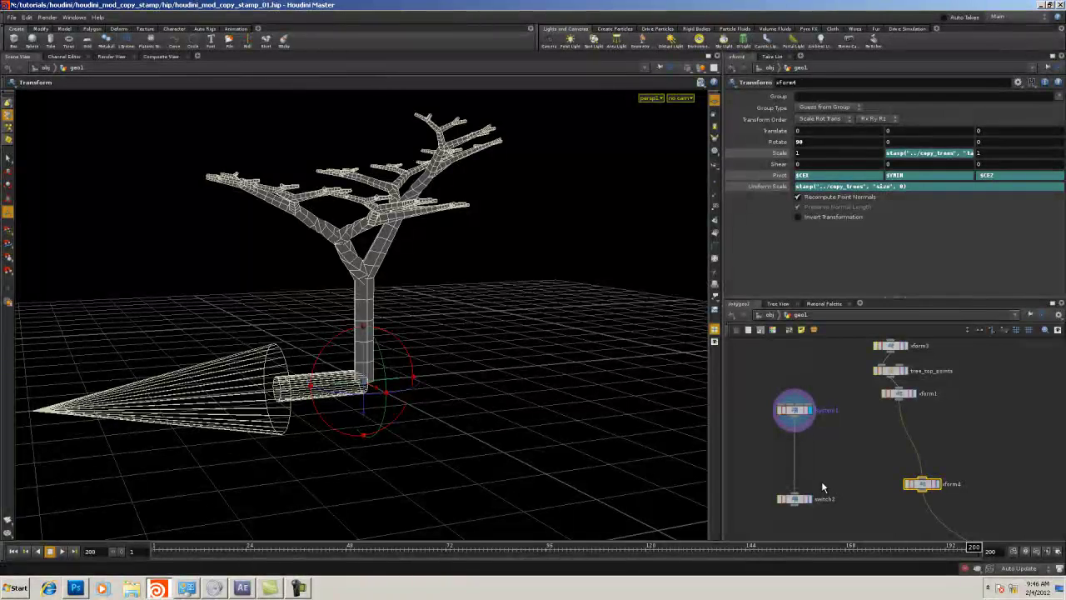
pyautogui.keyDown('alt'); pyautogui.moveTo(922, 484); pyautogui.dragTo(816, 469); pyautogui.keyUp('alt')
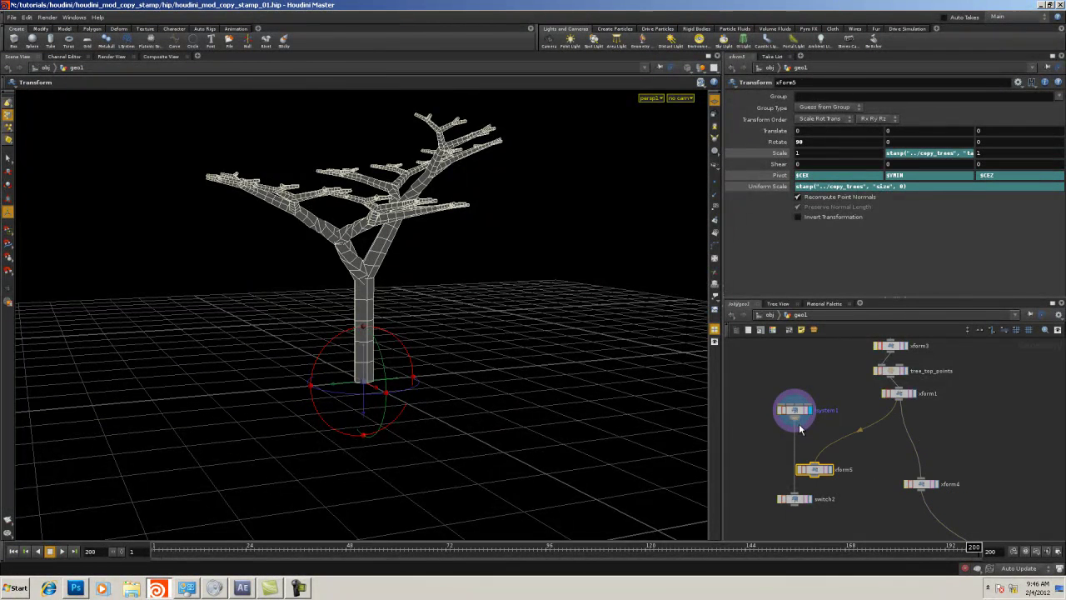
pyautogui.click(800, 429)
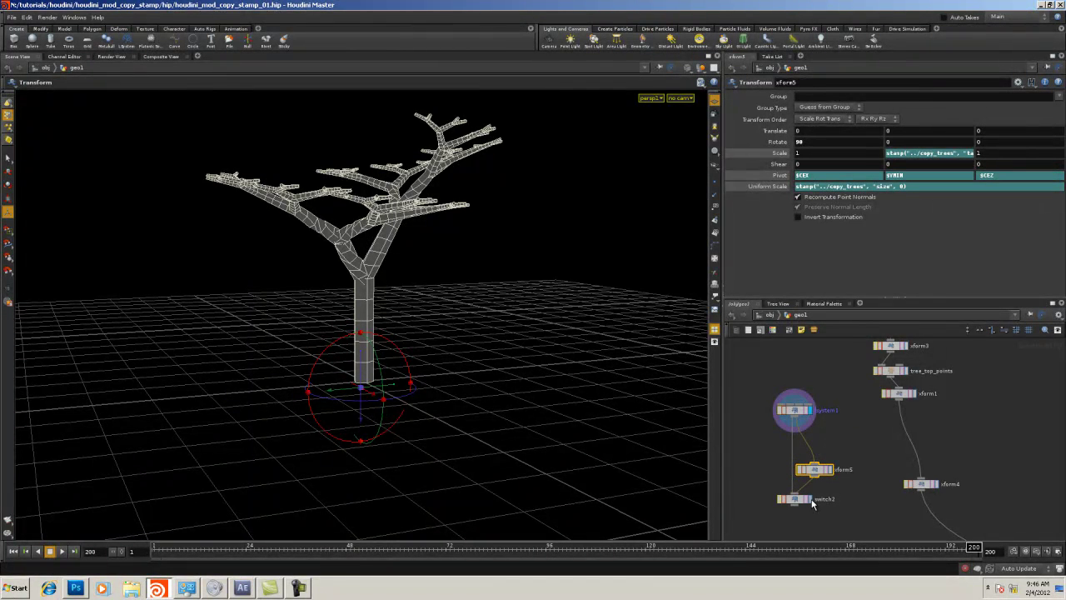
# Remove the direct lsystem1 input from switch2 so that only xform5 feeds it, and place switch2 between the two tree branches
pyautogui.click(796, 498)
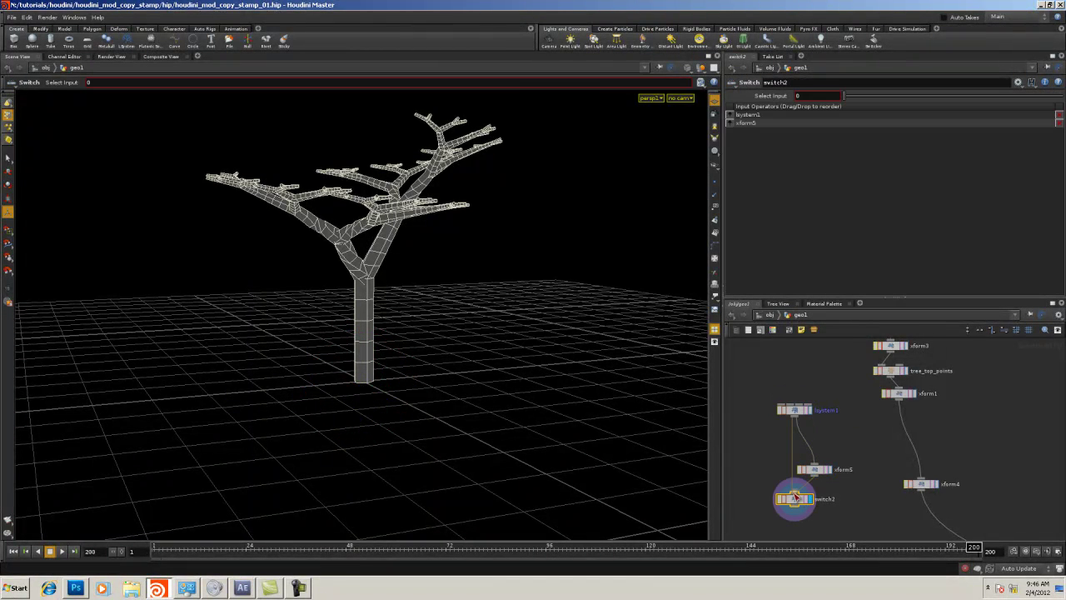
pyautogui.click(740, 454)
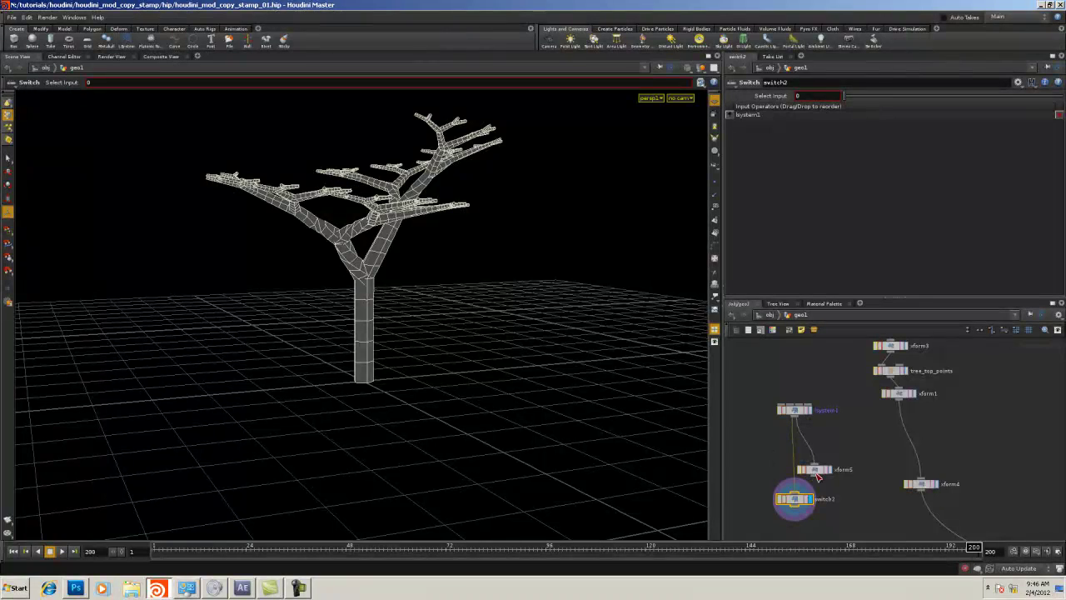
pyautogui.click(1059, 115)
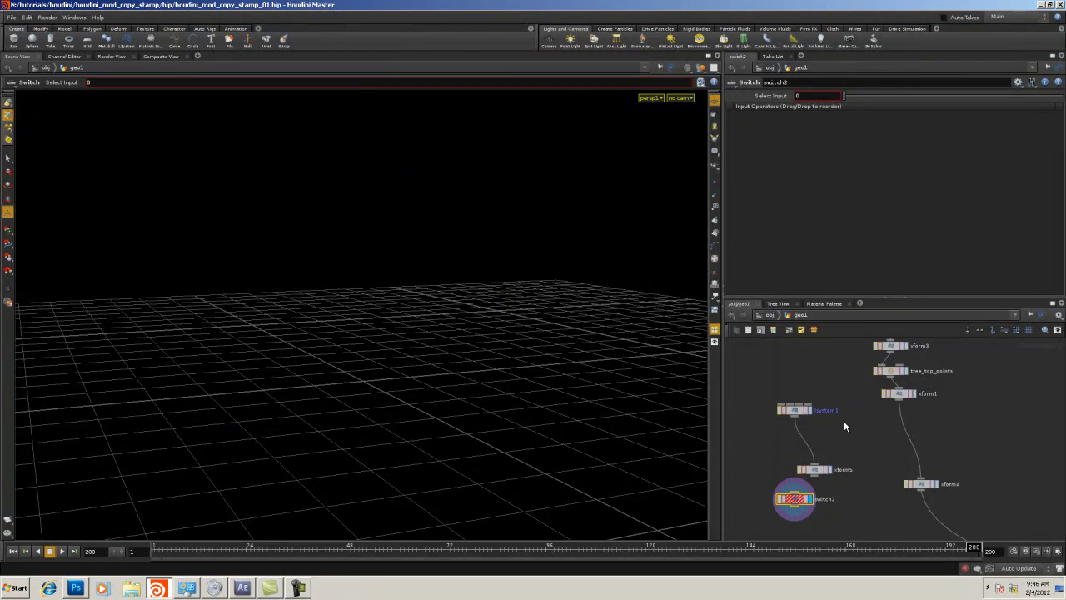
pyautogui.click(795, 494)
pyautogui.moveTo(799, 499); pyautogui.dragTo(871, 505)
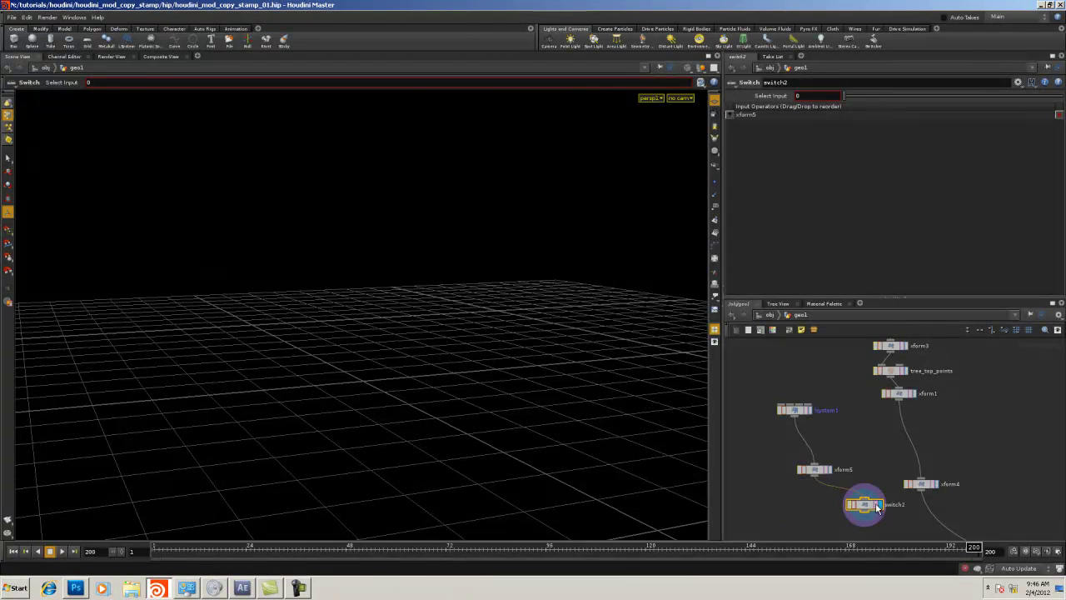
# Connect xform4 as the second input of switch2 and route switch2's output into copy_trees
pyautogui.click(817, 471)
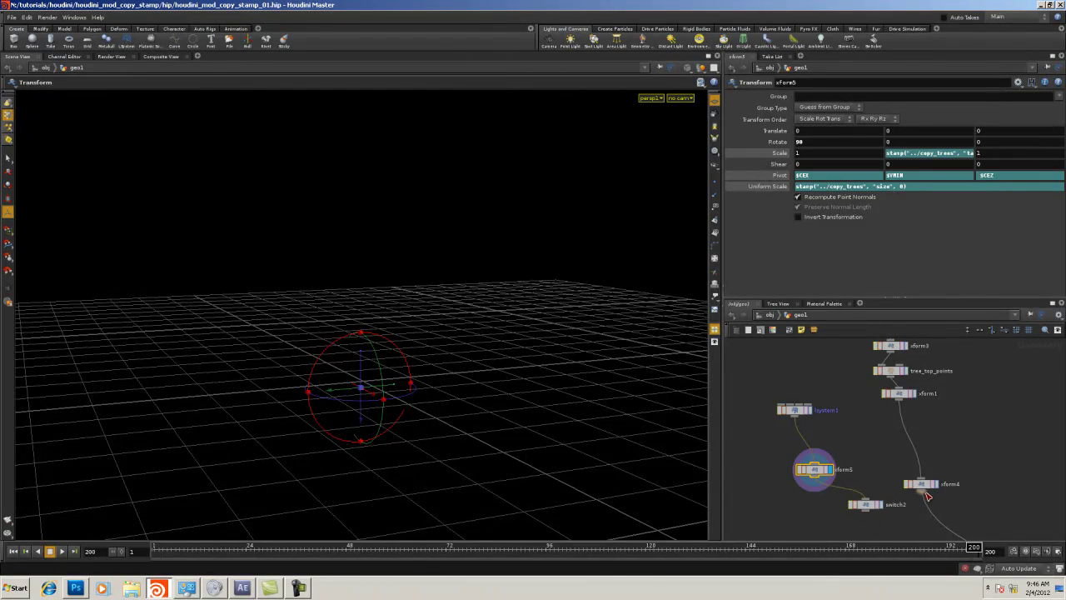
pyautogui.moveTo(919, 488); pyautogui.dragTo(868, 500)
pyautogui.moveTo(867, 500); pyautogui.dragTo(840, 474, button='middle')
pyautogui.click(795, 428)
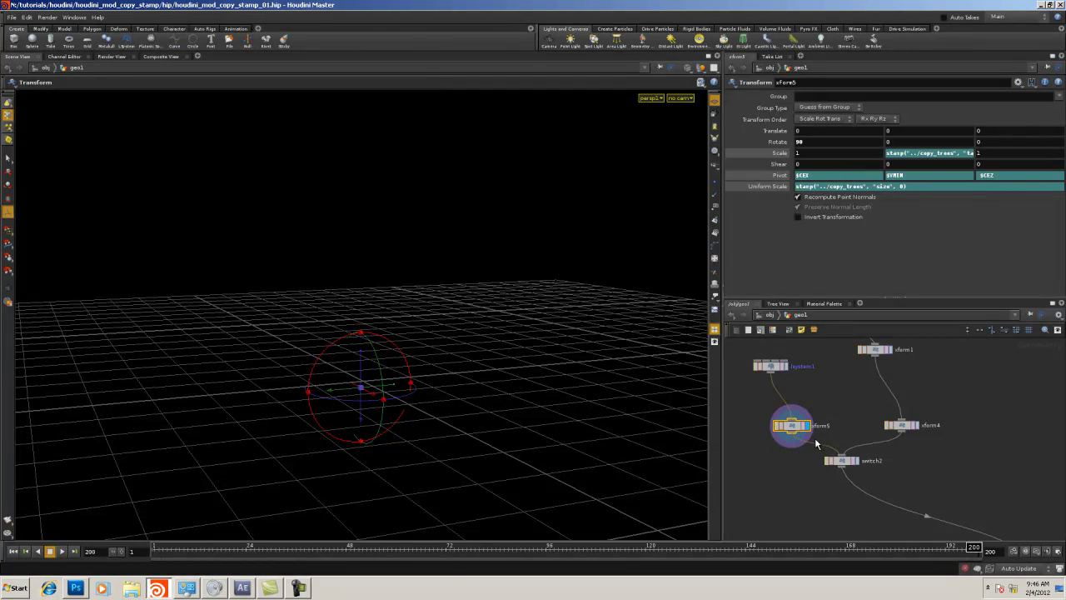
pyautogui.click(850, 463)
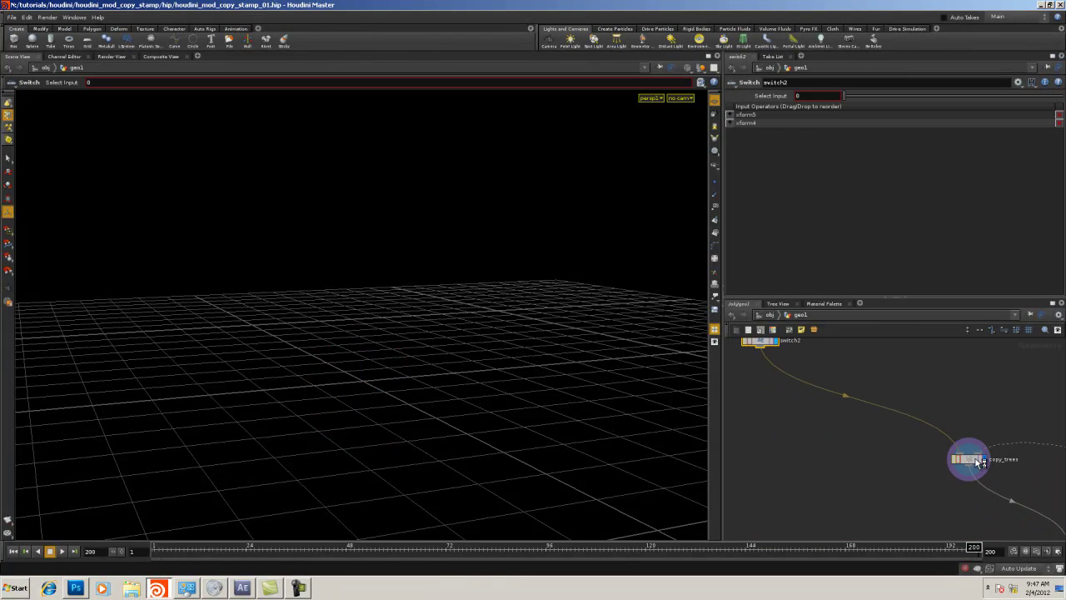
# Display the copy_trees output on its own, and switch the display to merge2 to show the trees together with the terrain
pyautogui.click(981, 460)
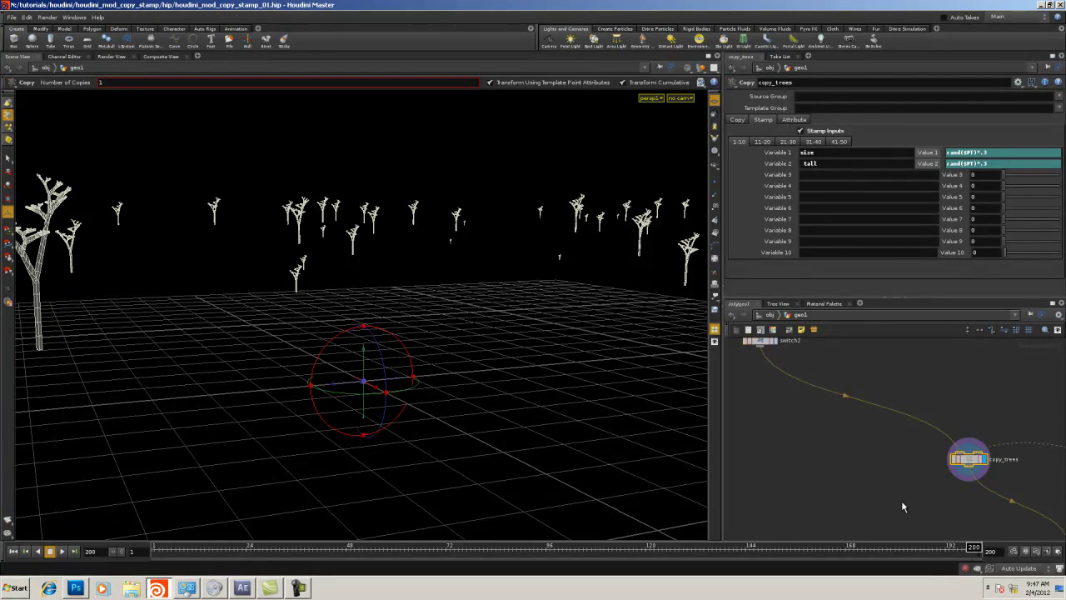
pyautogui.keyDown('alt'); pyautogui.moveTo(374, 264); pyautogui.dragTo(33, 310, button='right'); pyautogui.keyUp('alt')
pyautogui.moveTo(33, 310); pyautogui.dragTo(331, 348)
pyautogui.moveTo(991, 533); pyautogui.dragTo(813, 359, button='middle')
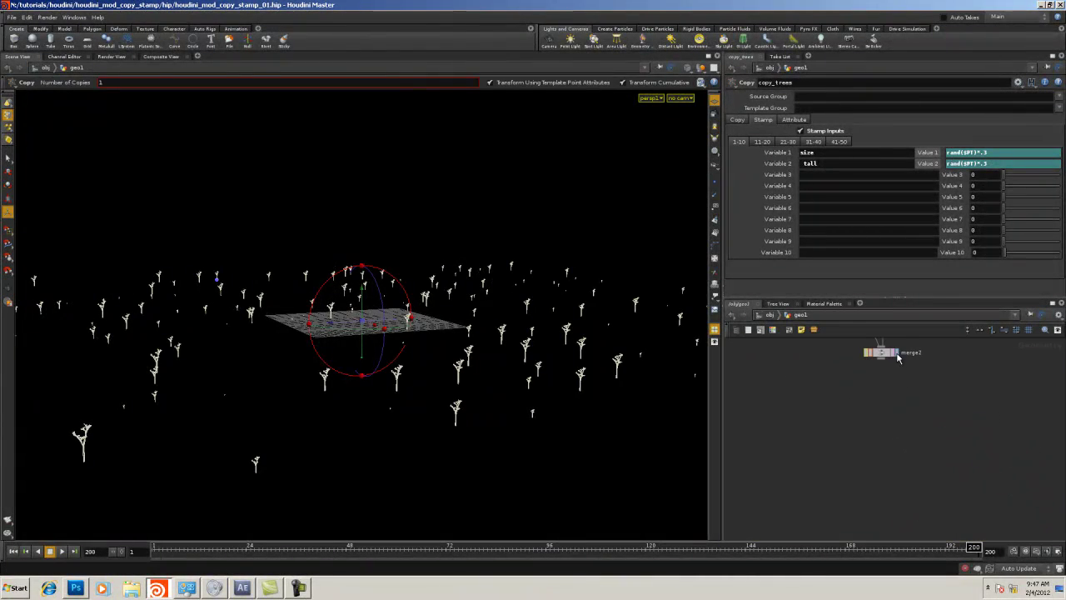
pyautogui.click(898, 358)
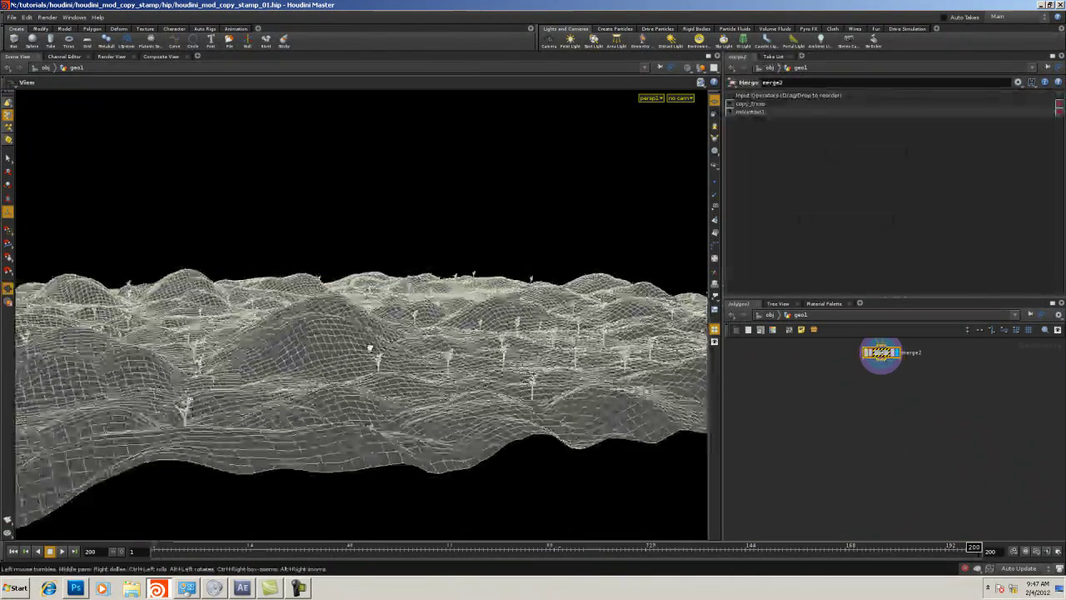
pyautogui.moveTo(369, 348); pyautogui.dragTo(240, 381)
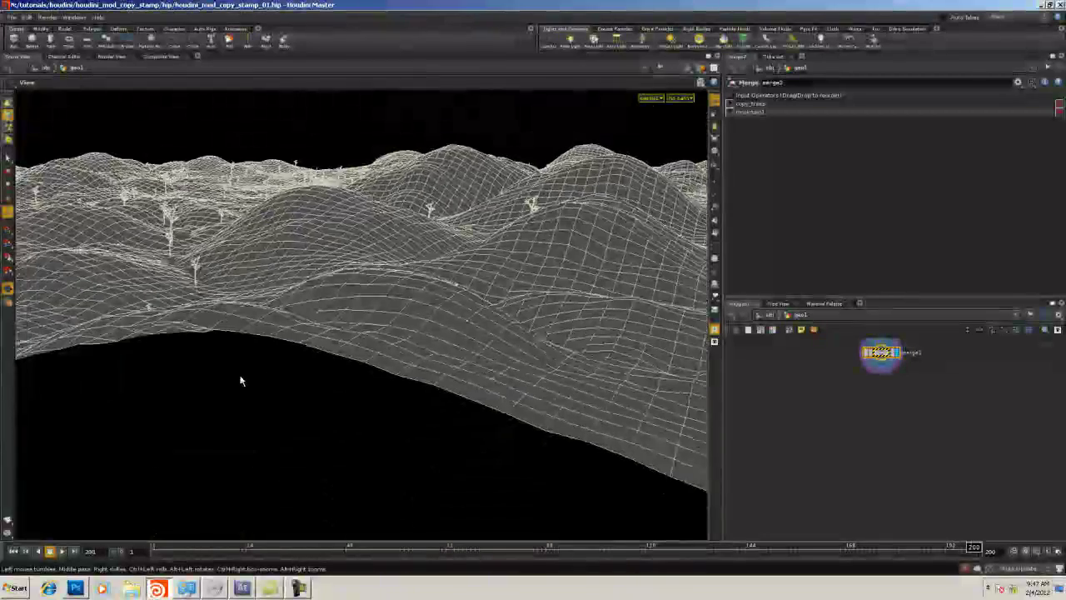
# Review the network around switch2 and the stamp variables of copy_trees, and inspect the scattered trees on the terrain up close
pyautogui.scroll(5, 900, 498)
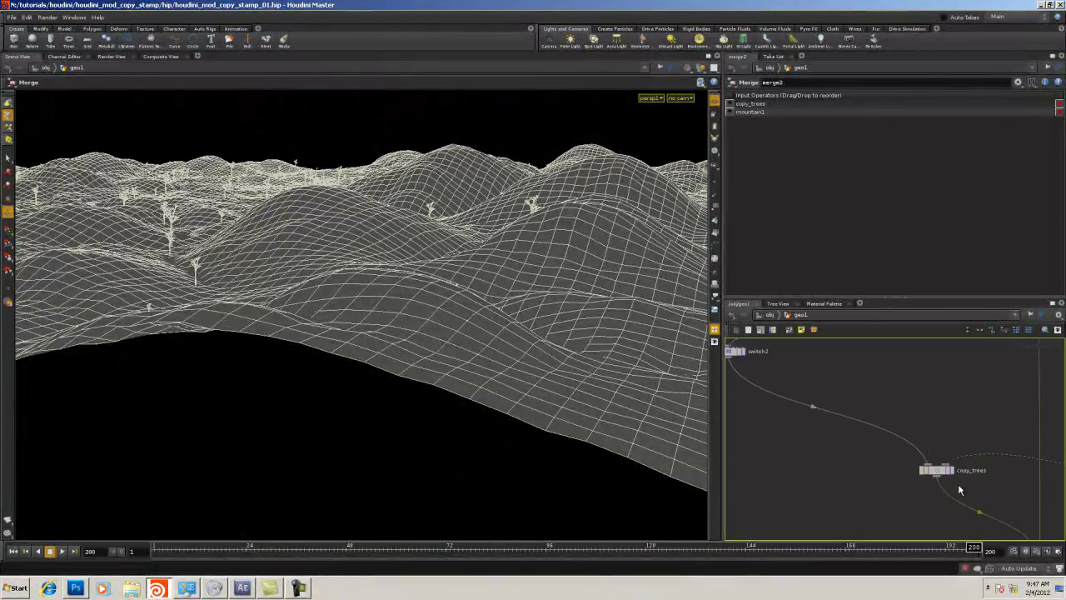
pyautogui.moveTo(780, 365); pyautogui.dragTo(1005, 497, button='middle')
pyautogui.moveTo(881, 455); pyautogui.dragTo(802, 431, button='middle')
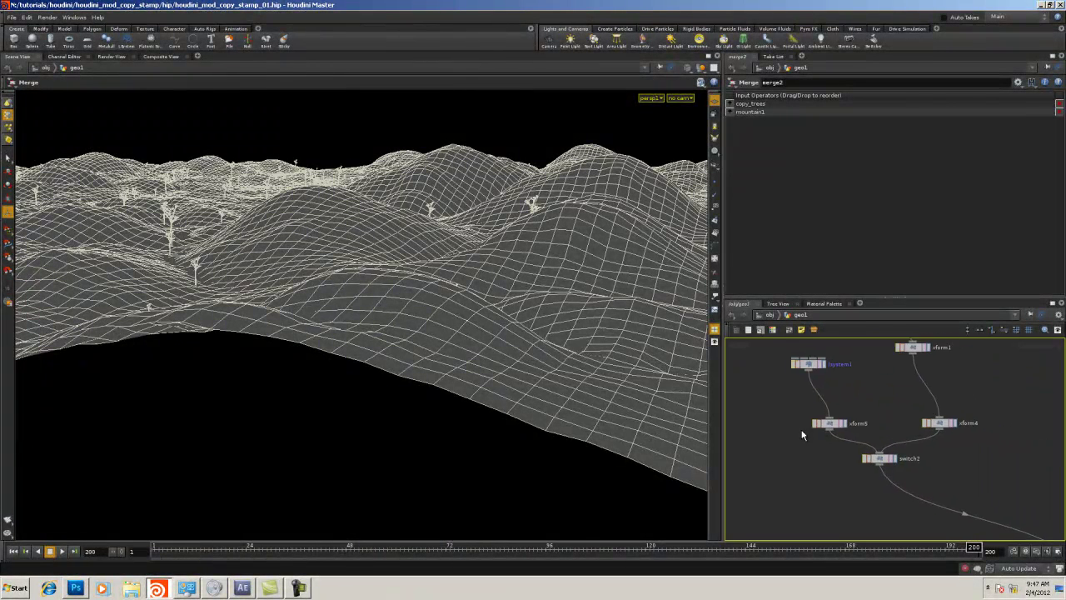
pyautogui.moveTo(964, 469); pyautogui.dragTo(797, 362, button='middle')
pyautogui.moveTo(1008, 456); pyautogui.dragTo(803, 347, button='middle')
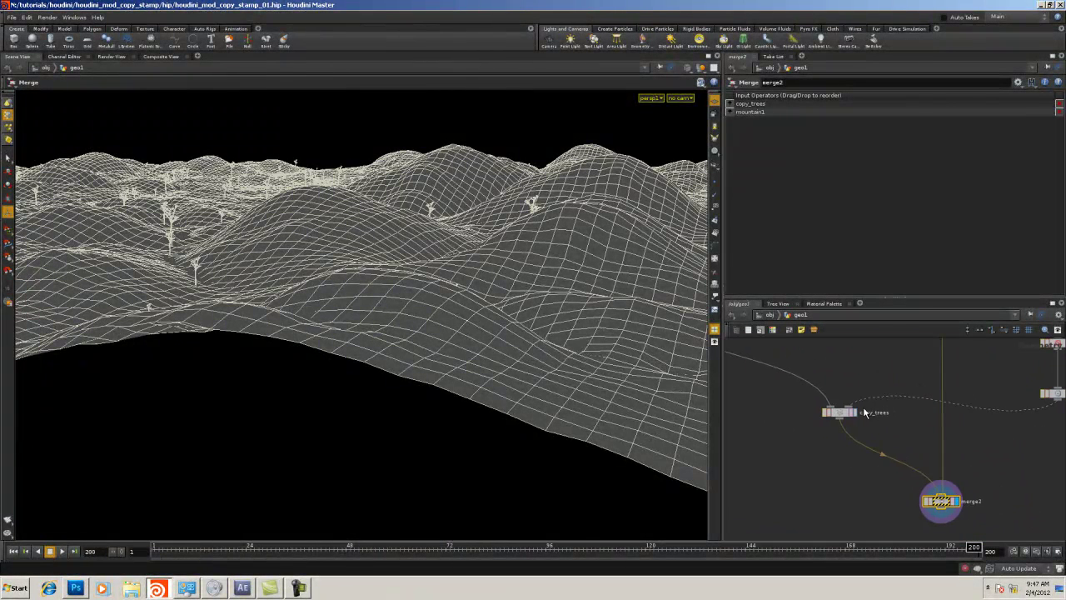
pyautogui.click(842, 412)
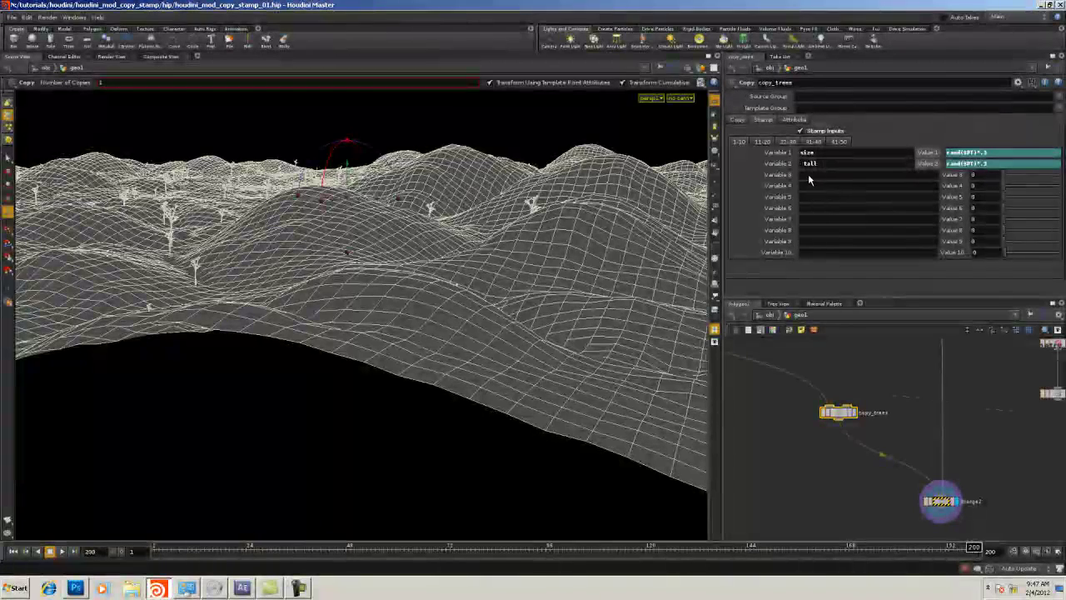
pyautogui.moveTo(865, 415); pyautogui.dragTo(1002, 511, button='middle')
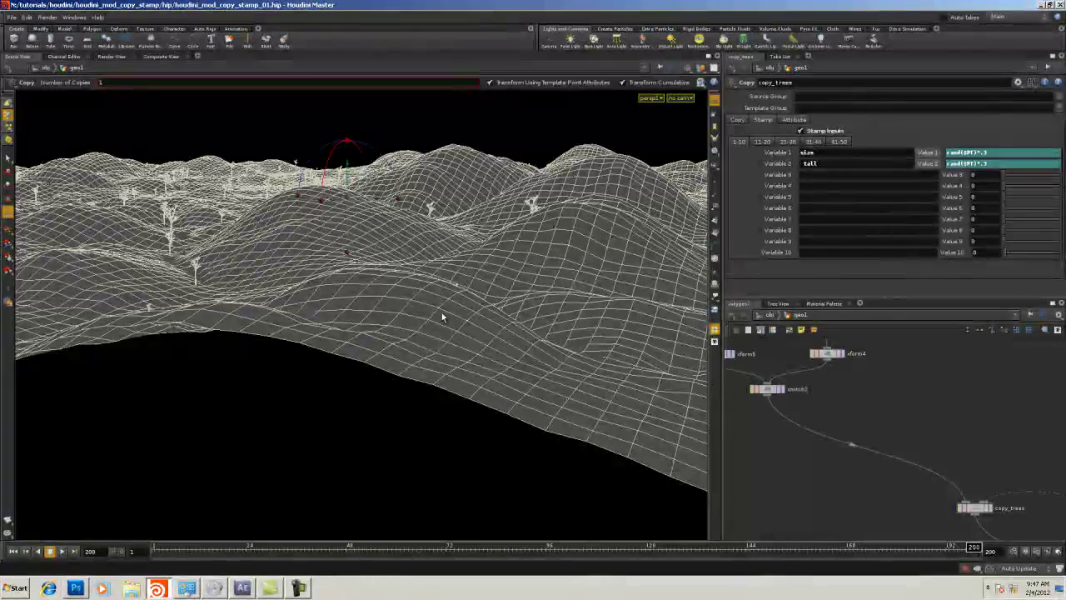
pyautogui.press('Escape')
pyautogui.moveTo(593, 309); pyautogui.dragTo(411, 347)
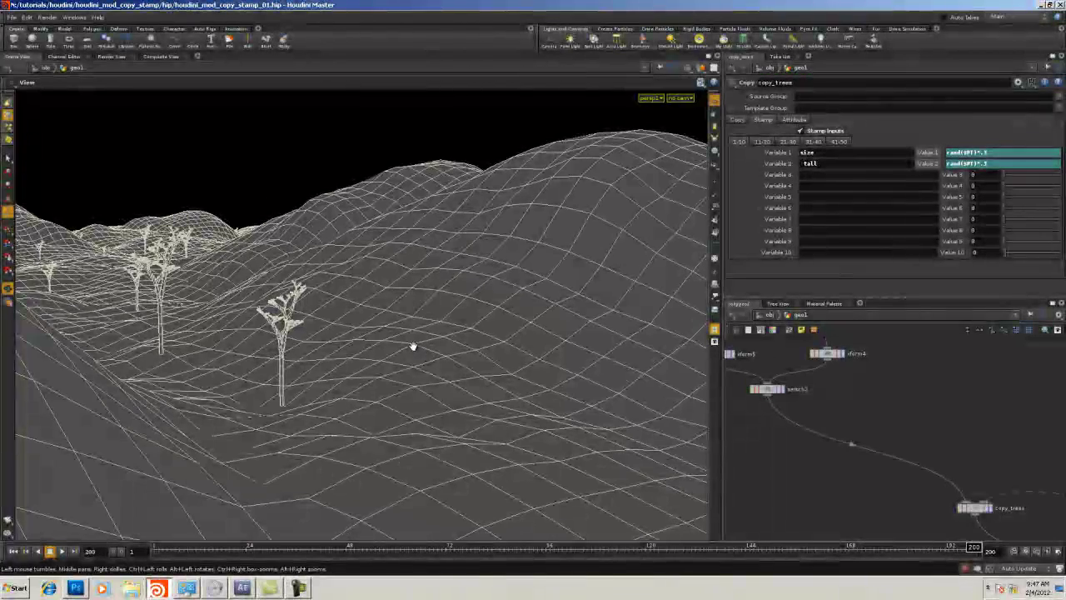